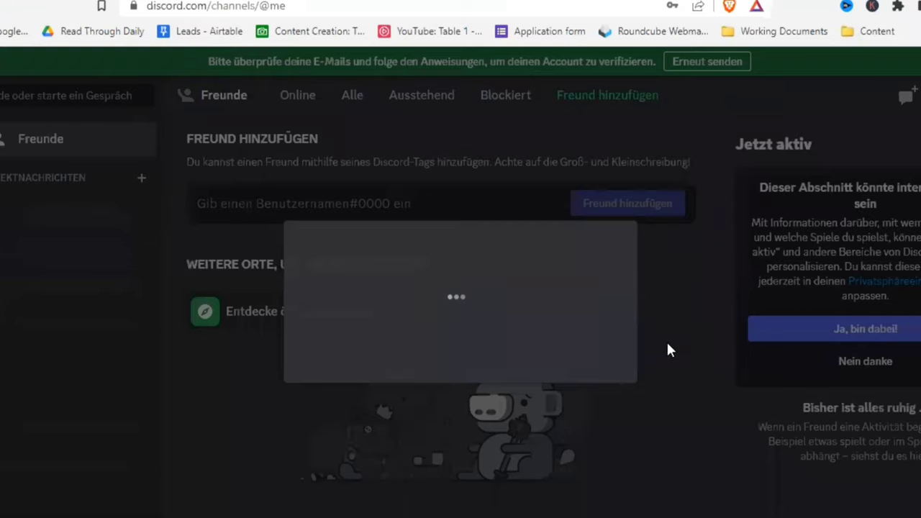
Step: Verify the new Discord account through the link in the verification e-mail and continue to Discord
key("Escape")
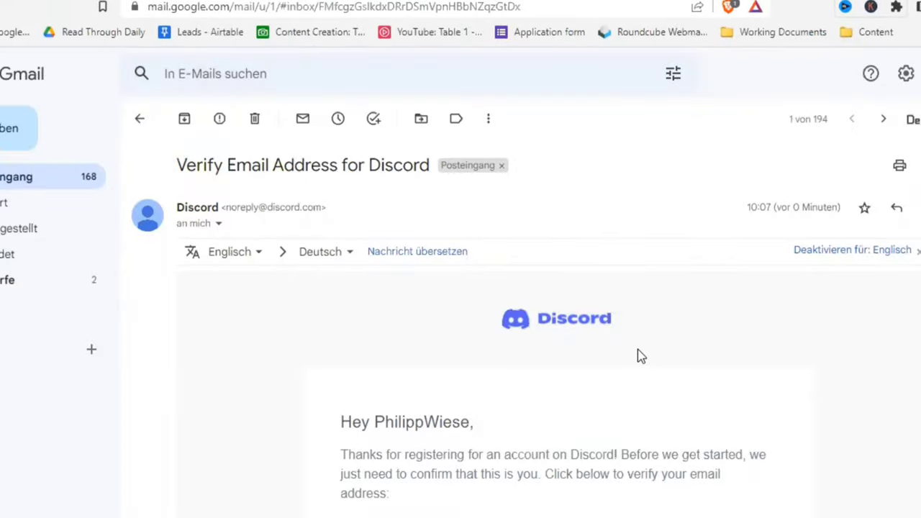
scroll(638, 356, "down", 3)
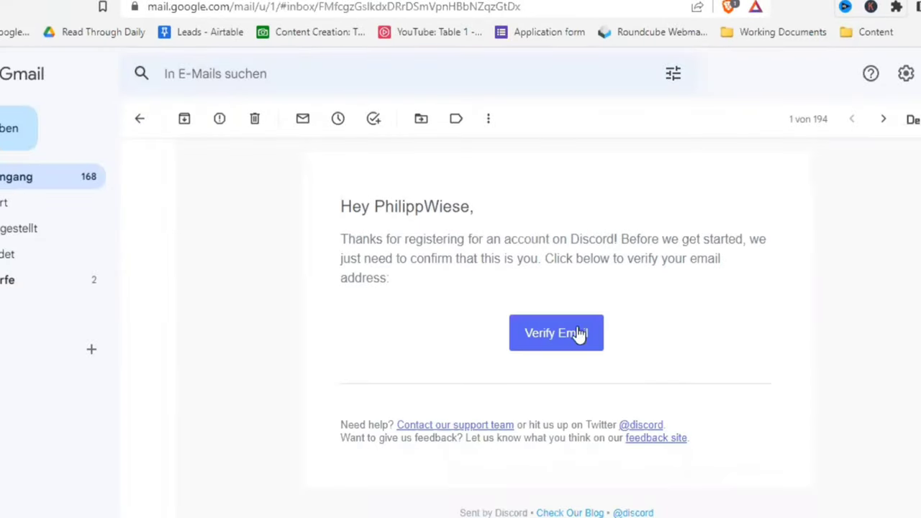
left_click(558, 343)
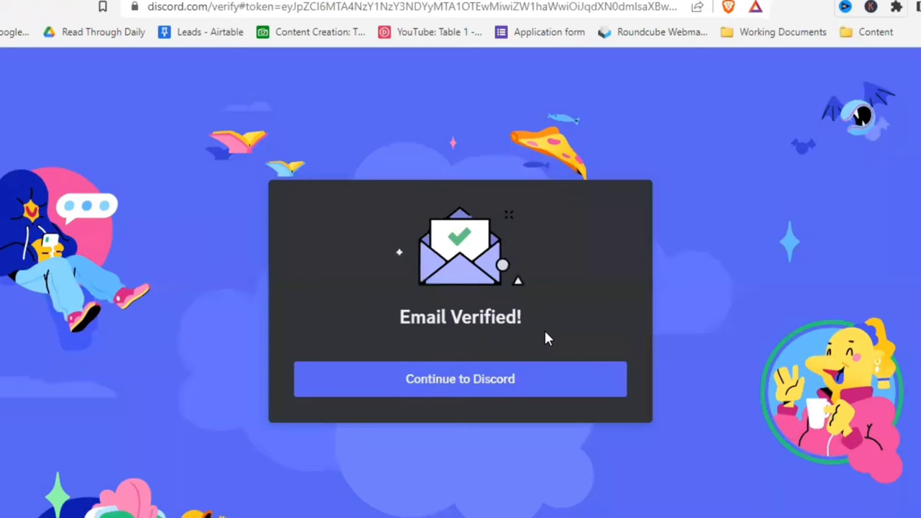
left_click(488, 382)
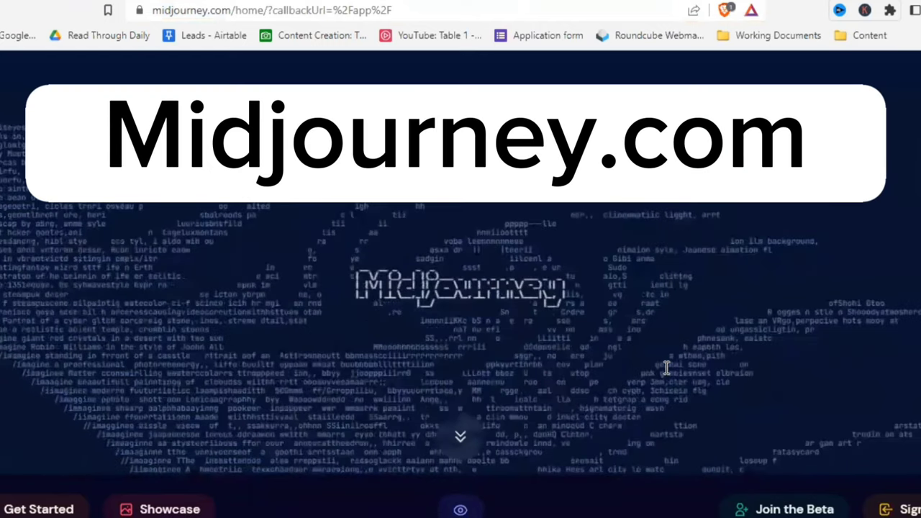
Step: Join the beta from the Midjourney website and accept the invite to its Discord server
scroll(684, 356, "down", 2)
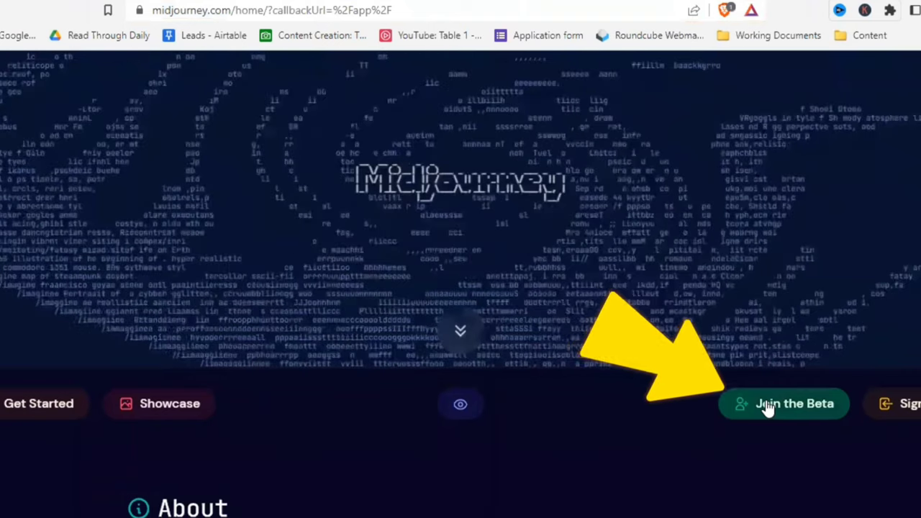
left_click(768, 407)
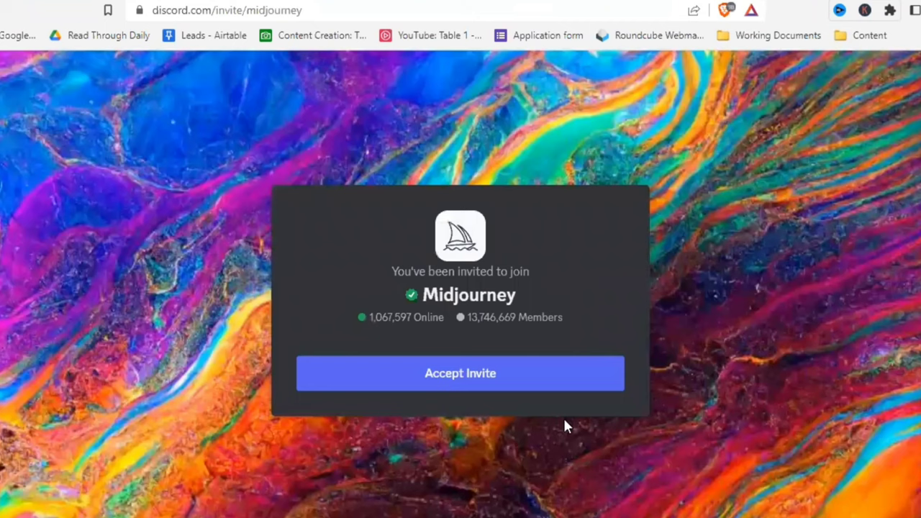
left_click(467, 385)
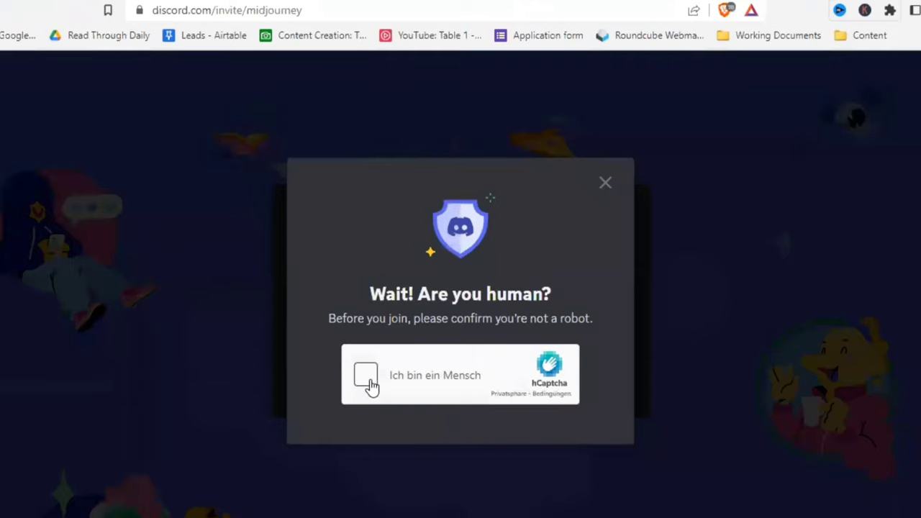
Step: Complete the human verification by selecting every picture that shows an egg on a plate
left_click(371, 385)
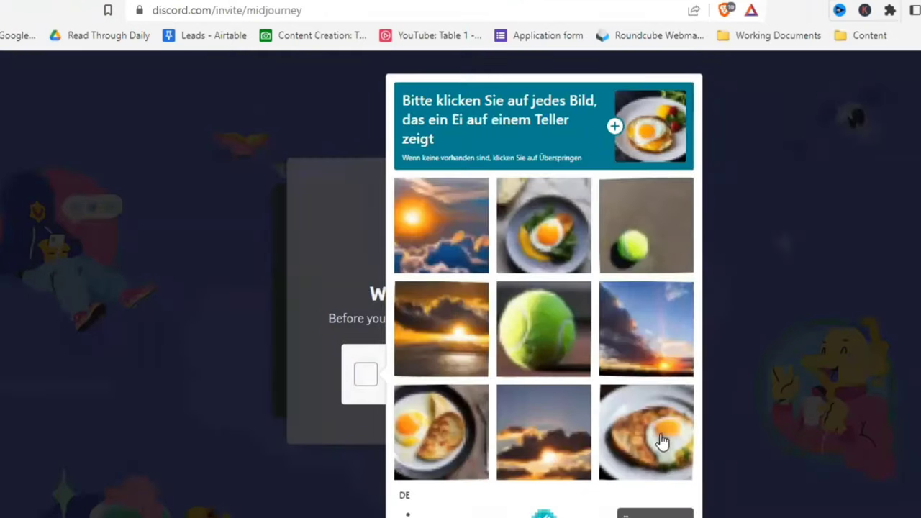
left_click(662, 439)
left_click(452, 450)
left_click(569, 266)
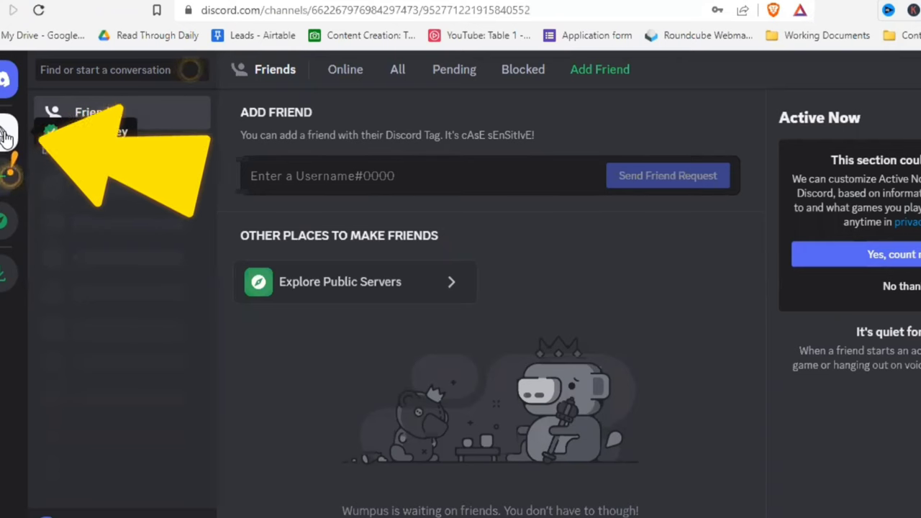
Step: Open the Midjourney server and look through the posts in its announcements channel
left_click(7, 135)
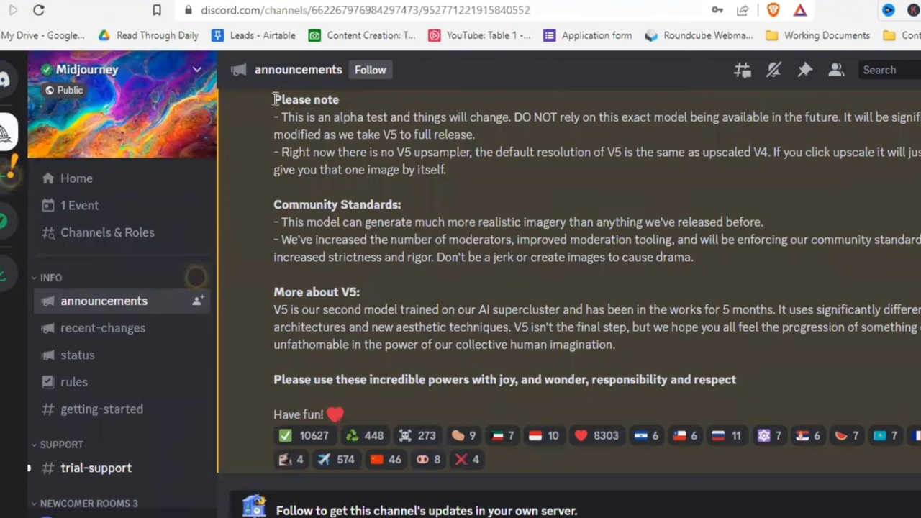
left_click_drag(273, 99, 684, 417)
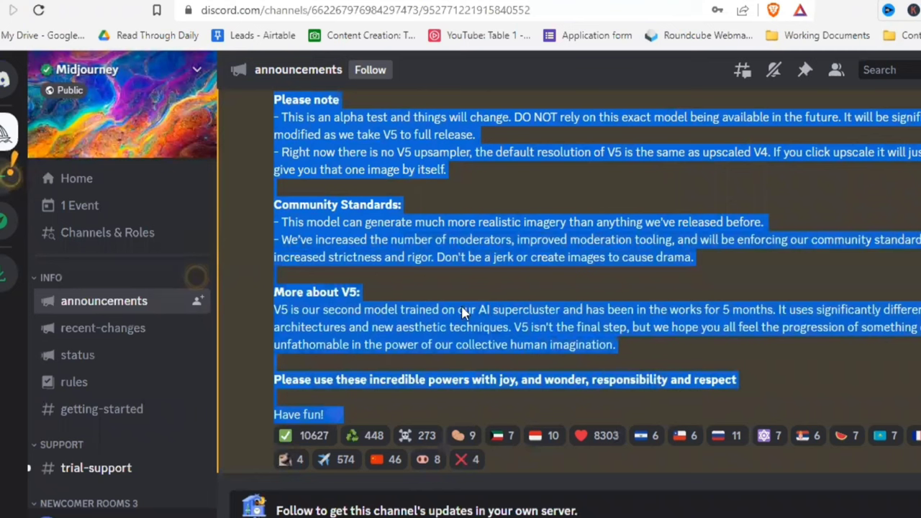
left_click(430, 280)
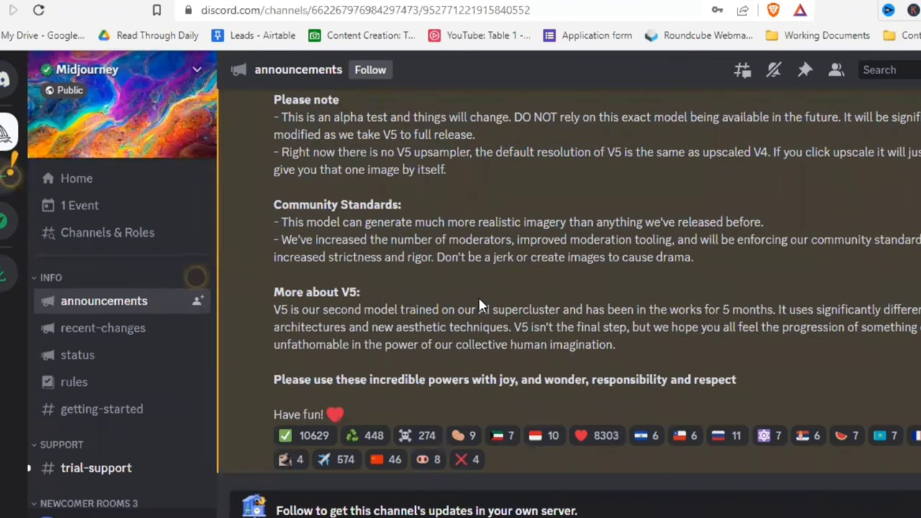
scroll(441, 310, "up", 5)
scroll(443, 309, "up", 5)
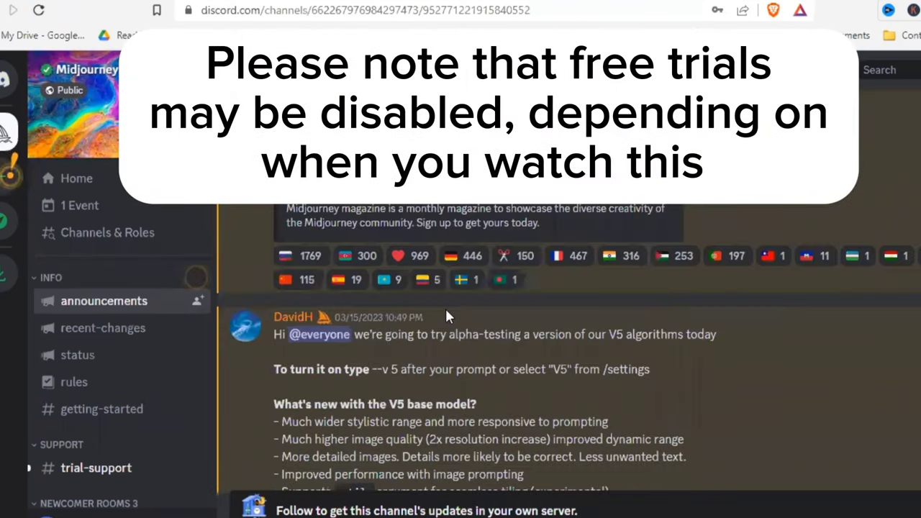
scroll(445, 307, "down", 3)
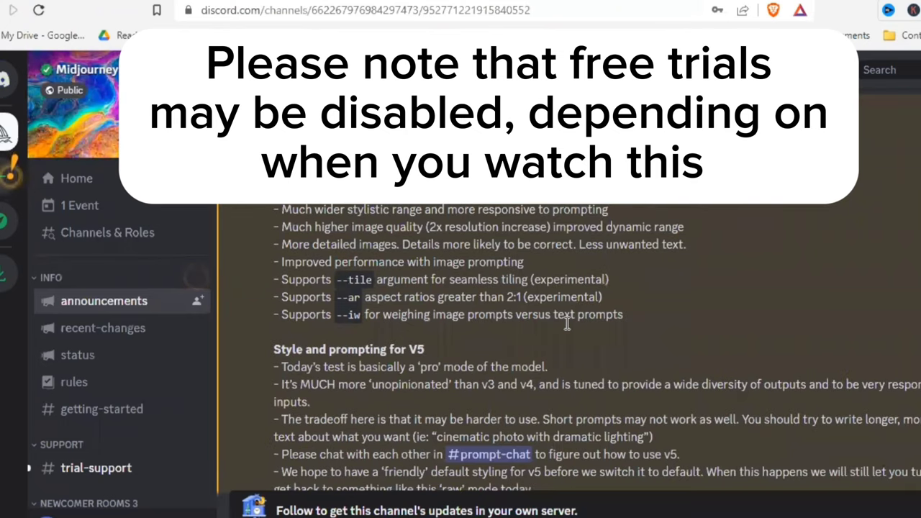
scroll(579, 330, "up", 10)
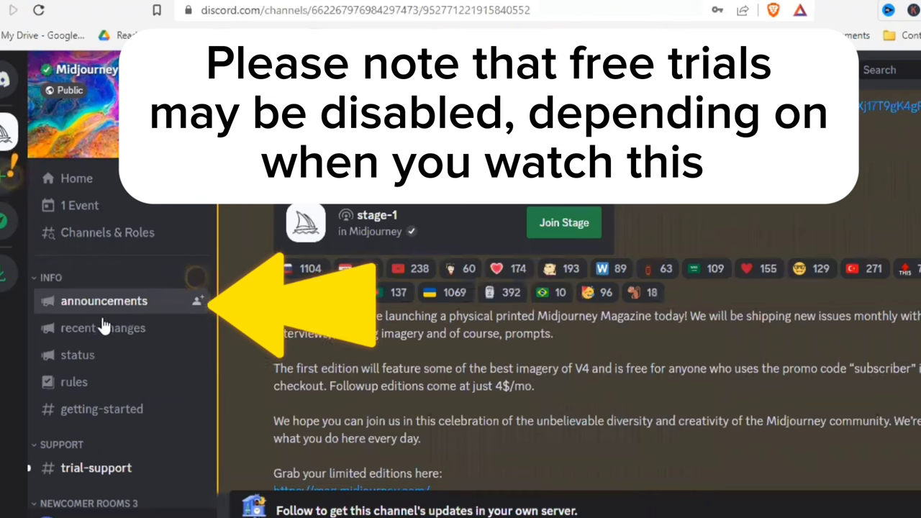
Step: Open the newbies-122 channel among the Midjourney server's newcomer rooms
scroll(104, 328, "down", 3)
mouse_move(108, 317)
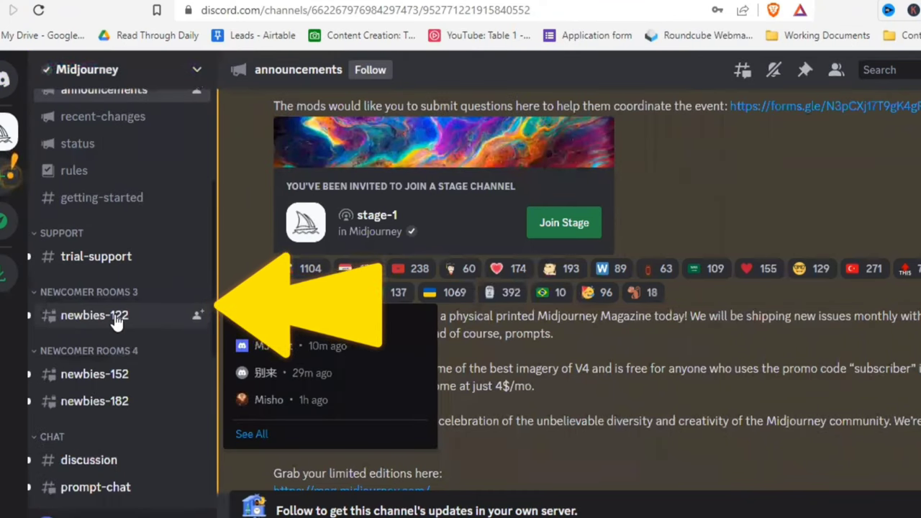
left_click(128, 316)
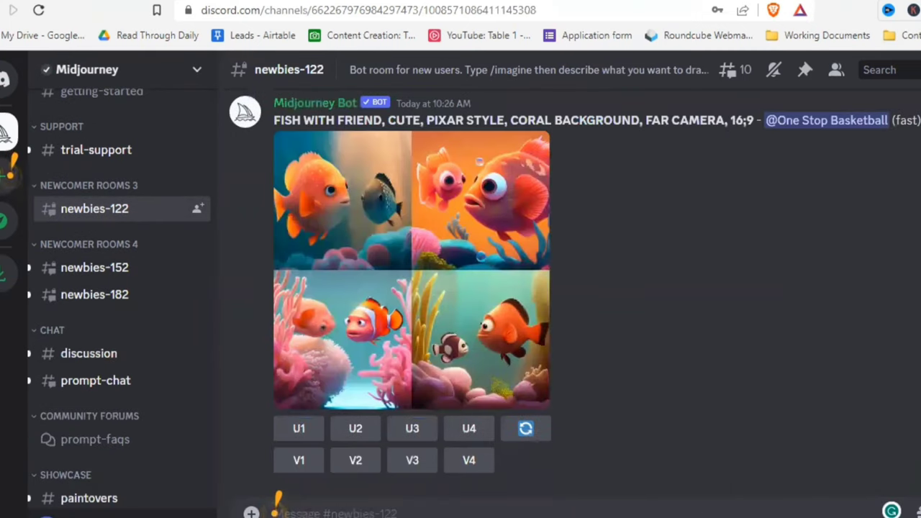
Step: Send the Midjourney bot an /imagine command with the prompt "a dog skiing down a mountain"
type("/")
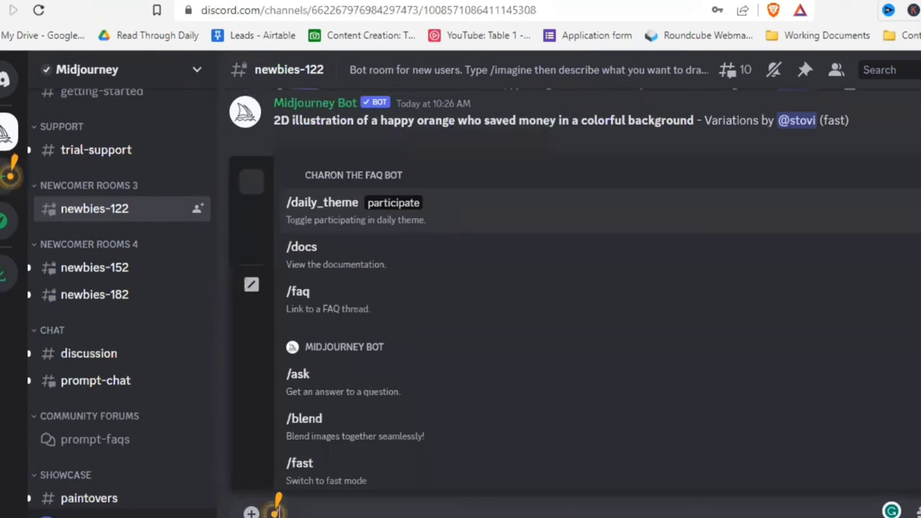
type("imagine")
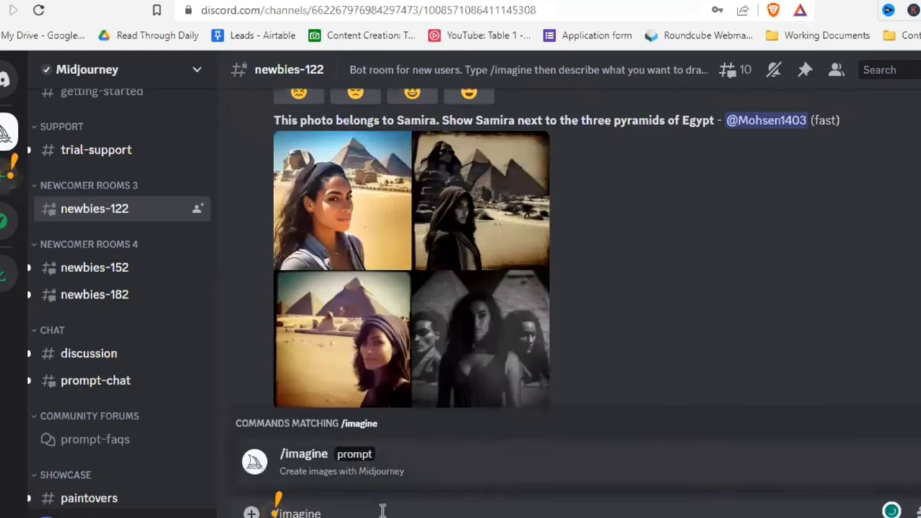
key("Tab")
type("a dog skiing down a mountain")
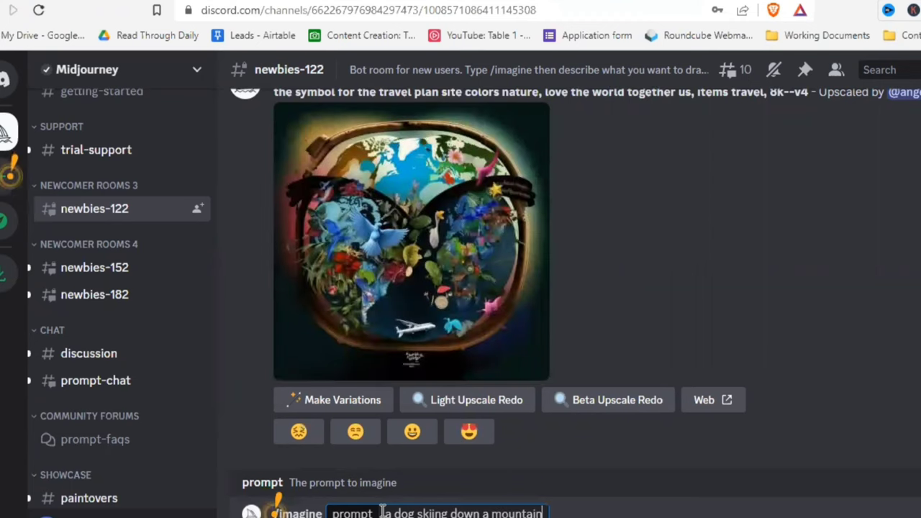
key("Return")
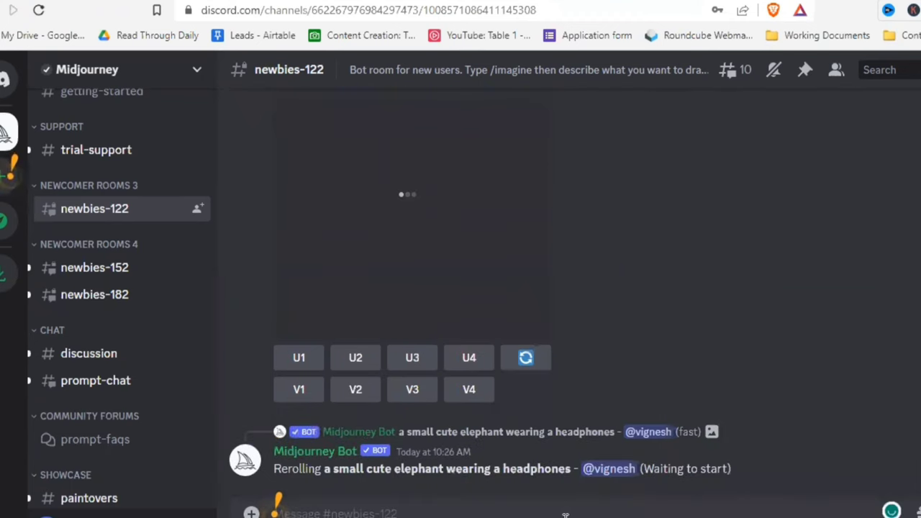
Step: Accept the Midjourney Terms of Service in the bot's reply and read its directions for creating images
scroll(628, 326, "up", 4)
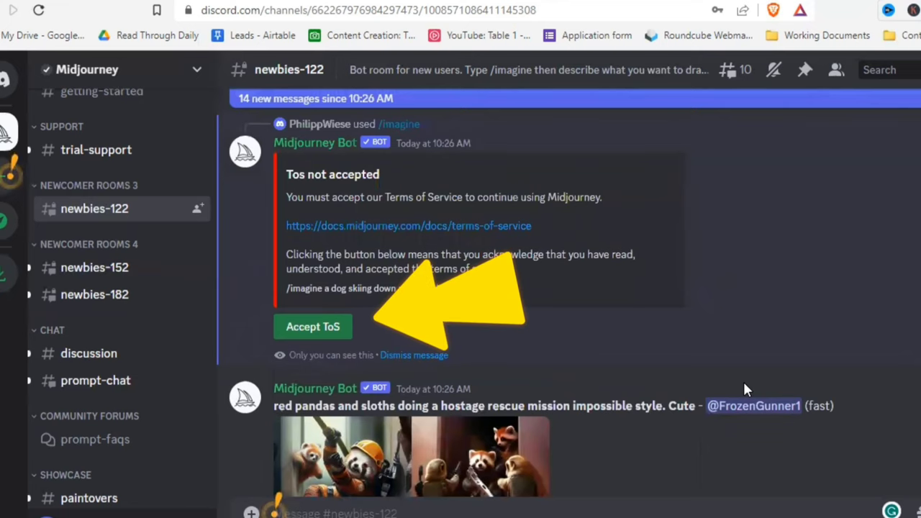
scroll(744, 385, "up", 2)
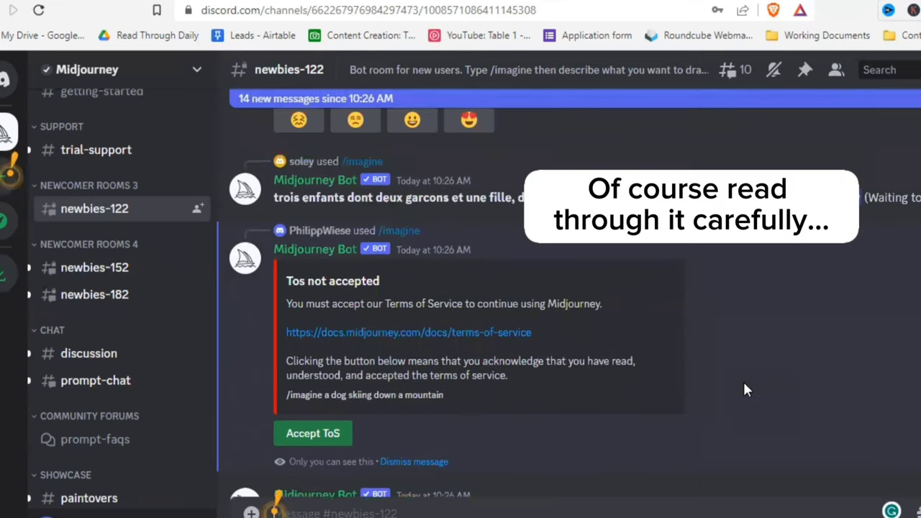
left_click(308, 436)
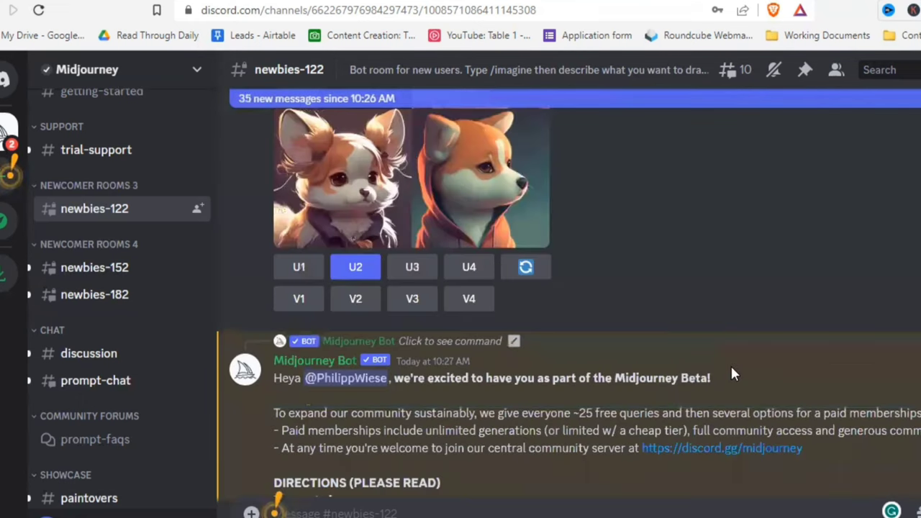
scroll(732, 374, "down", 2)
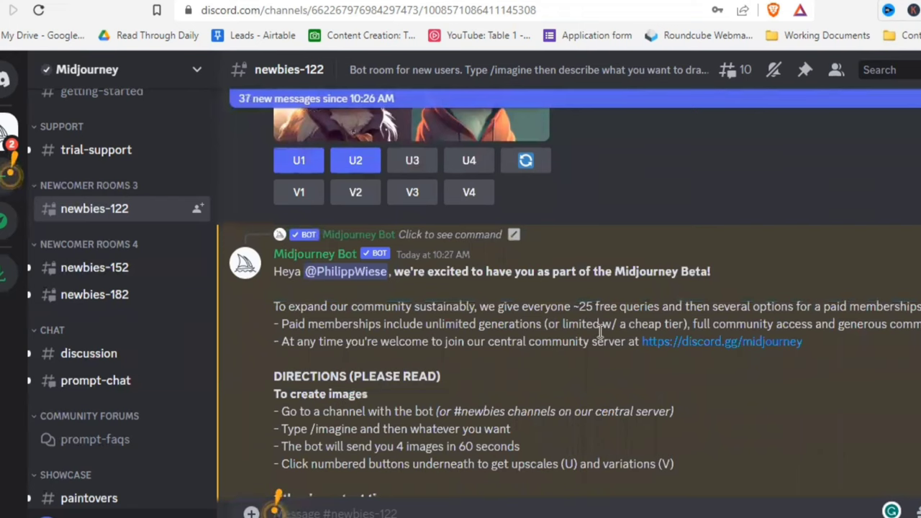
scroll(717, 332, "down", 2)
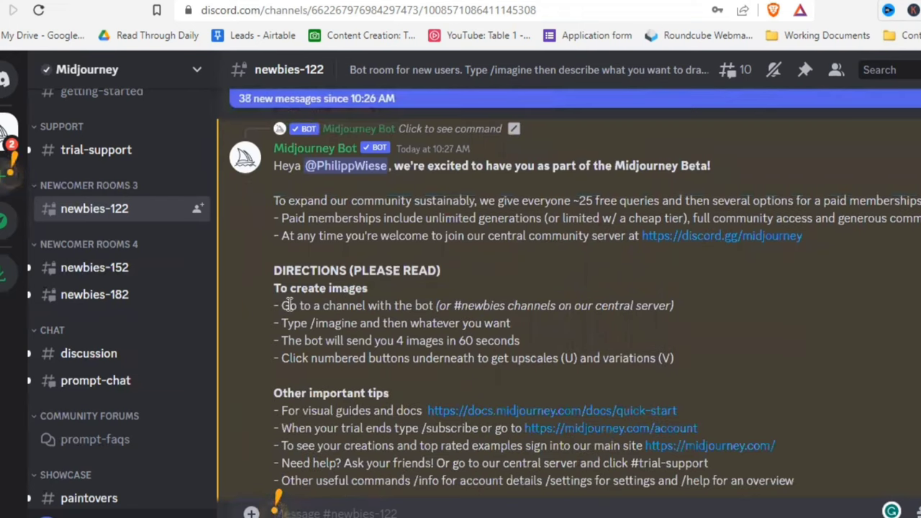
Step: Submit the /imagine command again in newbies-122 with the prompt "a dog skiing down a mountain"
left_click(698, 510)
type("/imagine")
key("Return")
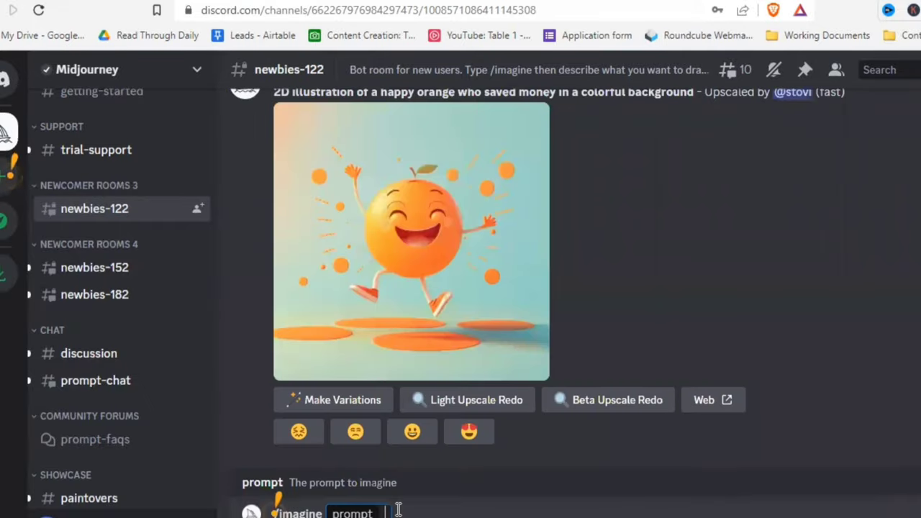
type("a dog skiing down a mo")
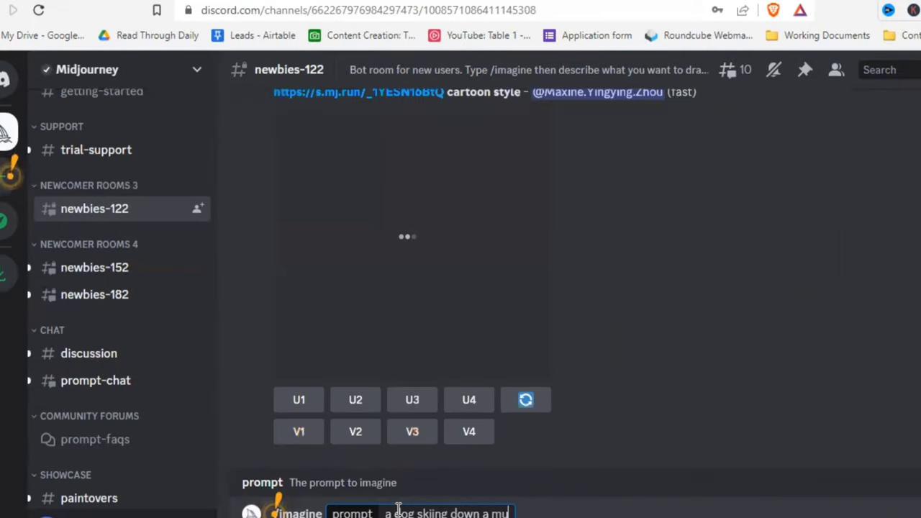
type("untain")
key("Return")
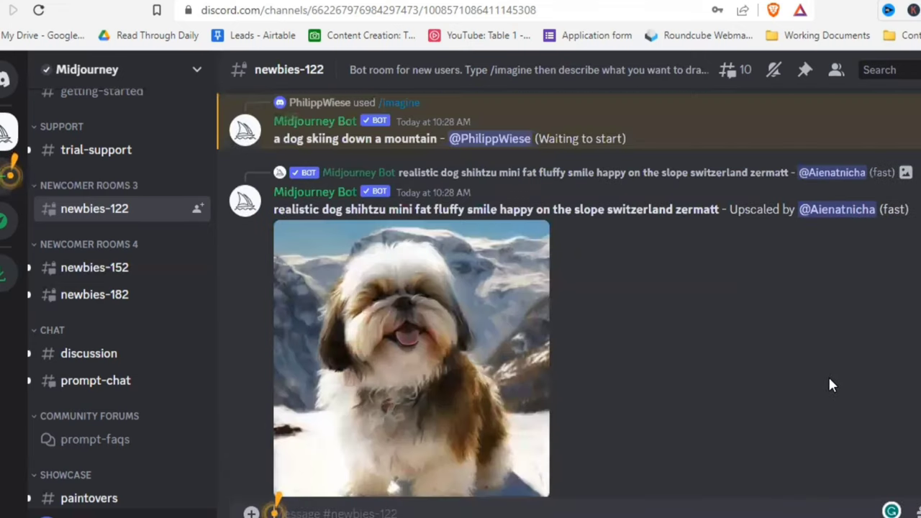
Step: Find the image grid generated for the skiing dog prompt in the channel and open it enlarged
scroll(829, 385, "up", 2)
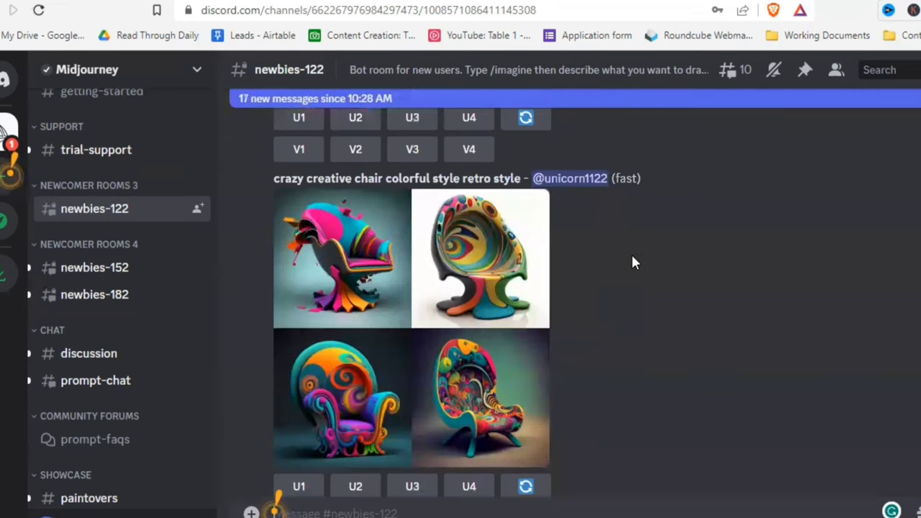
scroll(631, 252, "down", 3)
scroll(706, 316, "down", 5)
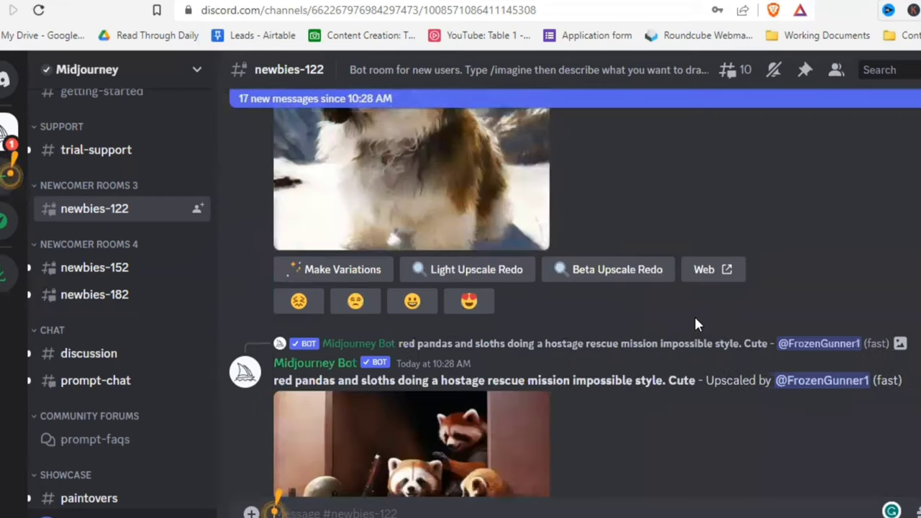
scroll(694, 315, "down", 10)
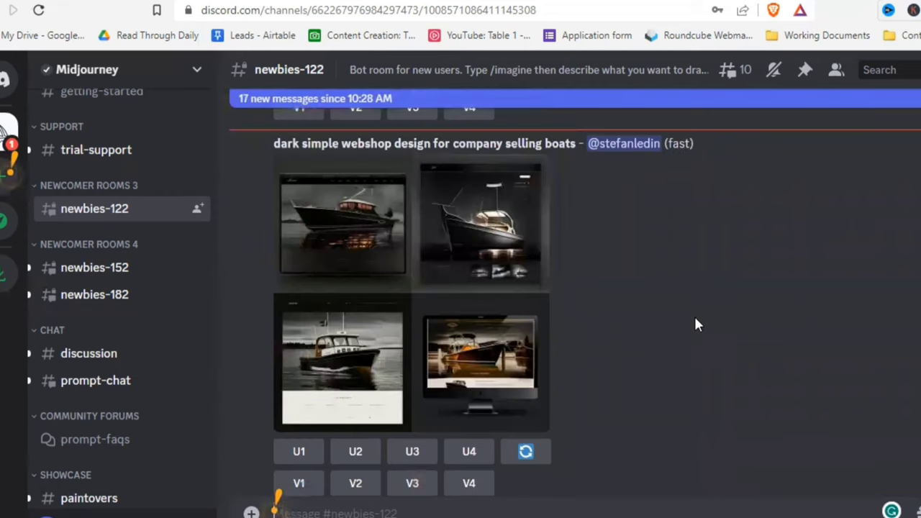
scroll(695, 324, "down", 10)
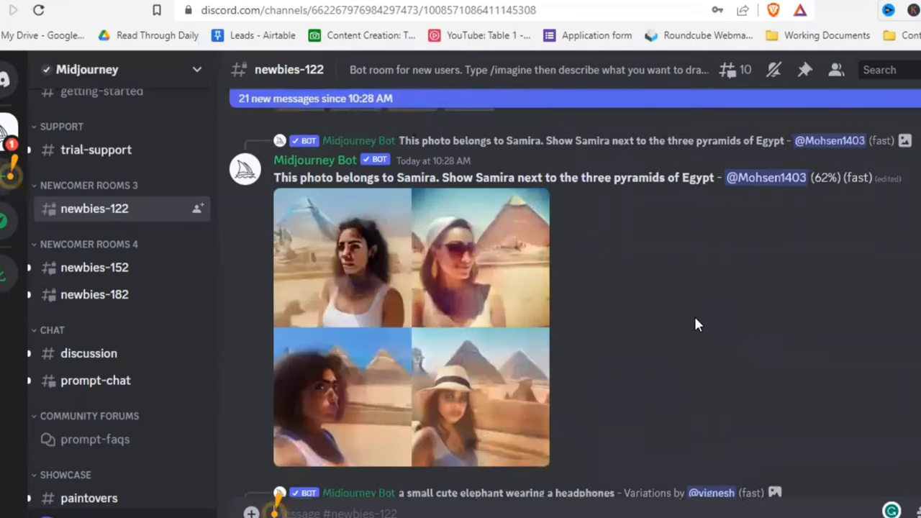
scroll(696, 324, "down", 5)
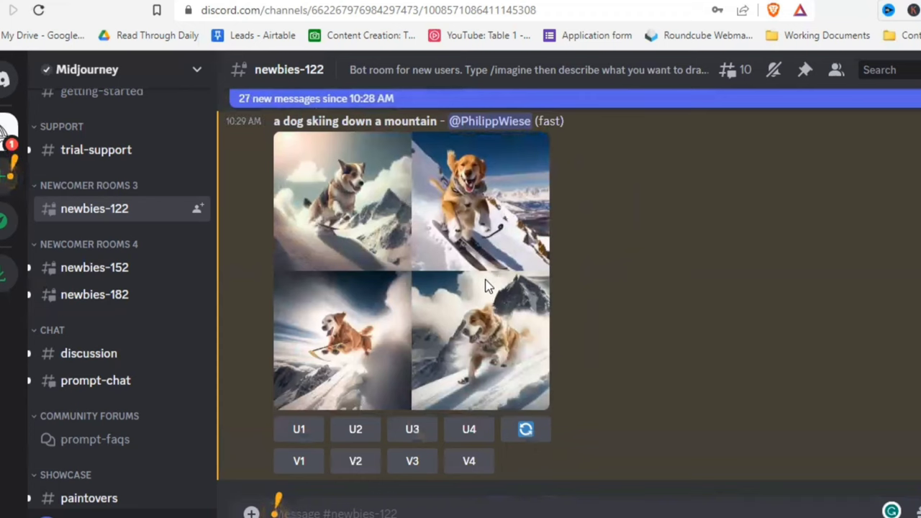
left_click(486, 286)
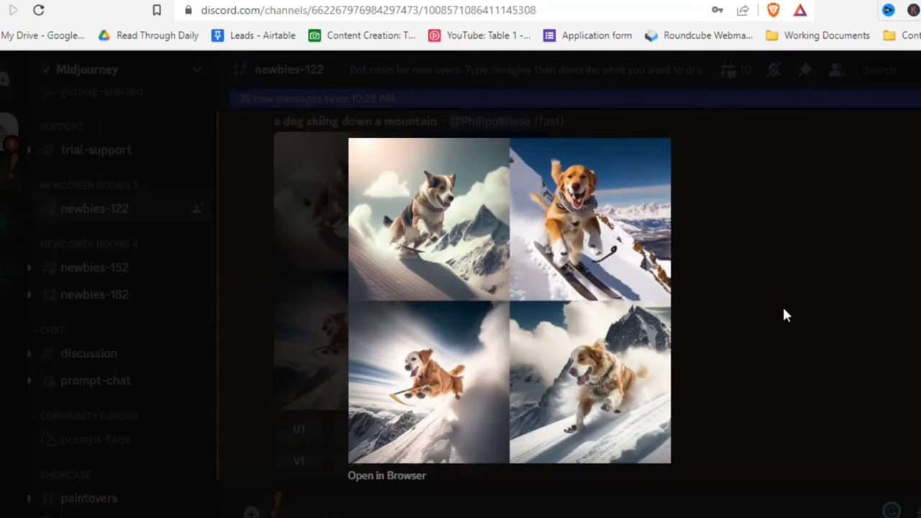
Step: Generate variations of the fourth skiing dog image and view the resulting variation grid enlarged
left_click(783, 311)
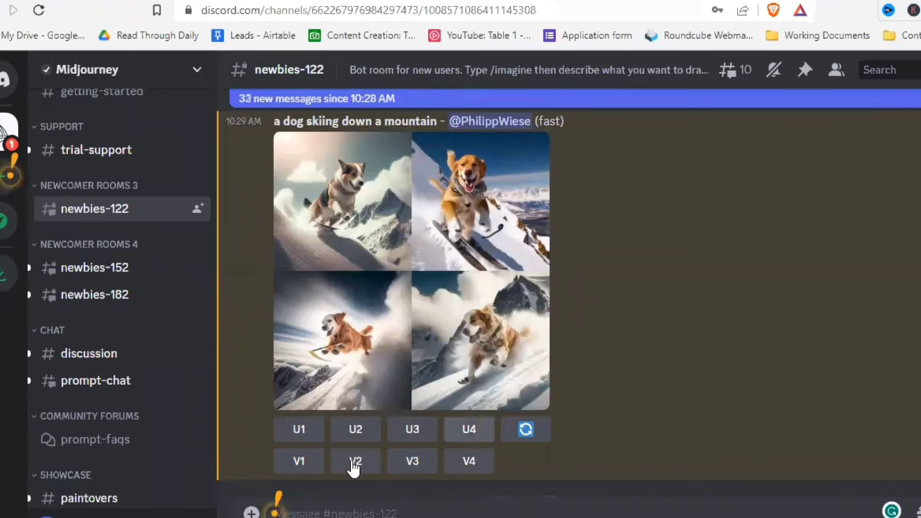
left_click(469, 462)
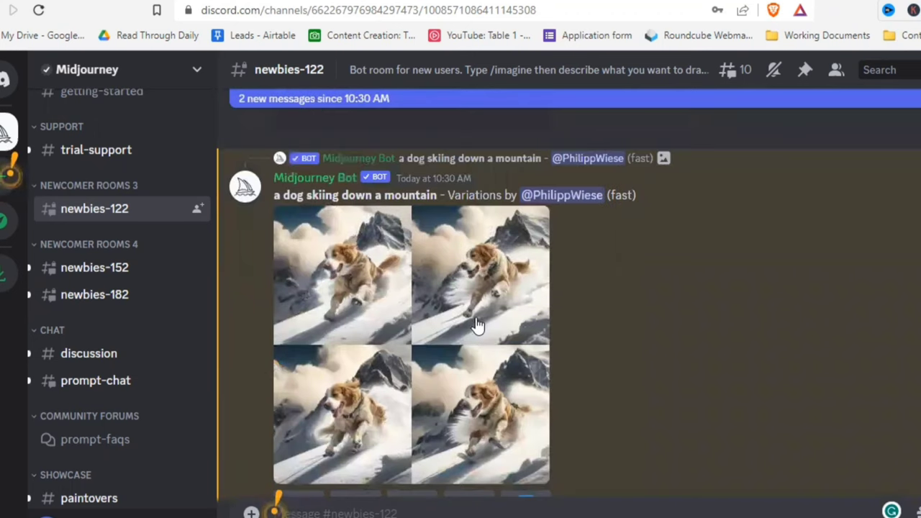
left_click(548, 351)
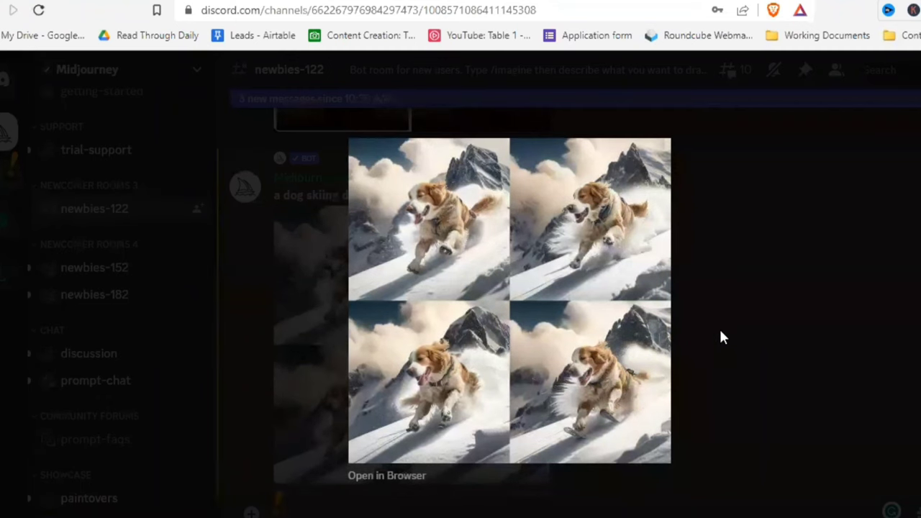
left_click(716, 333)
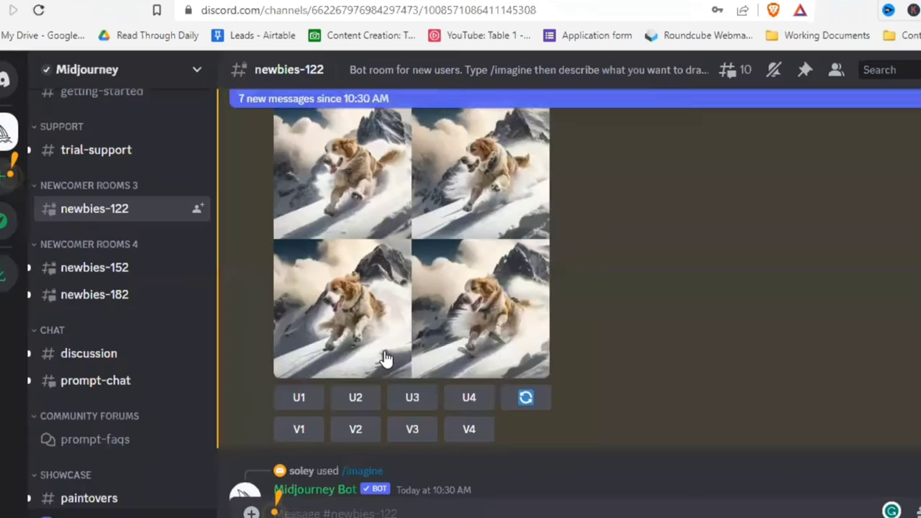
Step: Upscale the third image of the variation grid and find the finished upscale in the channel
left_click(411, 400)
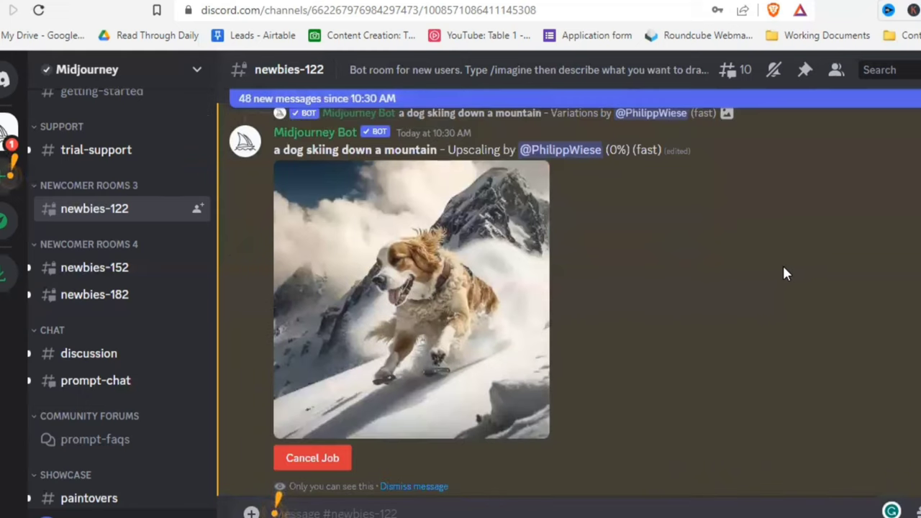
scroll(784, 274, "up", 15)
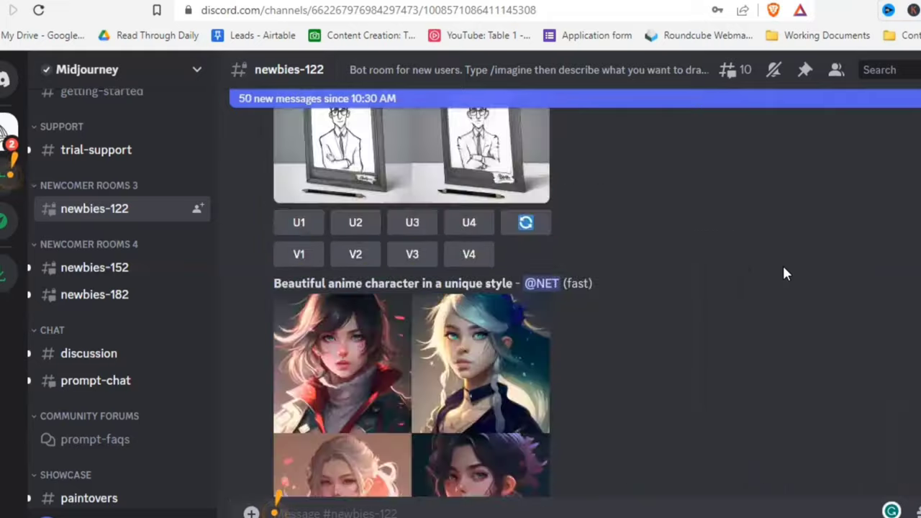
scroll(782, 263, "up", 15)
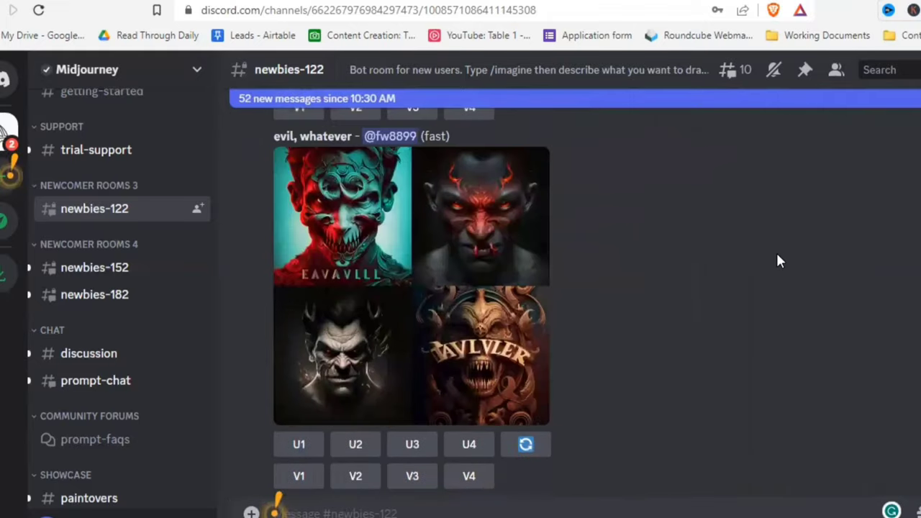
scroll(777, 255, "up", 5)
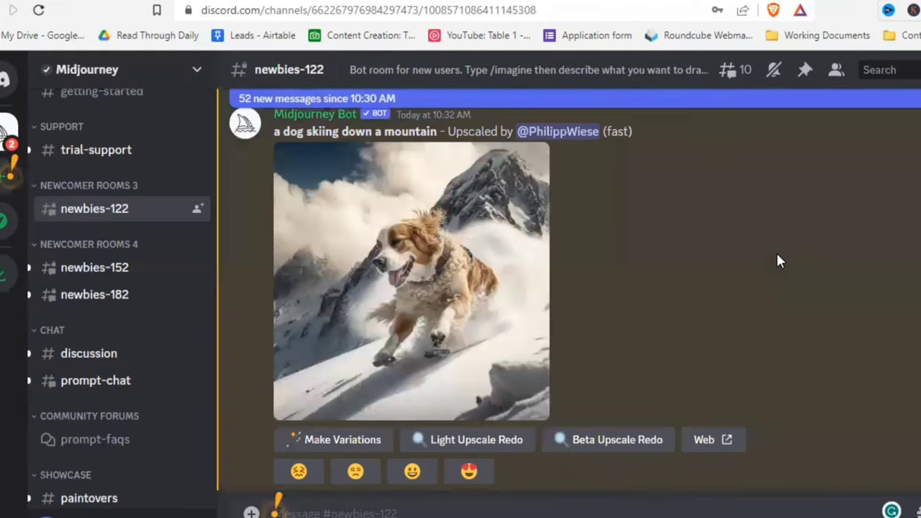
Step: Open the upscaled skiing dog image enlarged and look at the browser's options for saving it
left_click(468, 303)
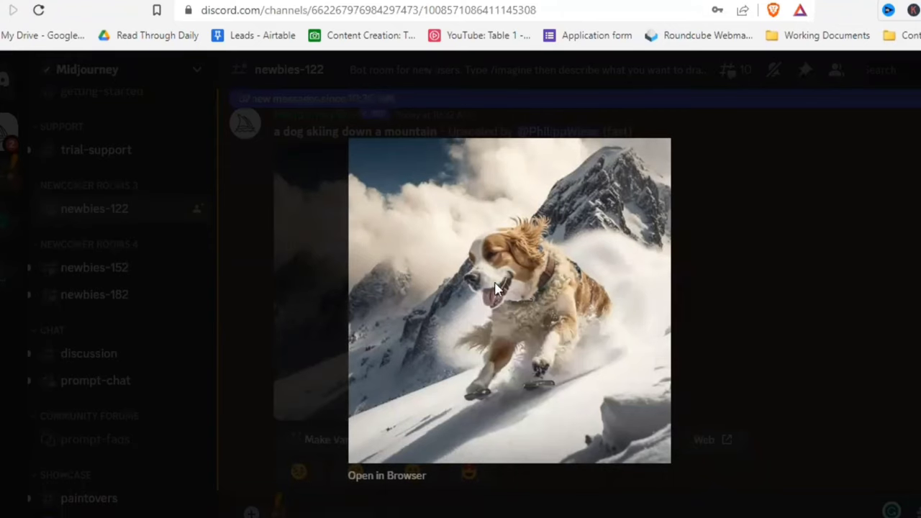
right_click(476, 272)
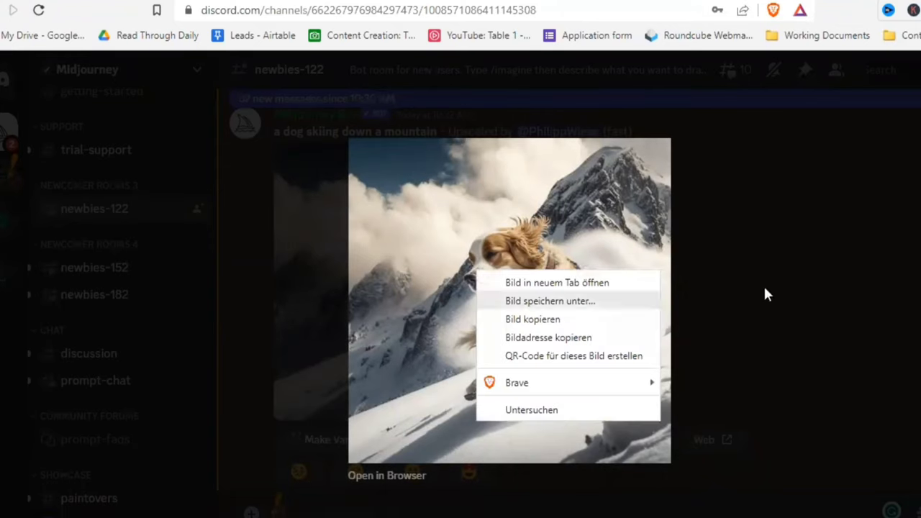
left_click(704, 208)
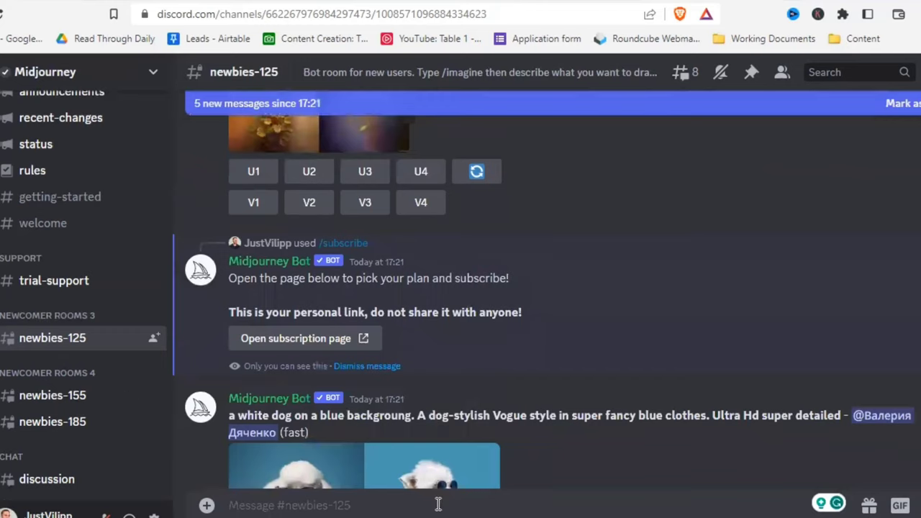
Step: Send the /subscribe command in newbies-155 and open the subscription page linked in the bot's reply
key("alt+Down")
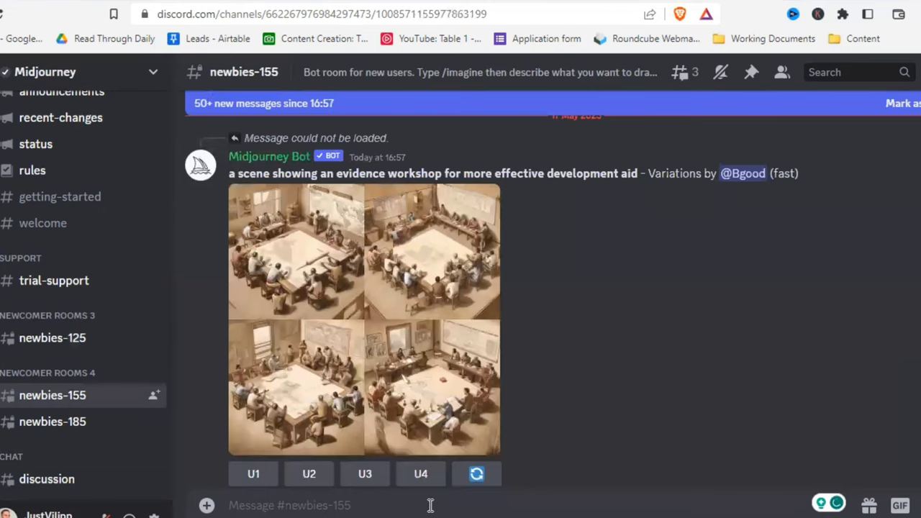
type("/su")
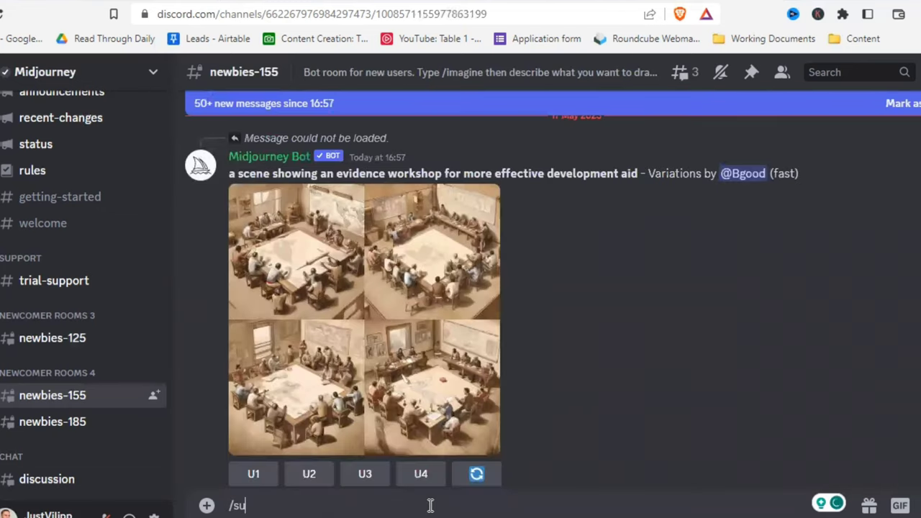
type("bscribe")
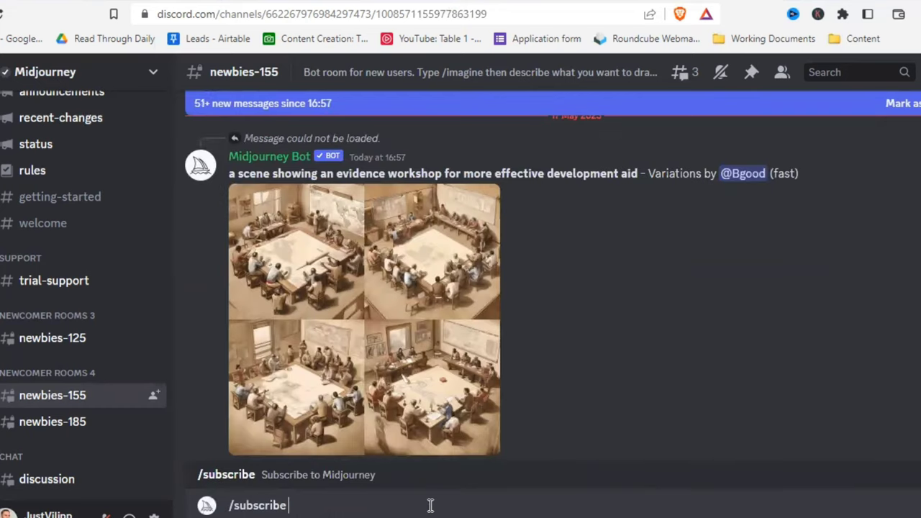
key("Return")
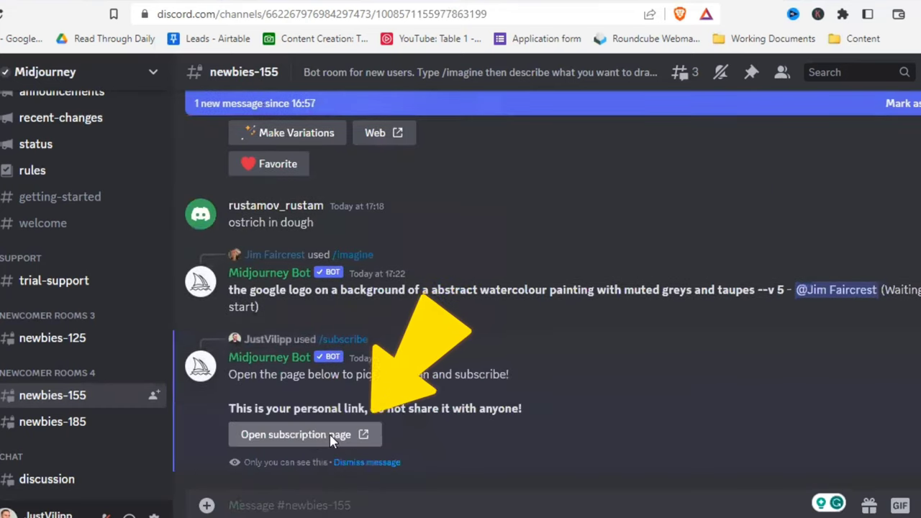
left_click(331, 436)
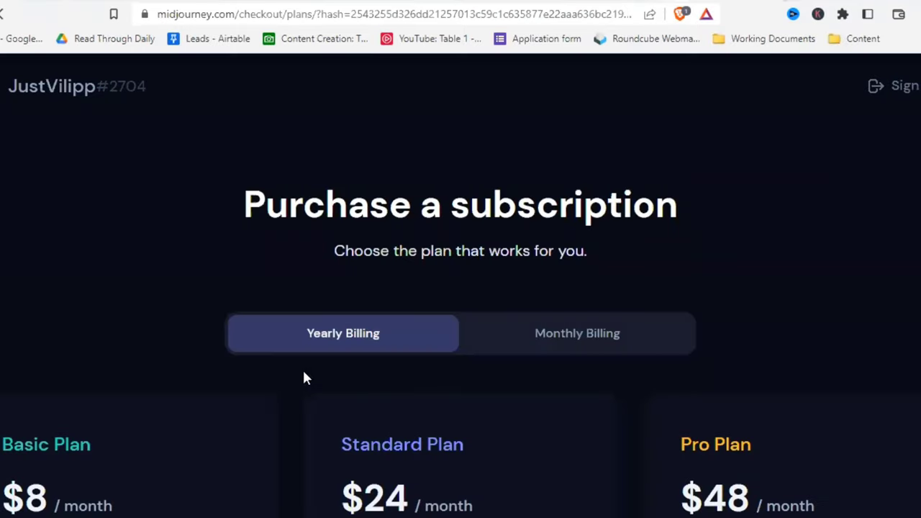
Step: Look over the plan prices under yearly billing and switch the subscription plans to Monthly Billing
scroll(301, 370, "down", 2)
scroll(284, 339, "down", 2)
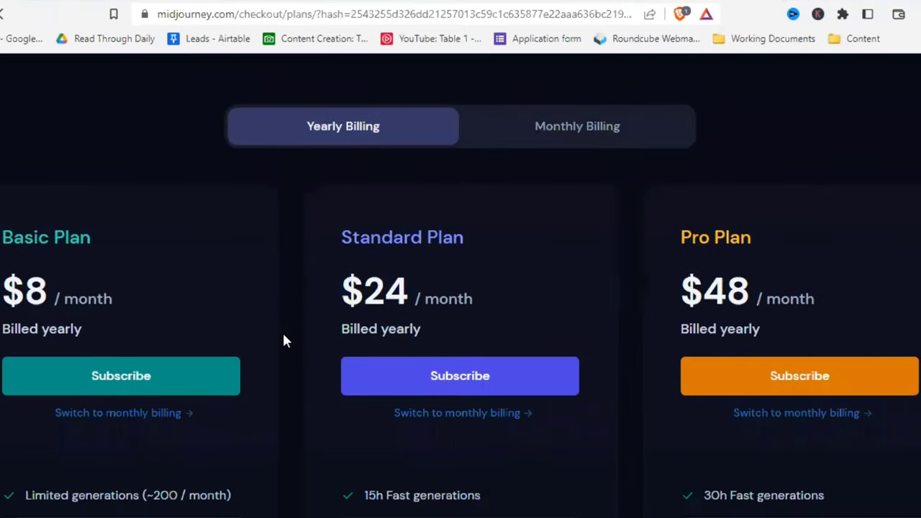
scroll(284, 340, "up", 2)
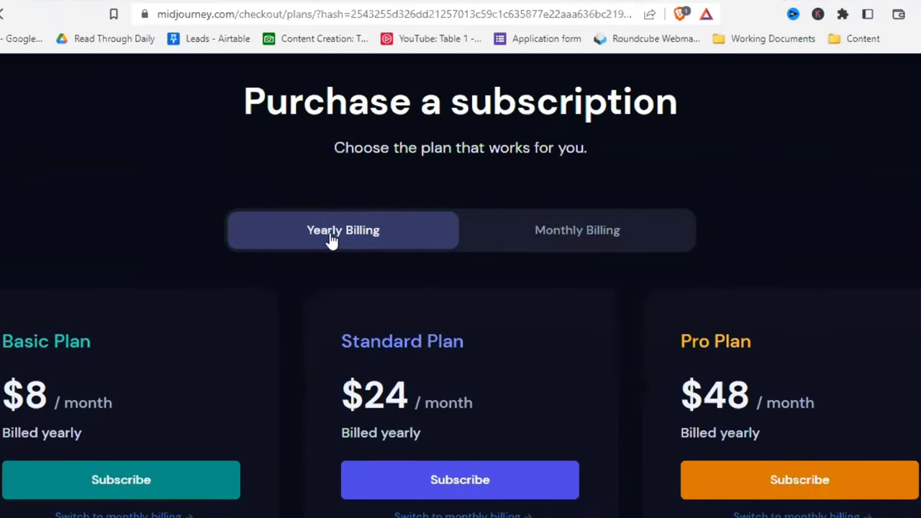
left_click(558, 236)
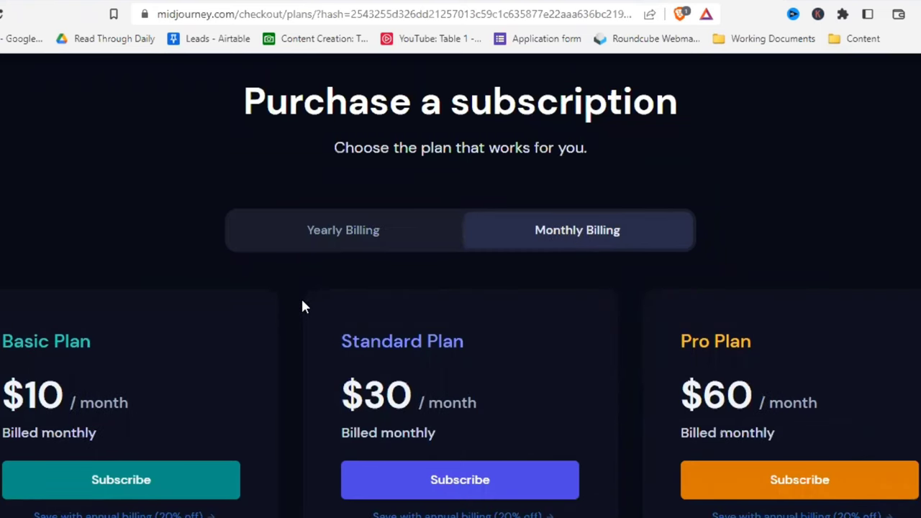
Step: Compare the features of the Basic, Standard and Pro plans, highlighting Unlimited Relaxed generations in the Standard Plan
scroll(303, 306, "down", 3)
scroll(128, 161, "down", 2)
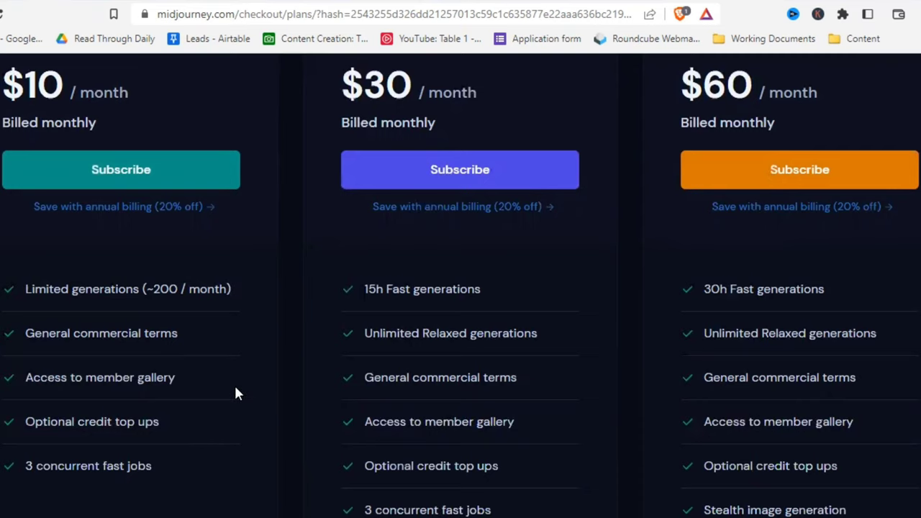
scroll(432, 346, "up", 2)
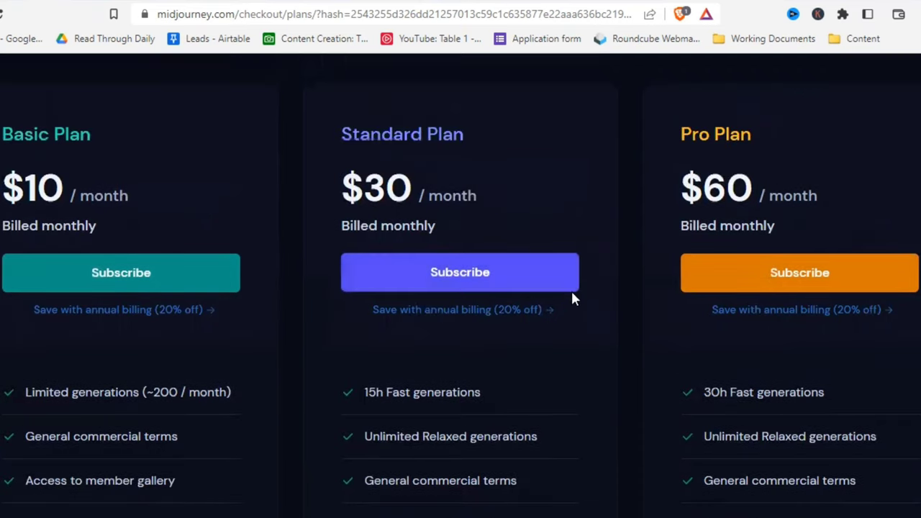
scroll(536, 298, "down", 3)
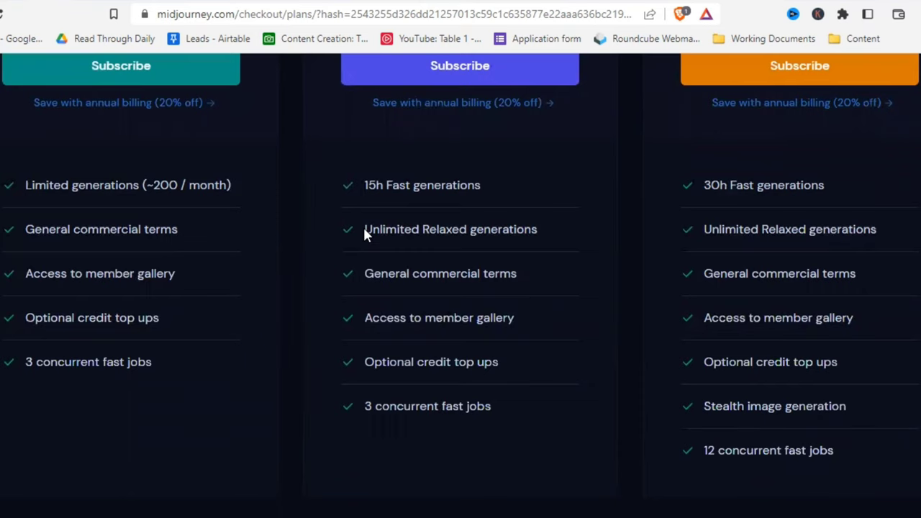
left_click_drag(365, 231, 549, 231)
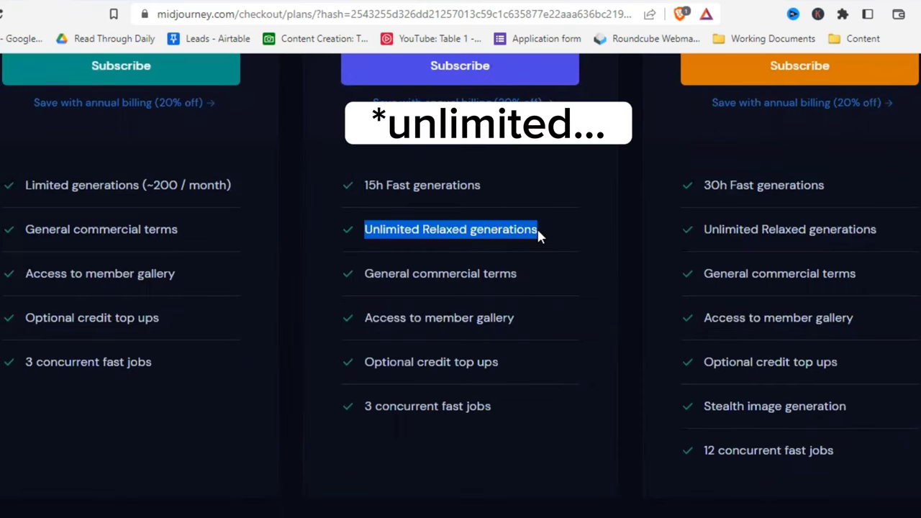
scroll(527, 295, "up", 2)
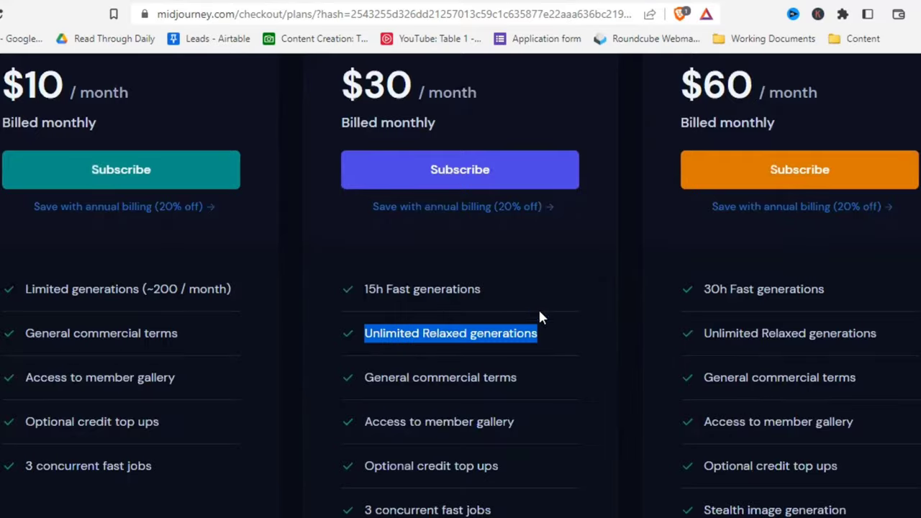
scroll(265, 146, "up", 2)
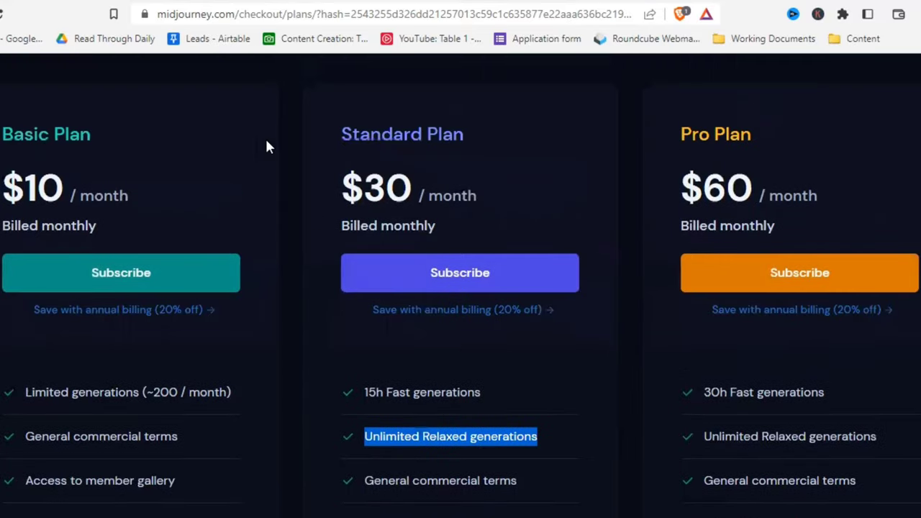
Step: Clear the text highlight and choose to subscribe to the Basic Plan with monthly billing
left_click(248, 263)
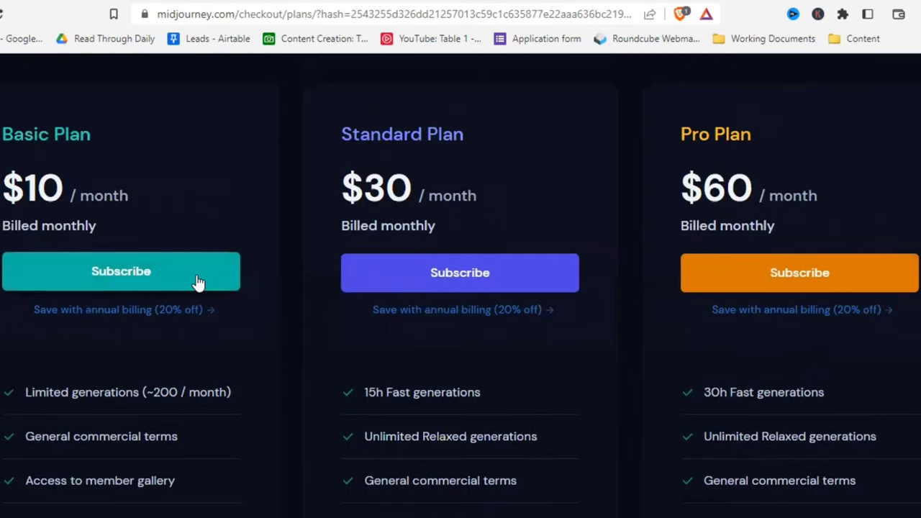
left_click(198, 281)
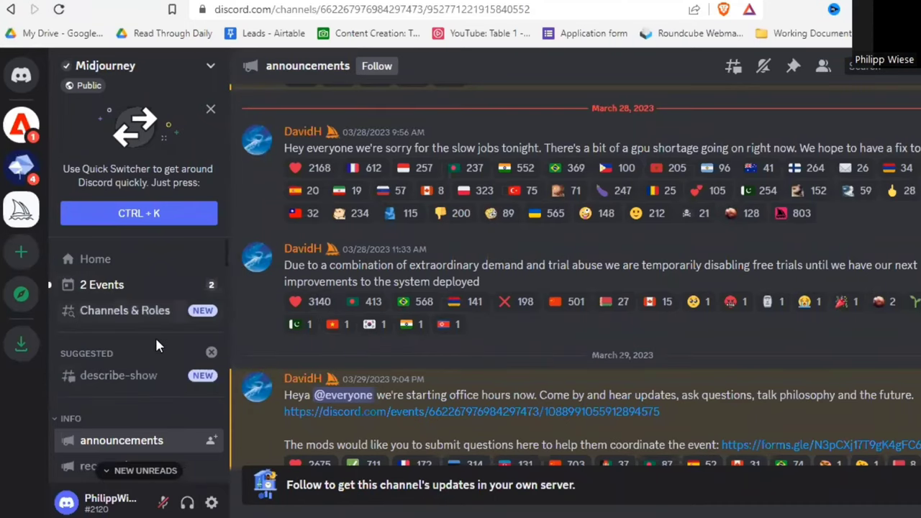
scroll(504, 353, "up", 10)
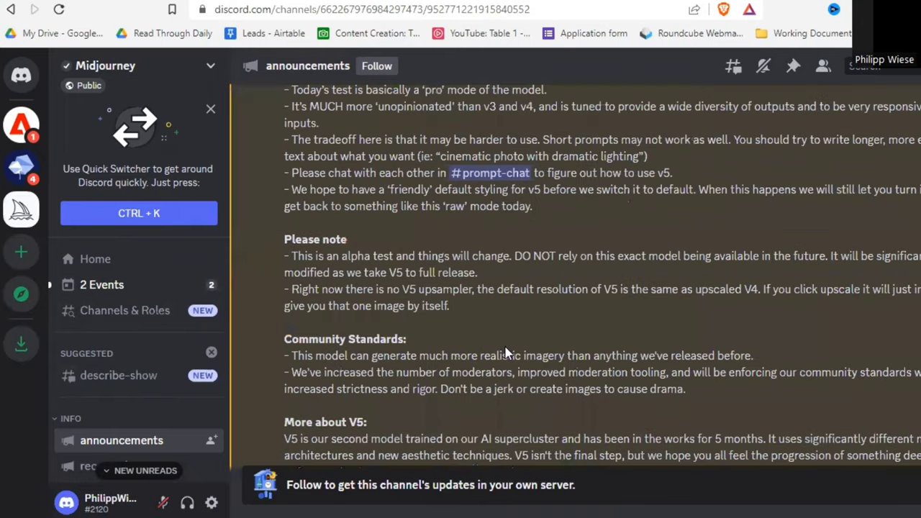
scroll(503, 353, "down", 15)
scroll(736, 252, "down", 3)
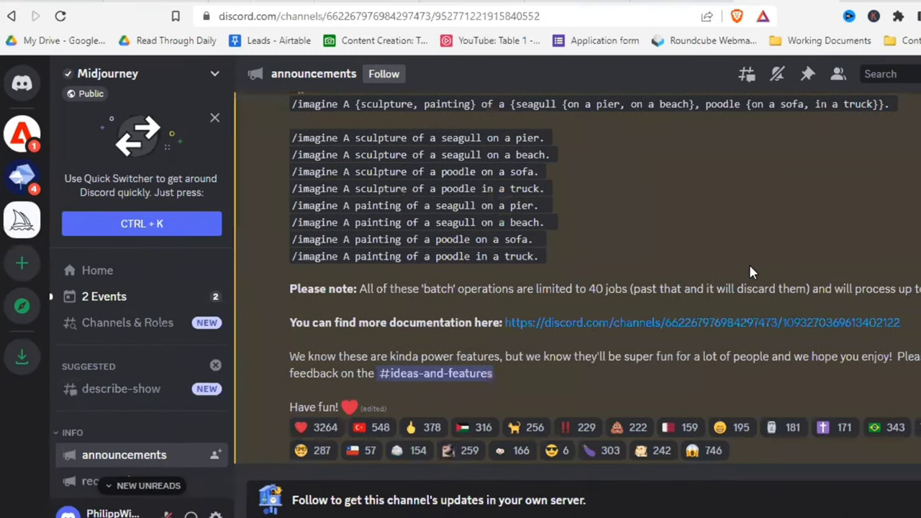
Step: Create a new server of your own for you and your friends named AI Art, and decline the App Directory introduction
left_click(21, 265)
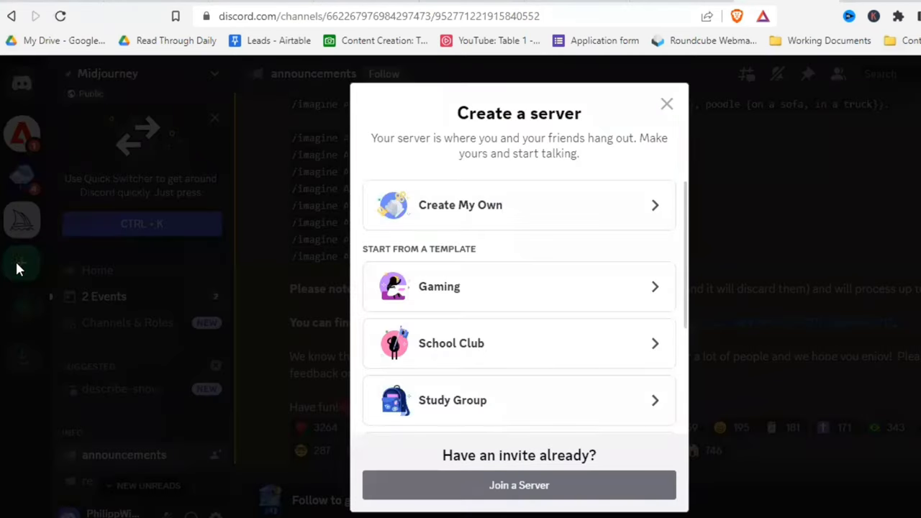
left_click(602, 217)
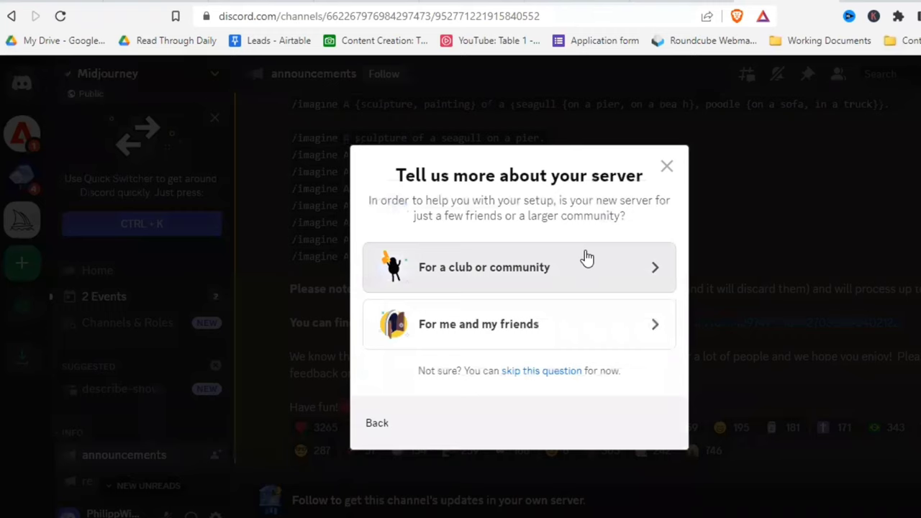
left_click(593, 326)
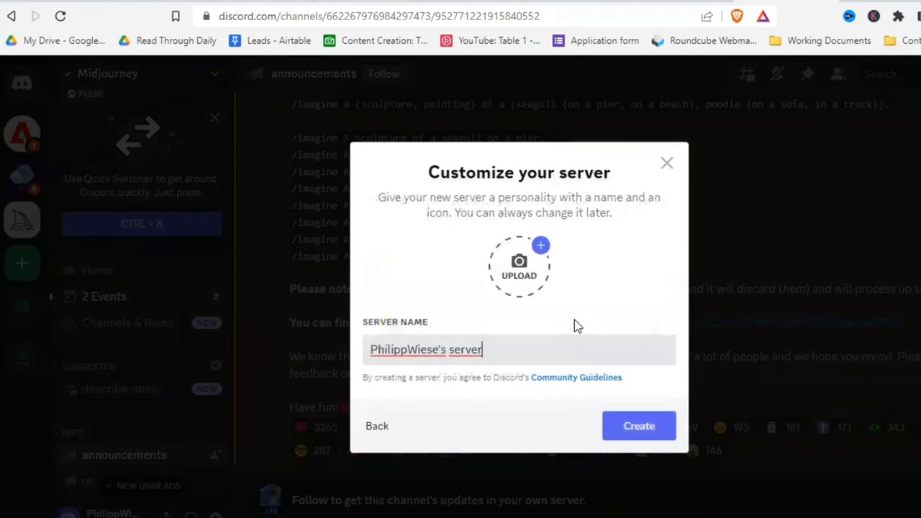
left_click_drag(482, 350, 361, 352)
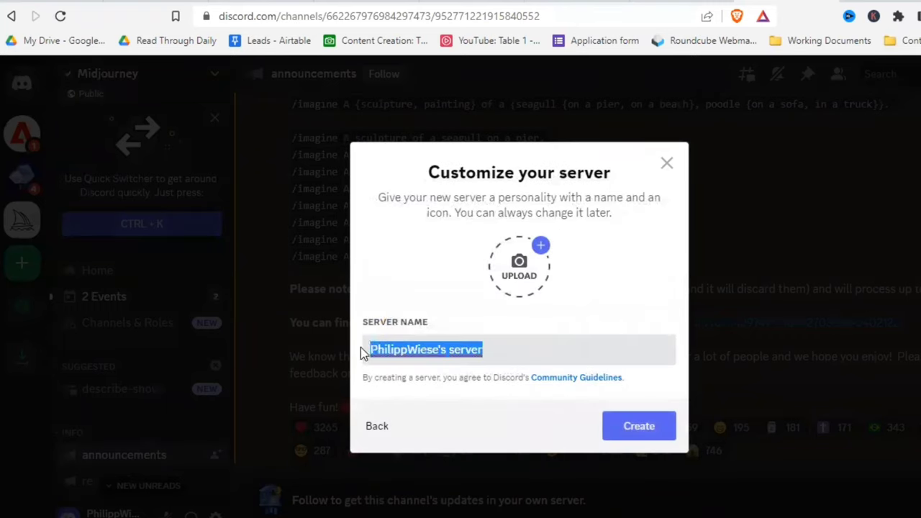
type("AI ")
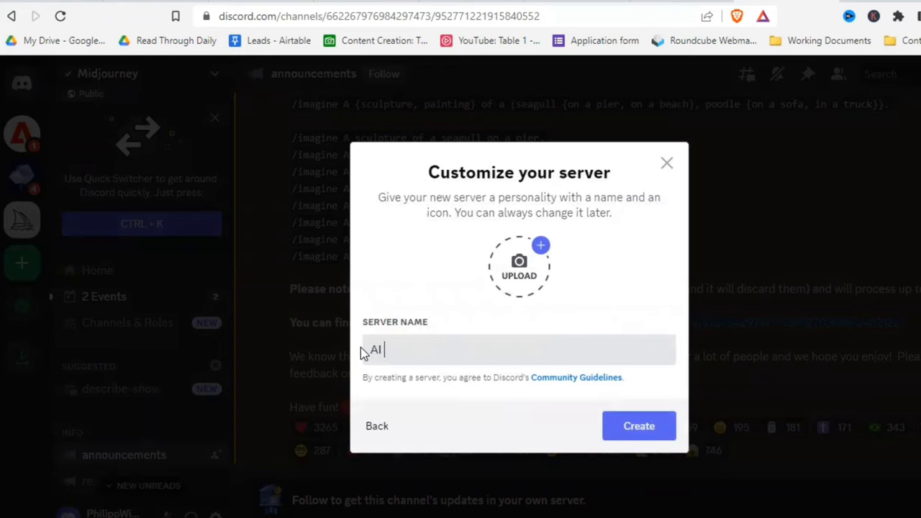
type("Art")
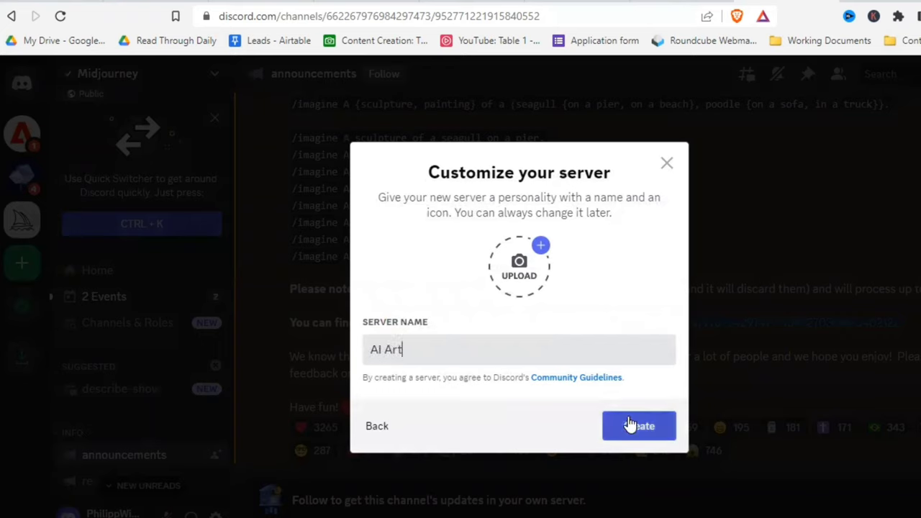
left_click(630, 426)
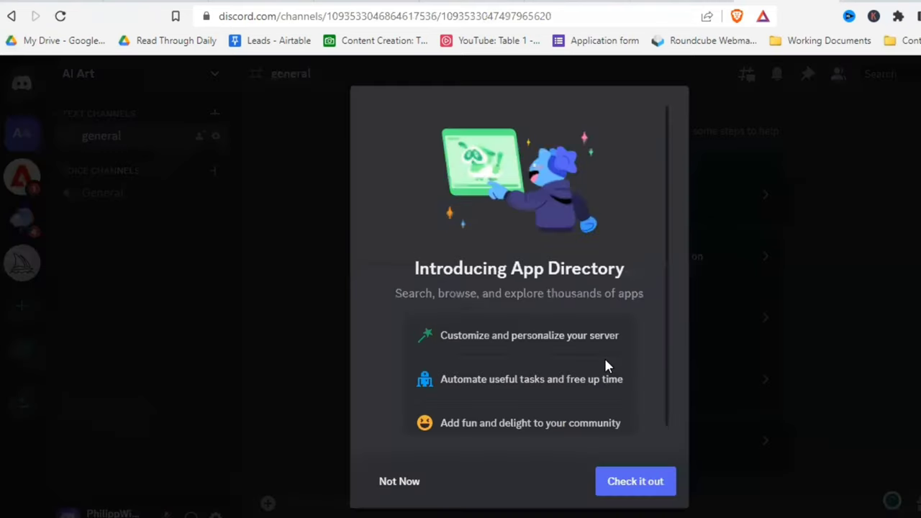
left_click(401, 483)
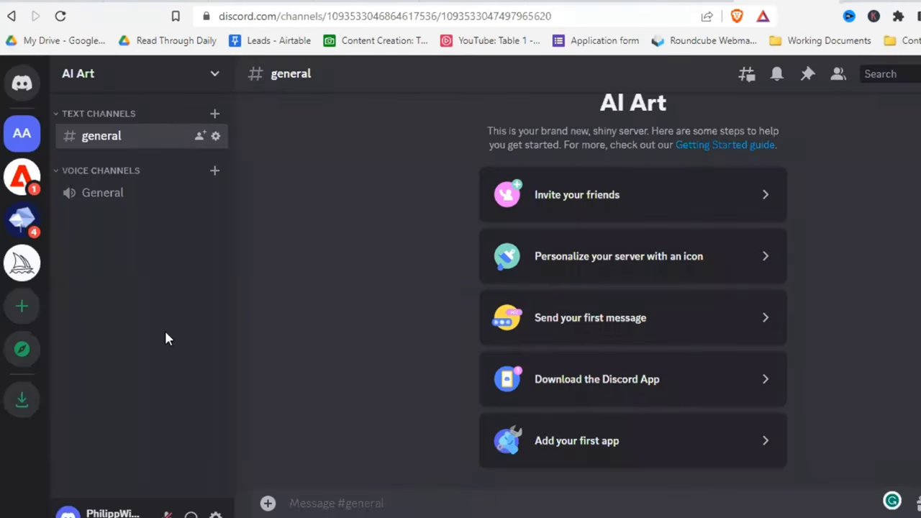
left_click(21, 263)
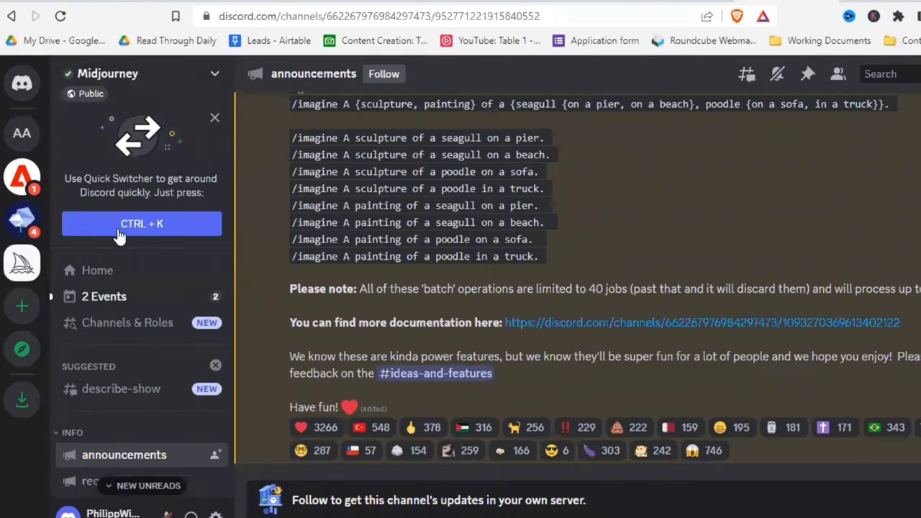
scroll(123, 354, "down", 3)
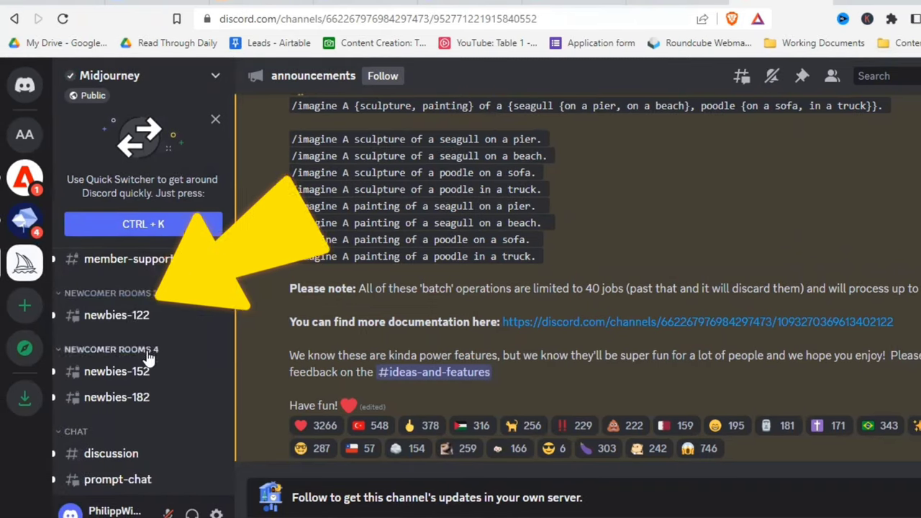
left_click(126, 321)
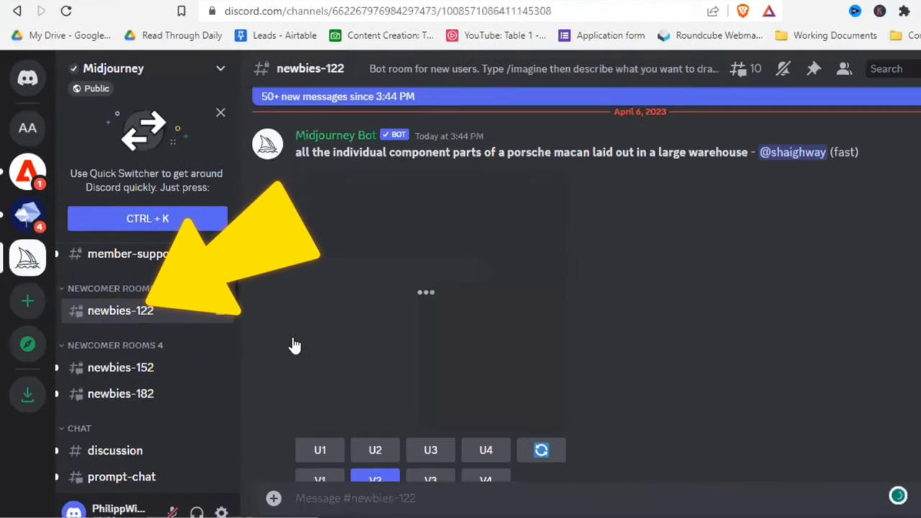
left_click(846, 70)
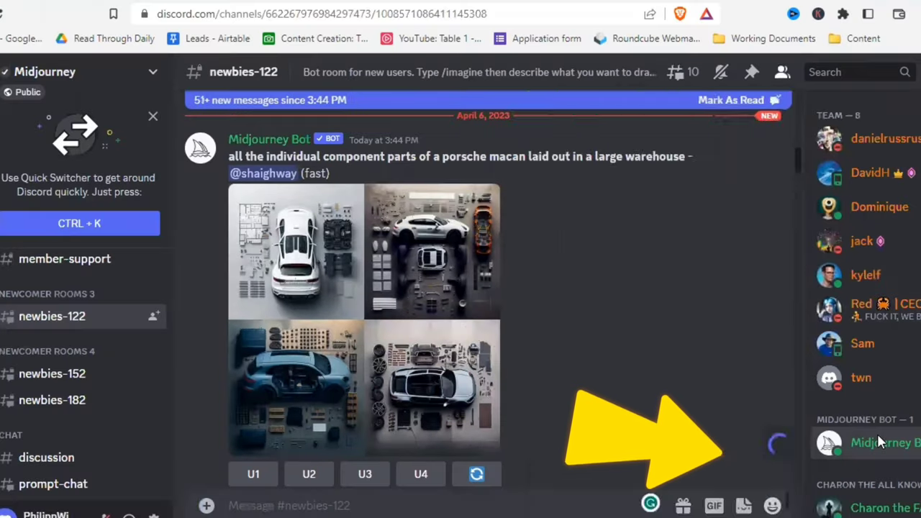
left_click(821, 466)
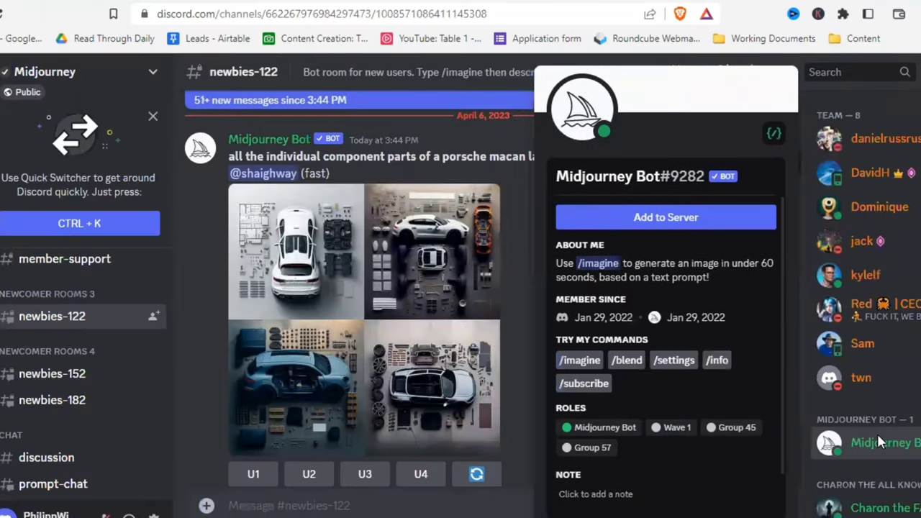
Step: Add the Midjourney Bot to the AI Art server and authorize all its requested permissions
left_click(669, 216)
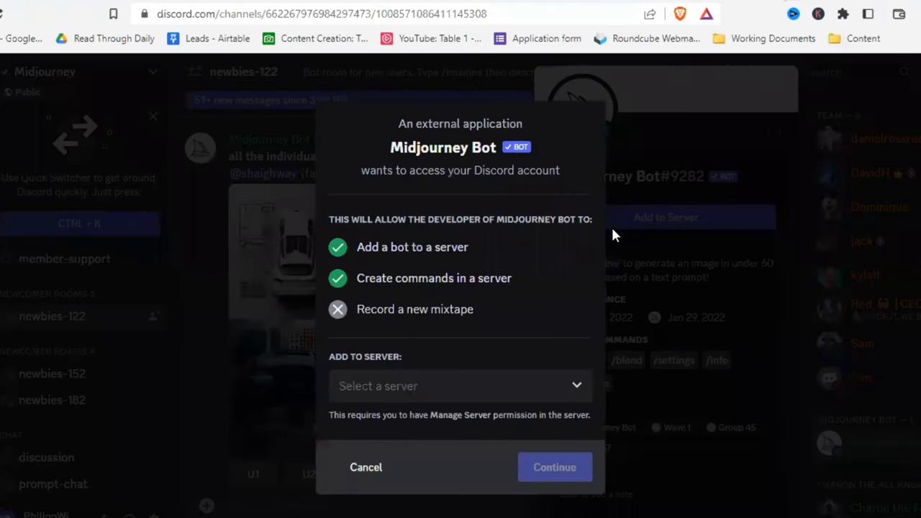
left_click(413, 386)
left_click(366, 420)
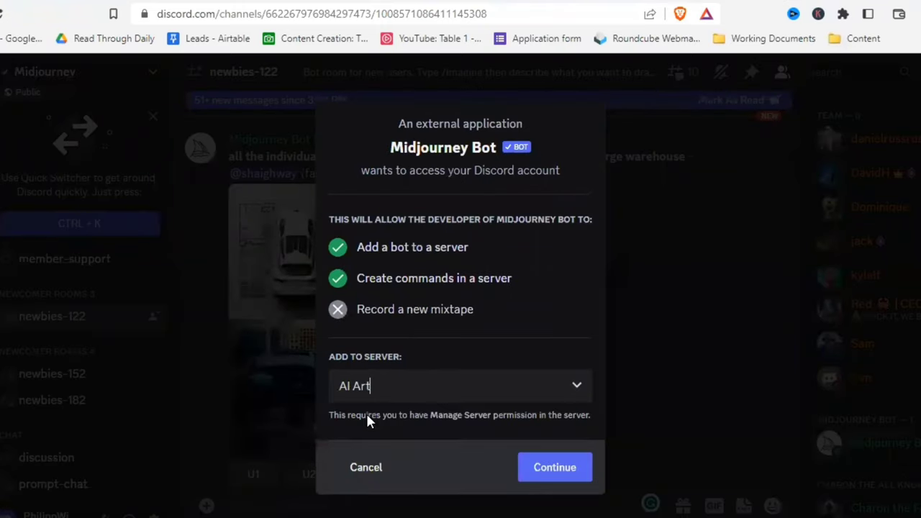
left_click(554, 469)
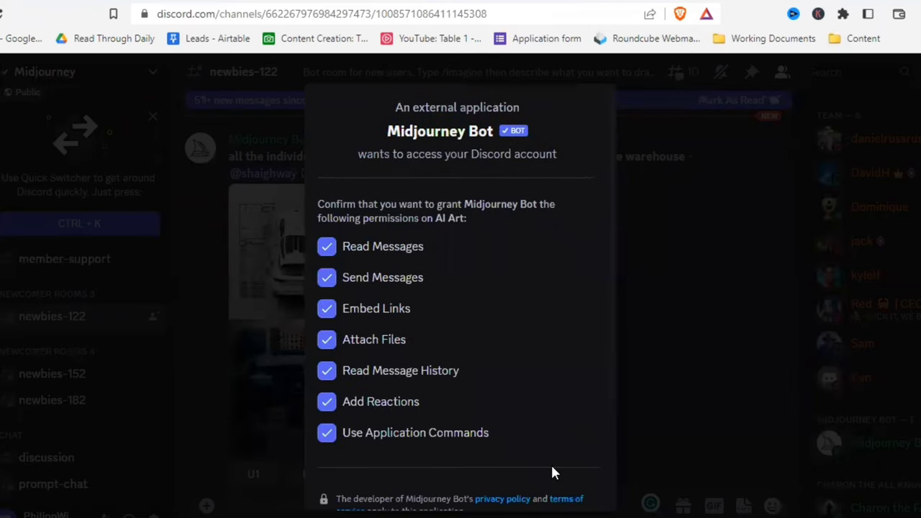
scroll(550, 461, "down", 2)
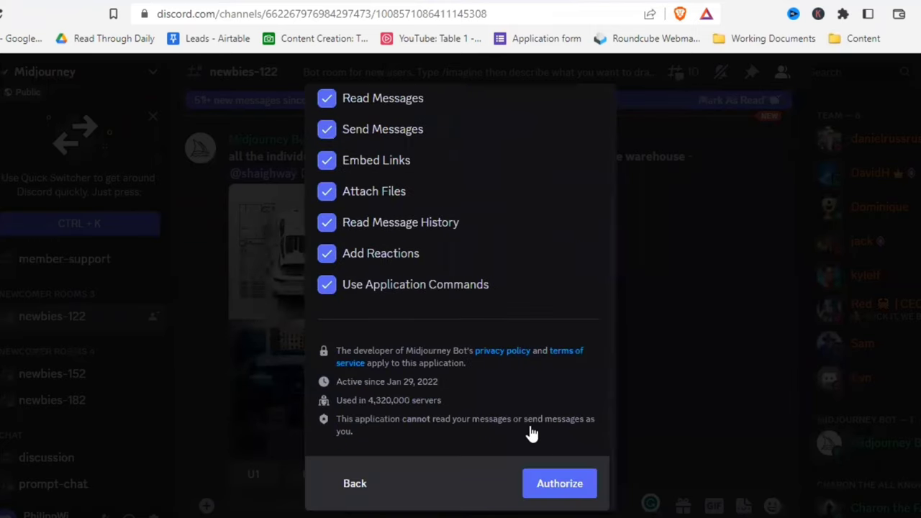
left_click(550, 487)
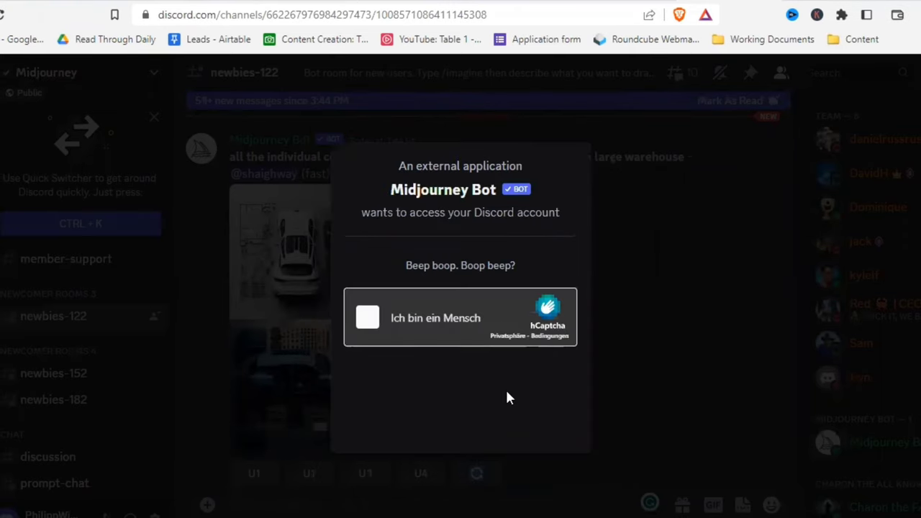
Step: Pass the human verification by selecting every cat T-shirt image, and close the authorization confirmation
left_click(368, 318)
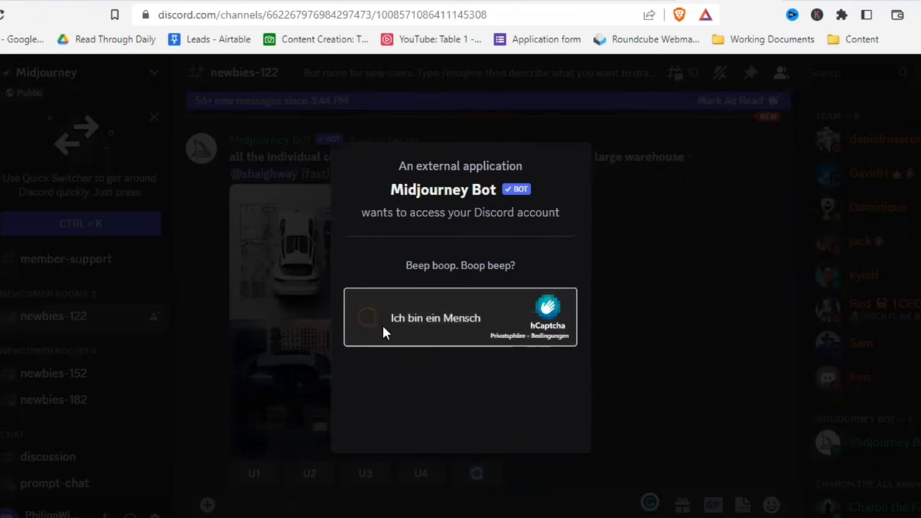
left_click(542, 215)
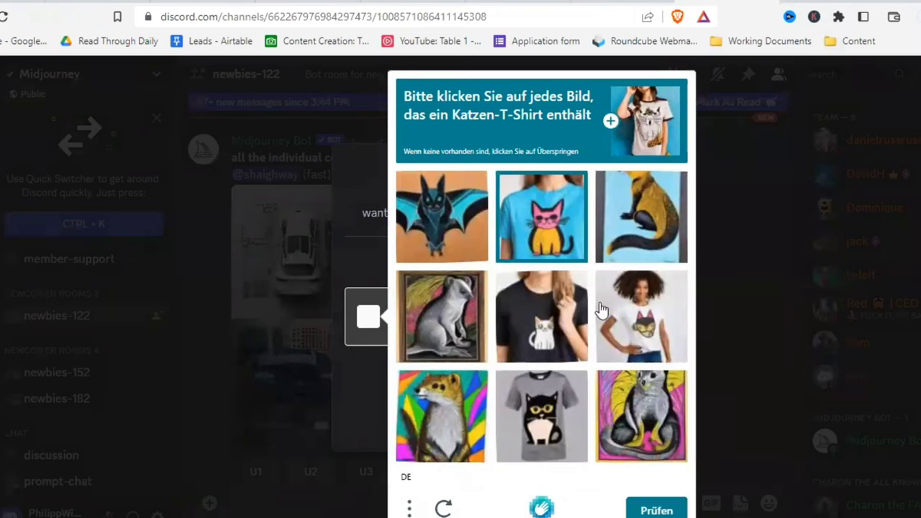
left_click(541, 317)
left_click(542, 416)
left_click(642, 316)
left_click(650, 510)
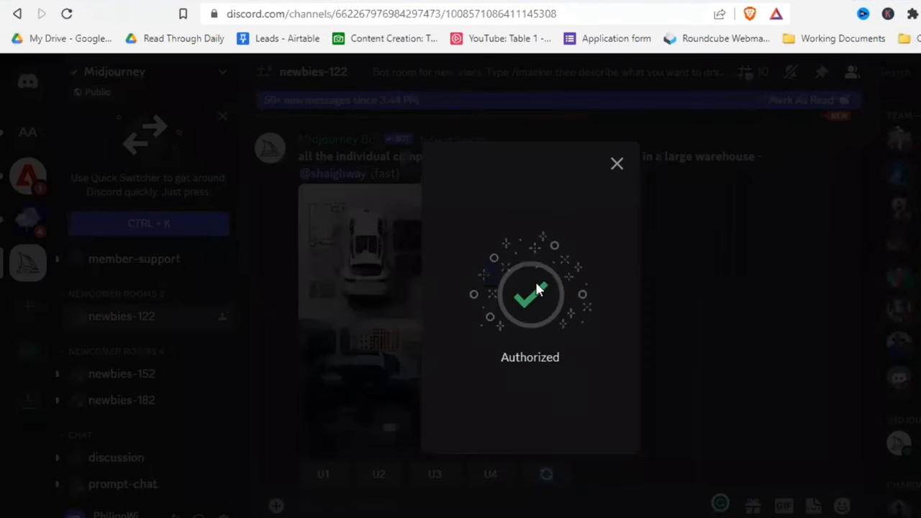
left_click(615, 164)
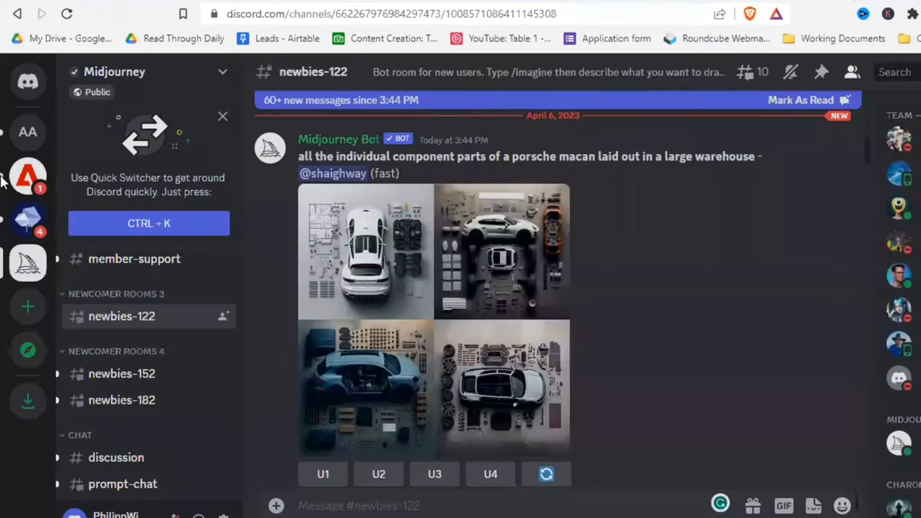
Step: Create a text channel named testing-things in the AI Art server
left_click(26, 134)
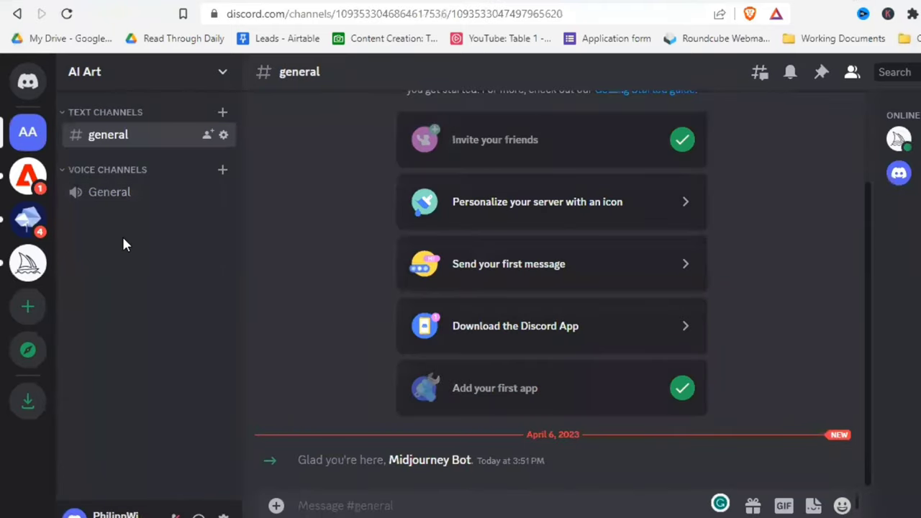
left_click(223, 113)
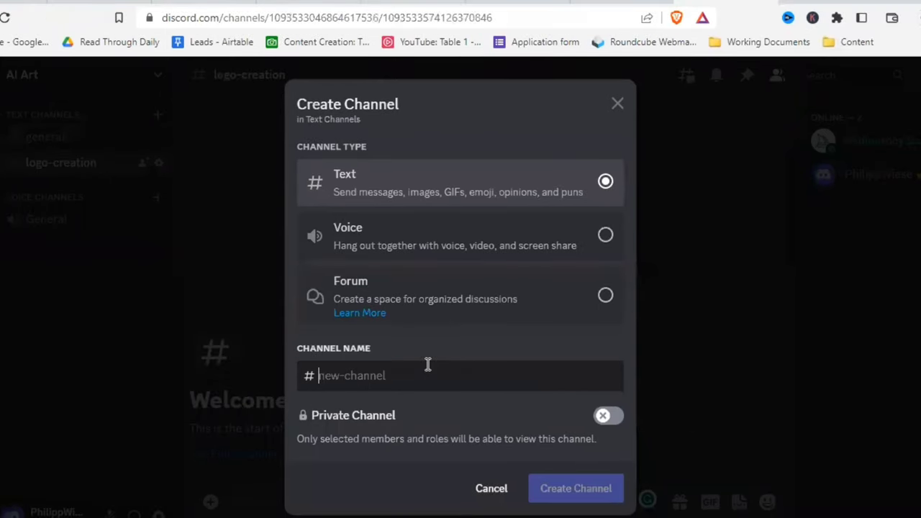
type("trsti")
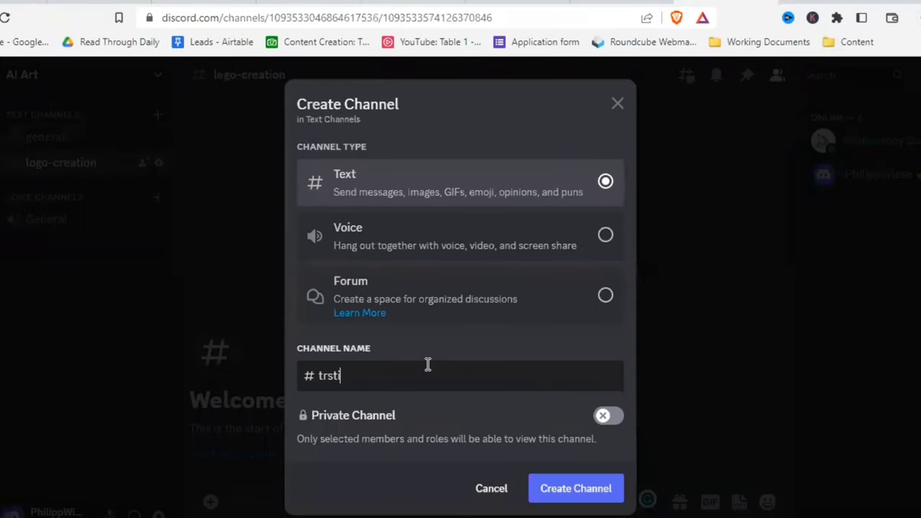
type("ng-things")
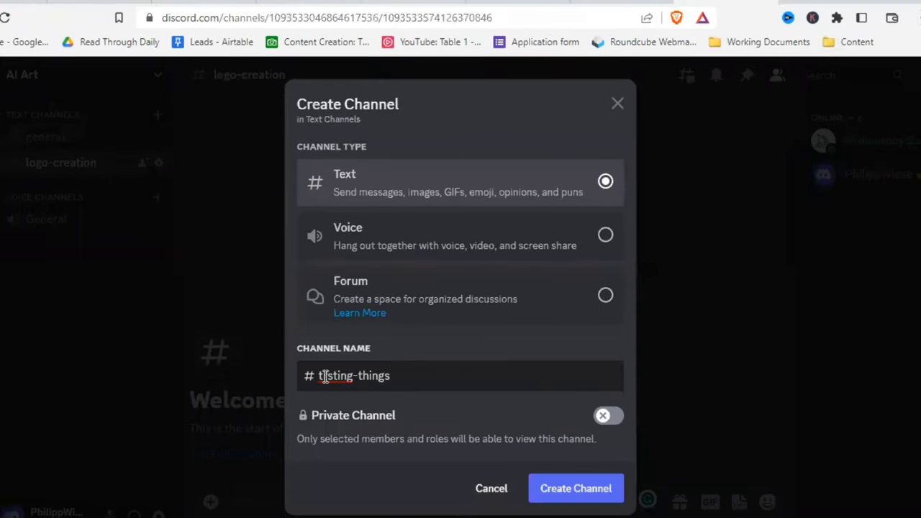
left_click(329, 377)
key("BackSpace")
type("e")
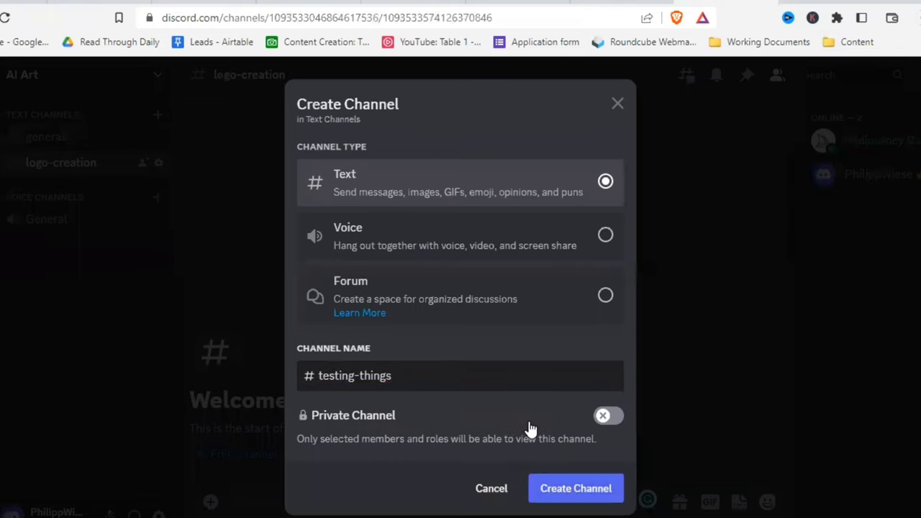
key("Return")
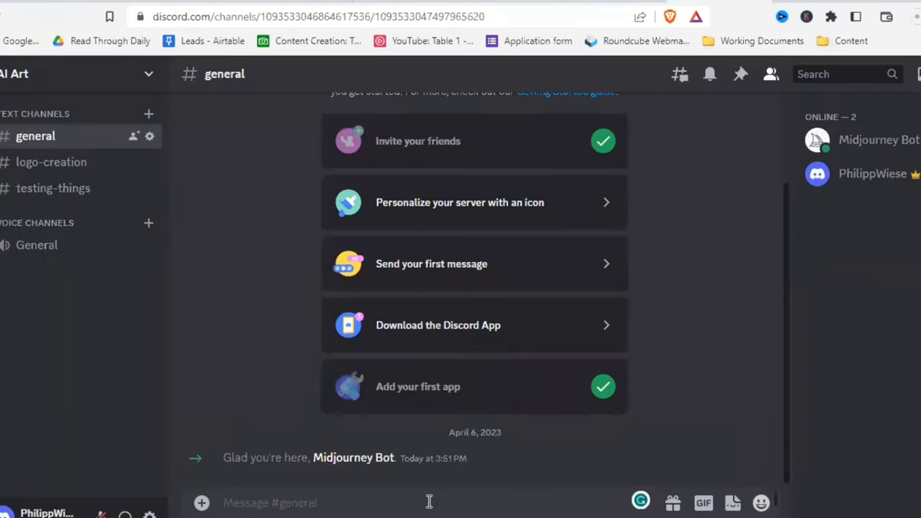
Step: Submit the /imagine command in the general channel with the prompt "whatever you want"
type("/i")
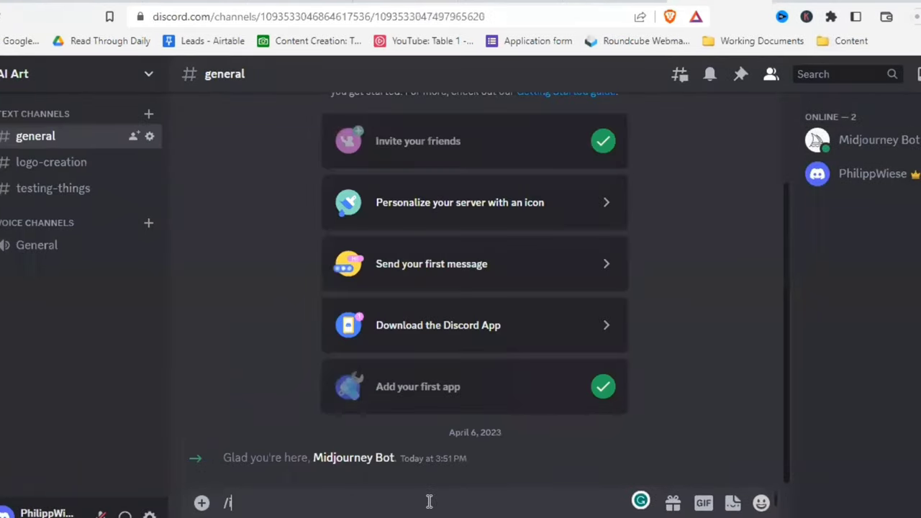
type("magine")
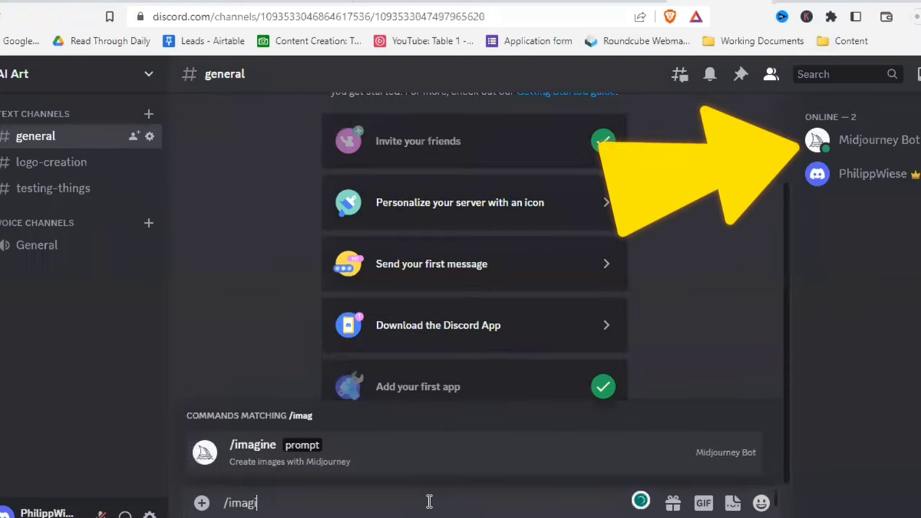
left_click(325, 454)
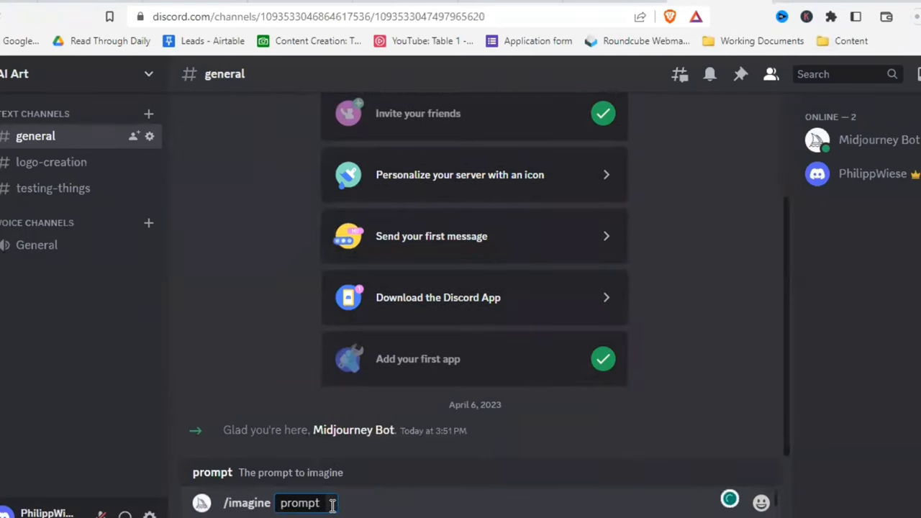
type("whatever you")
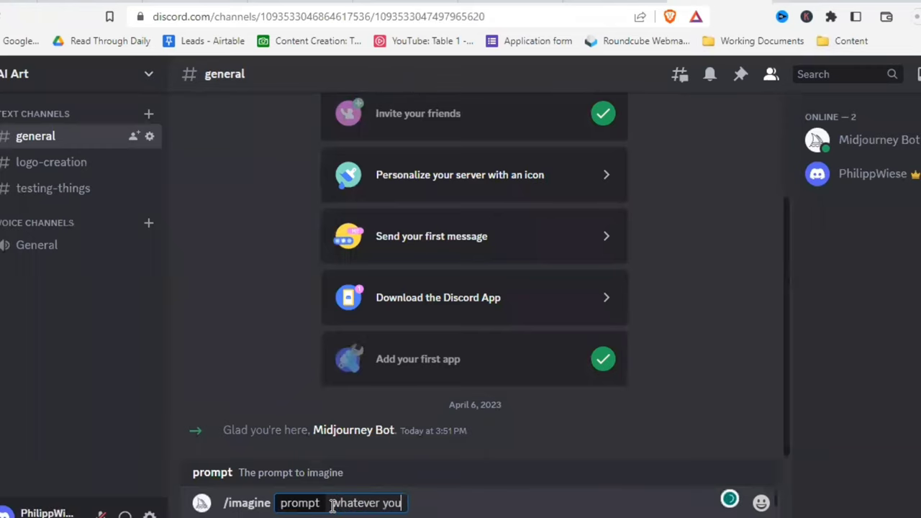
type(" want")
key("Return")
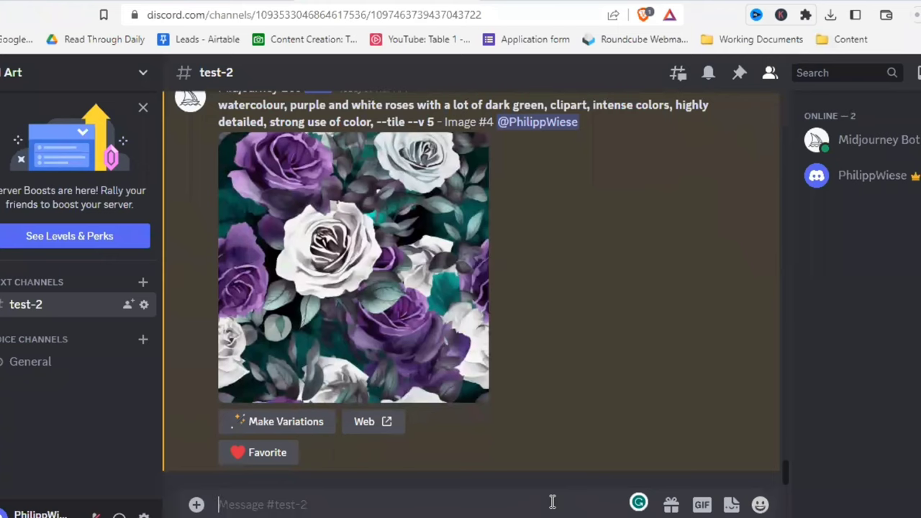
type("/imagi")
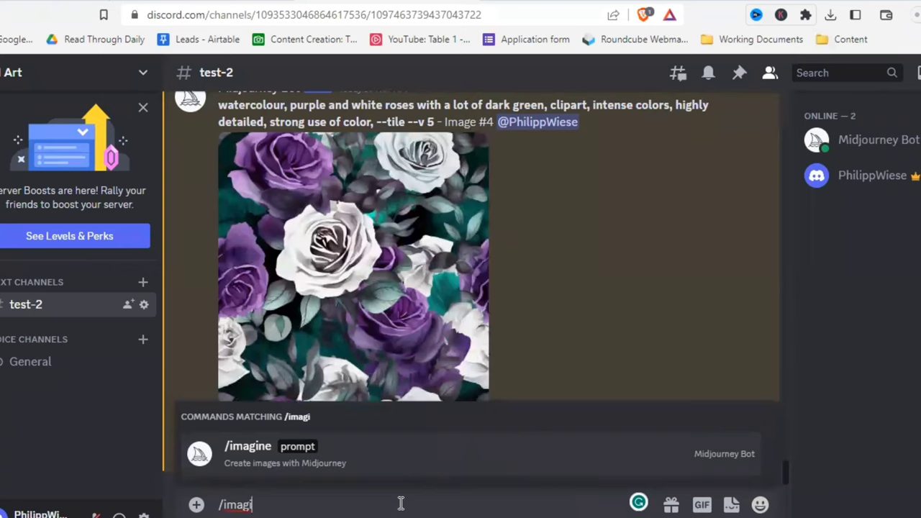
key("BackSpace")
key("BackSpace")
key("BackSpace")
key("BackSpace")
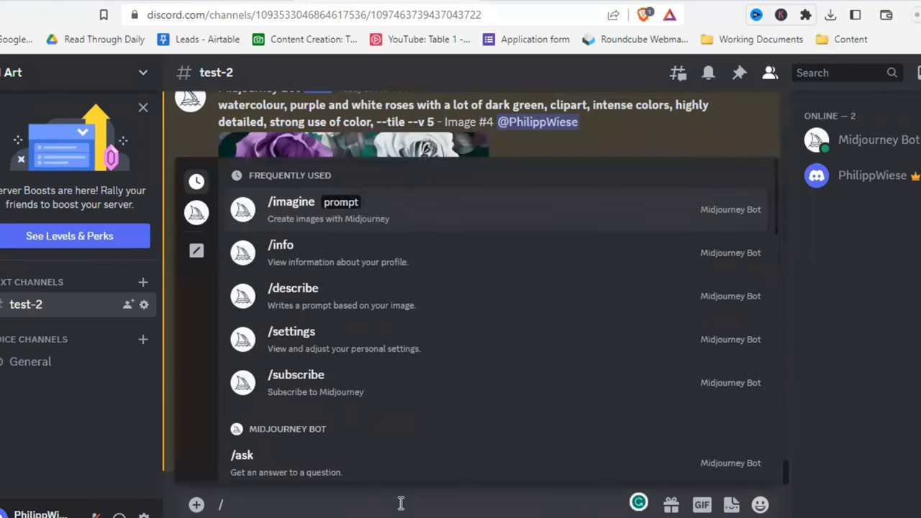
Step: Run the /settings command in the test-2 channel to view the Midjourney Bot's settings
type("settings")
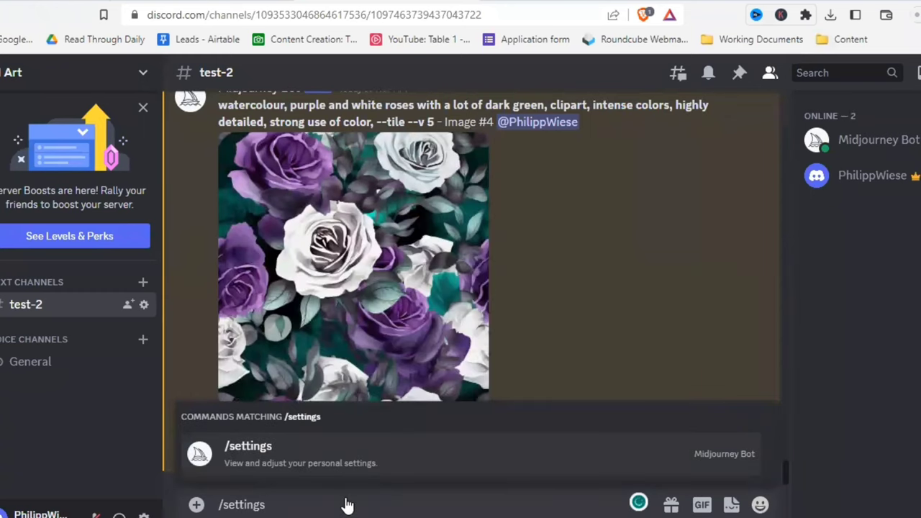
key("Return")
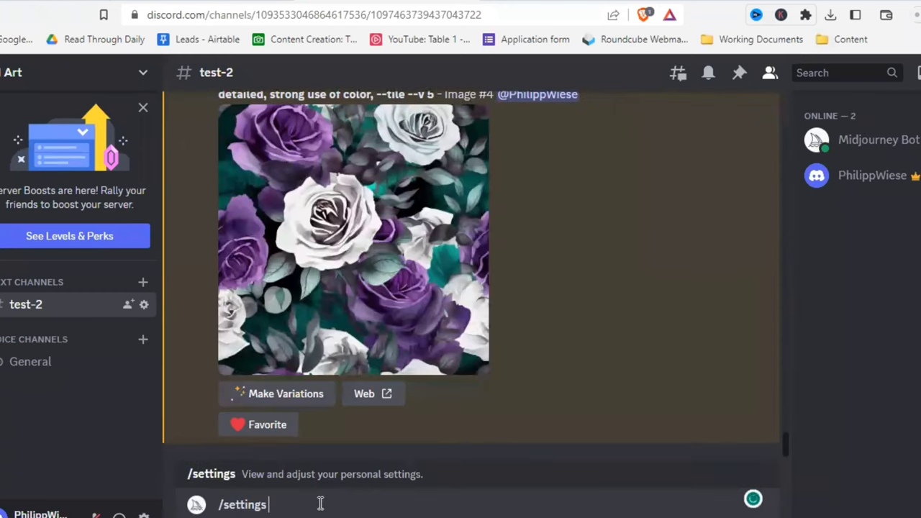
key("Return")
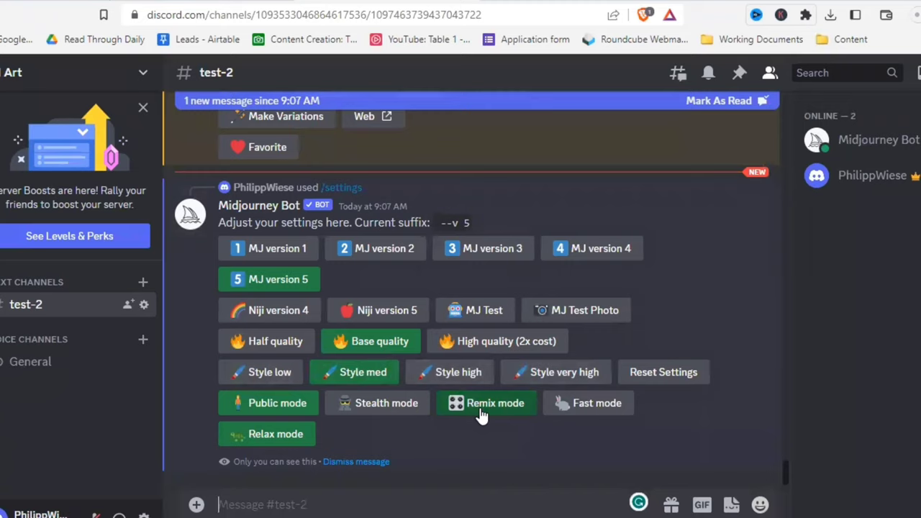
Step: Make variations of the purple and white roses image, replacing "purple" with "red" in the remix prompt and submitting it
scroll(481, 416, "up", 3)
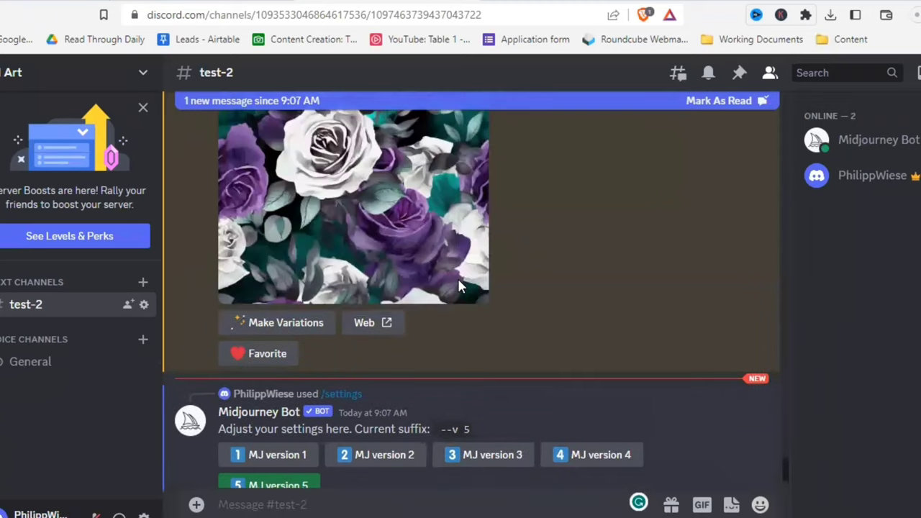
left_click(295, 325)
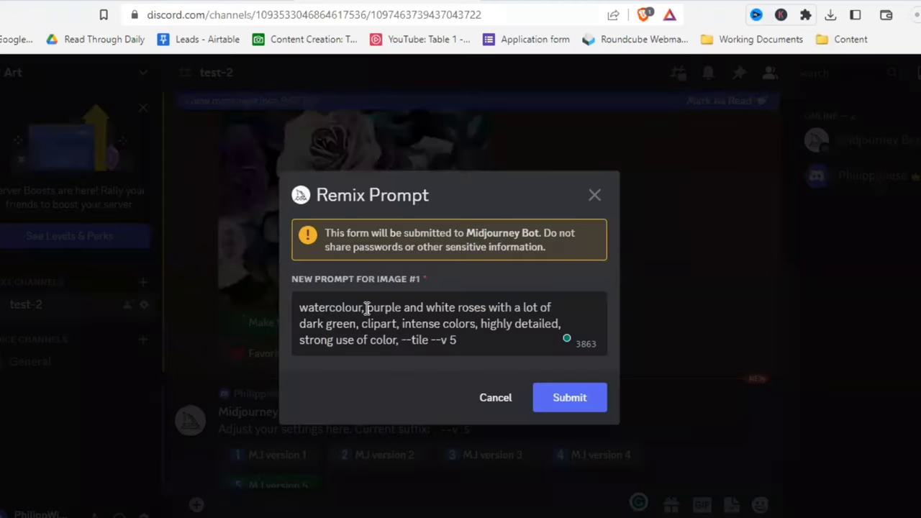
double_click(374, 308)
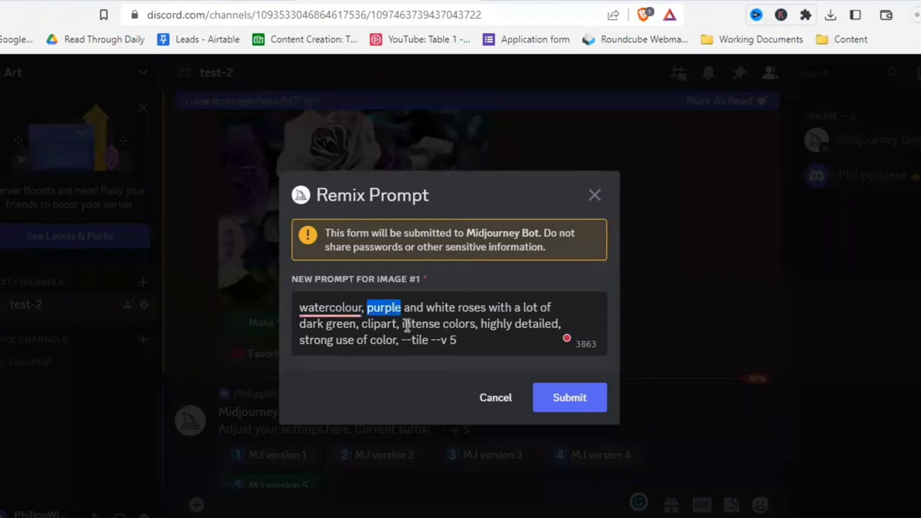
type("red")
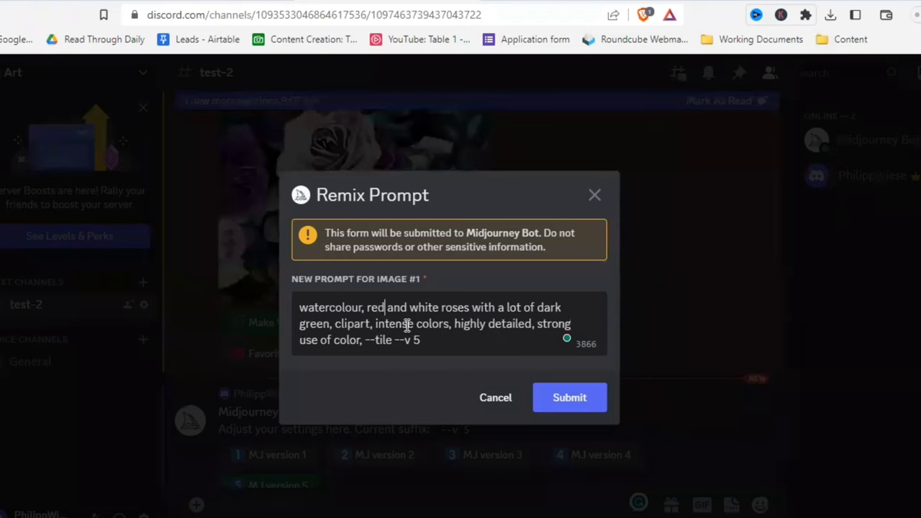
left_click(569, 396)
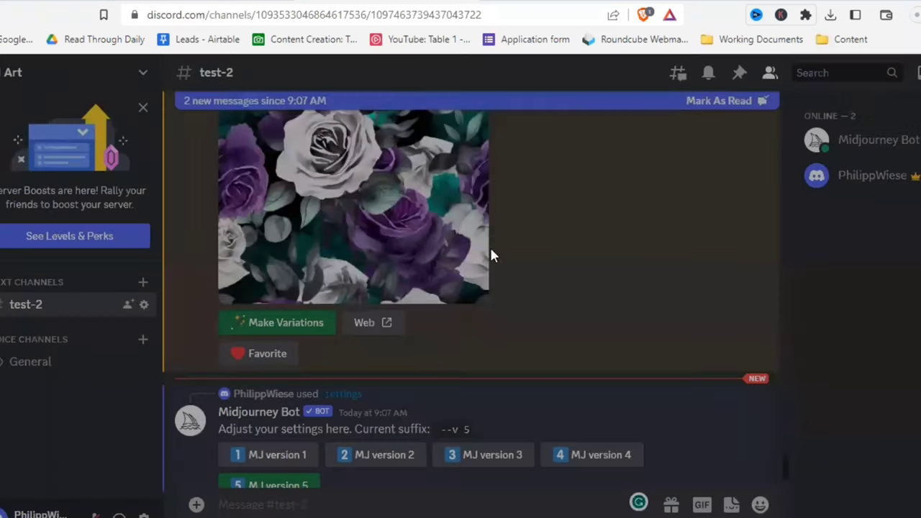
scroll(475, 227, "down", 2)
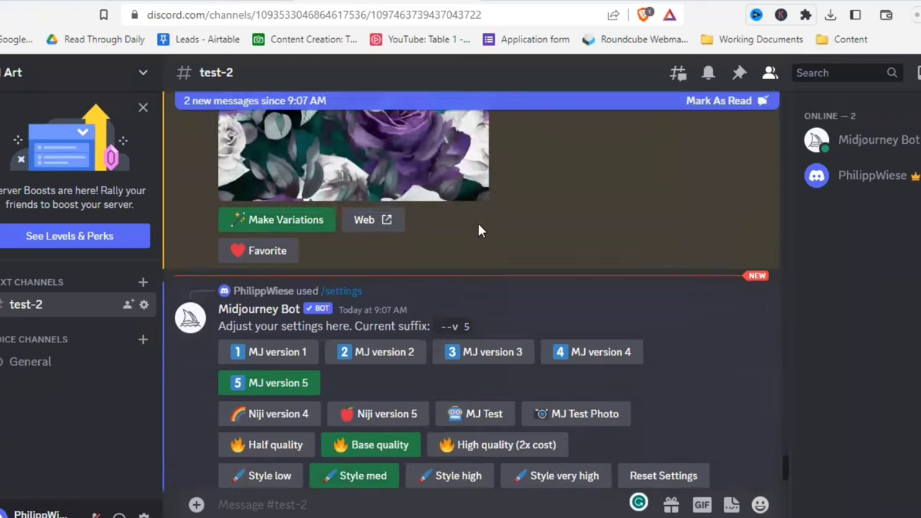
scroll(477, 220, "down", 4)
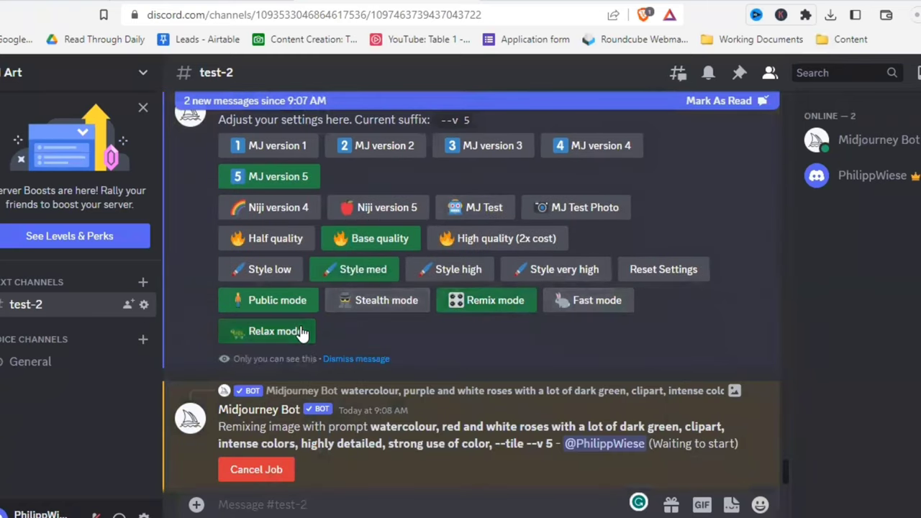
Step: Run the /info command in the test-2 channel and examine the remaining fast time in the profile information
left_click(539, 511)
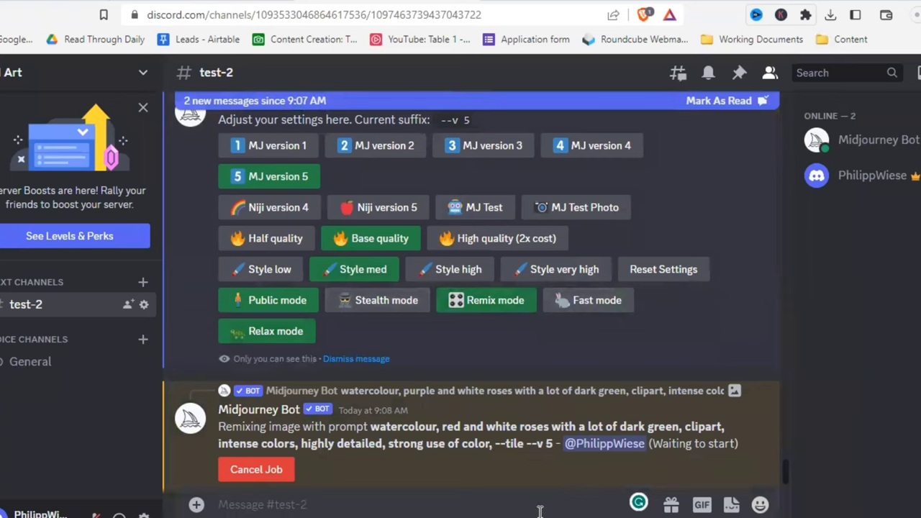
type("/i")
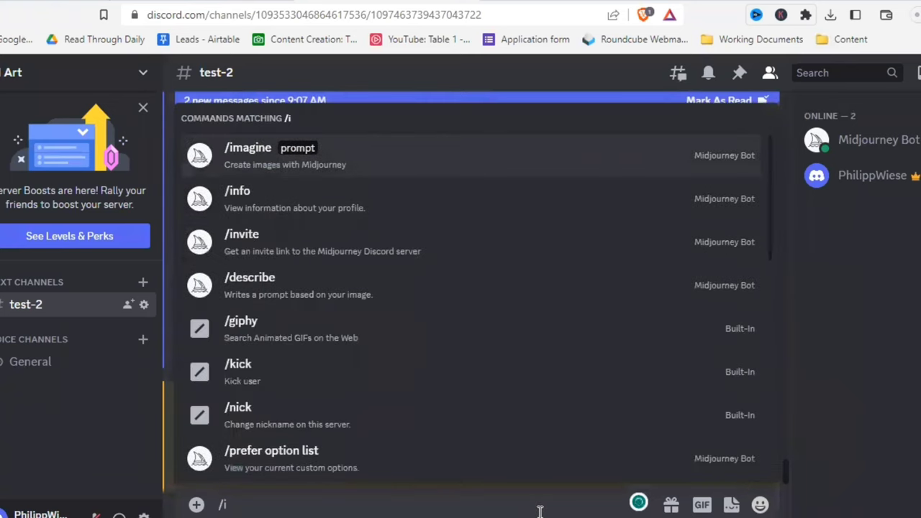
type("nfo")
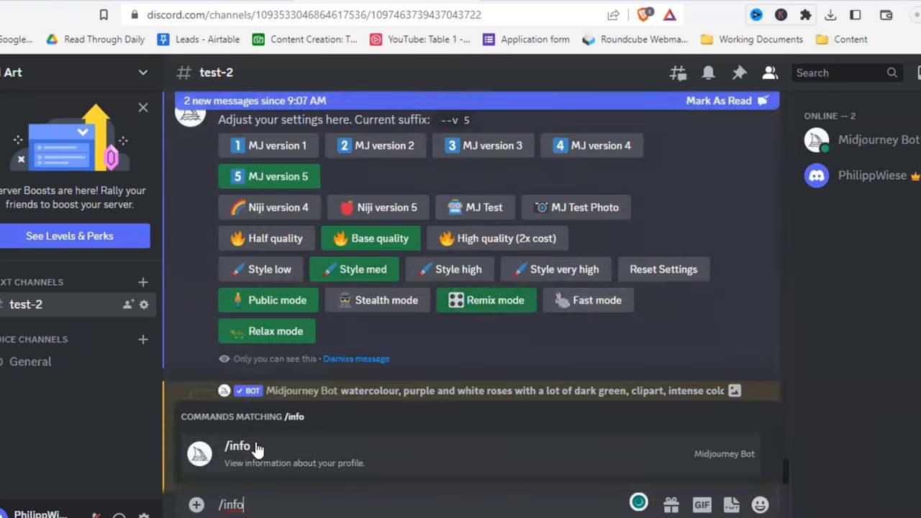
key("Return")
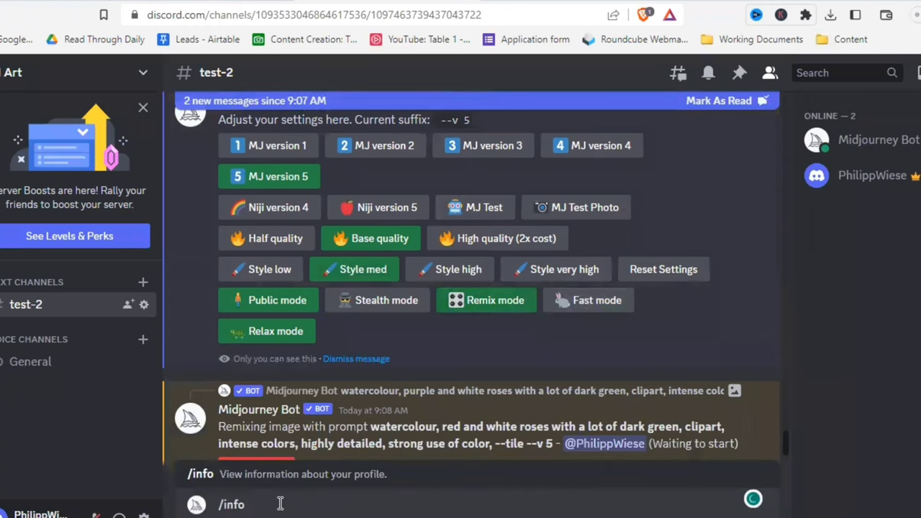
key("Return")
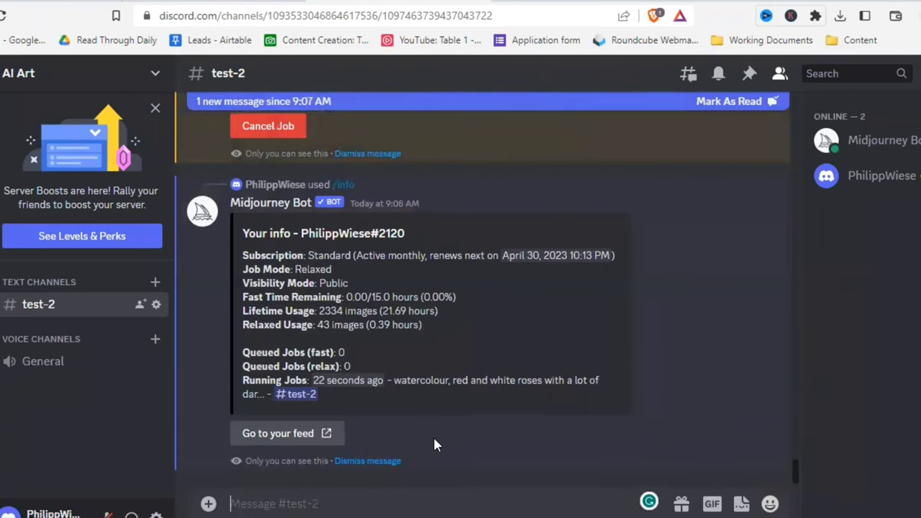
left_click_drag(347, 297, 456, 297)
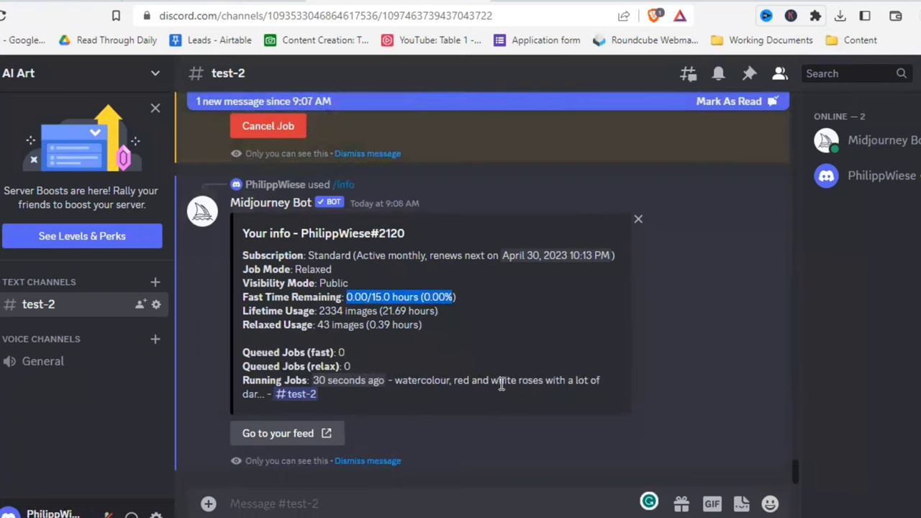
left_click(530, 383)
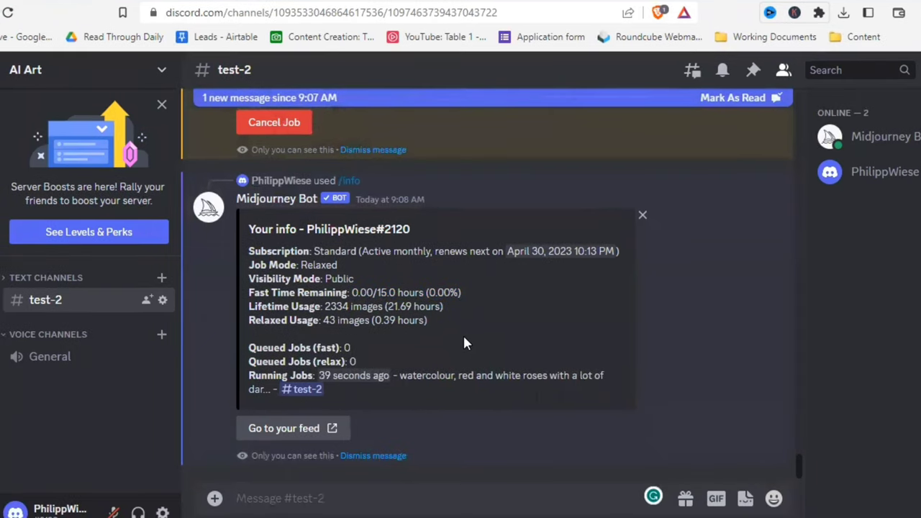
Step: Dismiss the bot's /info and /settings messages, and view the remixed rose pattern enlarged
left_click(382, 459)
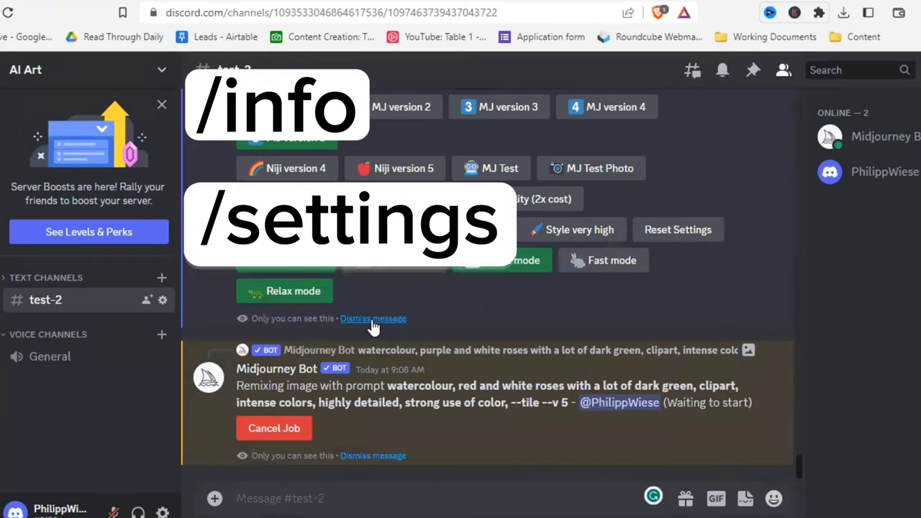
left_click(372, 321)
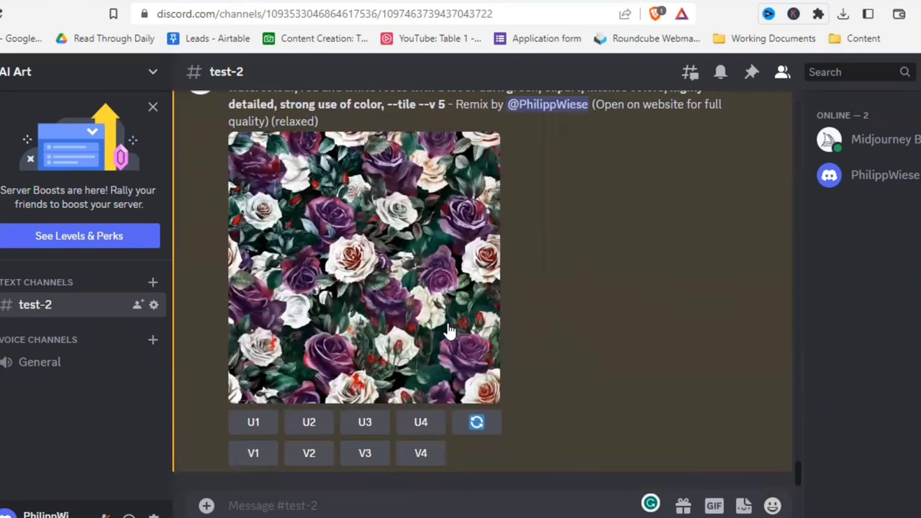
left_click(477, 385)
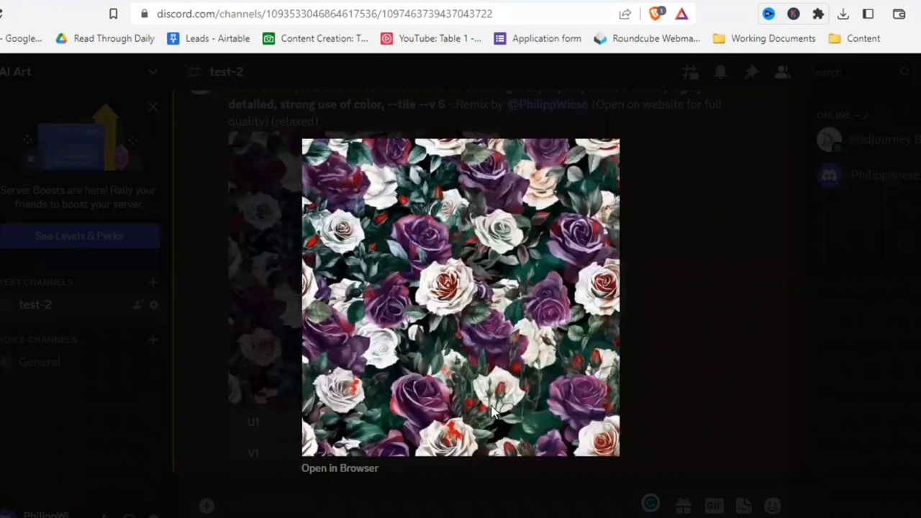
left_click(666, 305)
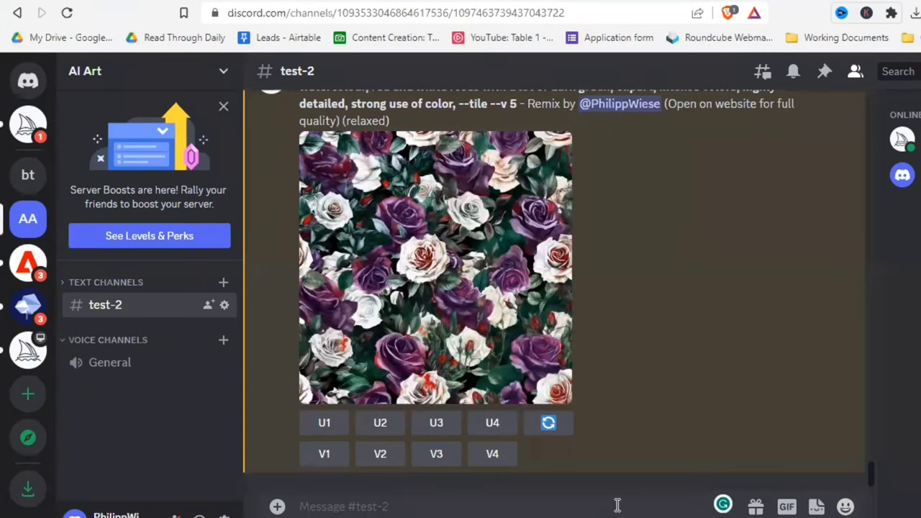
Step: Browse the other members' prompts and generated images in the Midjourney server's newbies-152 channel
left_click(28, 354)
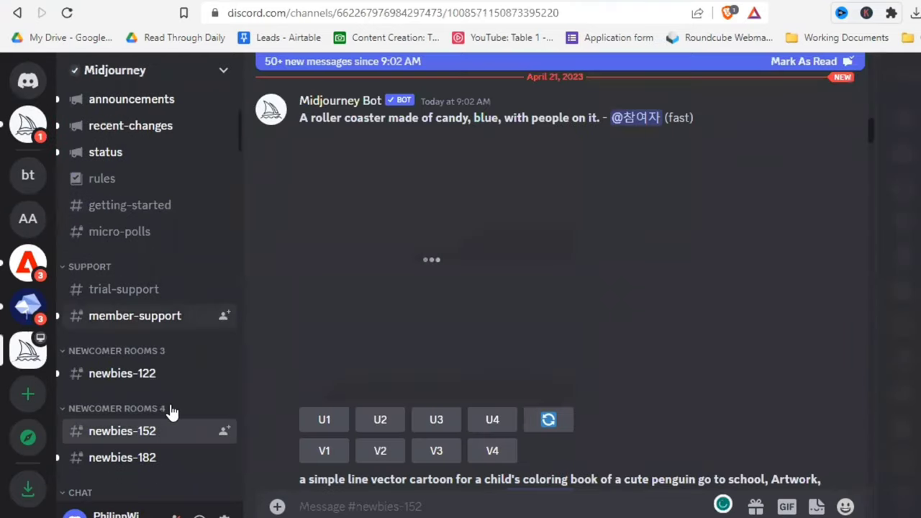
scroll(162, 374, "down", 2)
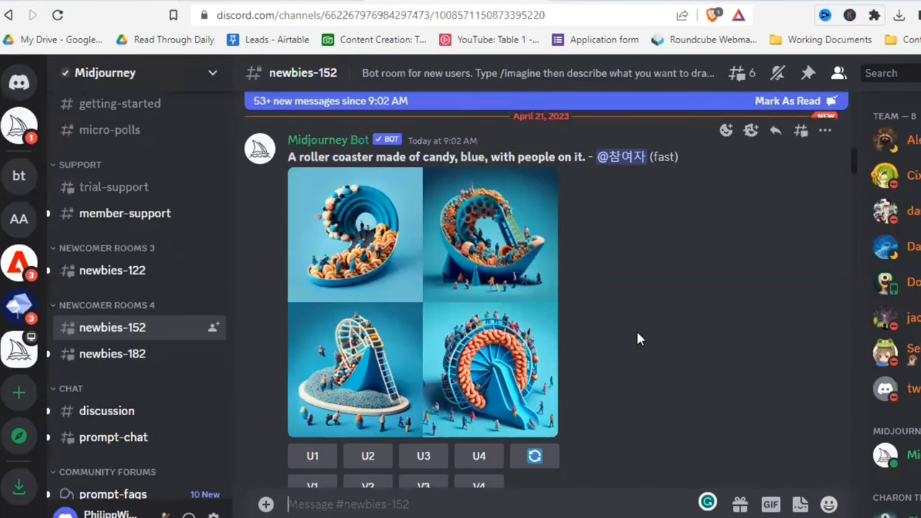
scroll(641, 346, "up", 3)
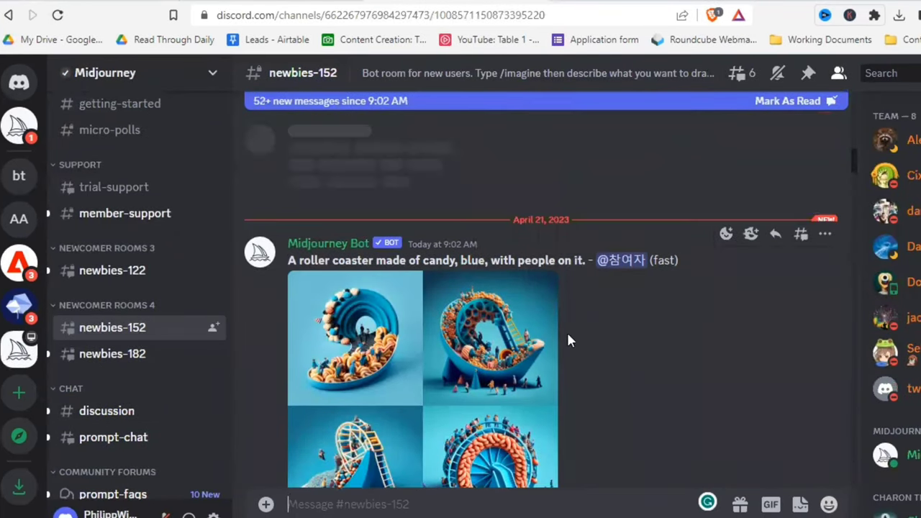
scroll(664, 338, "up", 10)
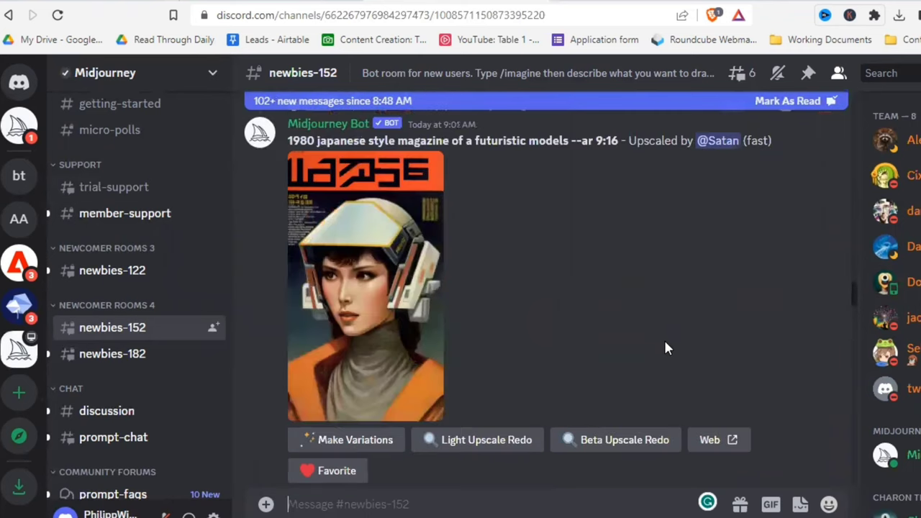
scroll(657, 338, "up", 10)
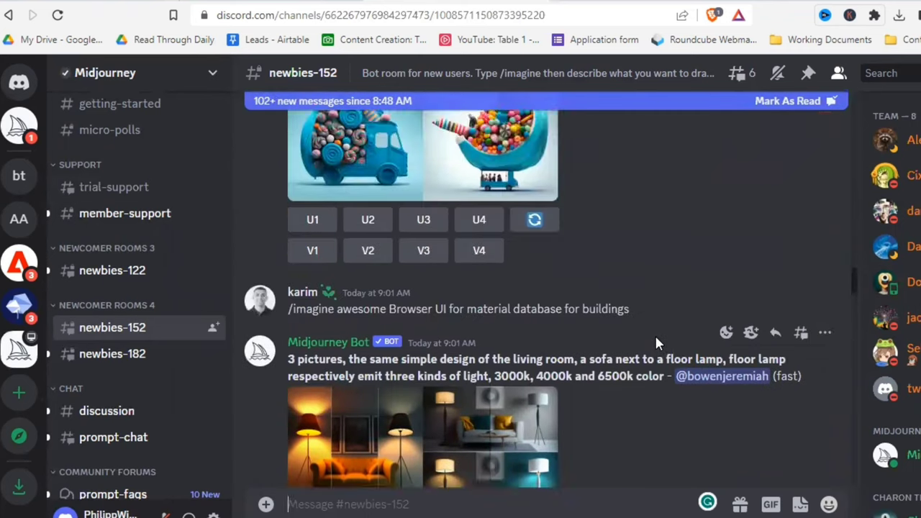
scroll(658, 341, "up", 10)
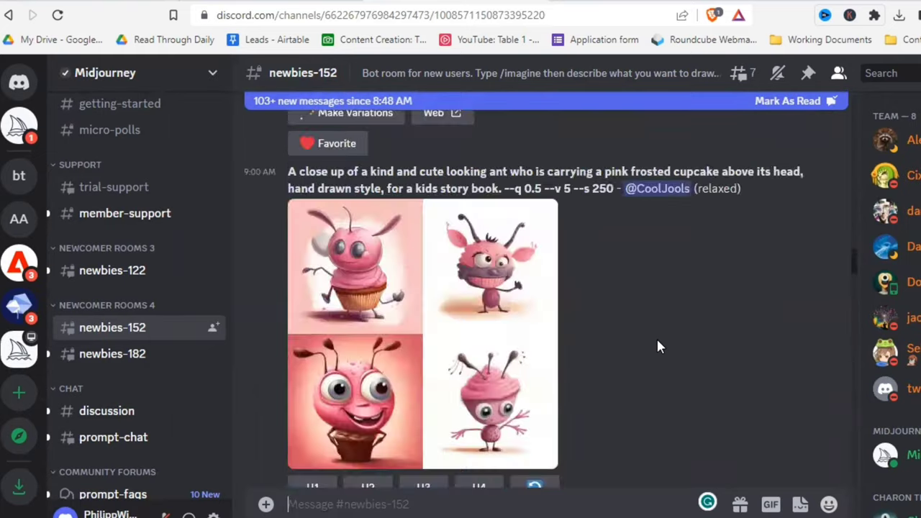
scroll(656, 337, "up", 10)
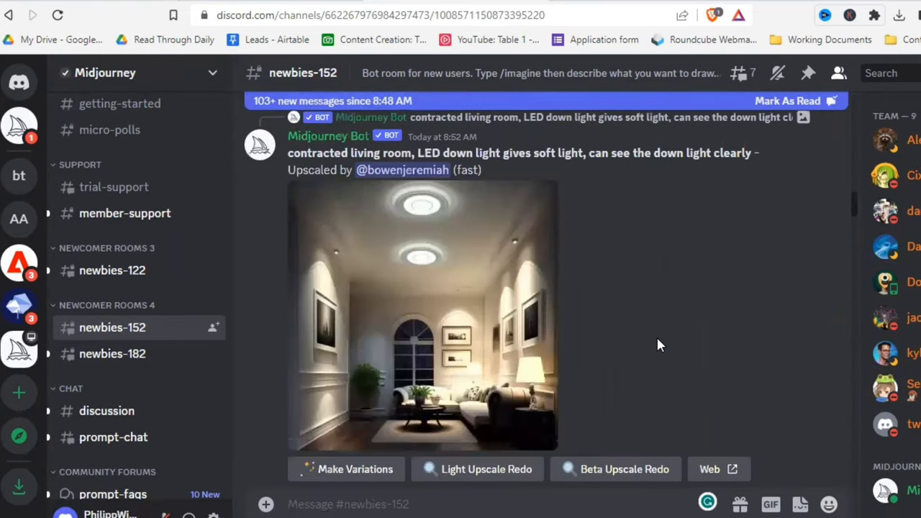
scroll(657, 339, "up", 8)
scroll(657, 345, "up", 8)
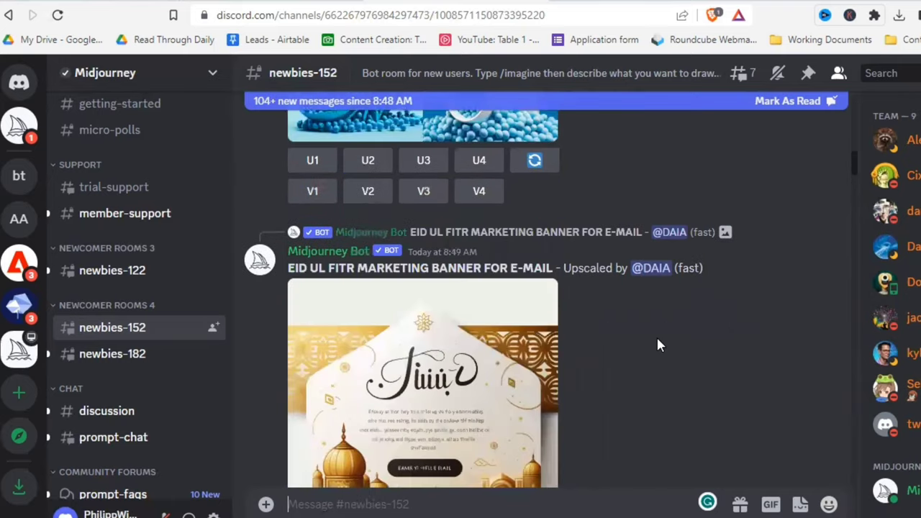
scroll(657, 345, "up", 5)
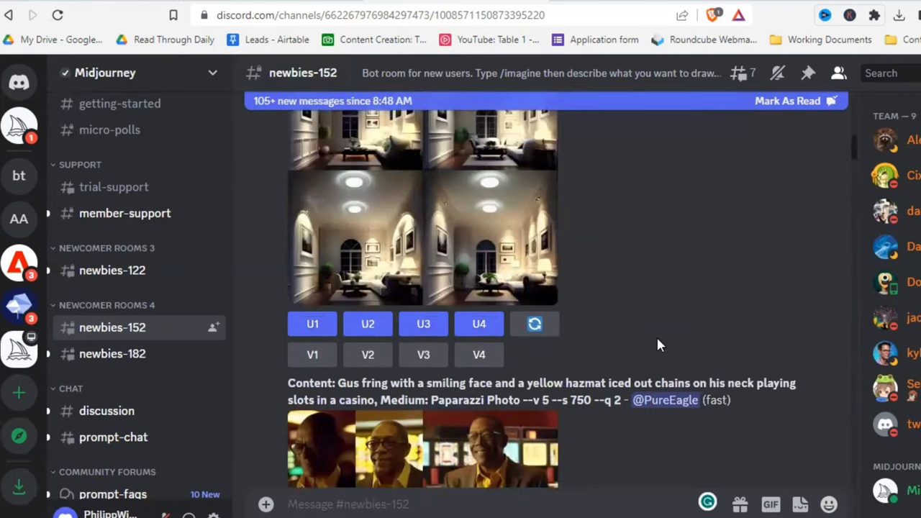
Step: Return to the AI Art server's test-2 channel and run /describe on the watercolor portrait of a young woman
left_click(14, 220)
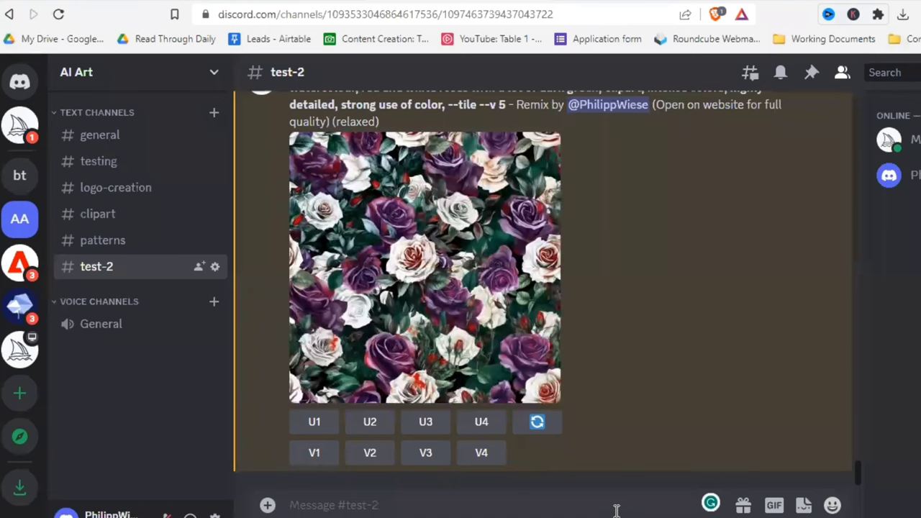
left_click(609, 505)
type("/")
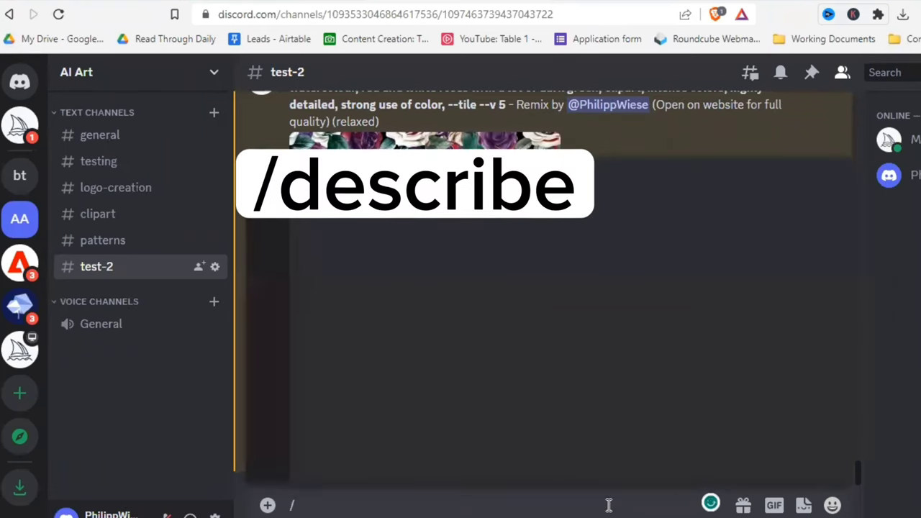
type("describ")
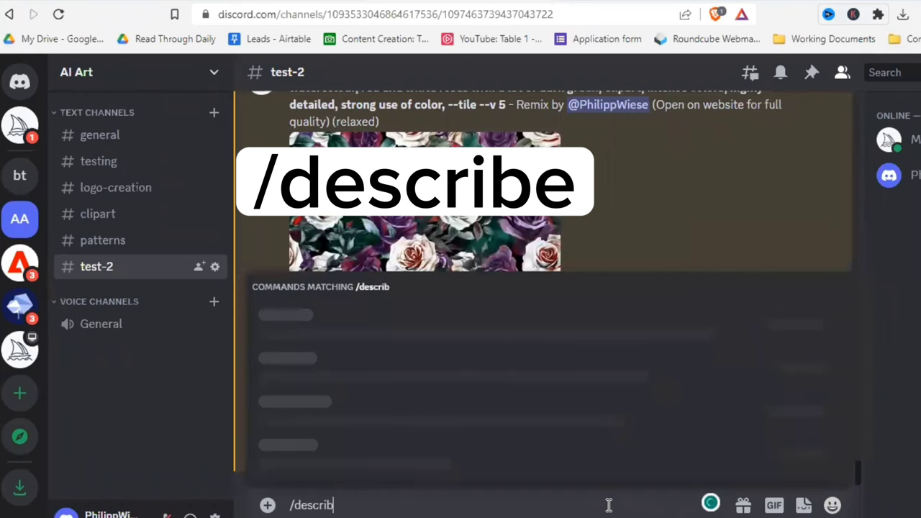
type("e")
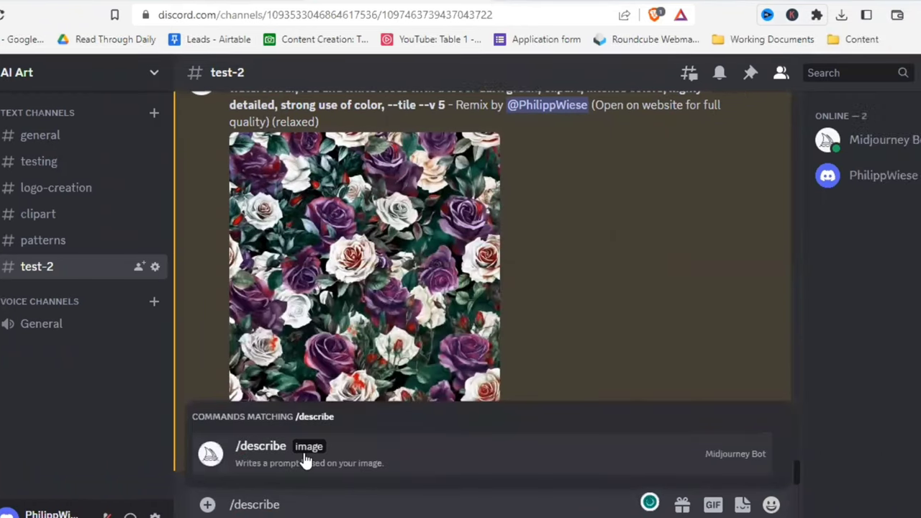
left_click(366, 461)
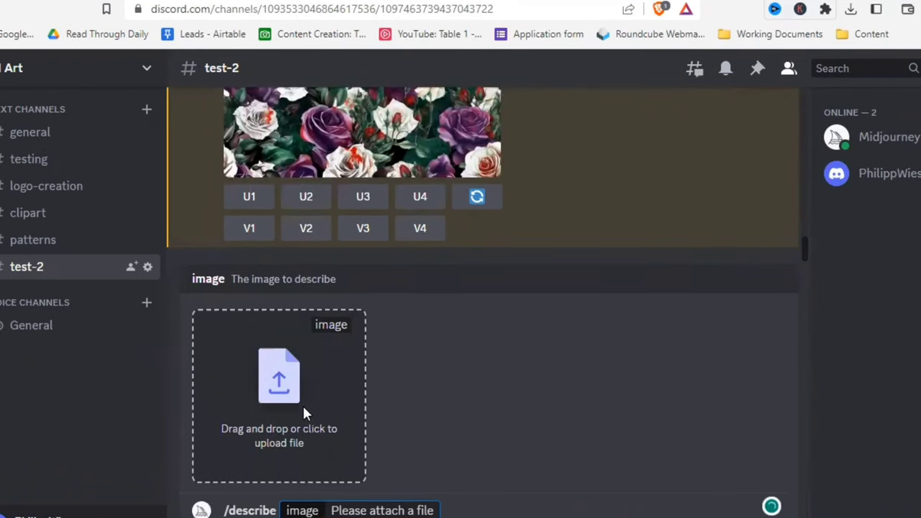
key("Return")
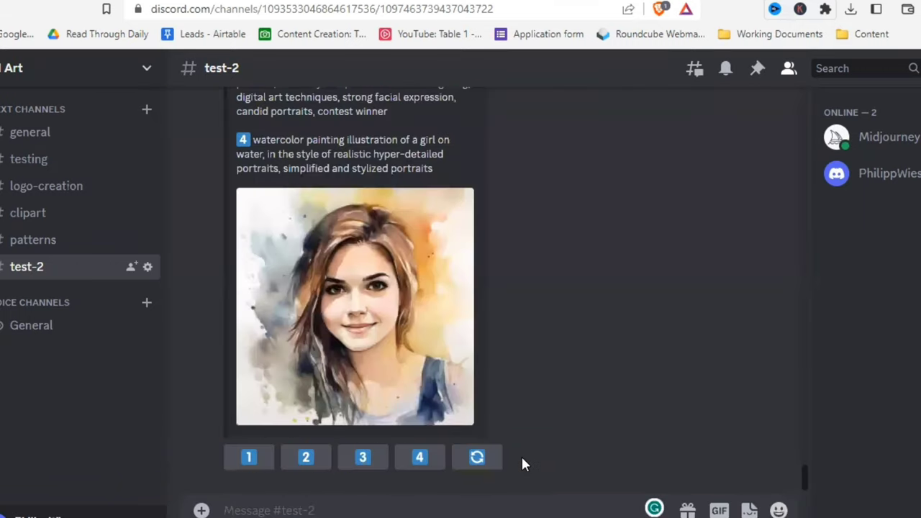
Step: Review the four suggested portrait prompts and submit the third one, "a woman paint is a watercolor watercolor portrait", unchanged for image generation
scroll(454, 329, "up", 4)
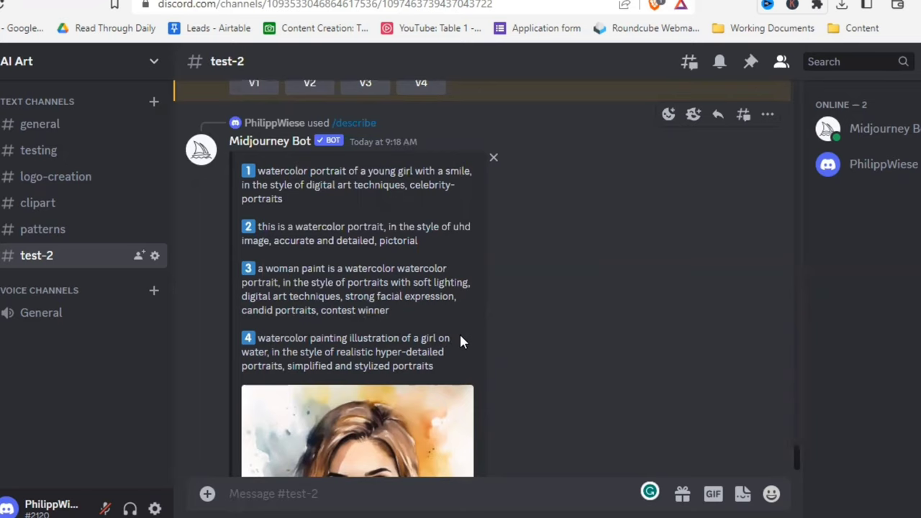
scroll(464, 329, "down", 3)
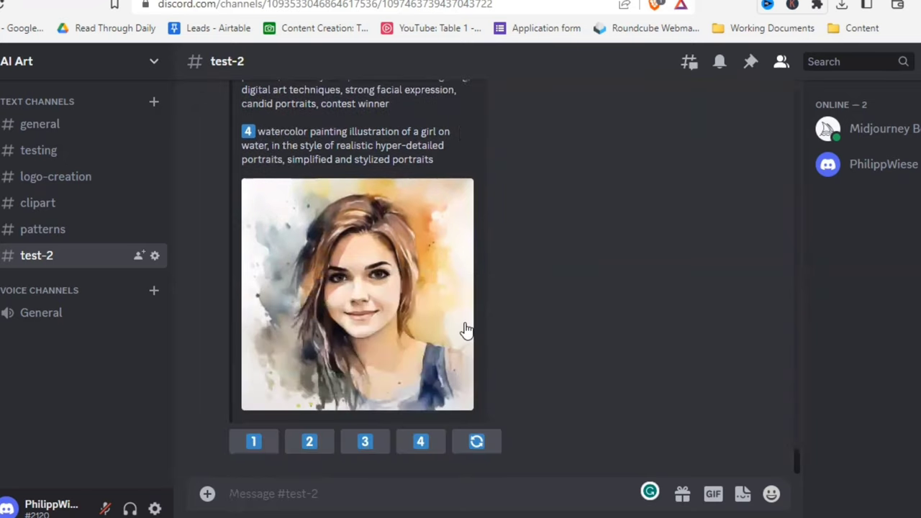
left_click(363, 444)
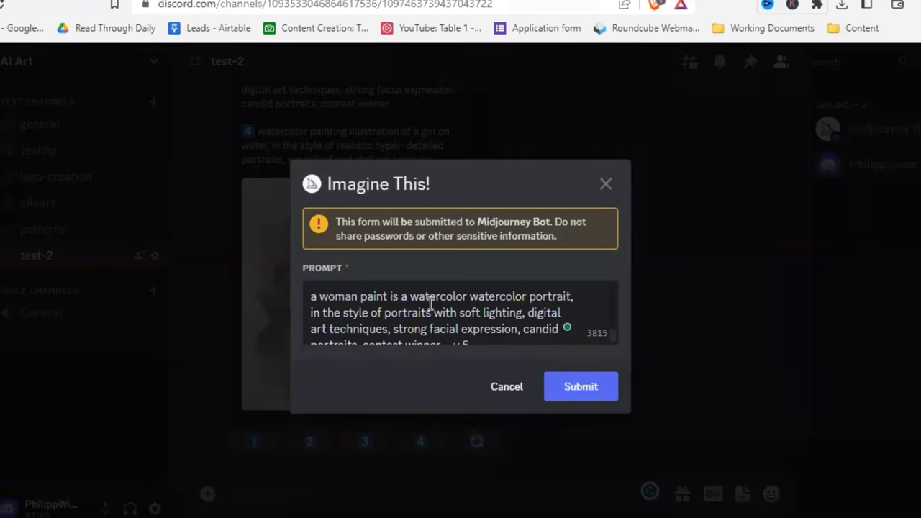
scroll(446, 322, "down", 1)
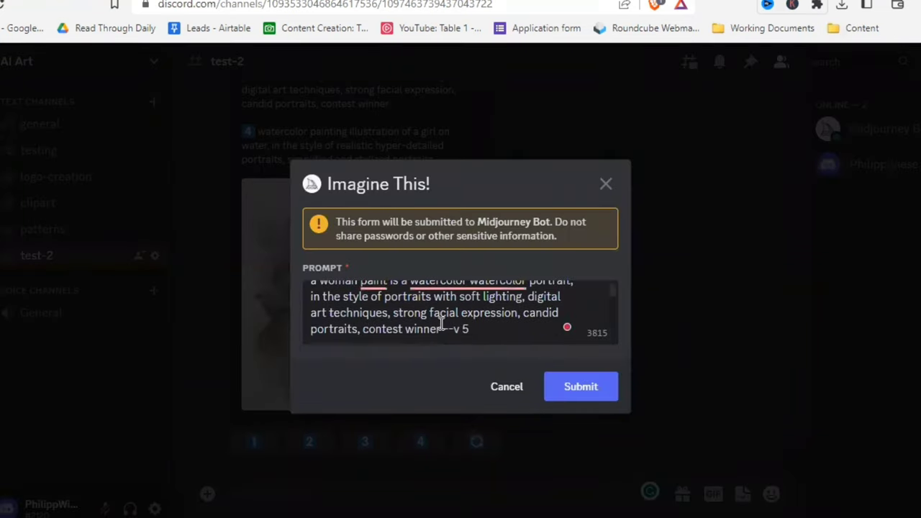
scroll(440, 323, "up", 1)
left_click(579, 388)
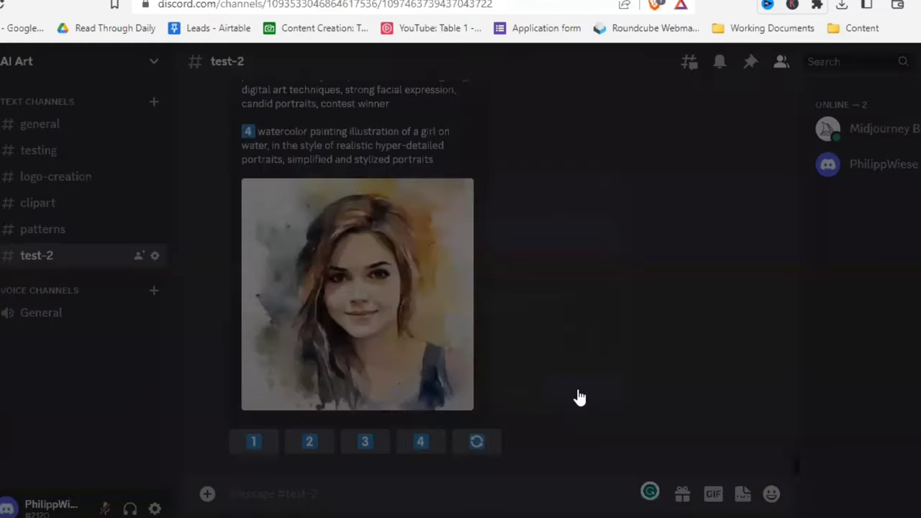
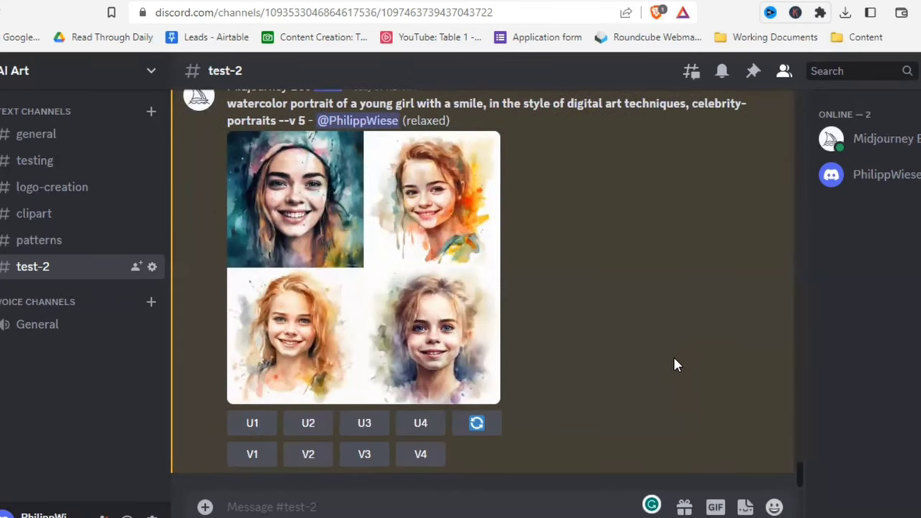
Step: View the "watercolor portrait of a young girl with a smile" grid enlarged, and upscale its first image
left_click(454, 352)
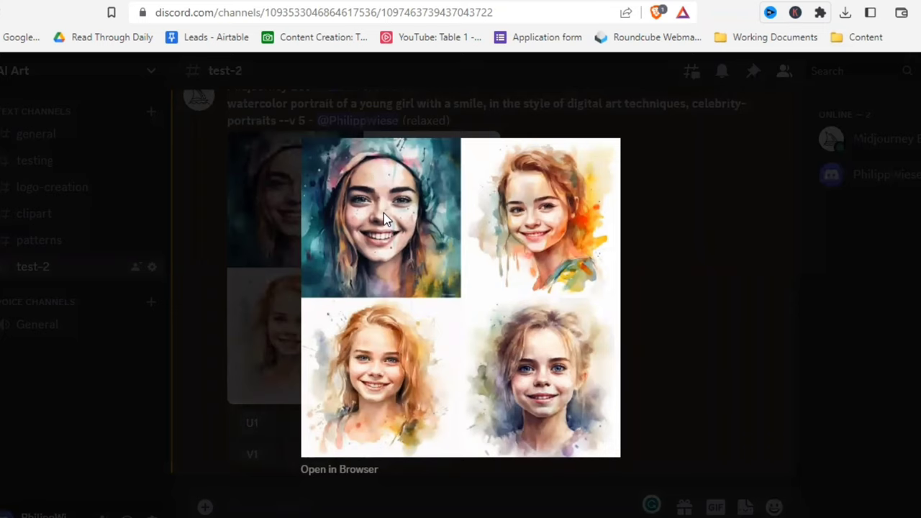
left_click(508, 471)
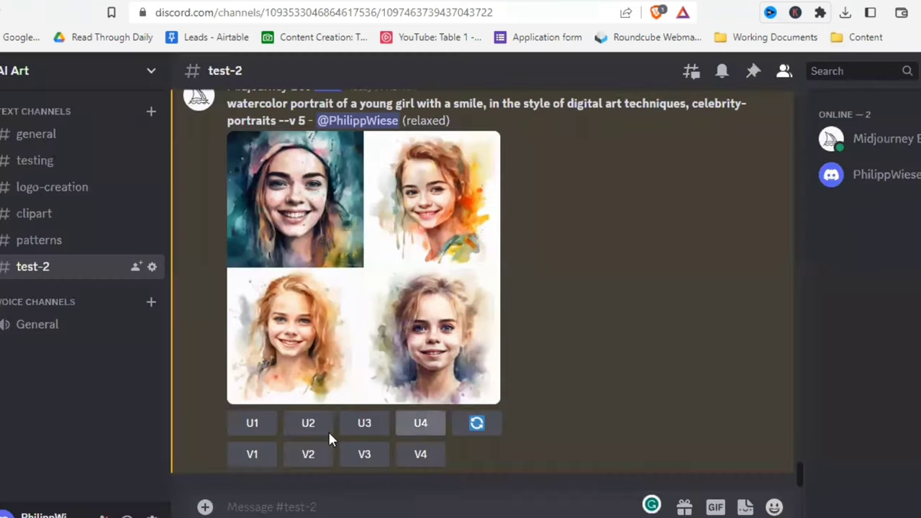
left_click(252, 424)
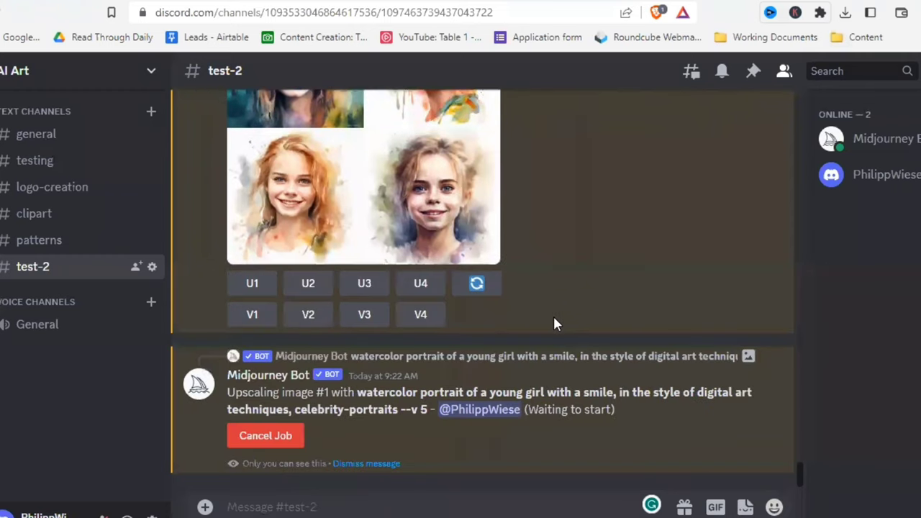
Step: Compare the image grids generated from the other suggested prompts with the original watercolor portrait, viewing them enlarged
scroll(543, 314, "up", 5)
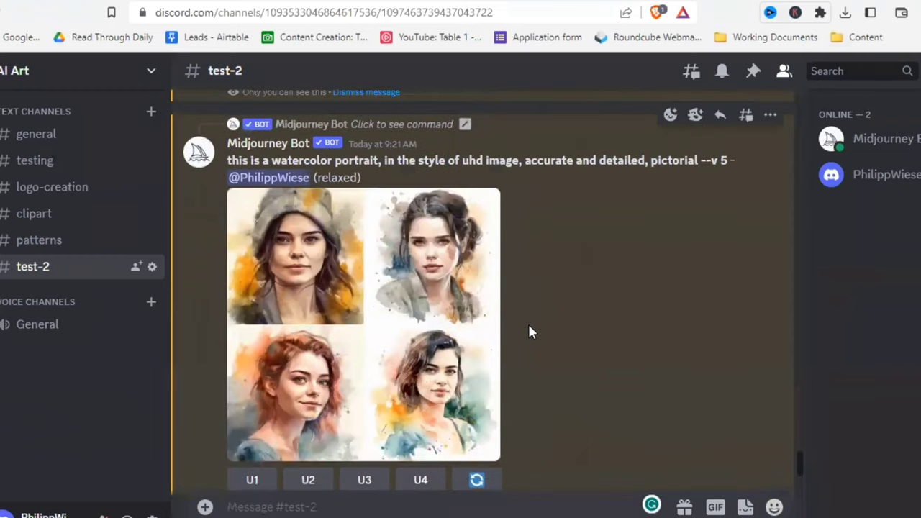
left_click(370, 335)
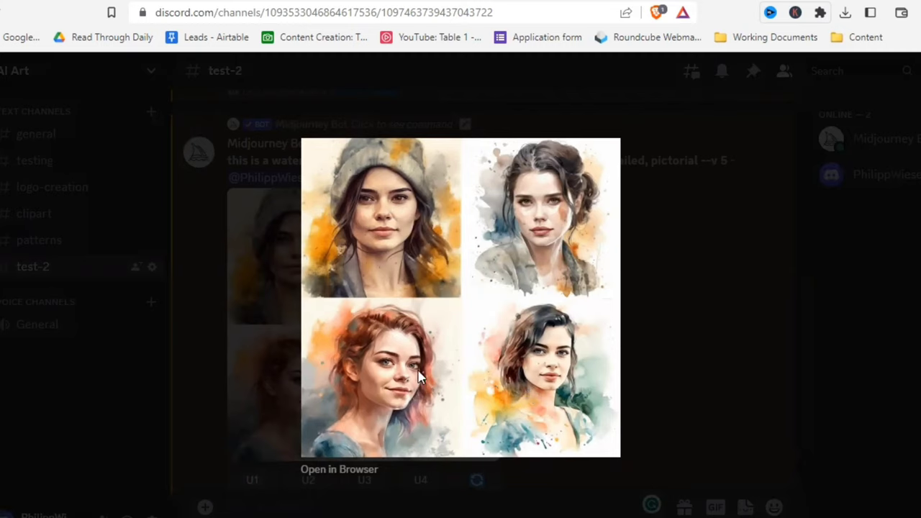
left_click(513, 360)
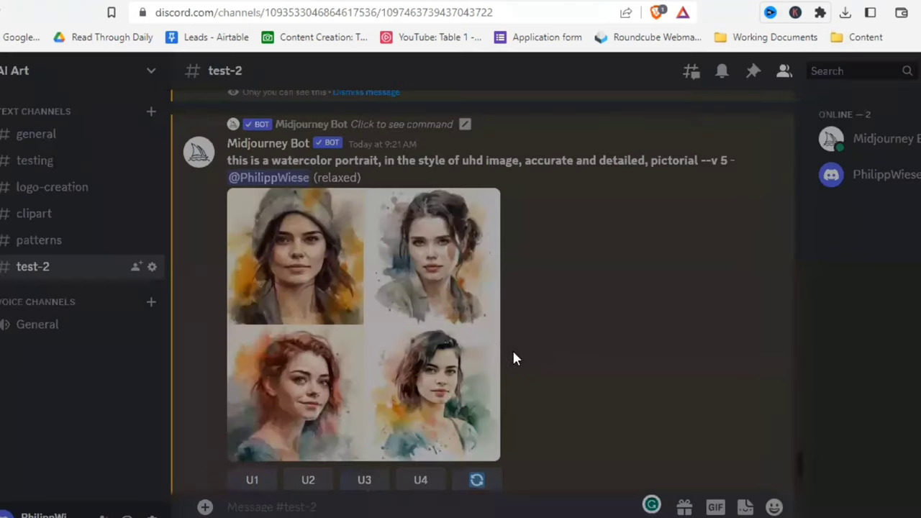
scroll(555, 359, "up", 5)
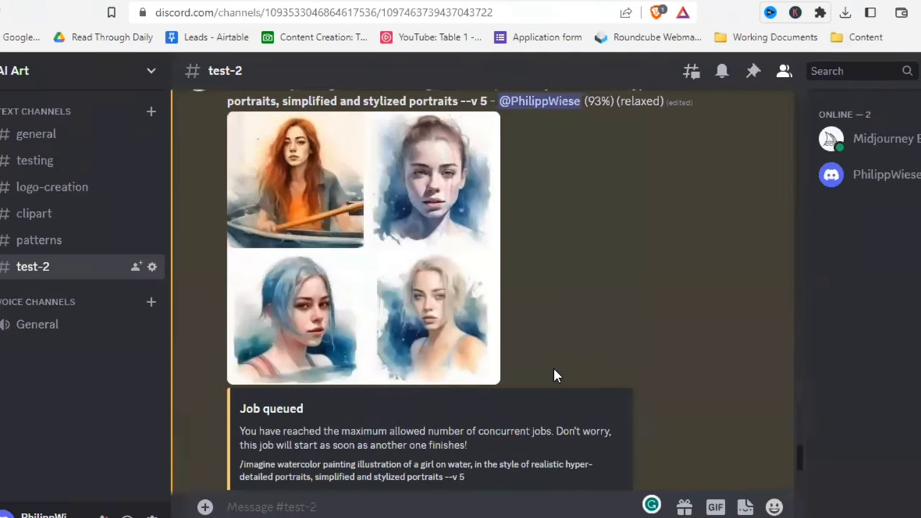
scroll(555, 371, "up", 2)
scroll(558, 353, "down", 2)
scroll(624, 327, "up", 10)
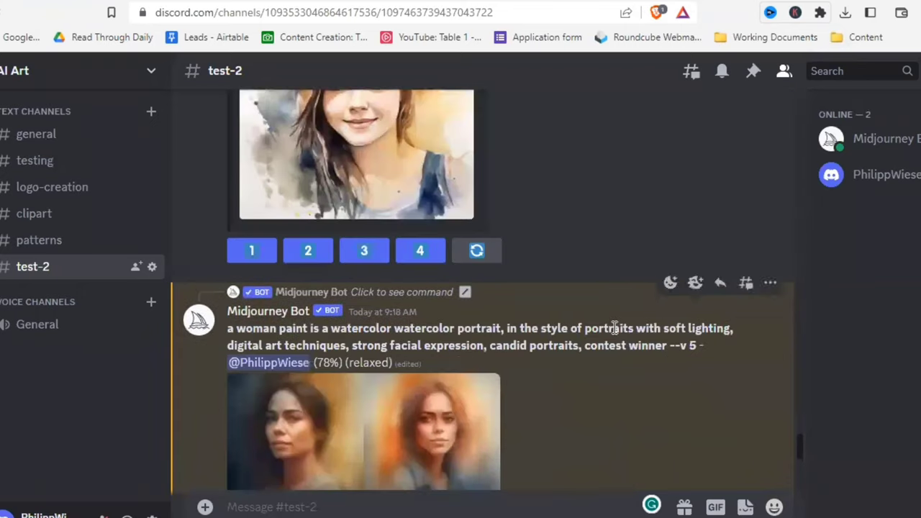
left_click(382, 338)
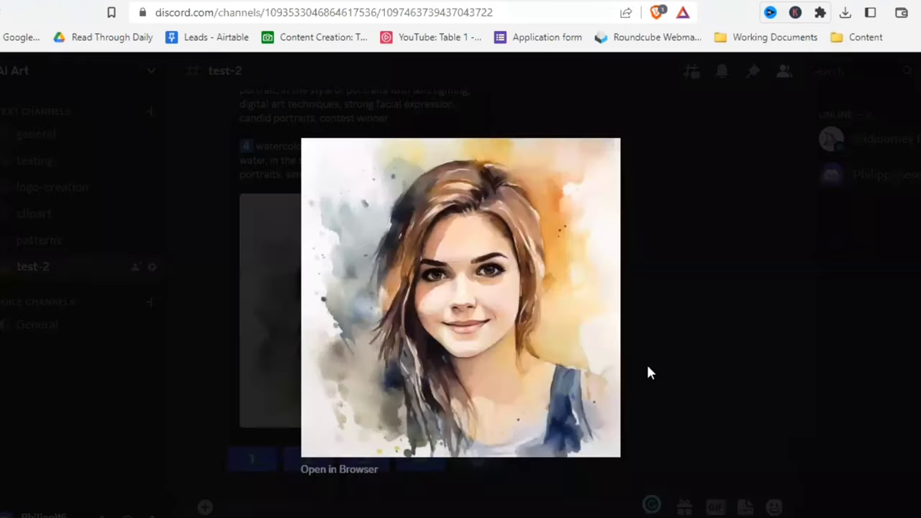
left_click(682, 391)
scroll(605, 353, "down", 8)
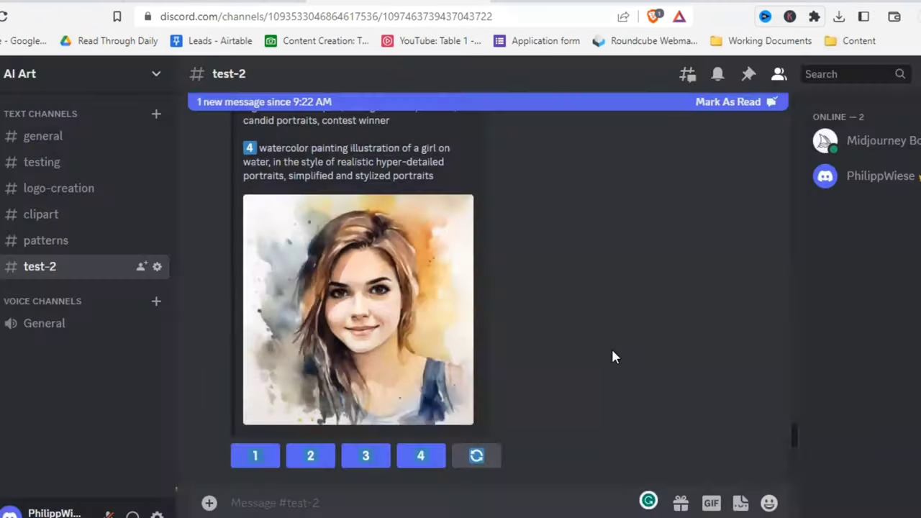
scroll(568, 360, "up", 5)
left_click(369, 302)
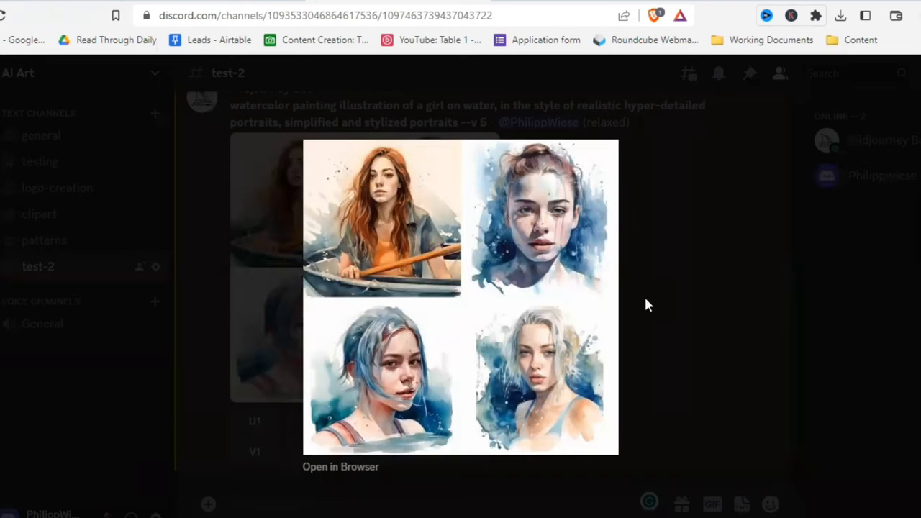
left_click(673, 352)
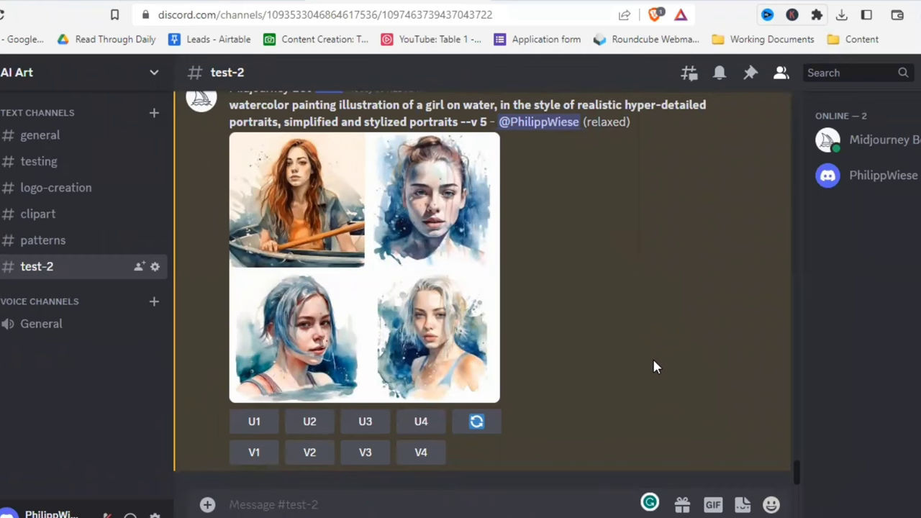
Step: Run /describe on the downloaded photo of the white dog, 1667914333738.jpg
left_click(447, 505)
type("/descr")
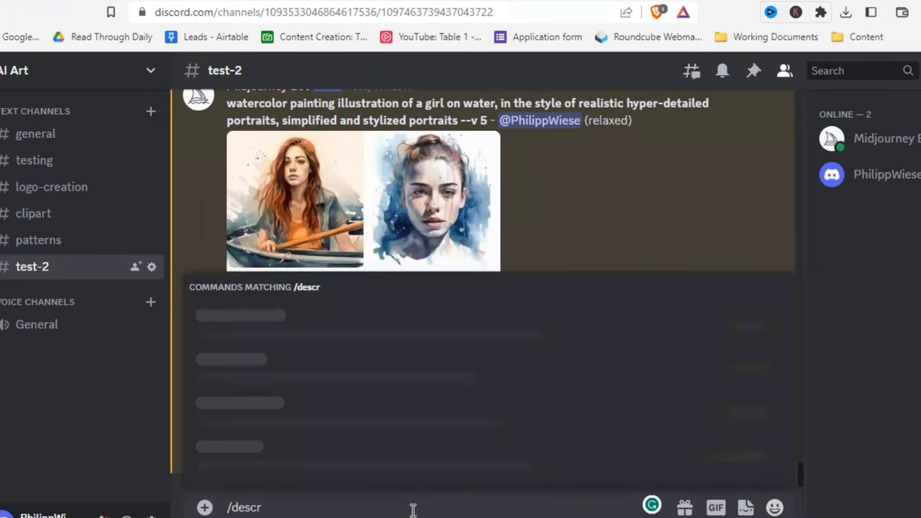
type("ib")
left_click(344, 466)
left_click(846, 12)
left_click_drag(691, 76, 315, 397)
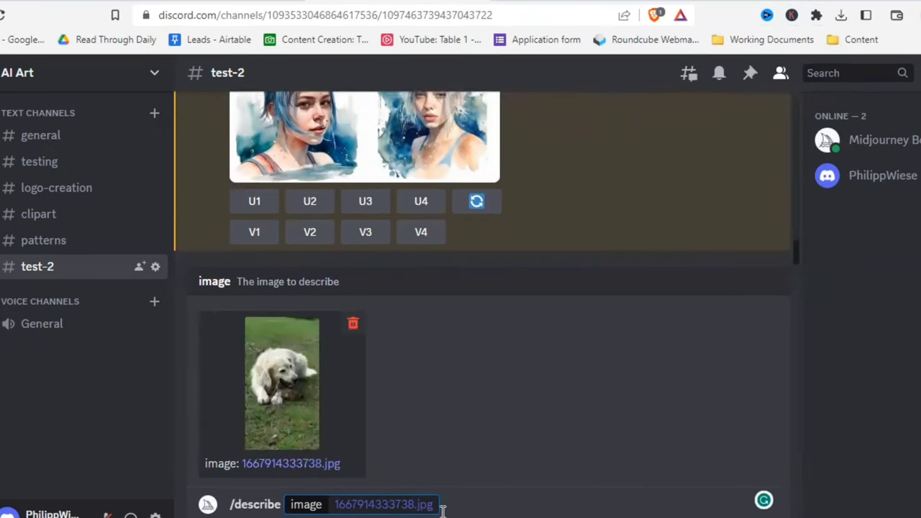
key("Return")
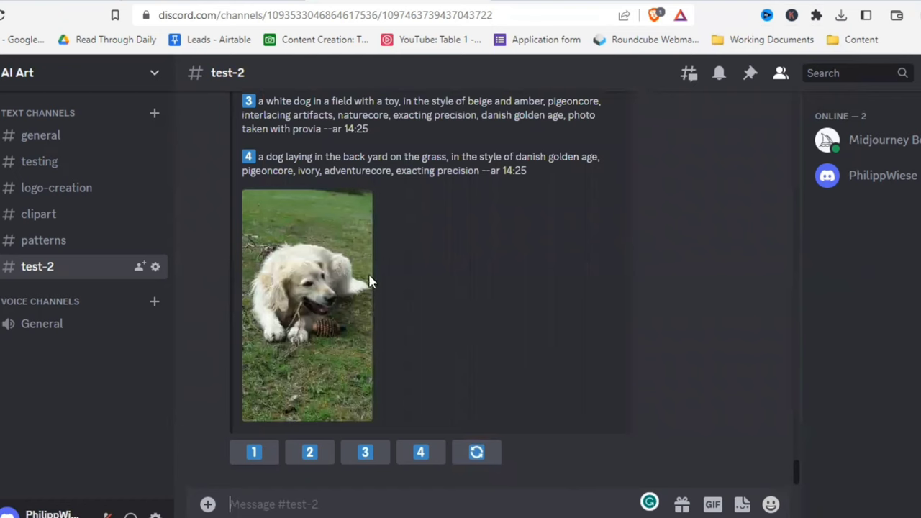
Step: Read the suggested prompts for the dog photo and submit the third and second ones unchanged for image generation
scroll(496, 299, "up", 2)
scroll(521, 342, "up", 2)
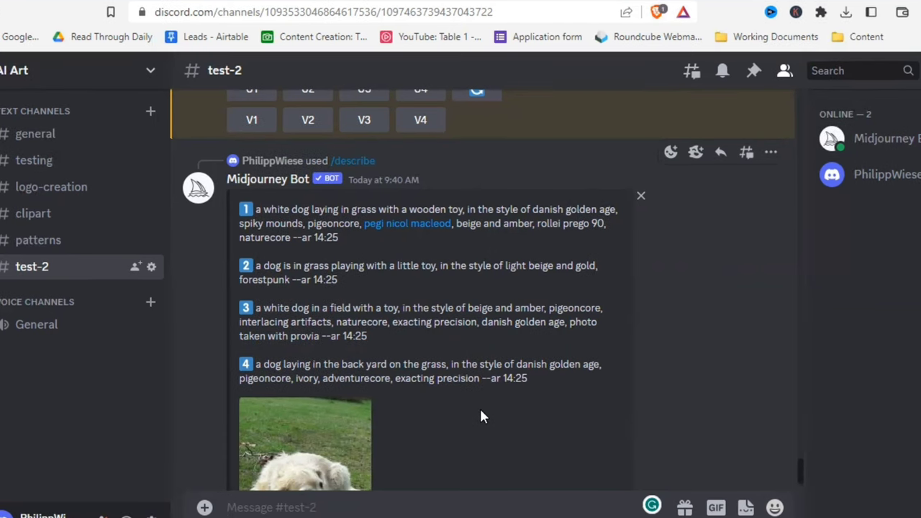
scroll(480, 416, "down", 2)
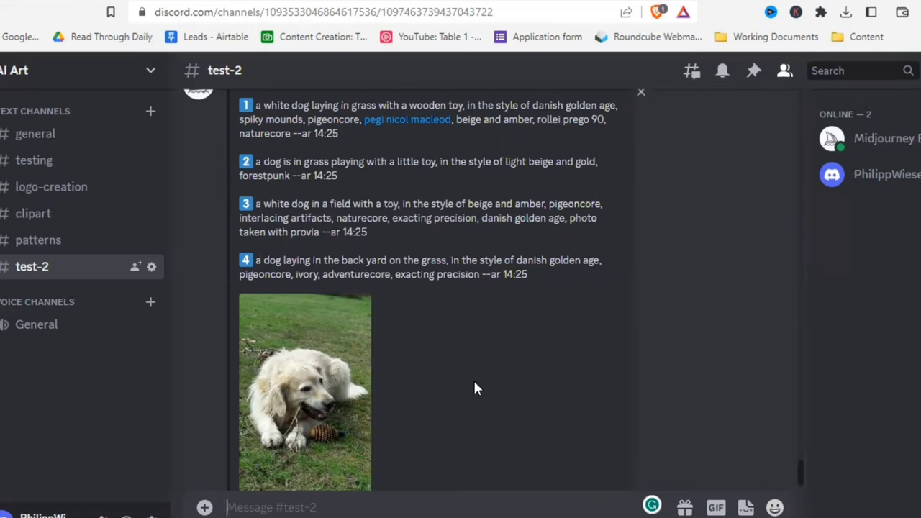
scroll(474, 378, "down", 2)
left_click(367, 457)
left_click(580, 399)
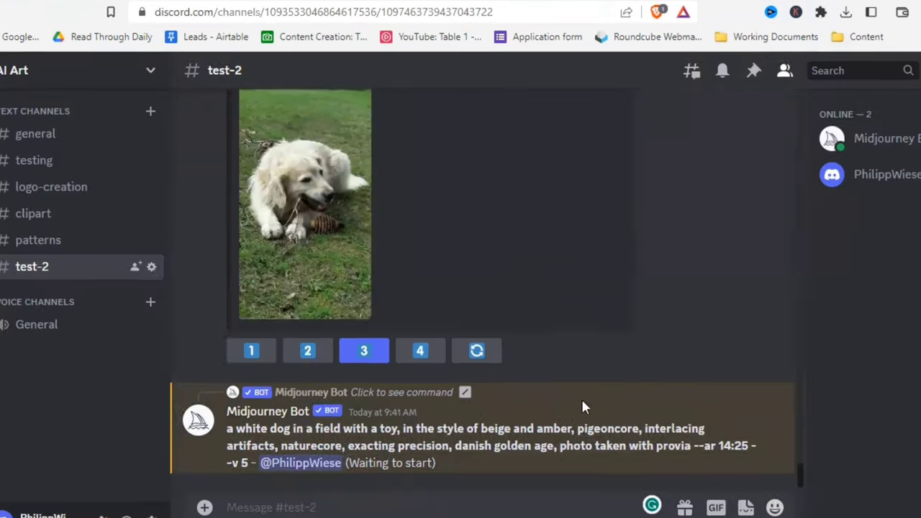
left_click(317, 358)
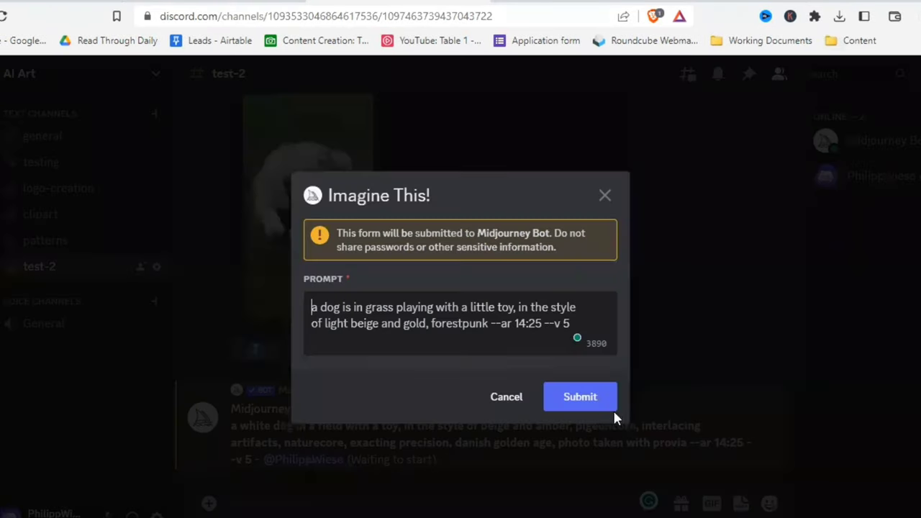
left_click(596, 404)
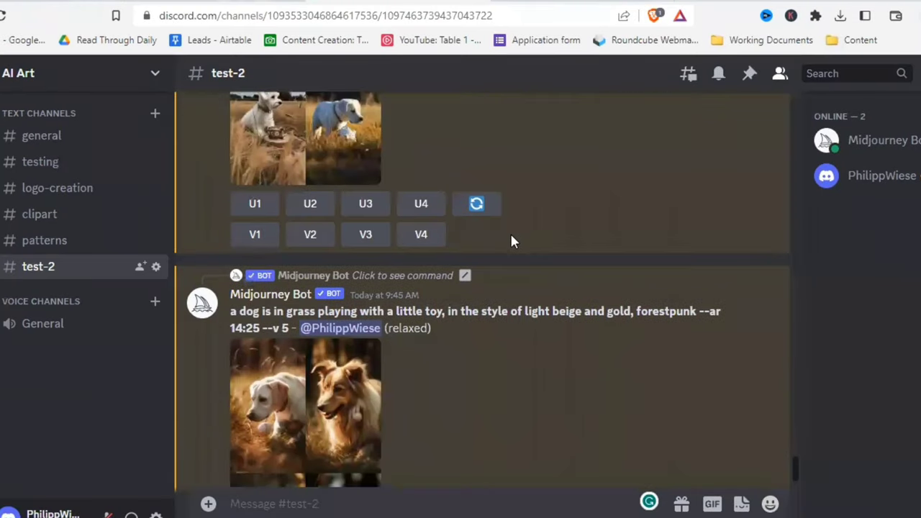
Step: View the generated "white dog in a field with a toy" grid enlarged, and look over the "dog is in grass" results
scroll(508, 240, "up", 3)
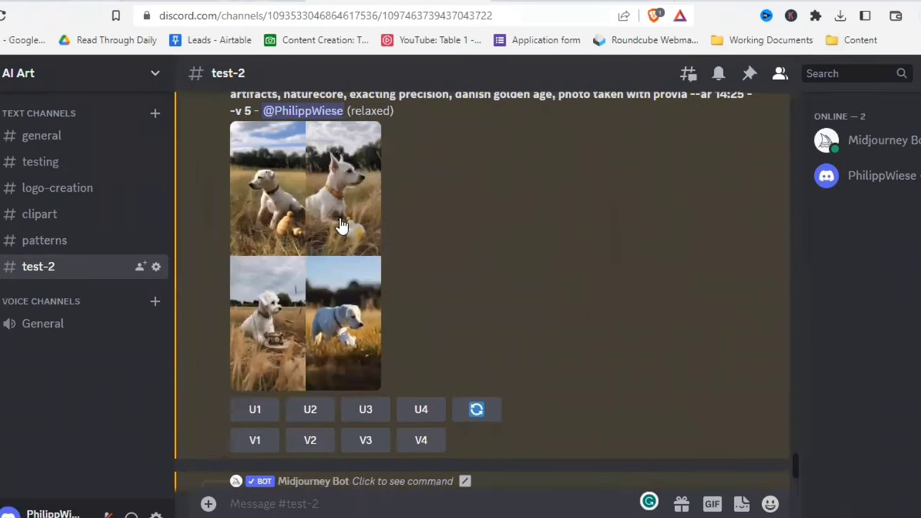
left_click(343, 226)
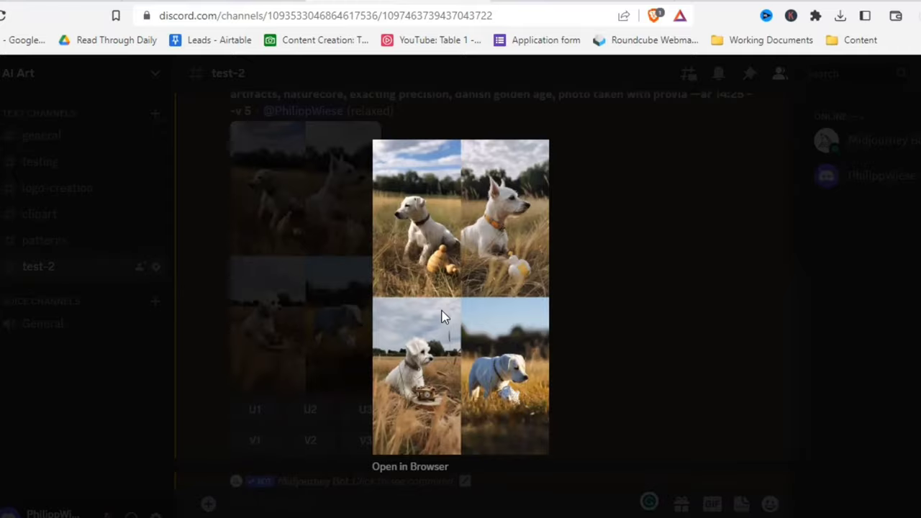
left_click(406, 298)
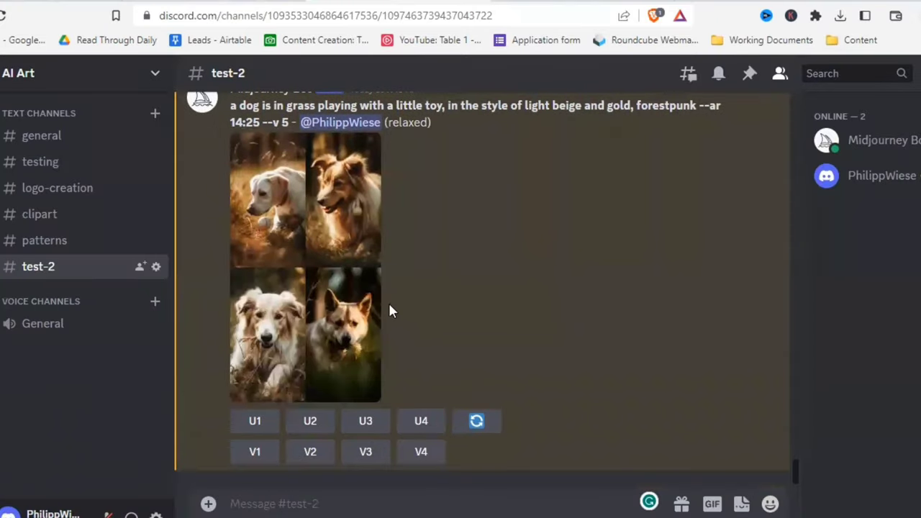
Step: Compare the enlarged "dog is in grass" grid and the other dog results with the original photo of the white dog
left_click(339, 303)
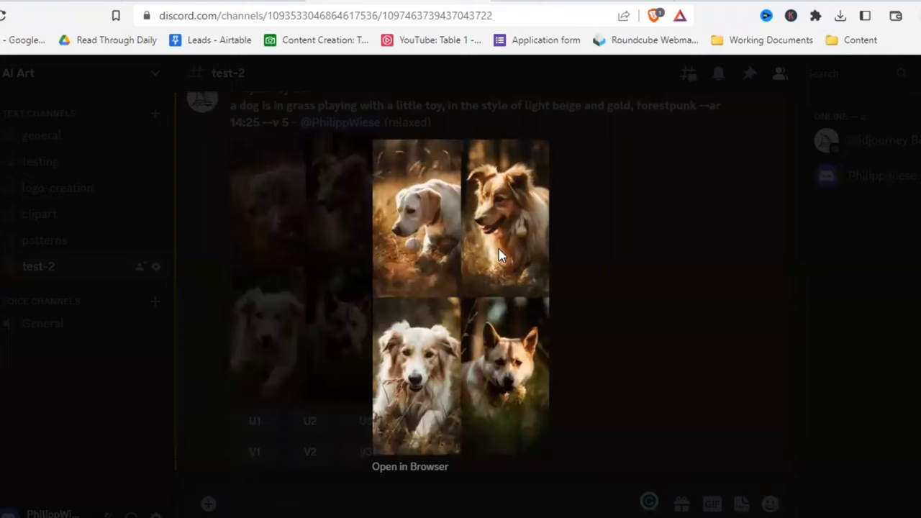
left_click(594, 266)
scroll(483, 295, "down", 4)
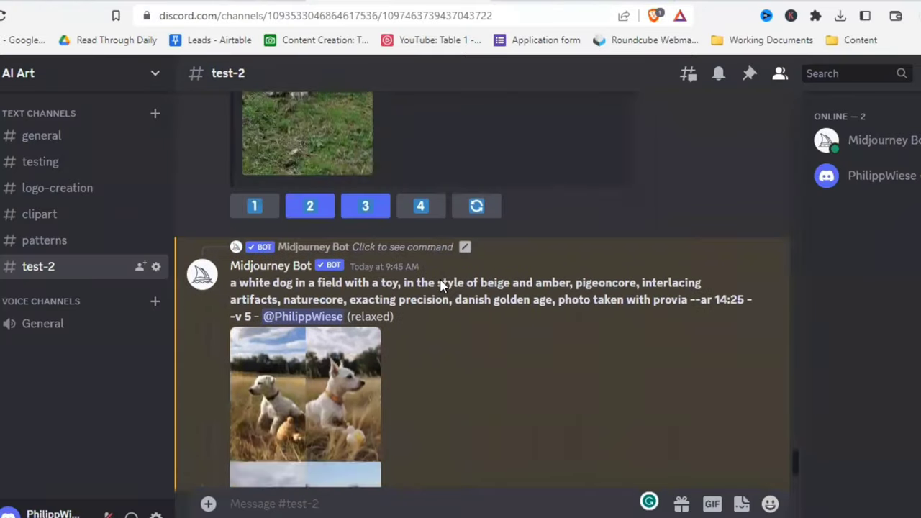
scroll(442, 284, "up", 3)
left_click(321, 295)
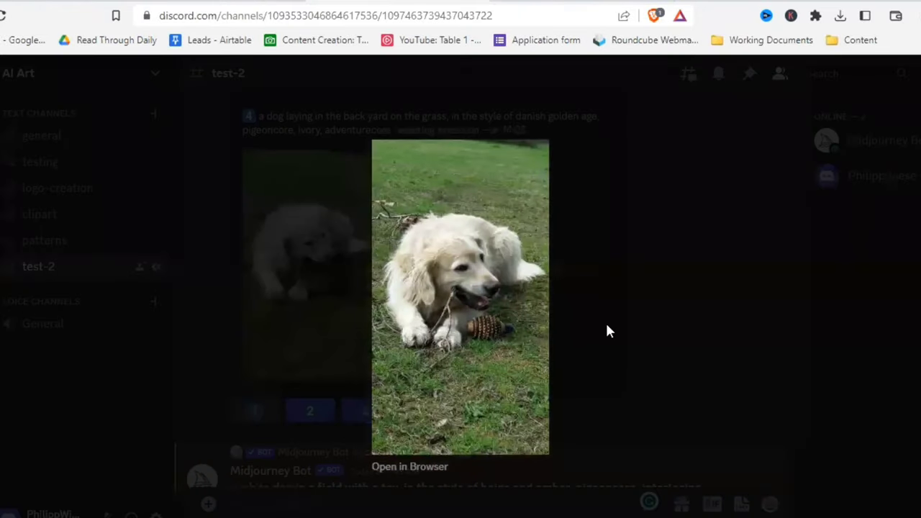
left_click(605, 331)
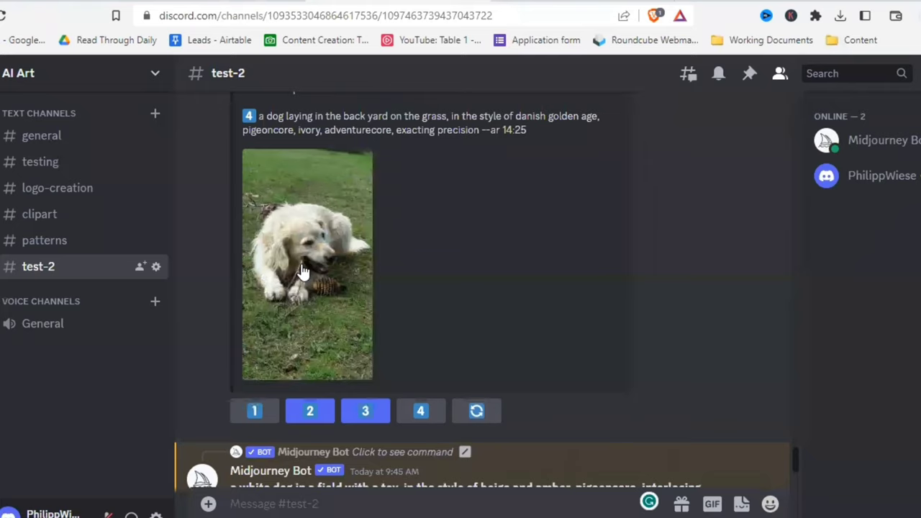
scroll(477, 335, "down", 4)
scroll(563, 367, "down", 5)
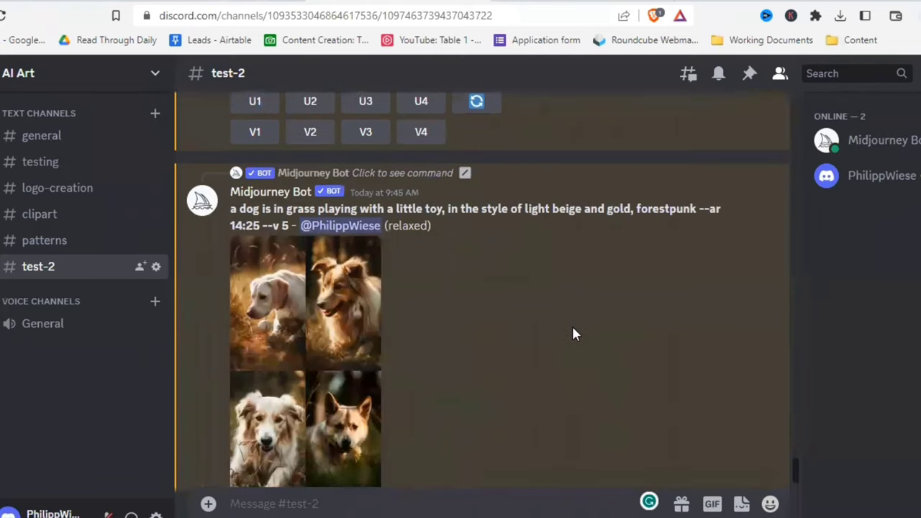
scroll(566, 338, "down", 2)
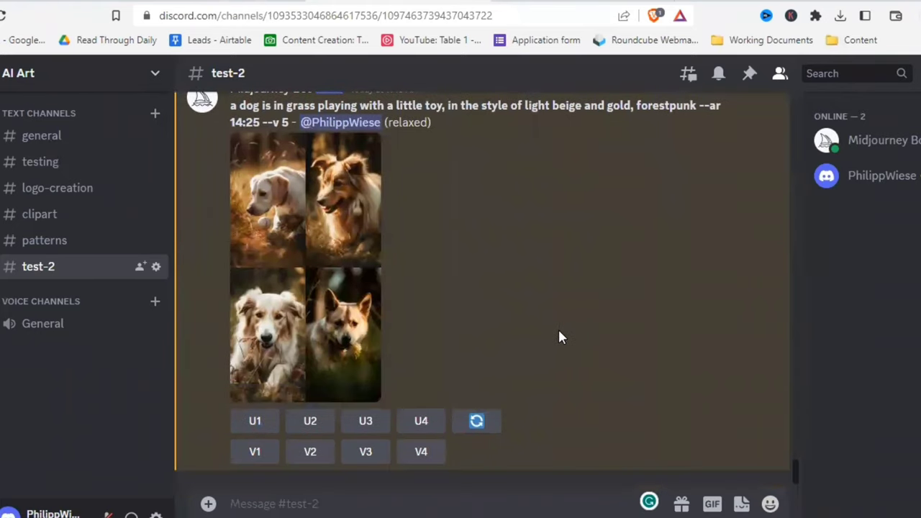
scroll(559, 333, "up", 8)
scroll(567, 352, "down", 8)
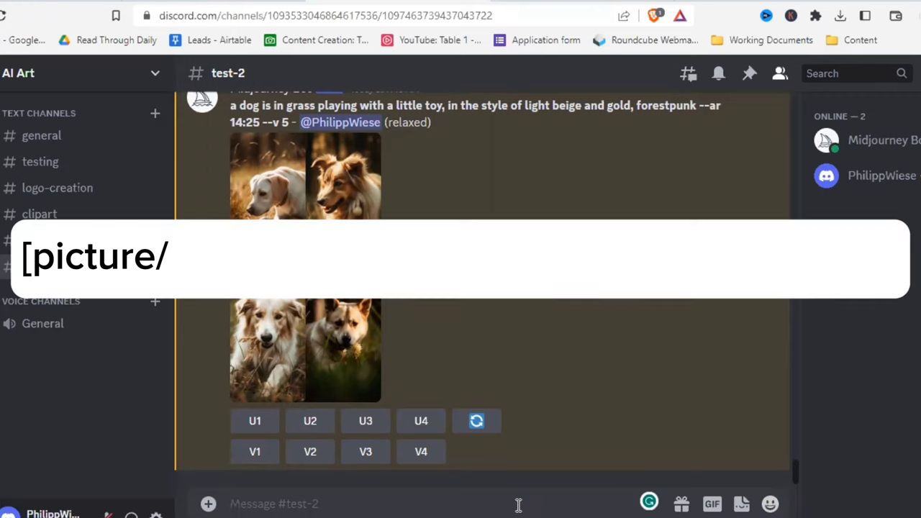
Step: Generate images with /imagine from the prompt "watercolor, red rose, in the style of dark magenta" and view the grid enlarged
type("/ima")
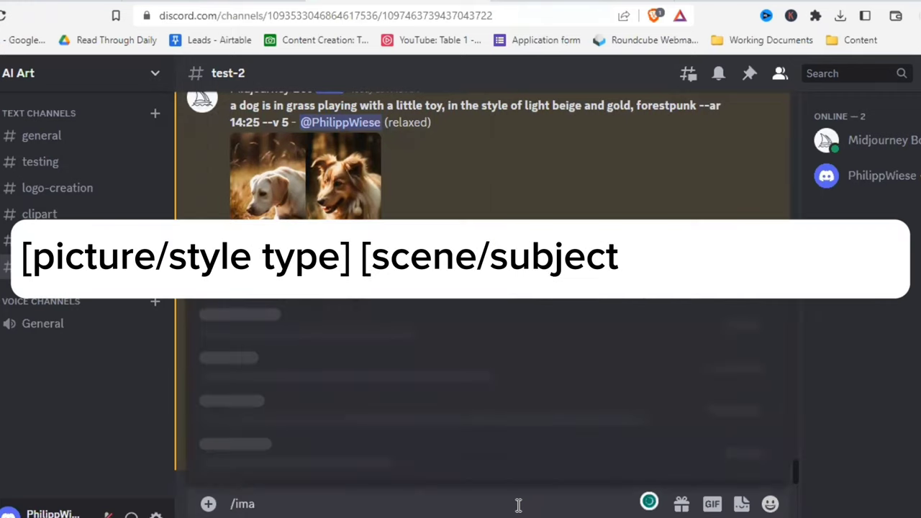
key("Tab")
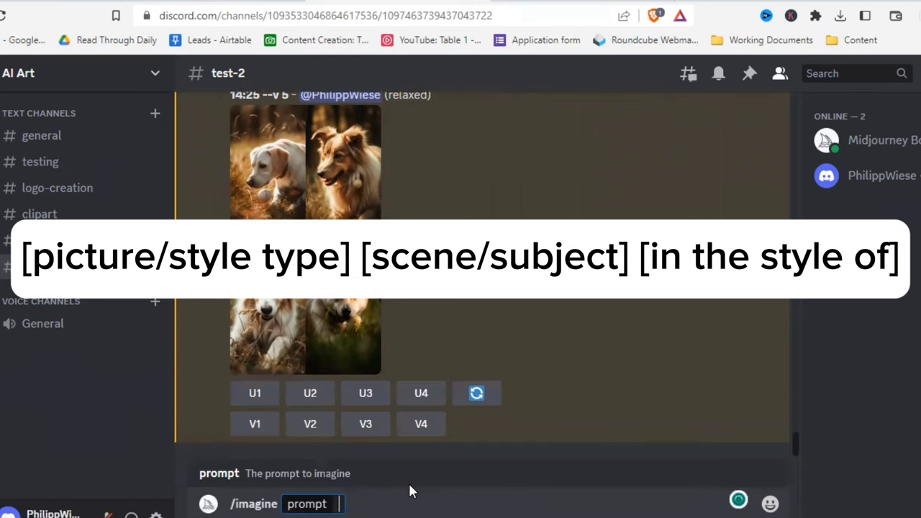
type("water")
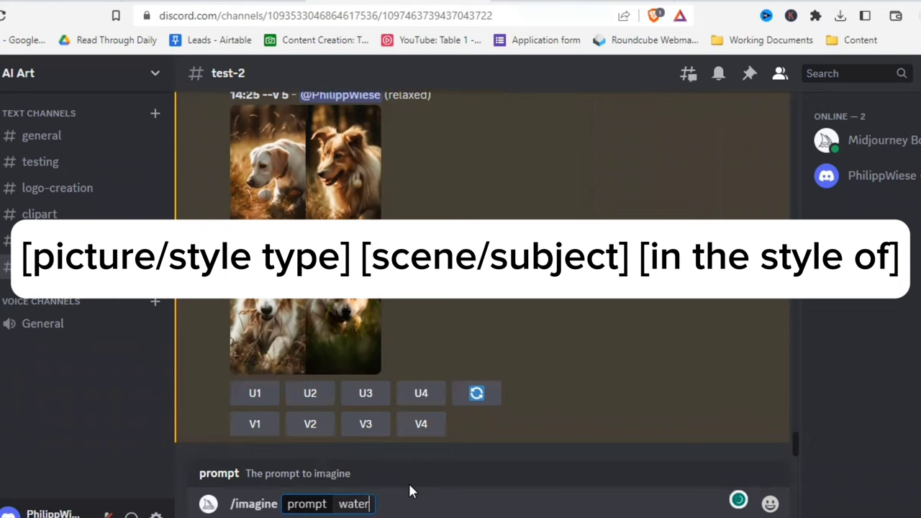
type("color,")
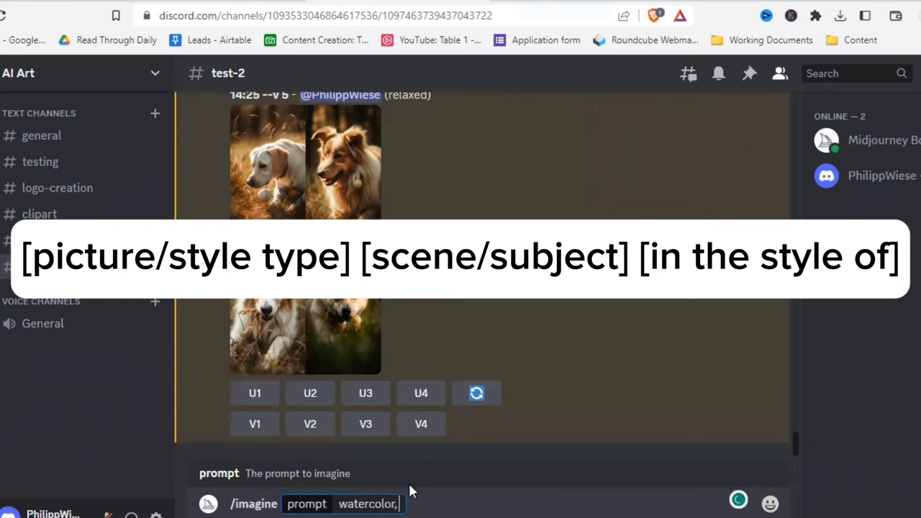
type(" red rose")
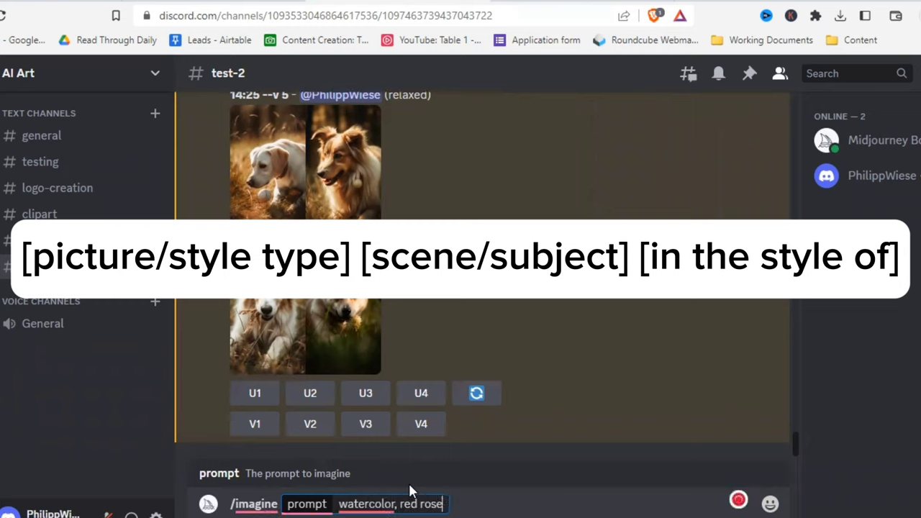
type(", in the style")
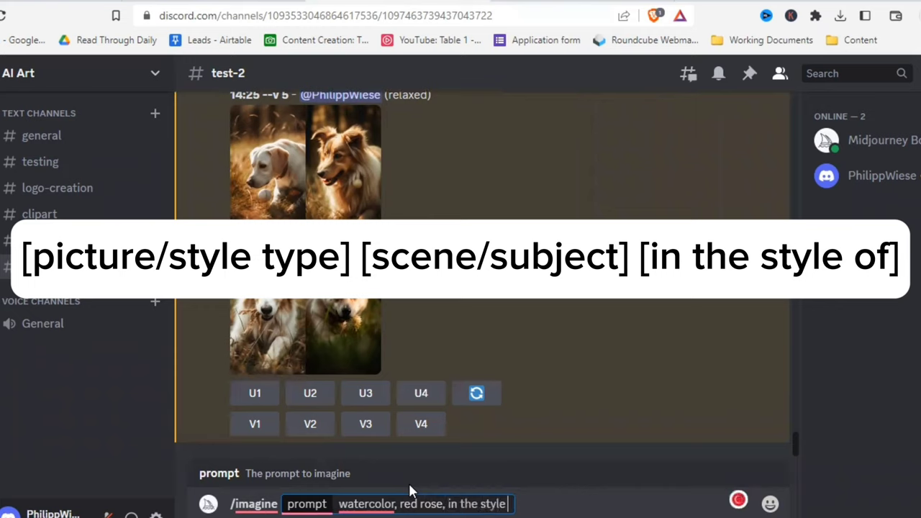
type(" of dark magenta")
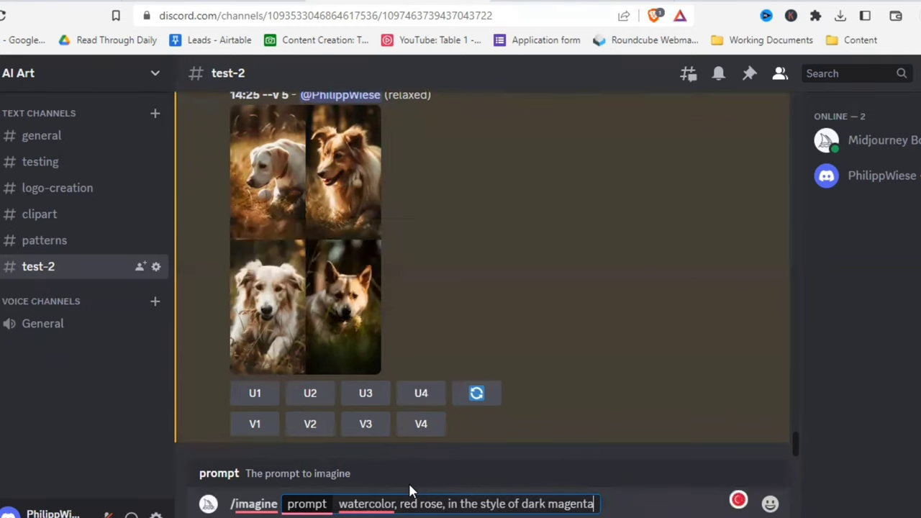
key("Return")
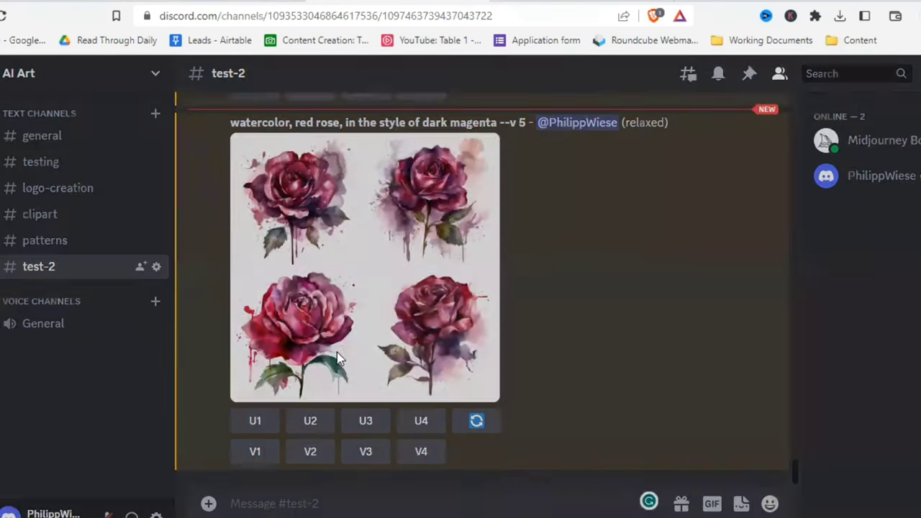
left_click(337, 352)
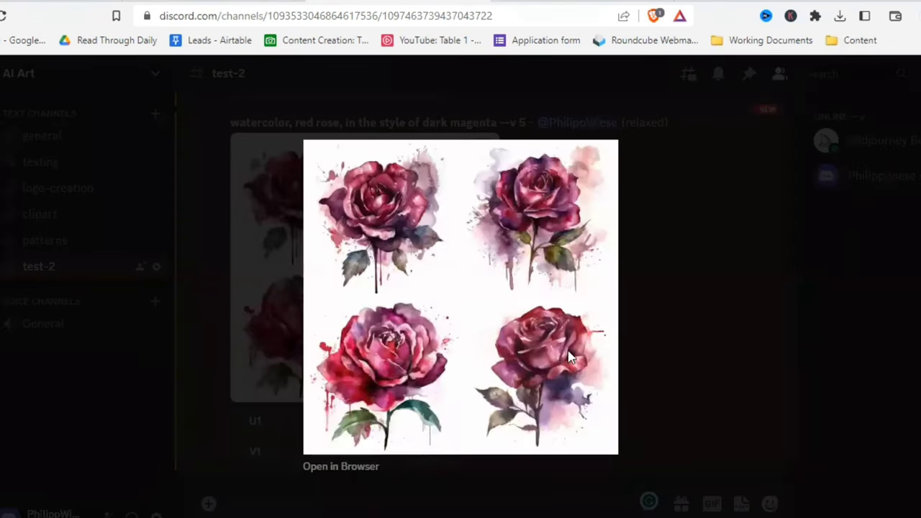
left_click(661, 291)
Step: Generate images with /imagine from the prompt "portrait, dog, in the style of van gogh" and view the grid enlarged
left_click(506, 508)
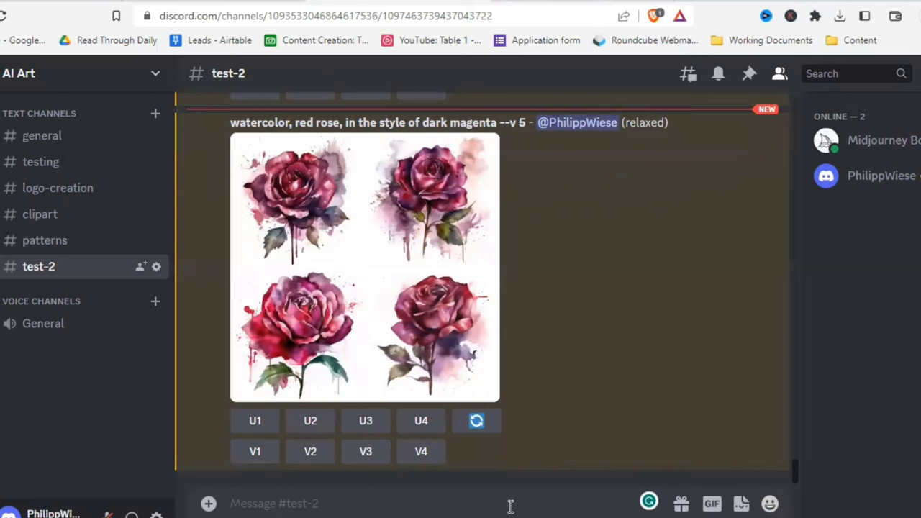
type("/ima")
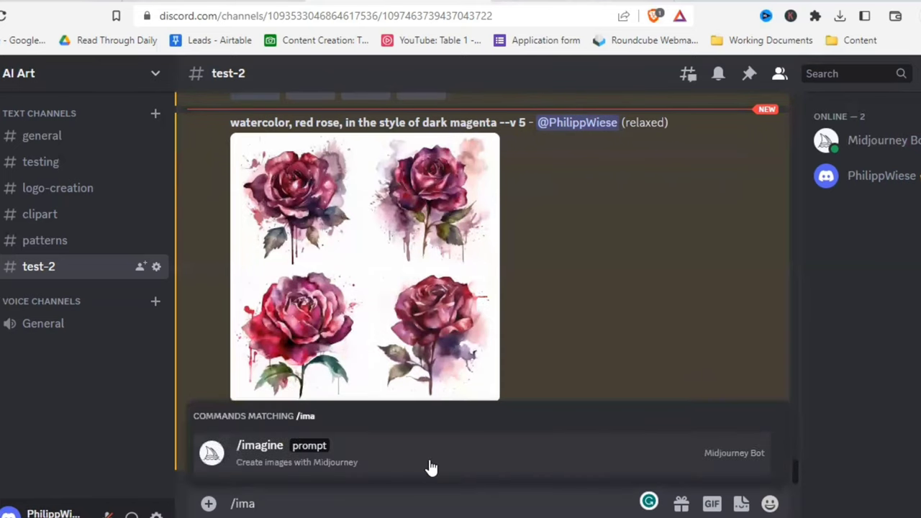
key("Tab")
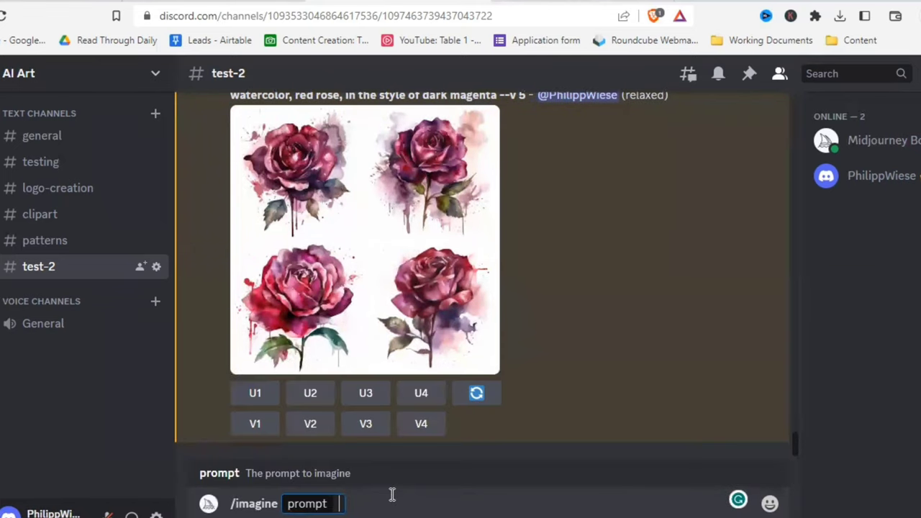
type("rt")
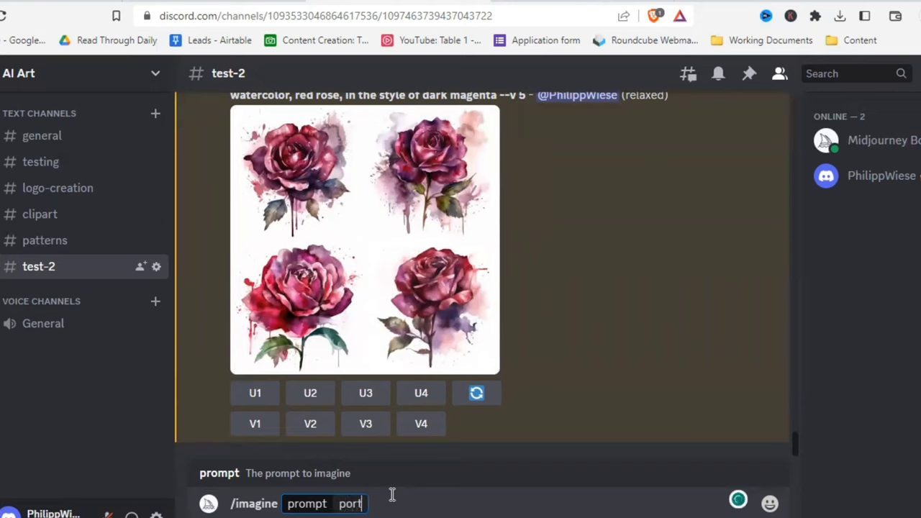
type("rait,")
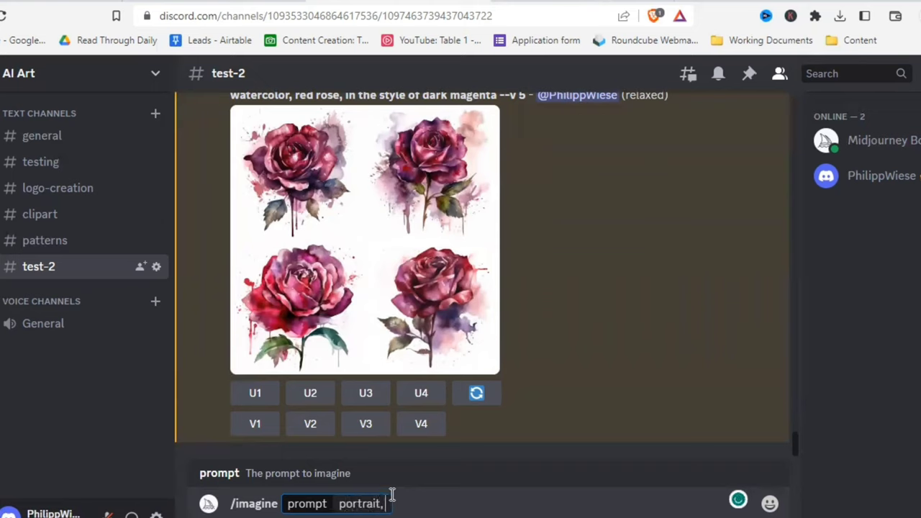
type(" dog")
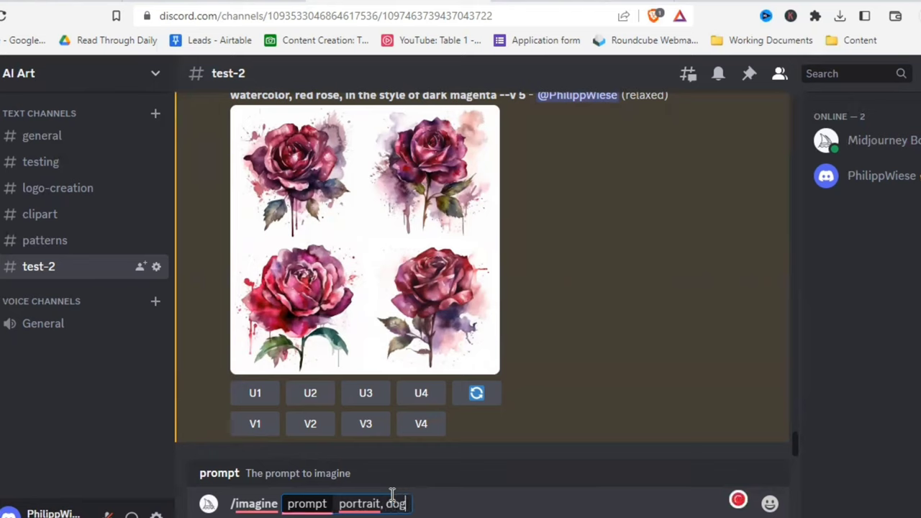
type(", in the s")
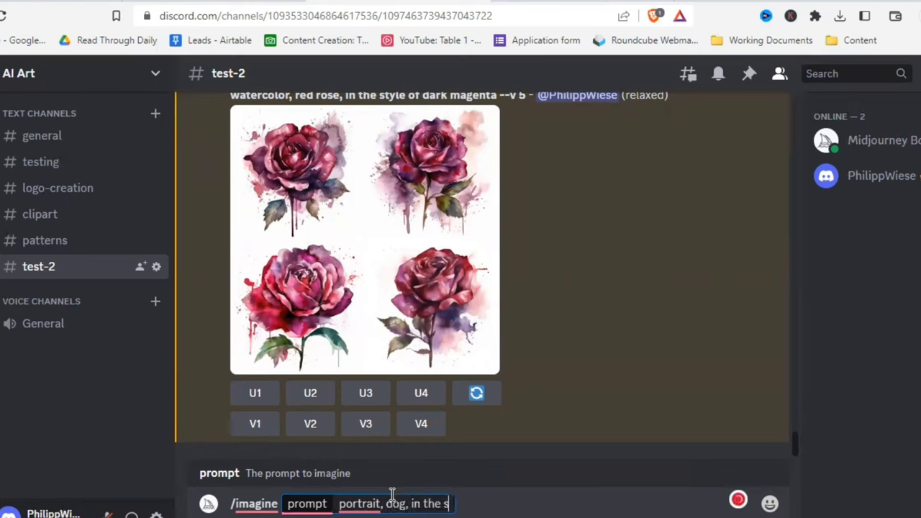
type("tyle of van gogh")
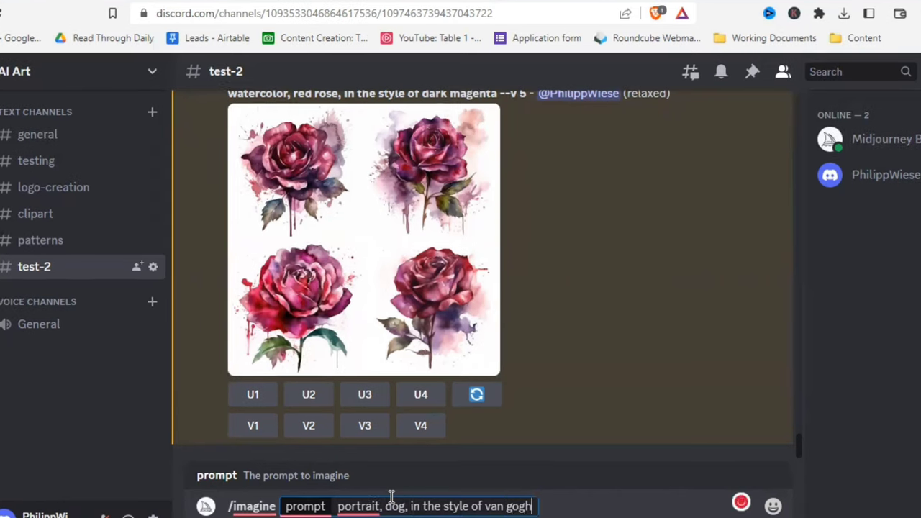
key("Return")
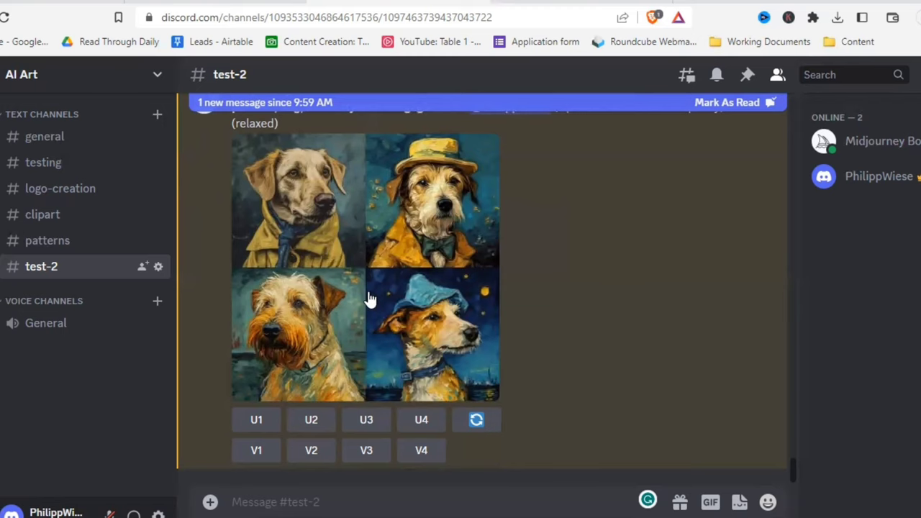
left_click(448, 366)
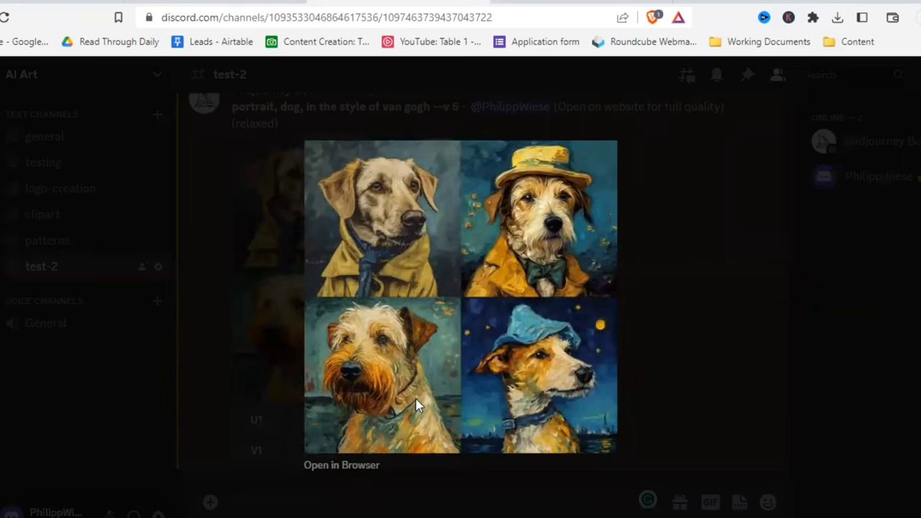
left_click(675, 390)
Step: Generate images with /imagine from the prompt "actionshot, lion, in the style of national geographic" and view the grid enlarged
type("/imagin")
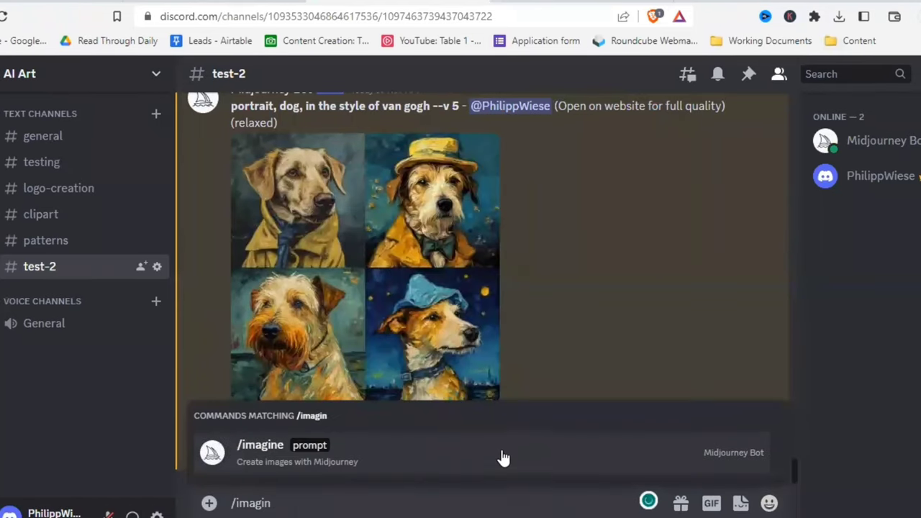
left_click(477, 461)
type("act")
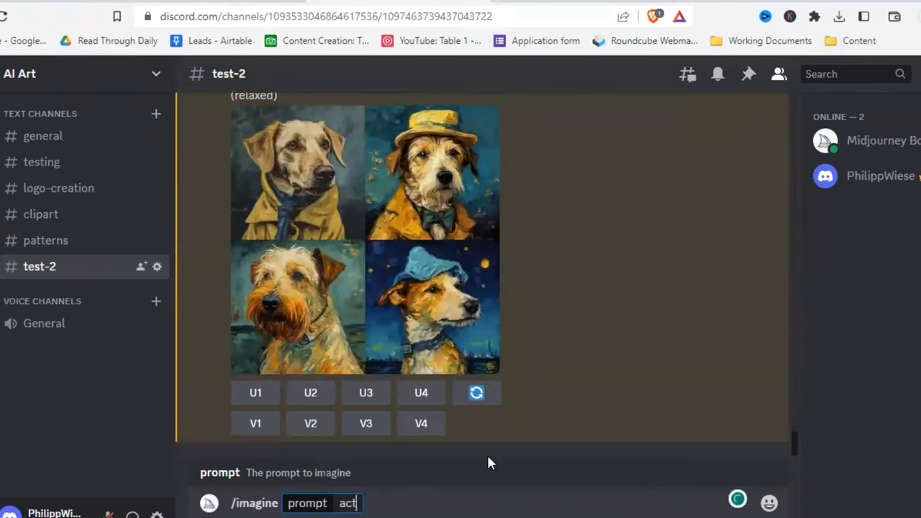
type("ionshot, ")
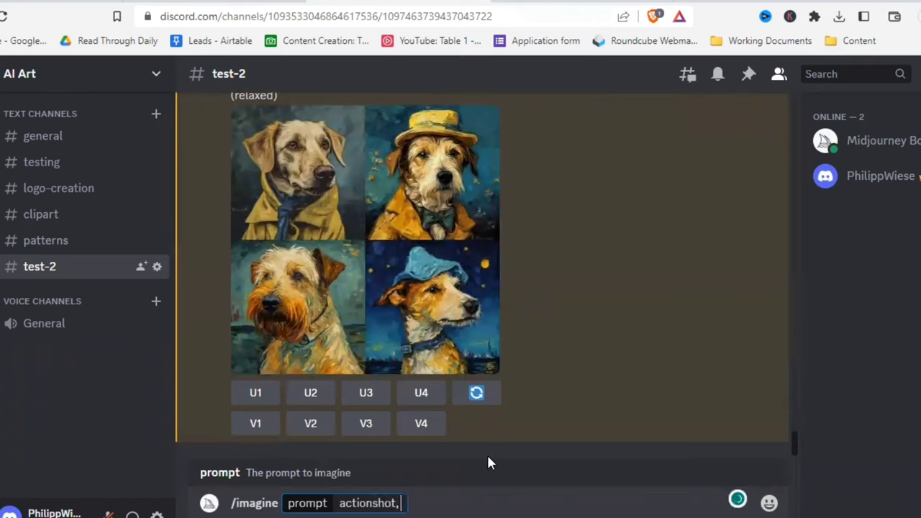
type("lion,")
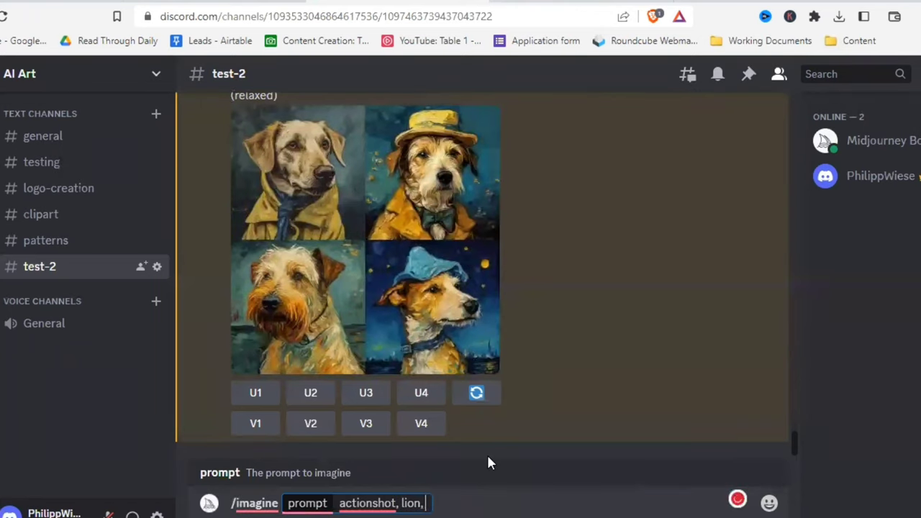
type(" in the style of nation")
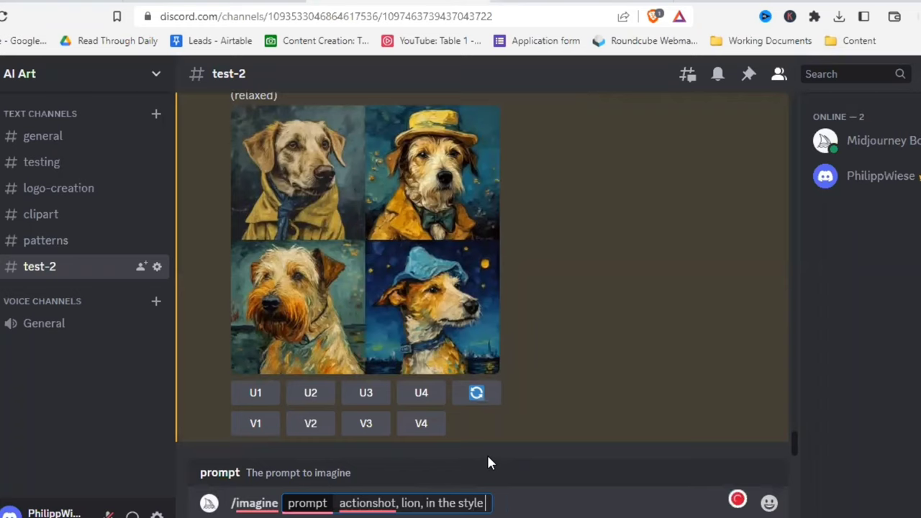
type("al geogra")
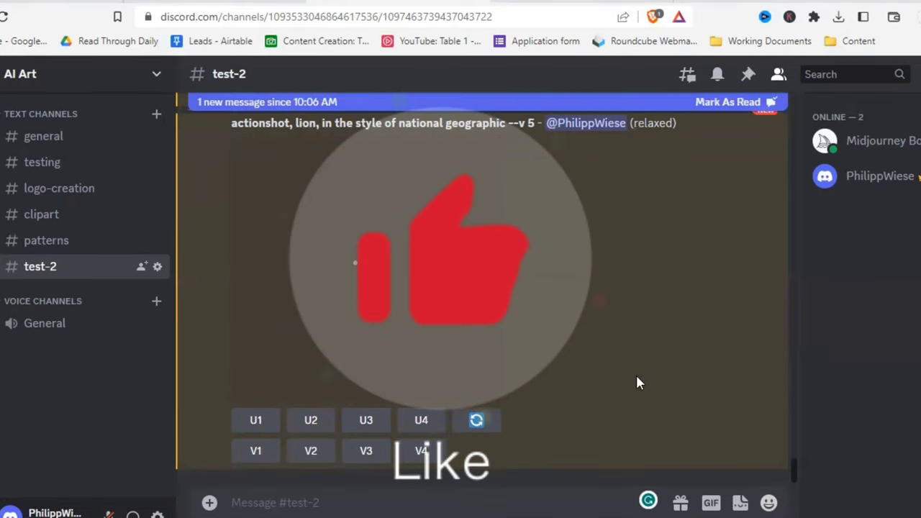
left_click(421, 298)
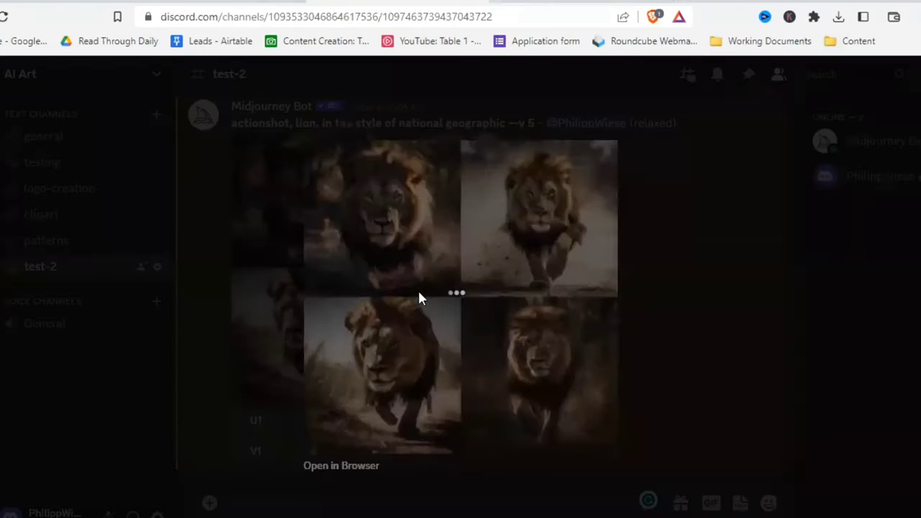
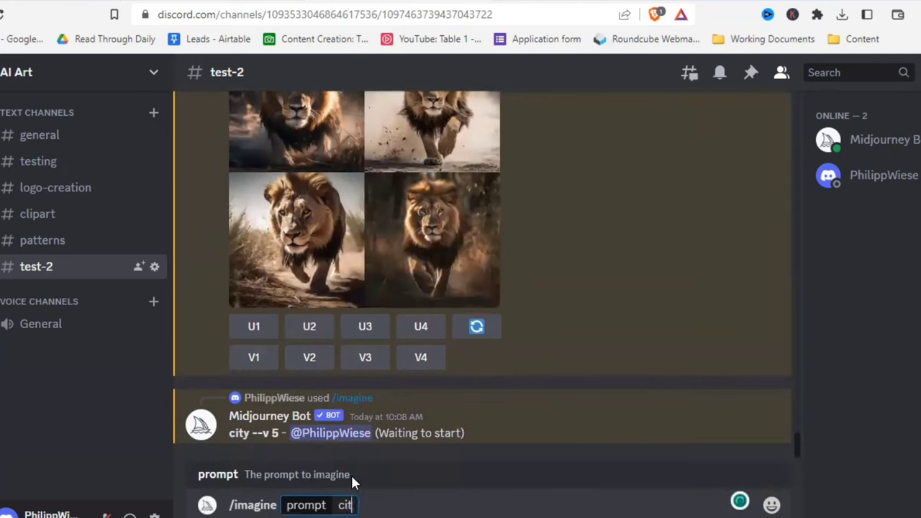
Step: Submit the /imagine prompt "city at night" for image generation
key("Return")
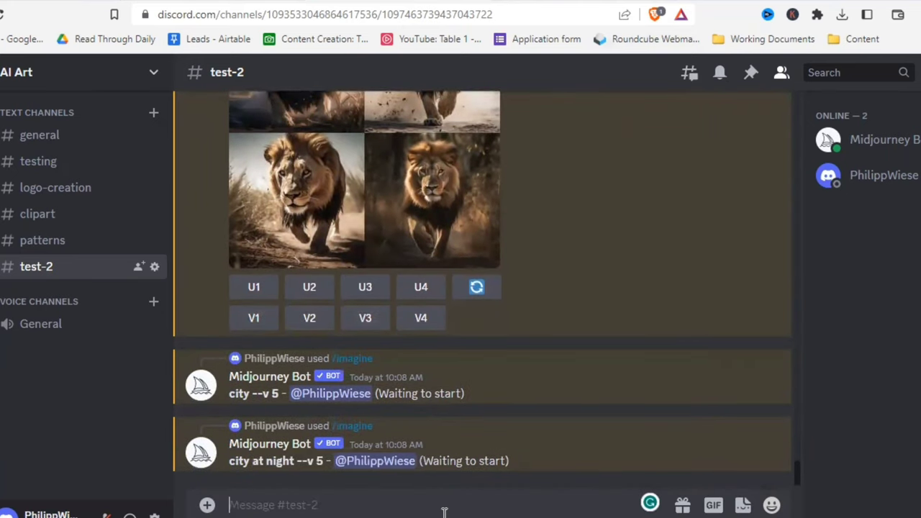
Step: Submit the /imagine prompt "pirat ship" for image generation
type("/ima")
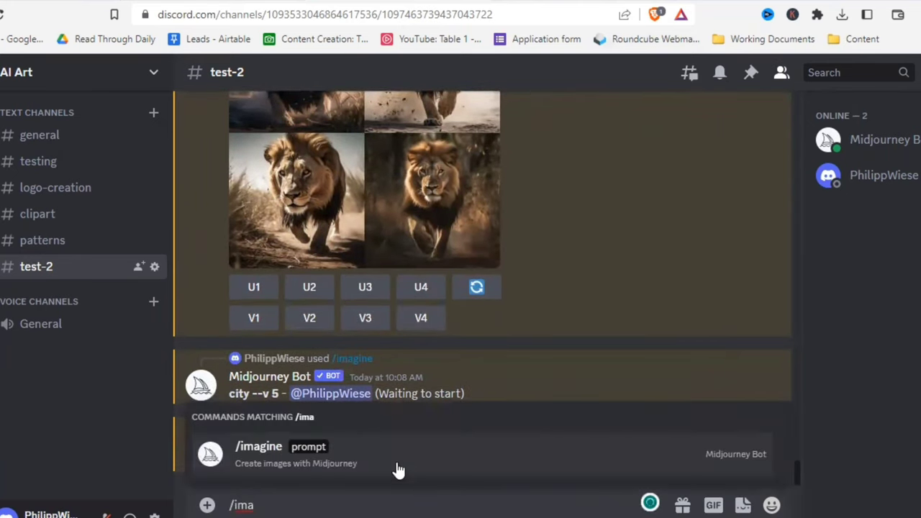
left_click(396, 467)
type("pirat ship")
key("Return")
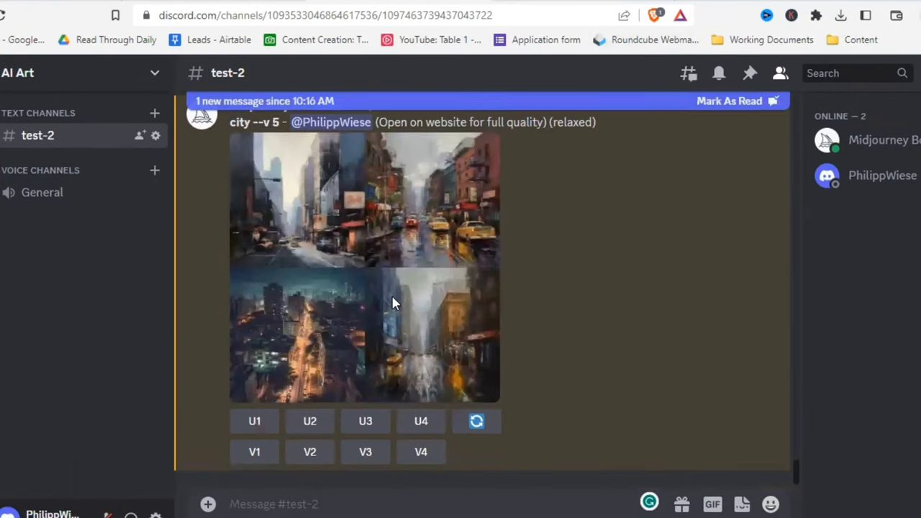
Step: View the finished grids for "city", "city at night" and "pirat ship" enlarged, one after another
left_click(393, 302)
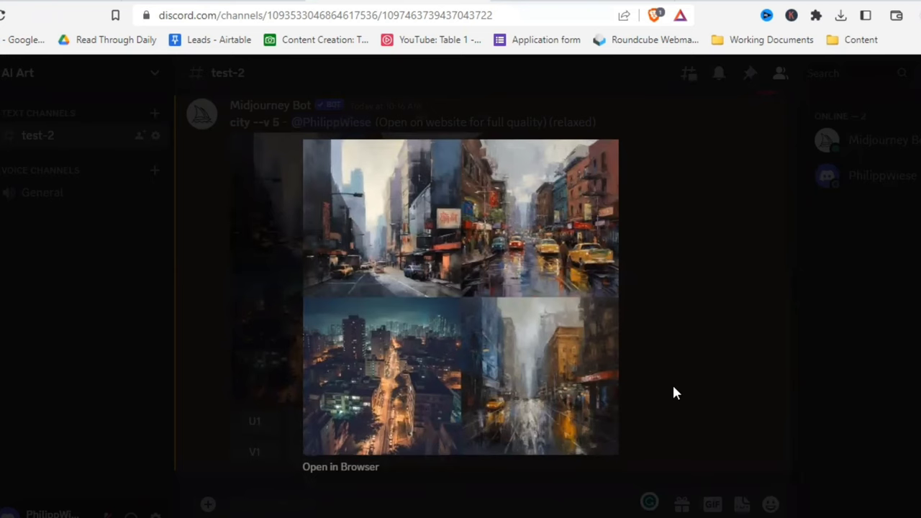
left_click(627, 403)
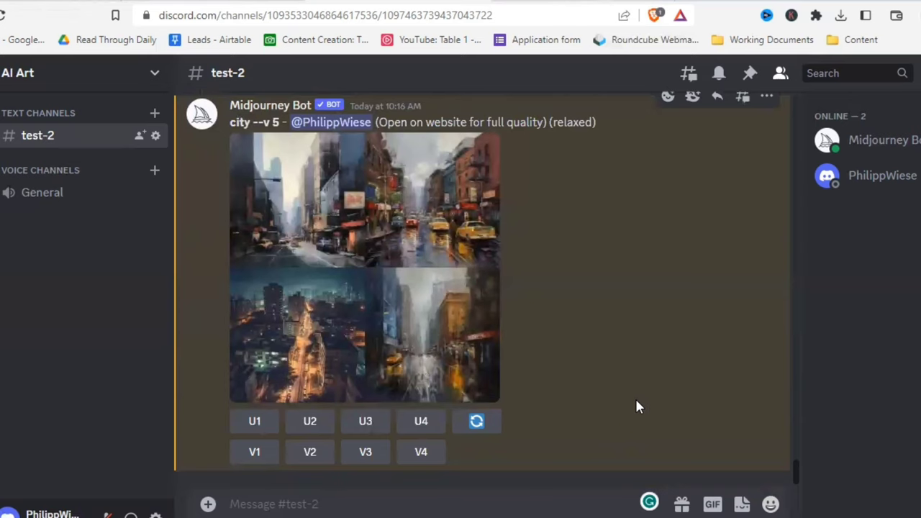
scroll(635, 397, "up", 3)
scroll(417, 339, "down", 7)
left_click(418, 340)
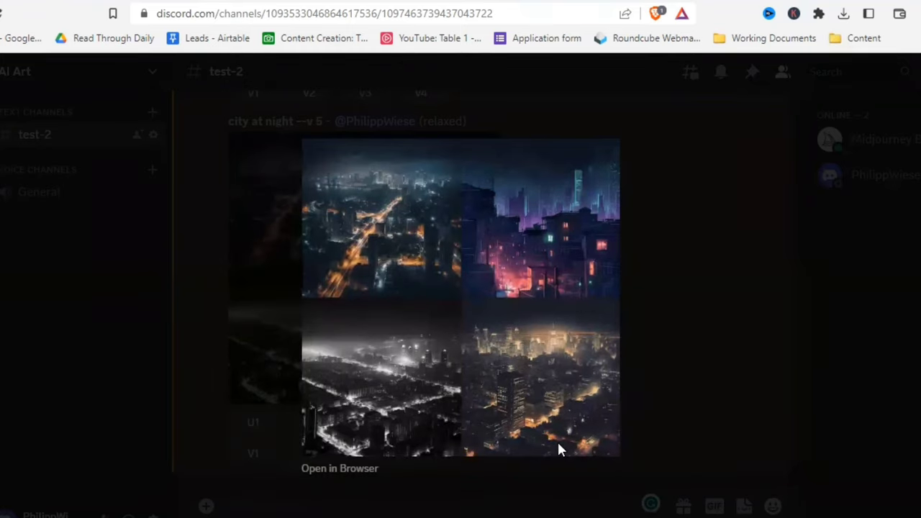
left_click(624, 280)
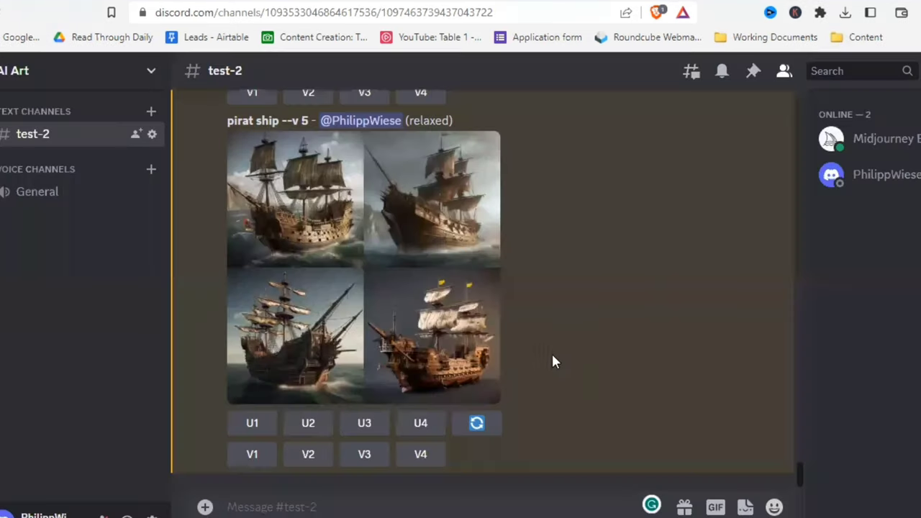
left_click(346, 285)
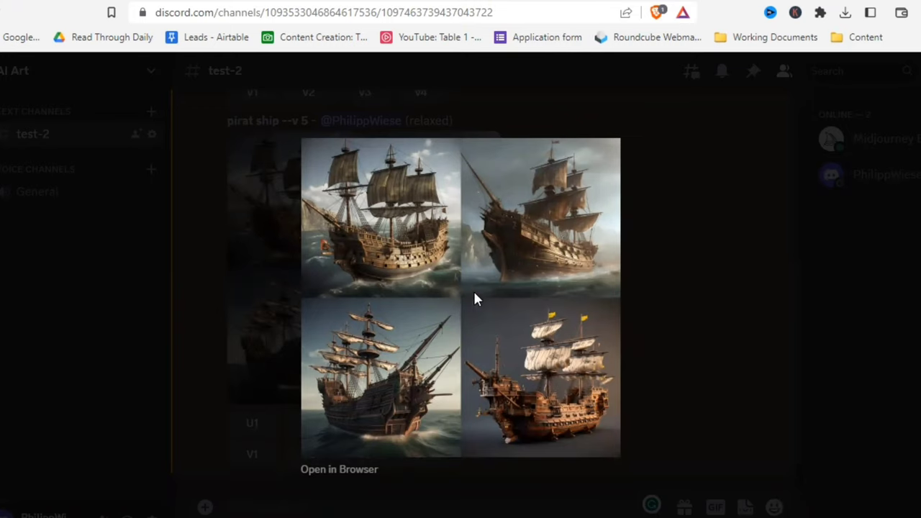
left_click(670, 346)
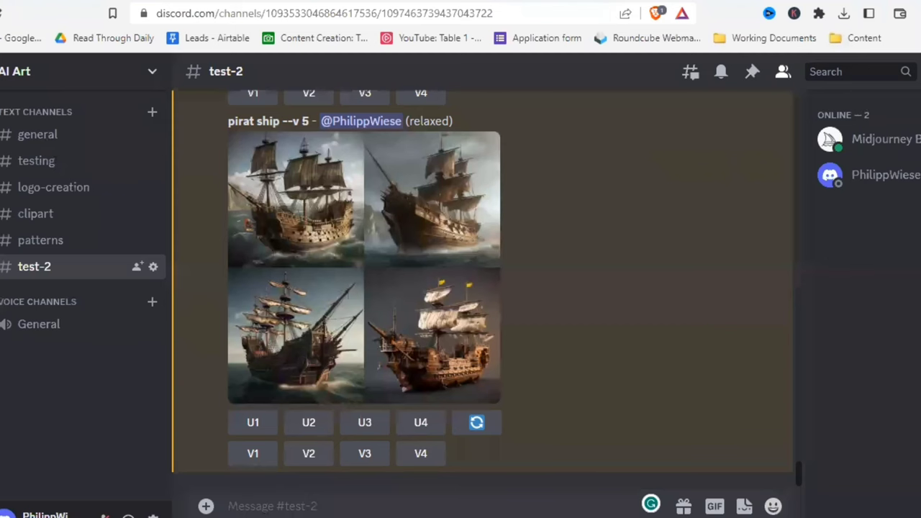
Step: Submit the /imagine prompt "jungle --ar 9:16" to generate images in portrait aspect ratio
left_click(483, 506)
type("/ima")
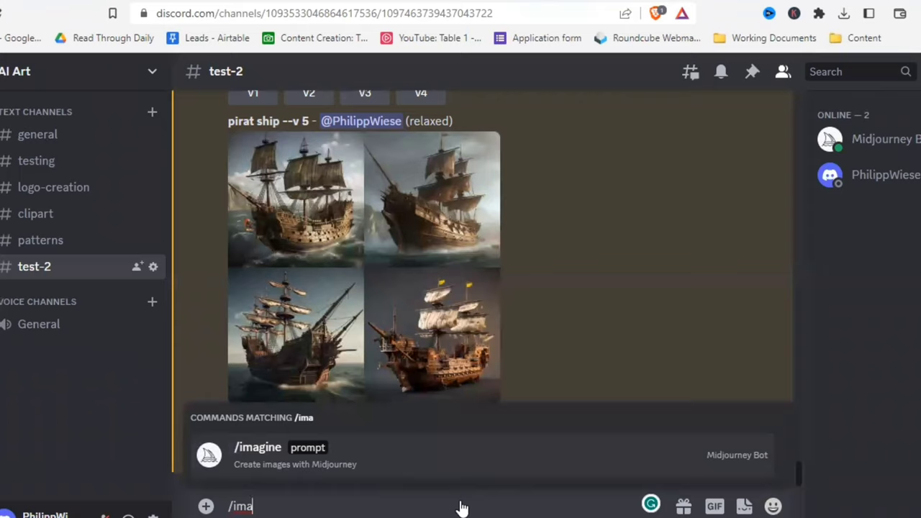
key("Tab")
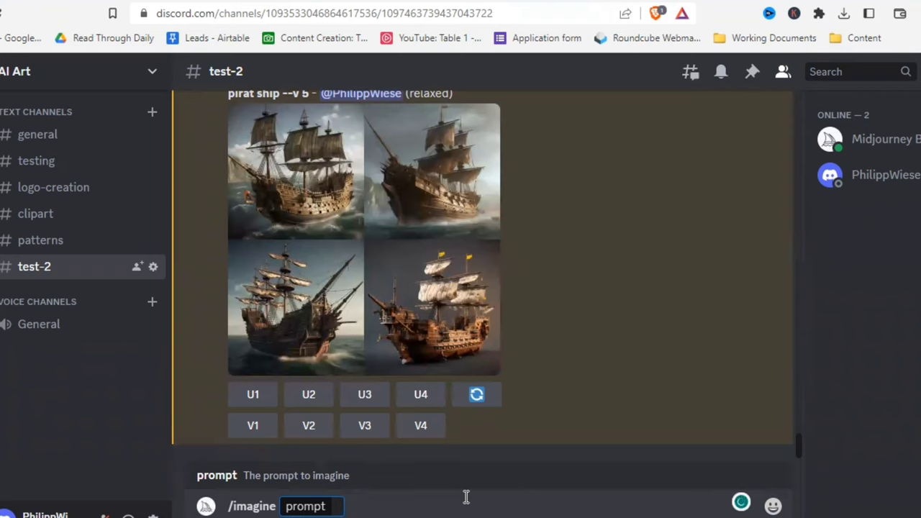
type("jungle")
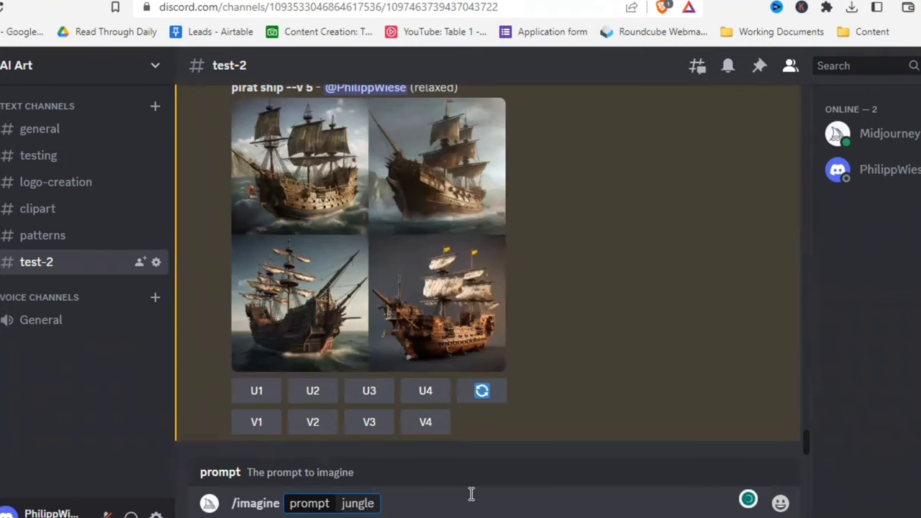
type(" --ar")
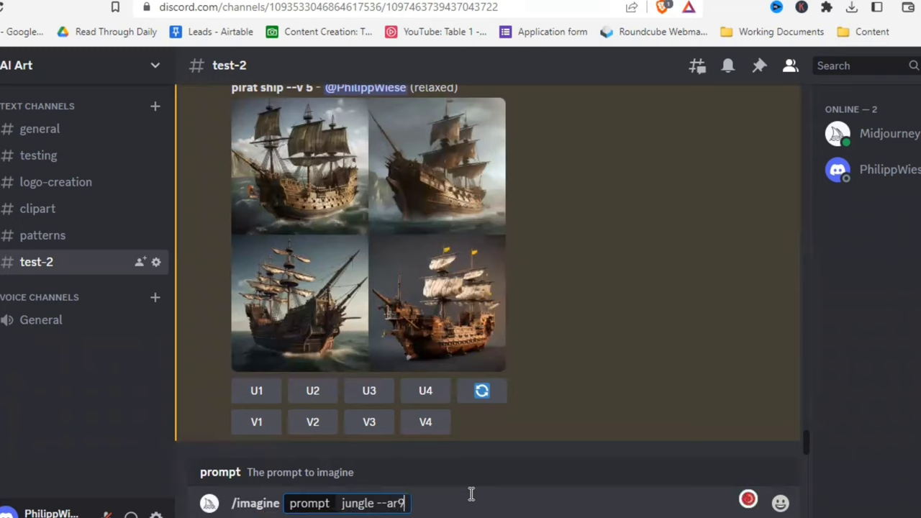
type("9:16")
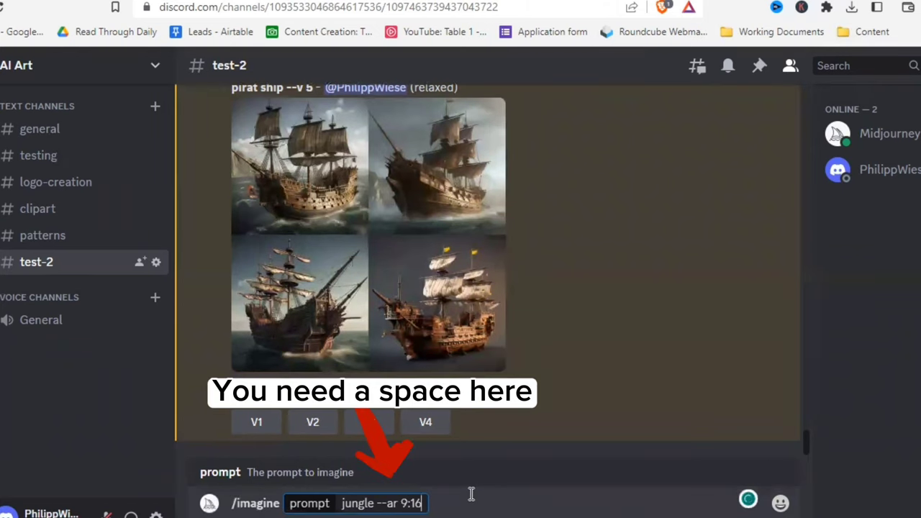
key("Return")
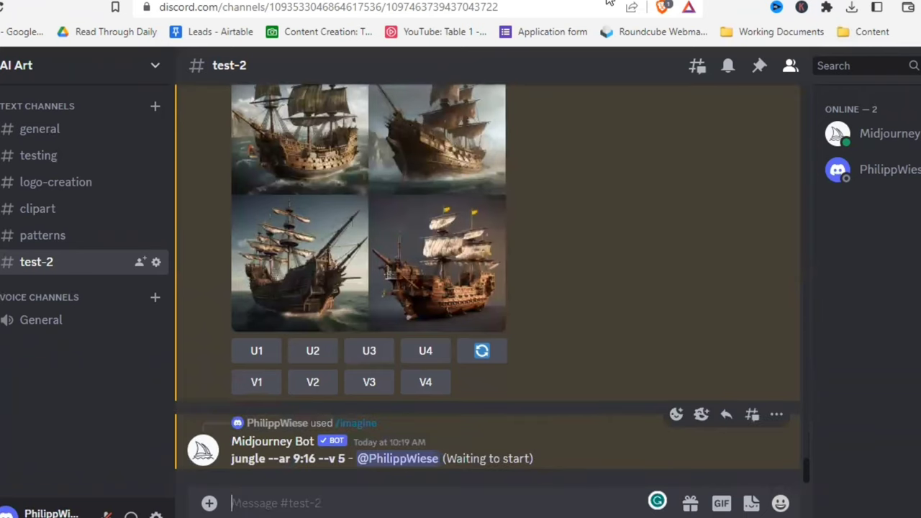
Step: Submit the /imagine prompt "jungle --ar 16:9" to generate images in landscape aspect ratio
type("/ima")
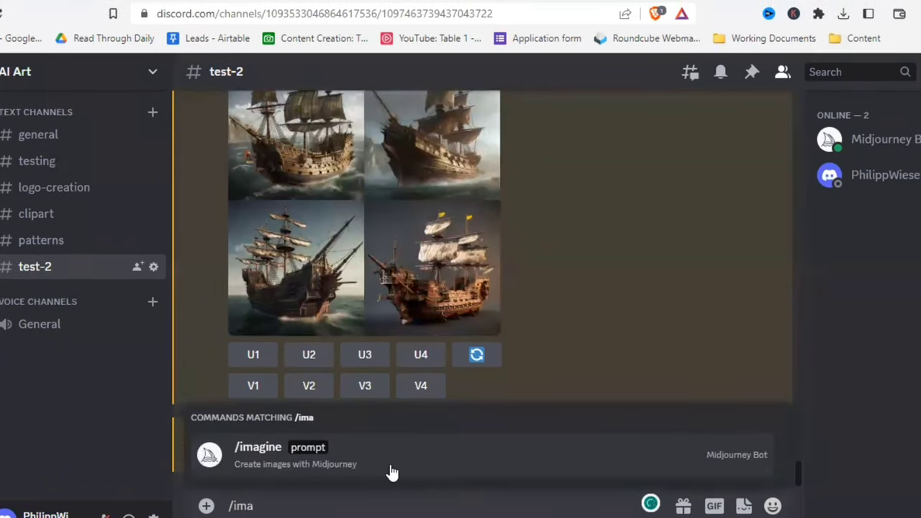
left_click(391, 472)
type("jungl")
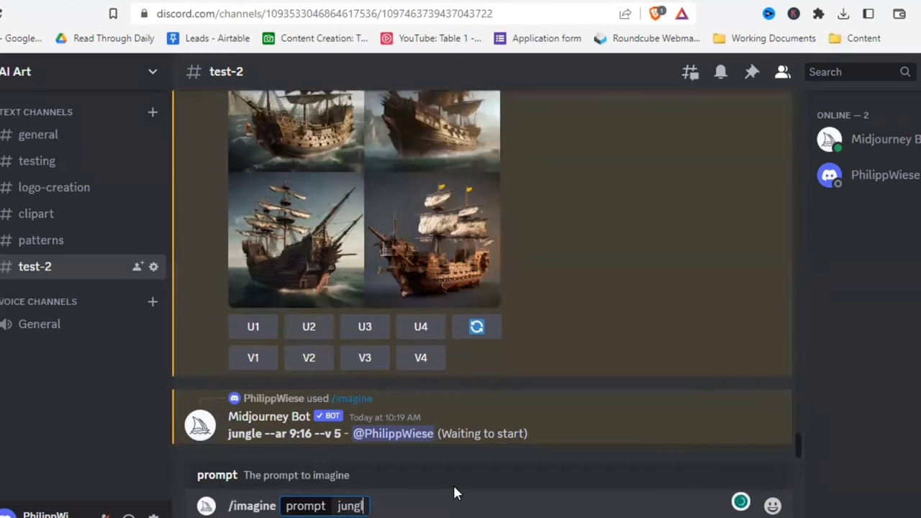
type("e --ar")
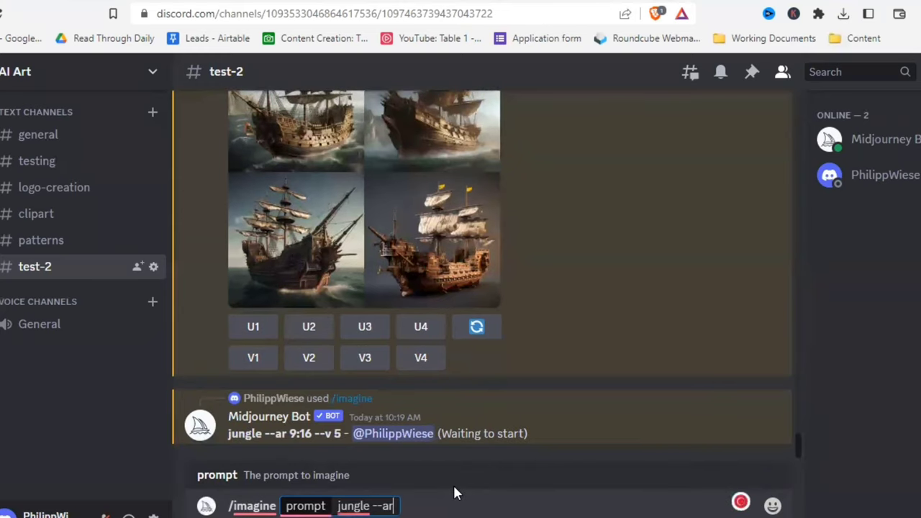
type(" 16")
key("BackSpace")
key("BackSpace")
type("16")
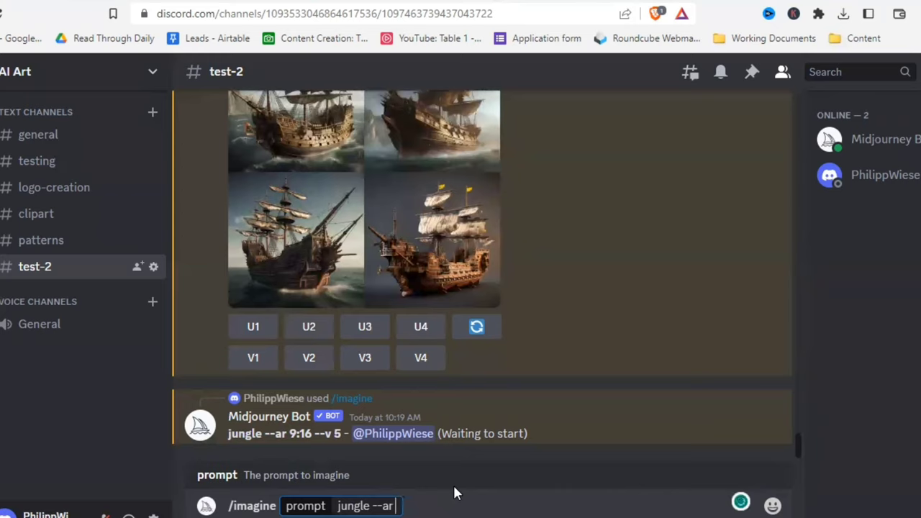
type(":9")
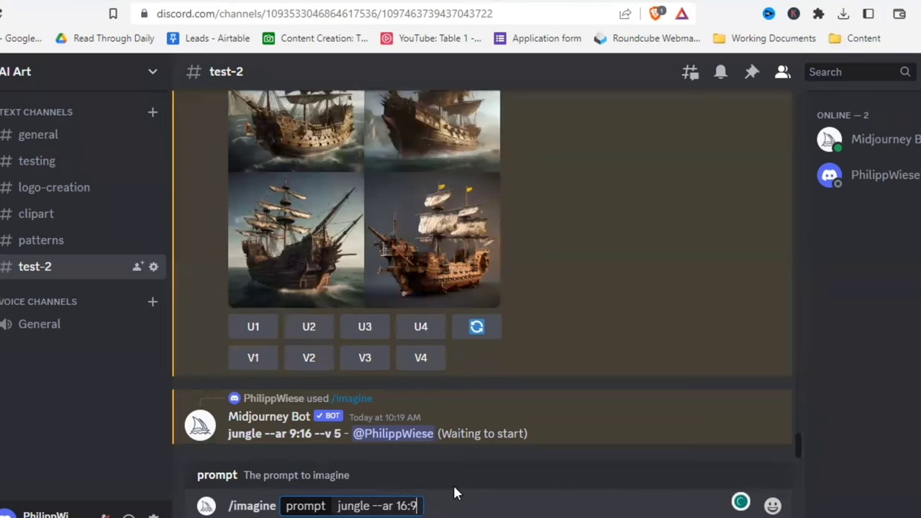
key("Return")
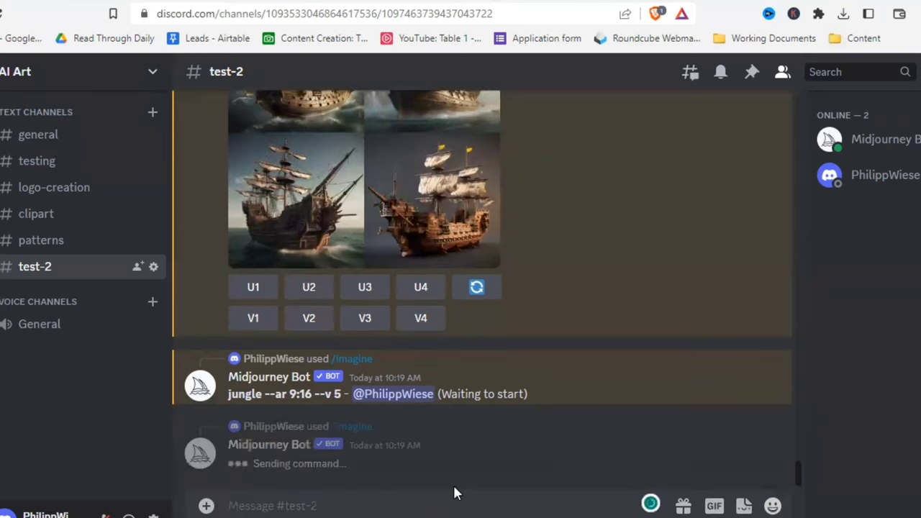
Step: View the 9:16 jungle grid enlarged, followed by the 16:9 jungle grid
left_click(341, 385)
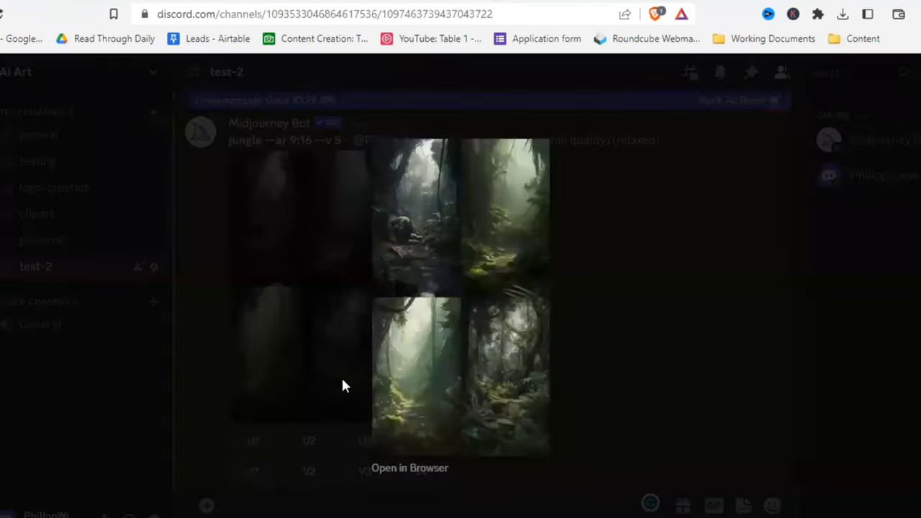
left_click(588, 338)
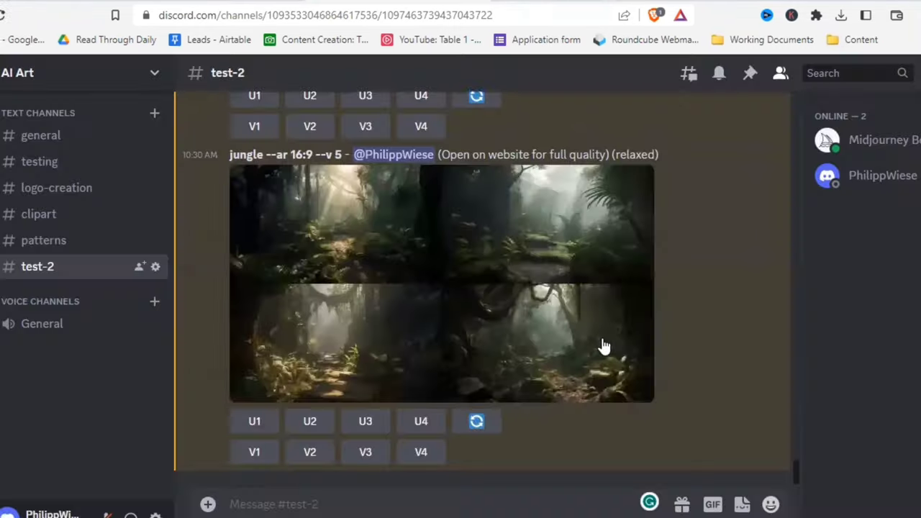
left_click(554, 331)
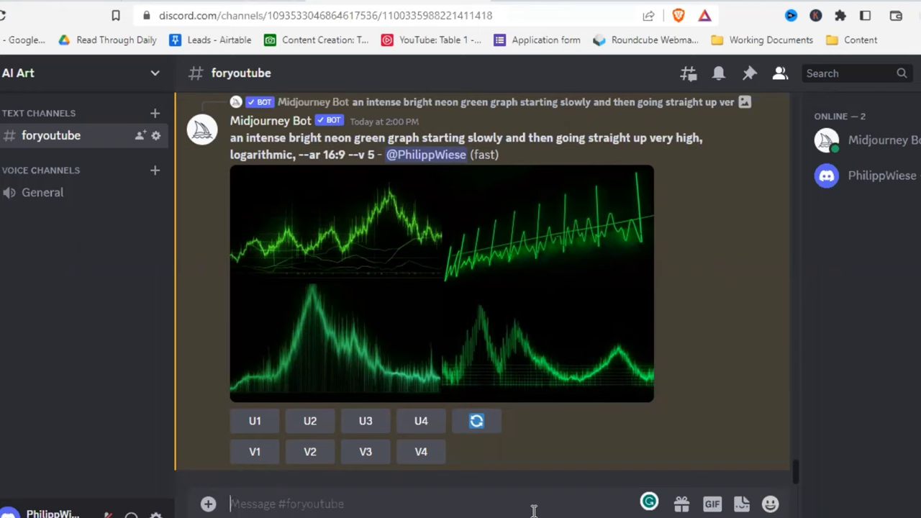
type("7IMA")
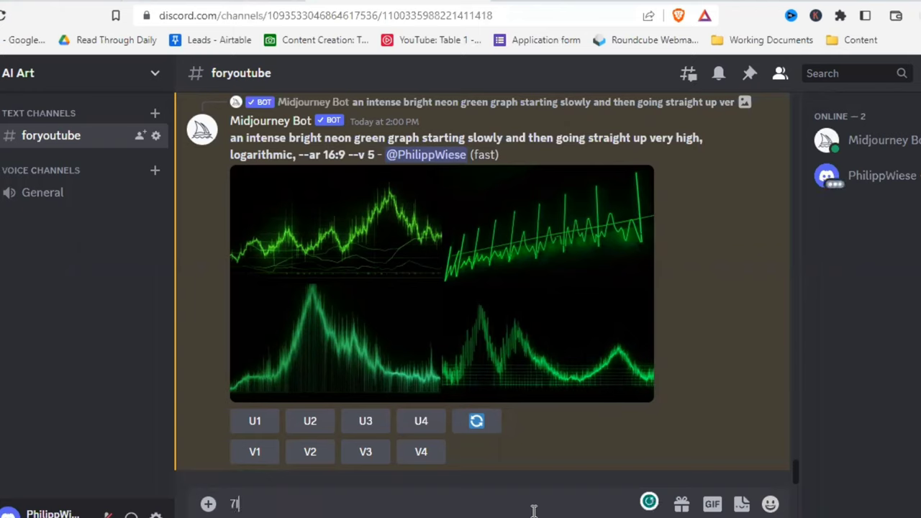
key("BackSpace")
key("BackSpace")
key("BackSpace")
key("BackSpace")
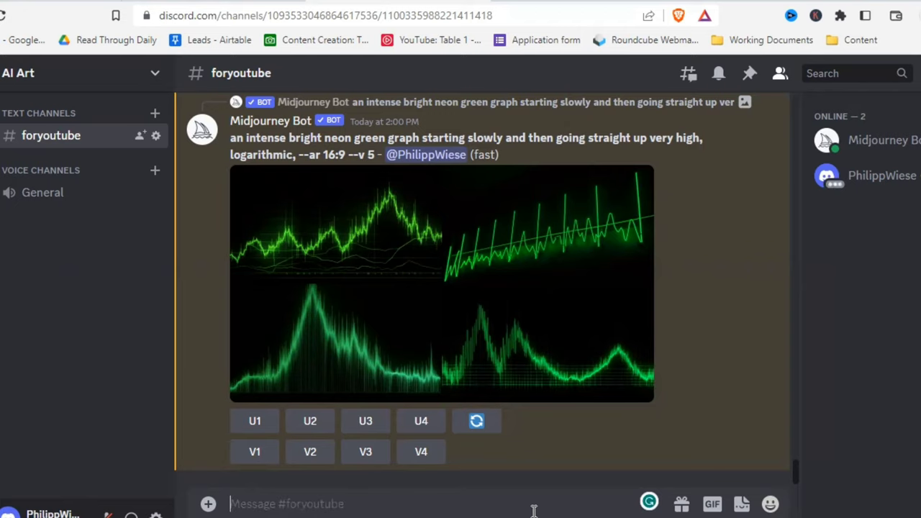
Step: Enter the /imagine prompt "a cute dog with a yellow hat --v 5" in the foryoutube channel without submitting it
type("/ima")
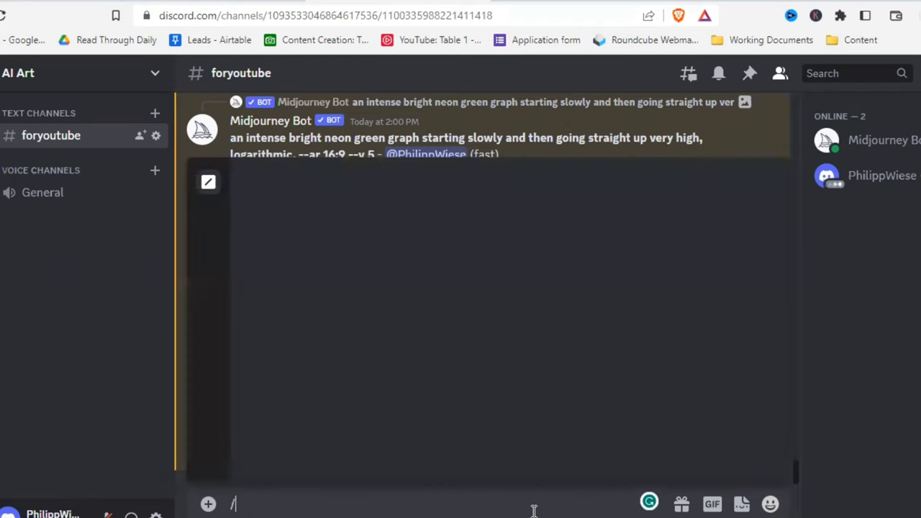
key("Tab")
type("a cute dog with a y")
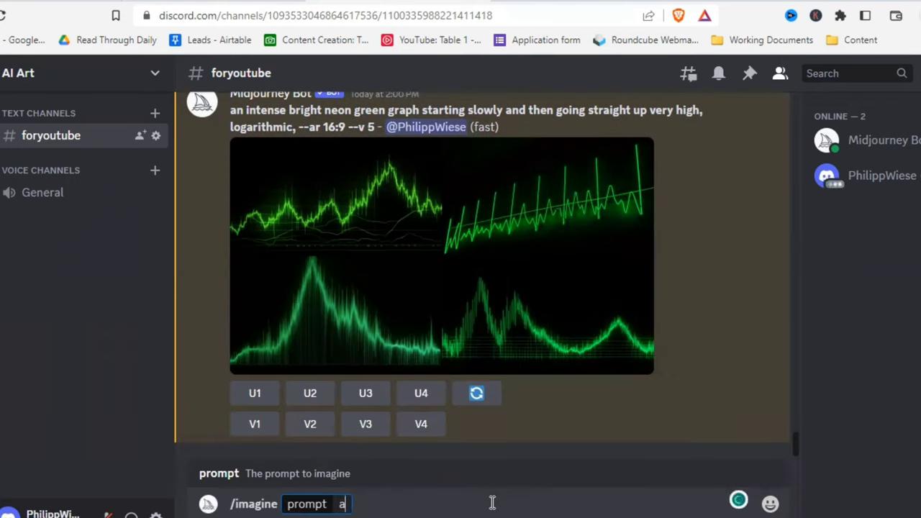
type("ellow hat --v 5")
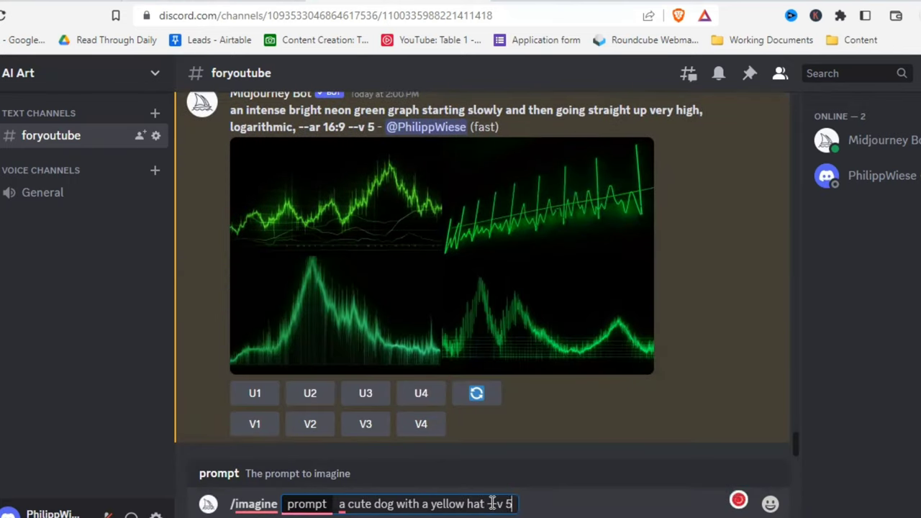
Step: Turn the hat colour in the prompt into the permutation {yellow,blue,red}
left_click(434, 506)
type("{")
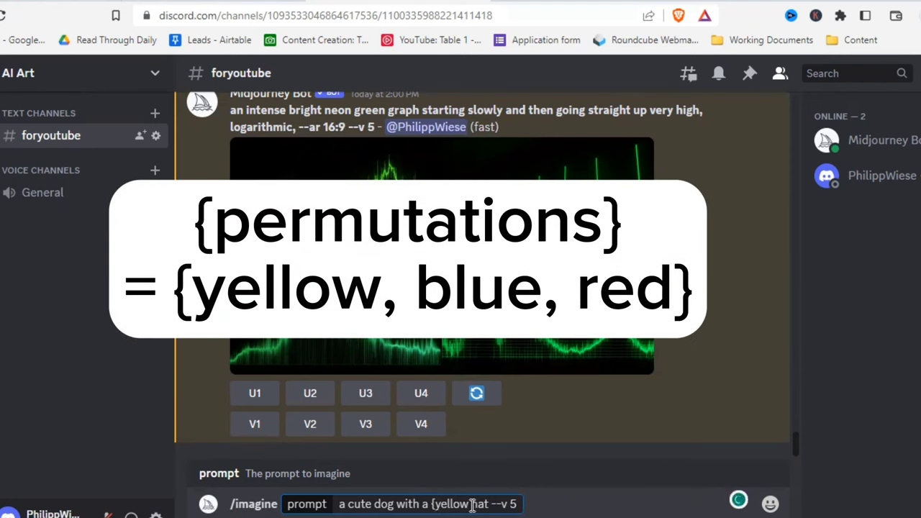
left_click(472, 506)
type("}")
type(",")
type("blue,r")
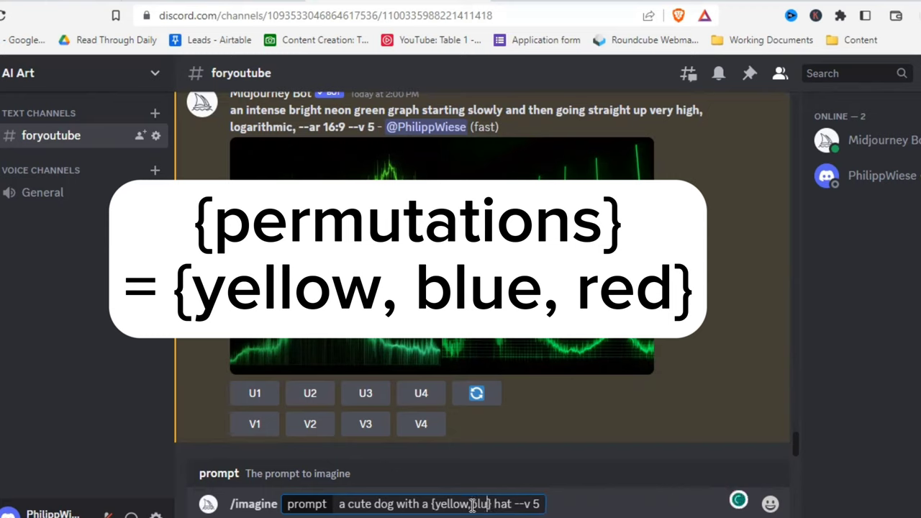
type("ed")
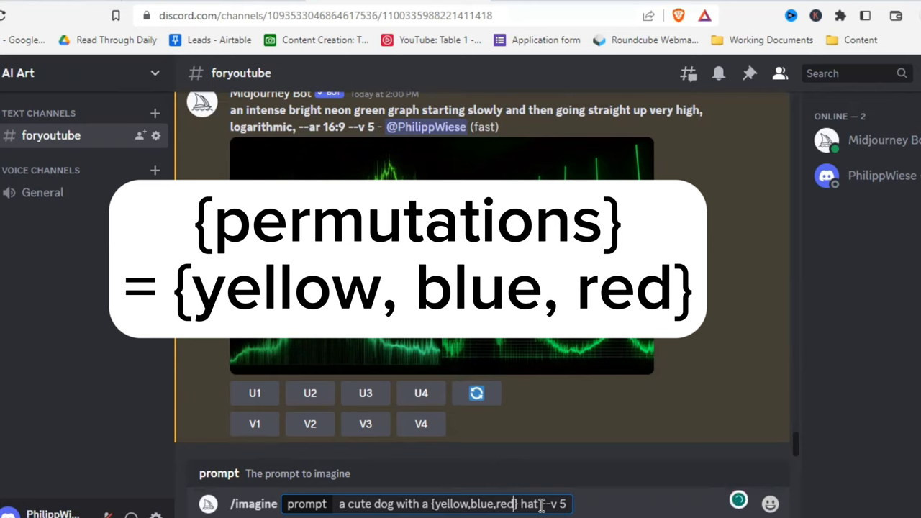
Step: Submit the permutation prompt, show its expanded prompts and confirm generating all three
key("Return")
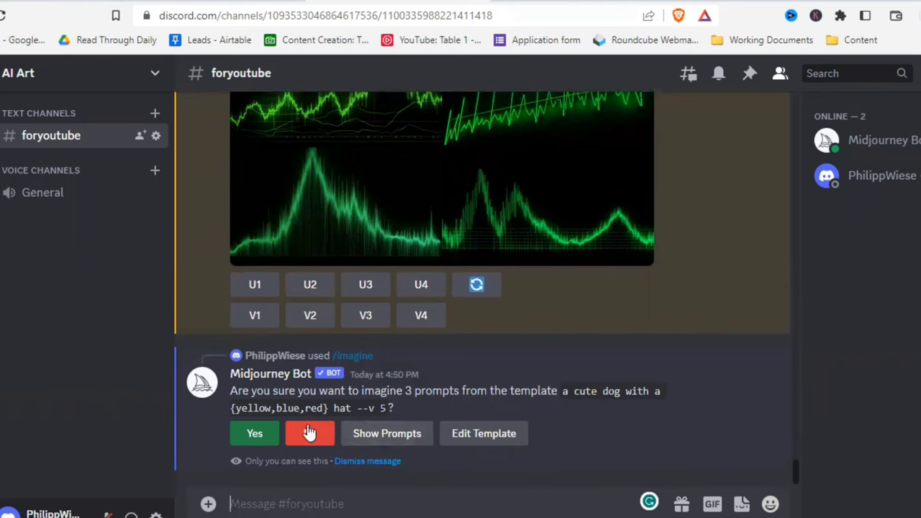
left_click(371, 434)
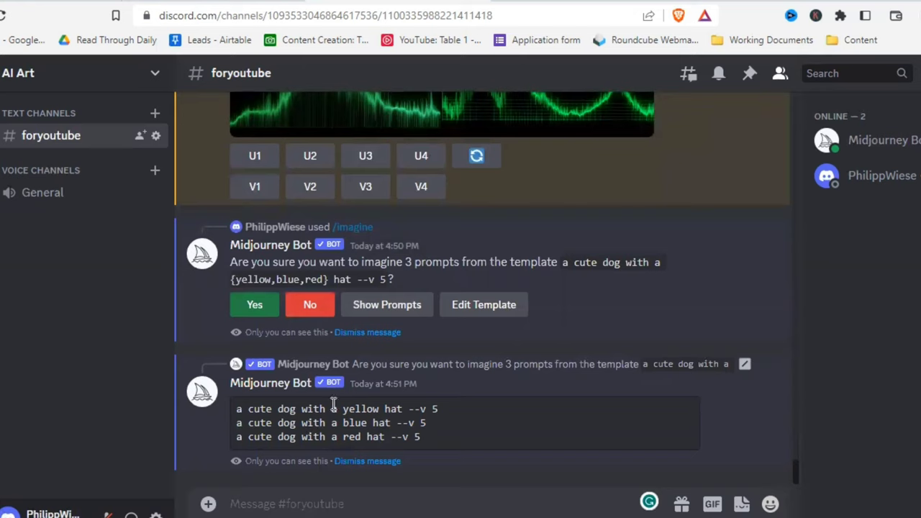
left_click(254, 305)
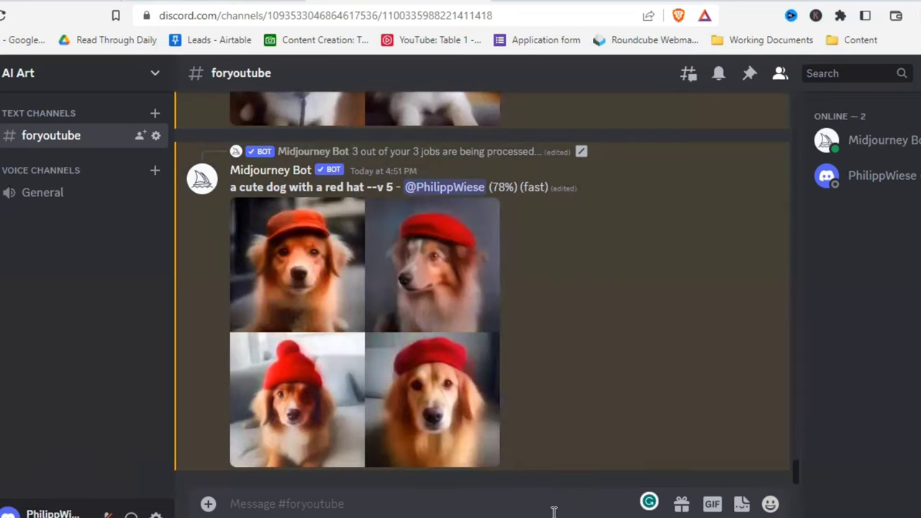
Step: View the generated grid for "a cute dog with a yellow hat" enlarged
scroll(604, 406, "up", 10)
left_click(375, 294)
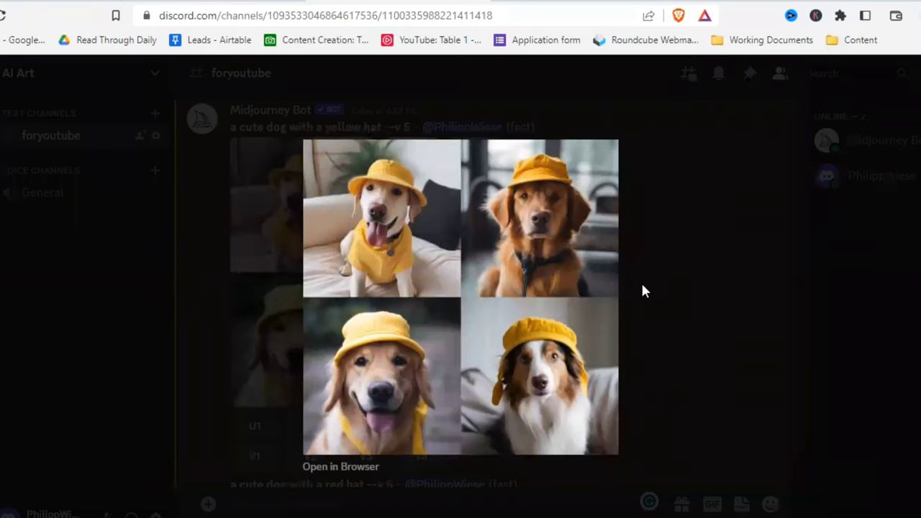
Step: View the generated grids for the red-hat dog and the blue-hat dog enlarged, closing each preview
key("Escape")
scroll(410, 323, "down", 5)
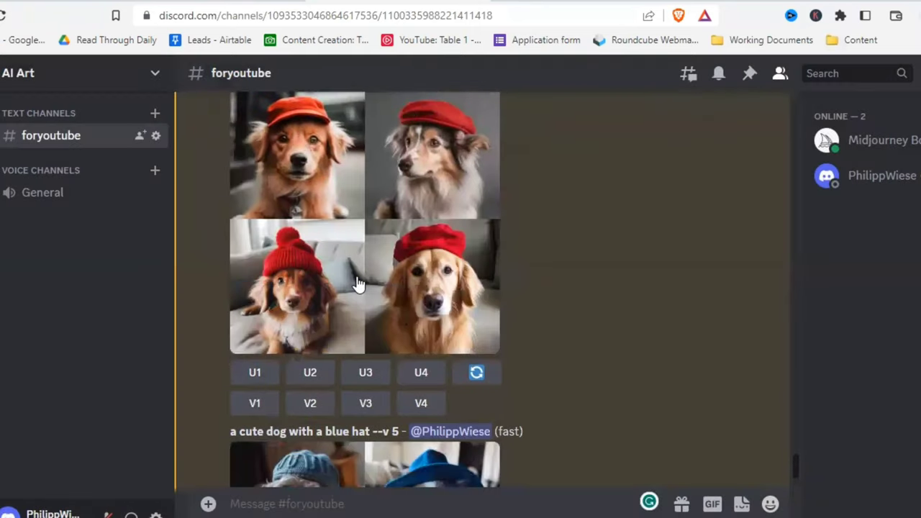
left_click(358, 284)
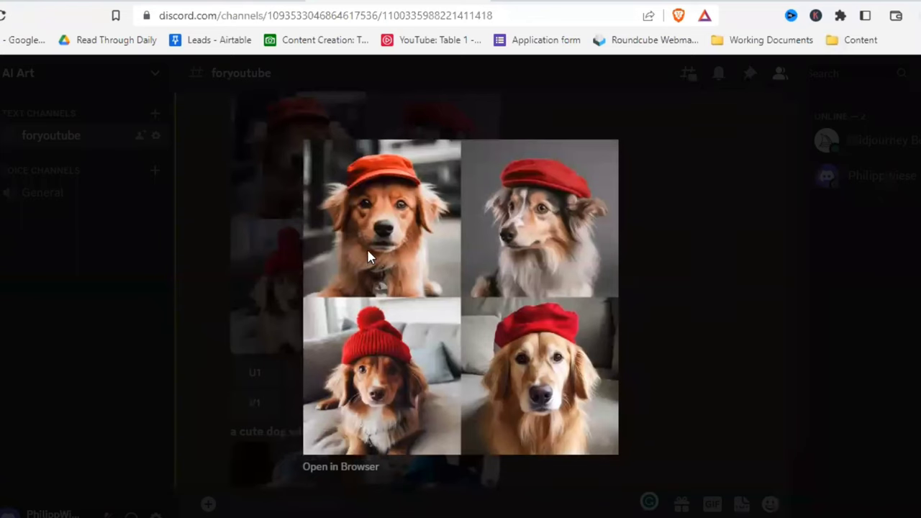
left_click(648, 281)
scroll(403, 311, "down", 5)
left_click(404, 311)
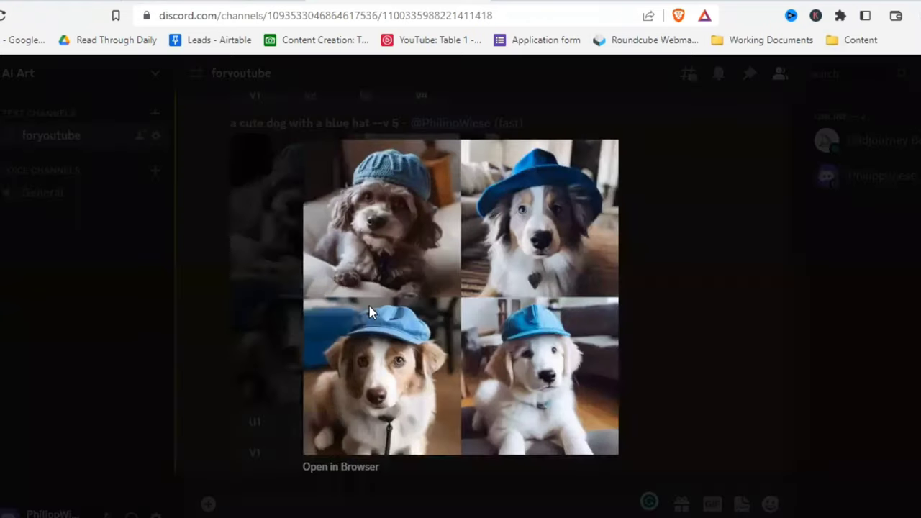
left_click(661, 299)
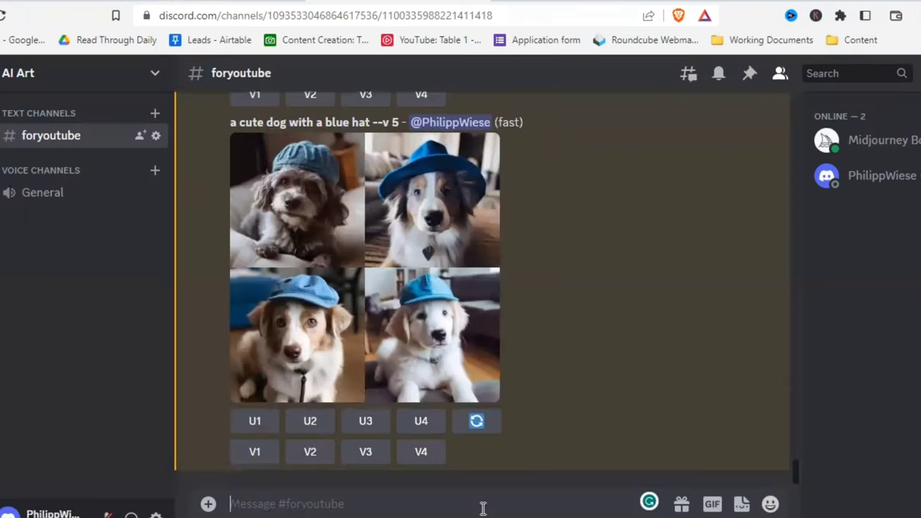
Step: Submit the /imagine prompt "a cute {dog,cat} with a {green, orange} {scarf,hat} --v 5" and show its expanded prompts
type("/ima")
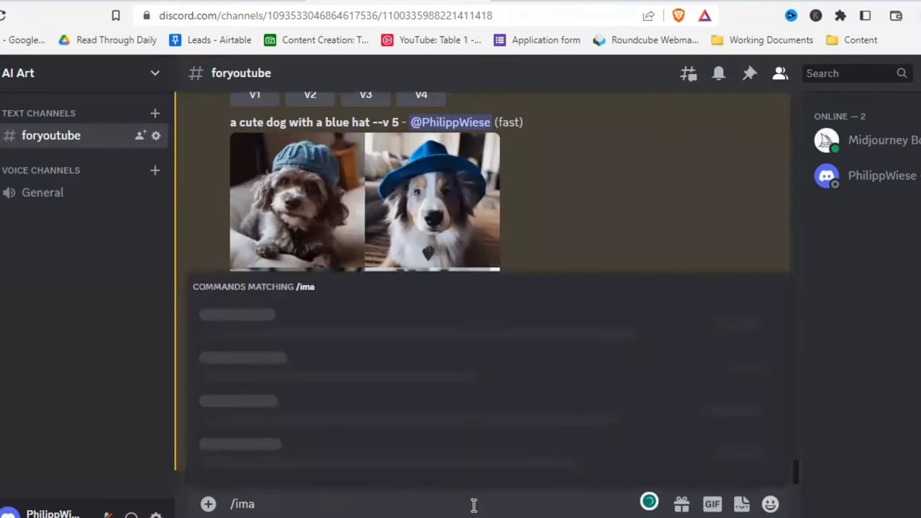
left_click(445, 454)
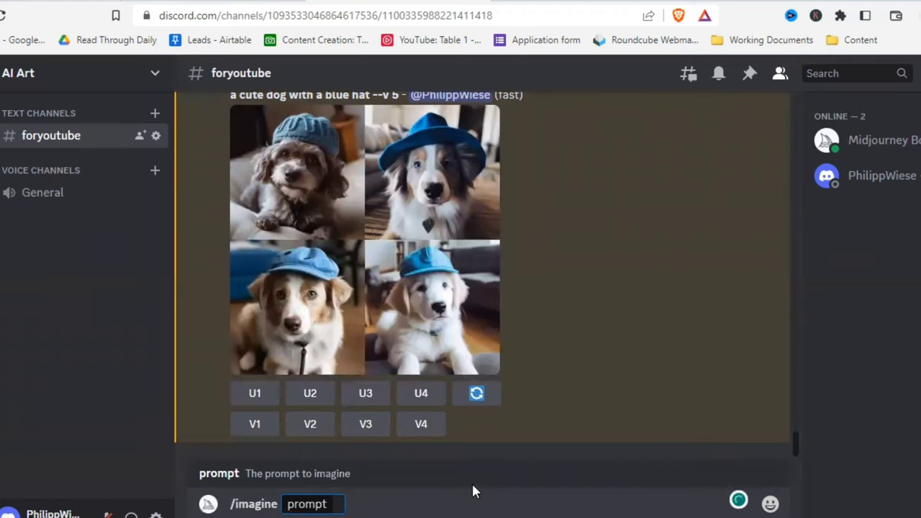
type("a cute {dog,cat")
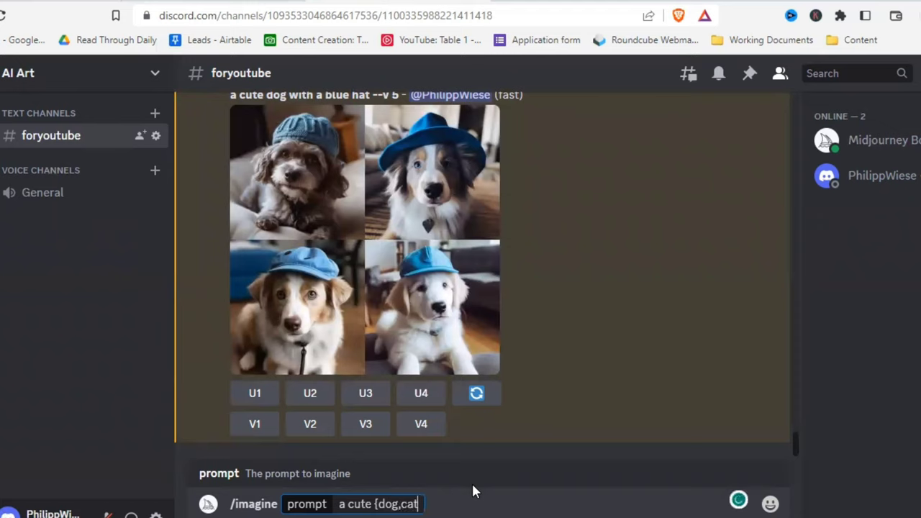
type("} with a {green,")
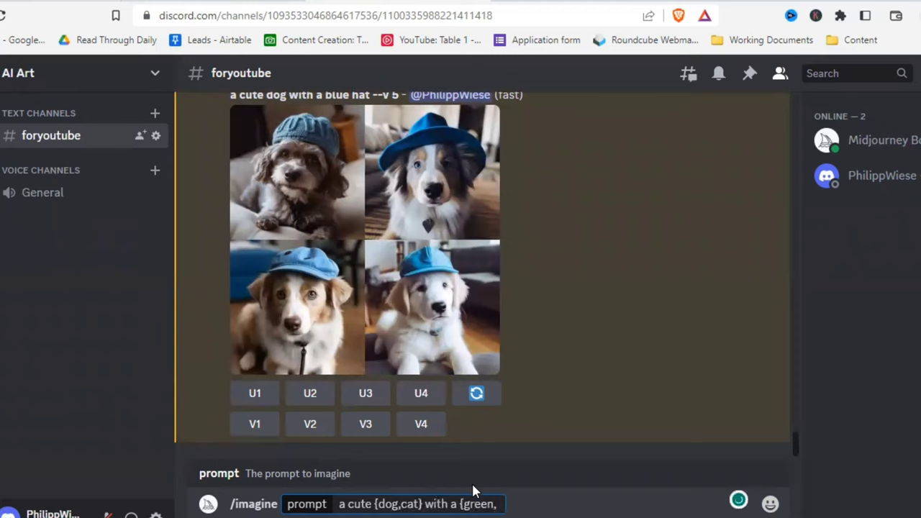
type(" orange}")
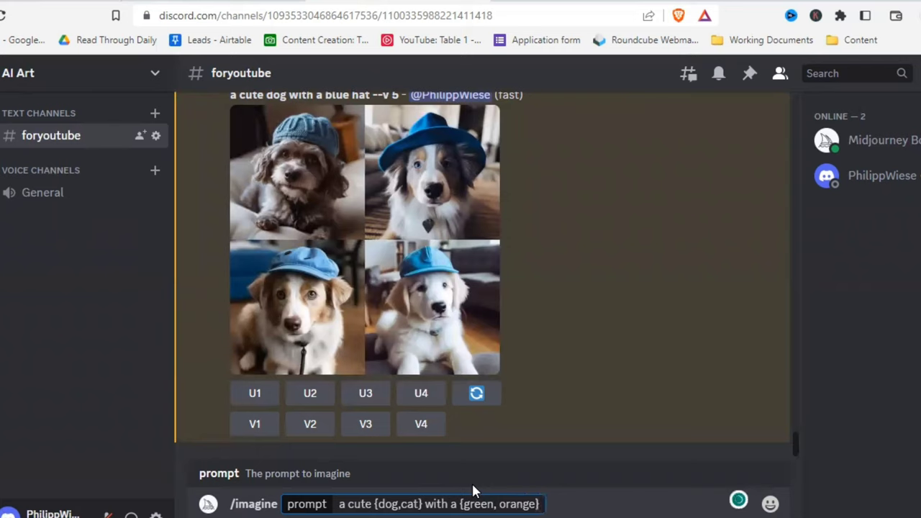
type(" {sca")
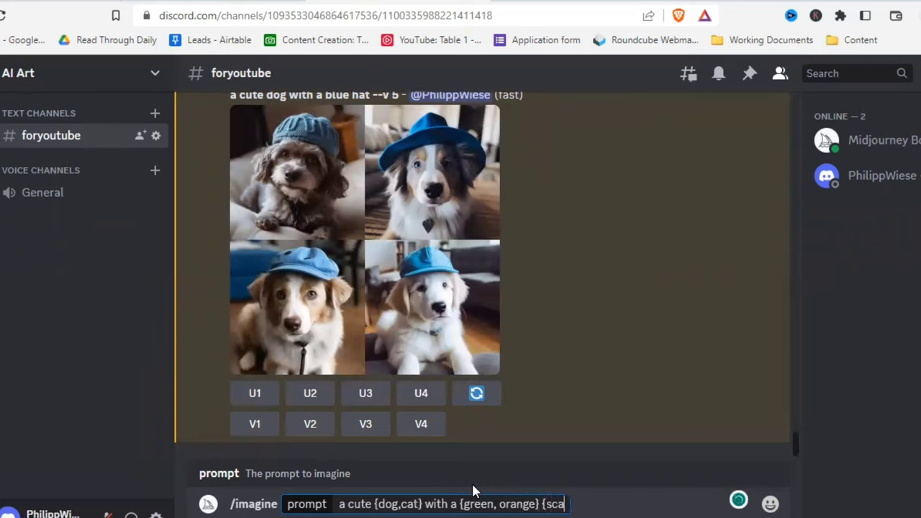
type("rf,hat} --v")
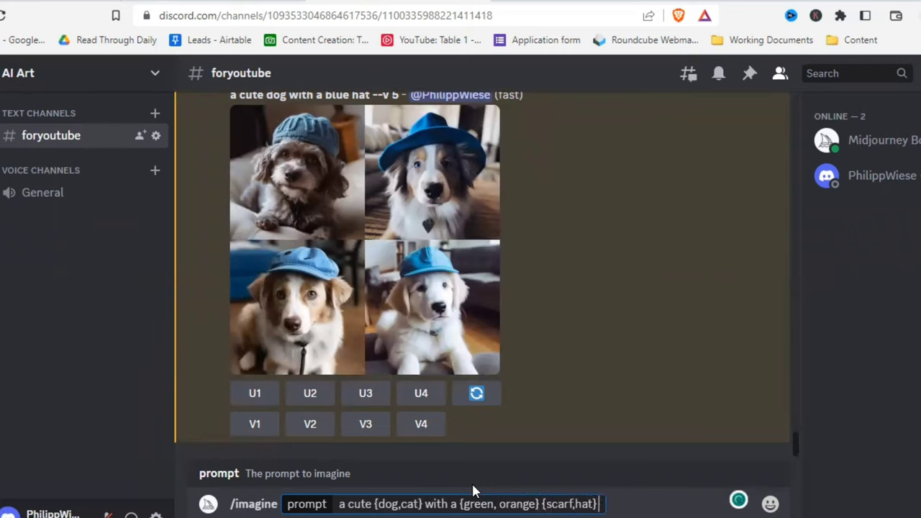
type(" 5")
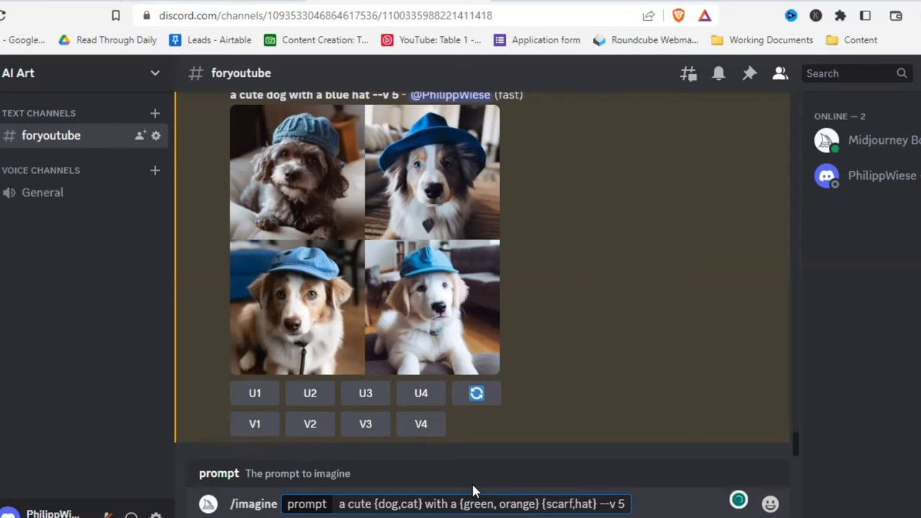
key("Return")
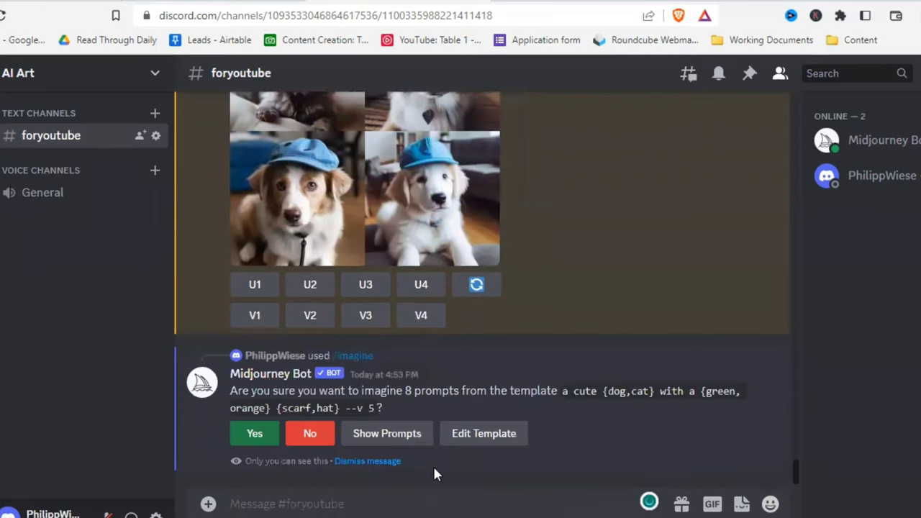
left_click(393, 435)
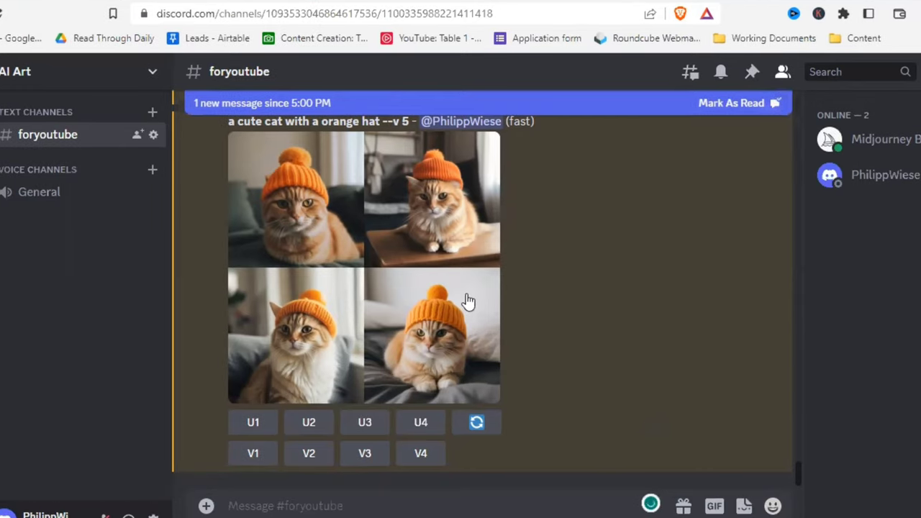
Step: Examine the generated image grids of cute cats and dogs with orange and green hats and scarves
left_click(440, 288)
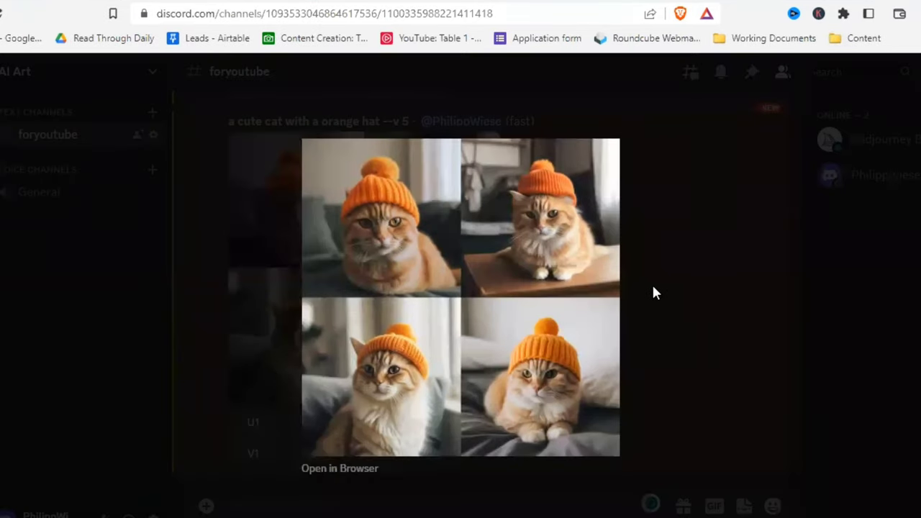
left_click(652, 283)
scroll(502, 269, "up", 10)
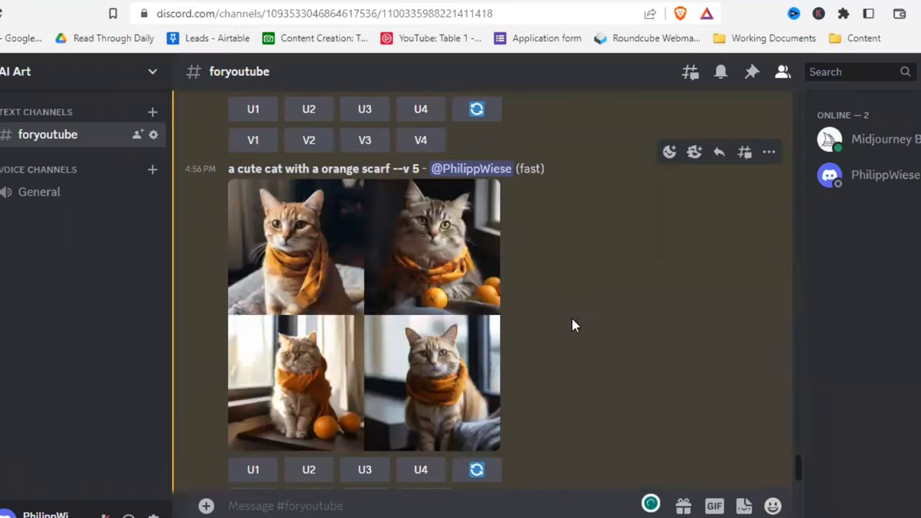
scroll(571, 323, "up", 5)
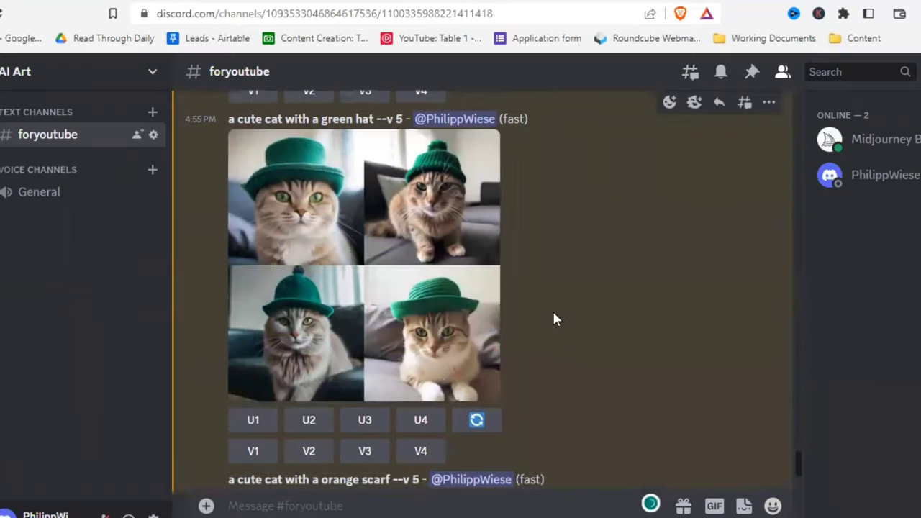
scroll(553, 319, "up", 6)
scroll(554, 319, "up", 5)
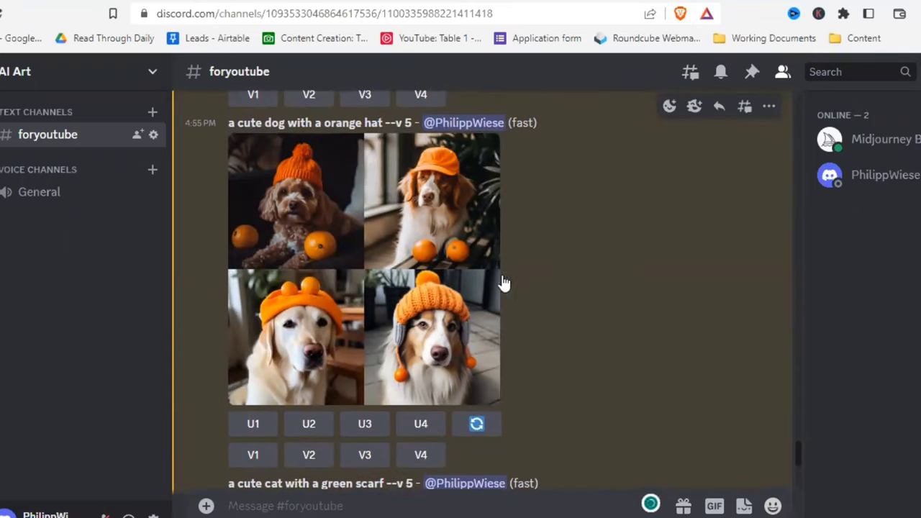
scroll(566, 301, "up", 4)
scroll(567, 301, "up", 2)
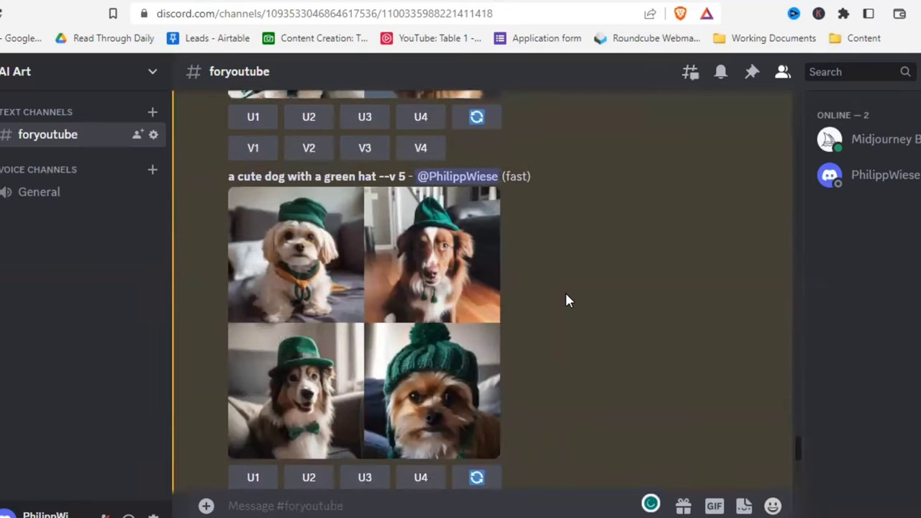
scroll(567, 301, "up", 6)
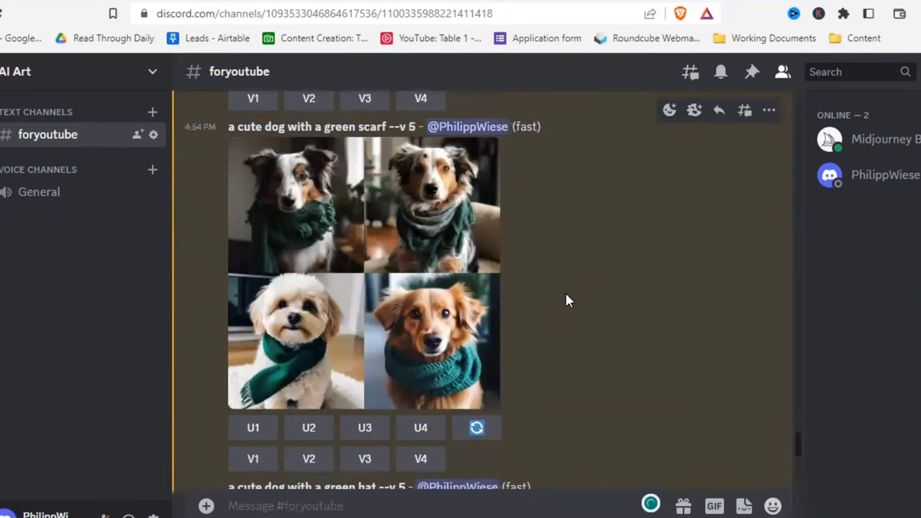
scroll(567, 301, "up", 8)
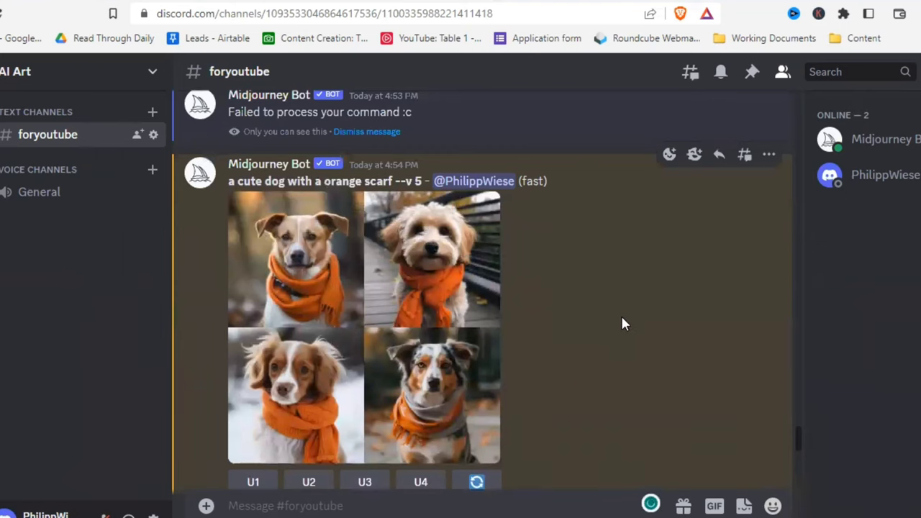
Step: Compose an /imagine command with the prompt "a cute rabbit with a green hat --v {3,4,5,5.1}"
scroll(622, 320, "down", 20)
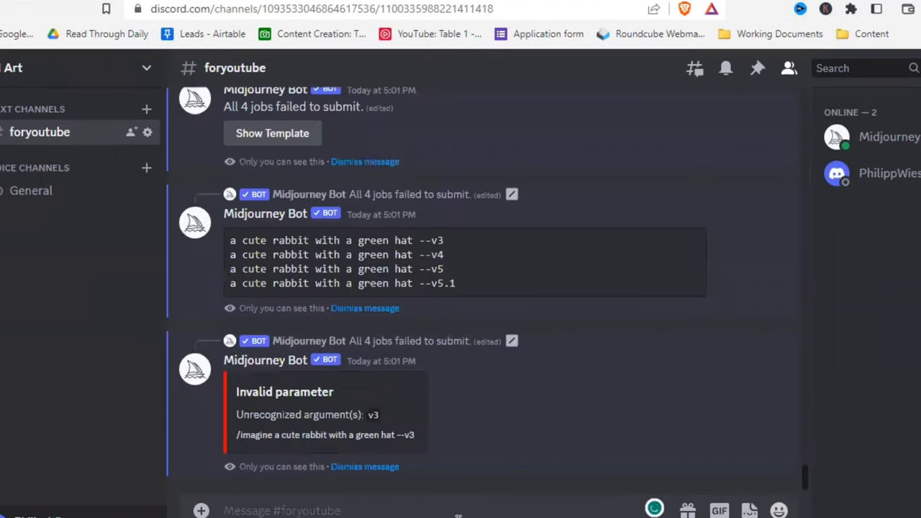
type("/ima")
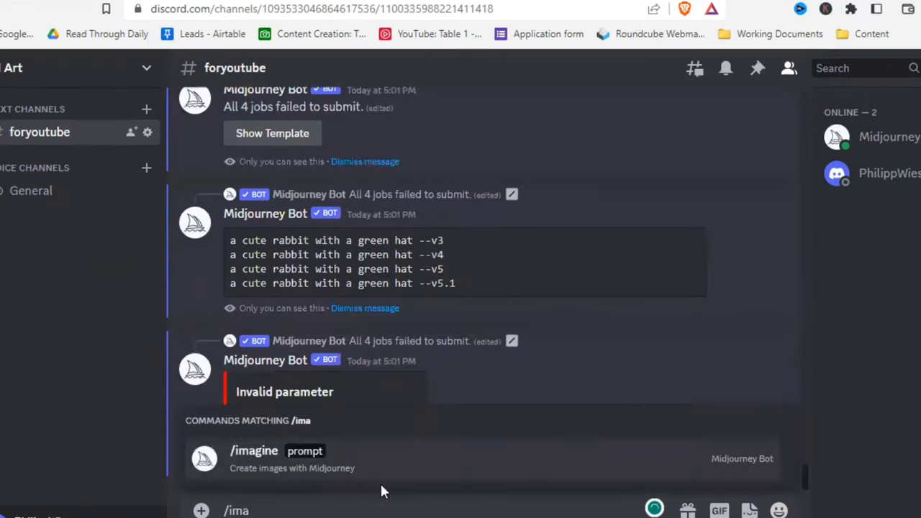
left_click(381, 461)
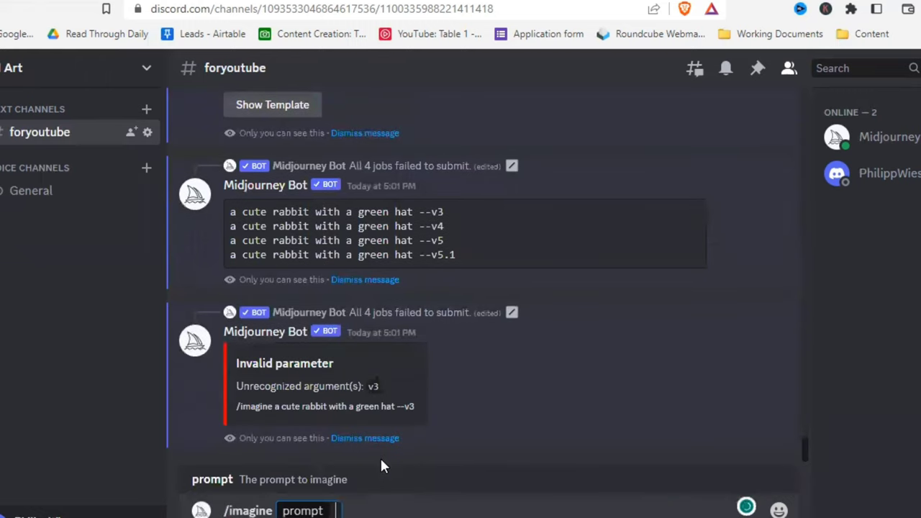
type("a cute rabb")
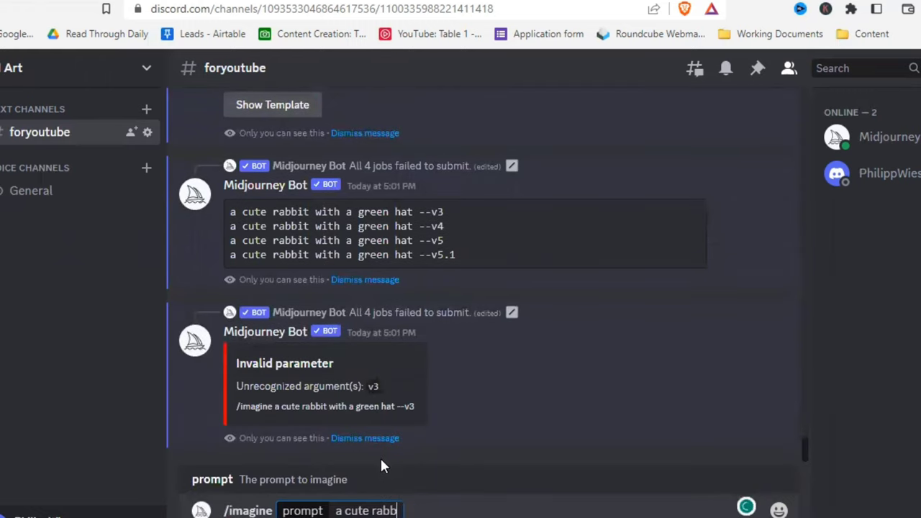
type("it with a gre")
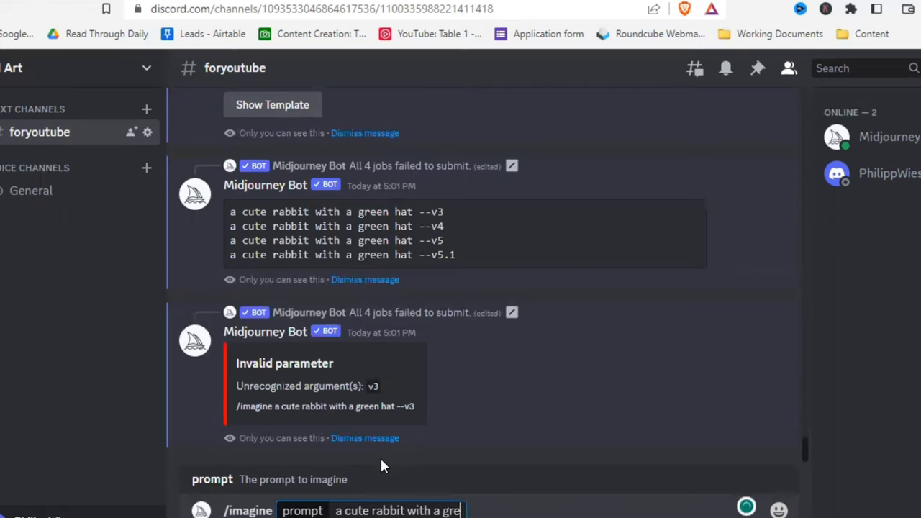
type("en hat --")
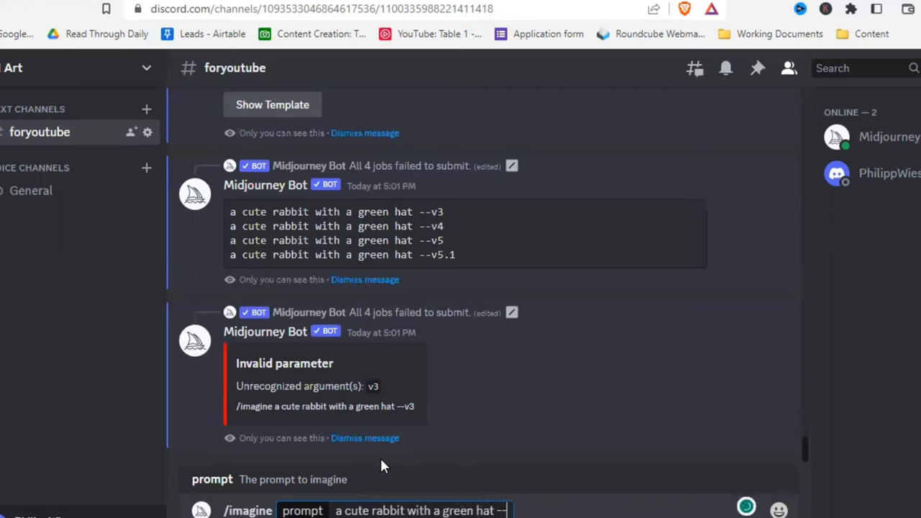
type("v")
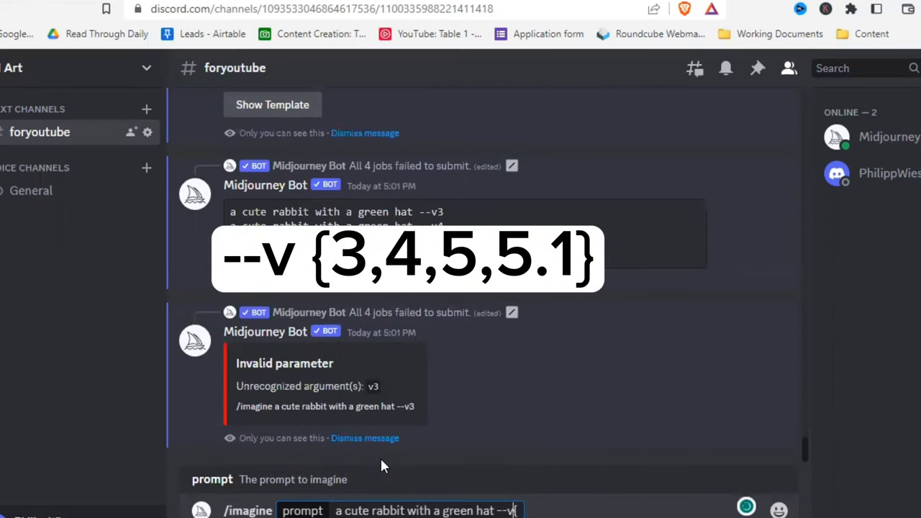
type(" {3,4,5")
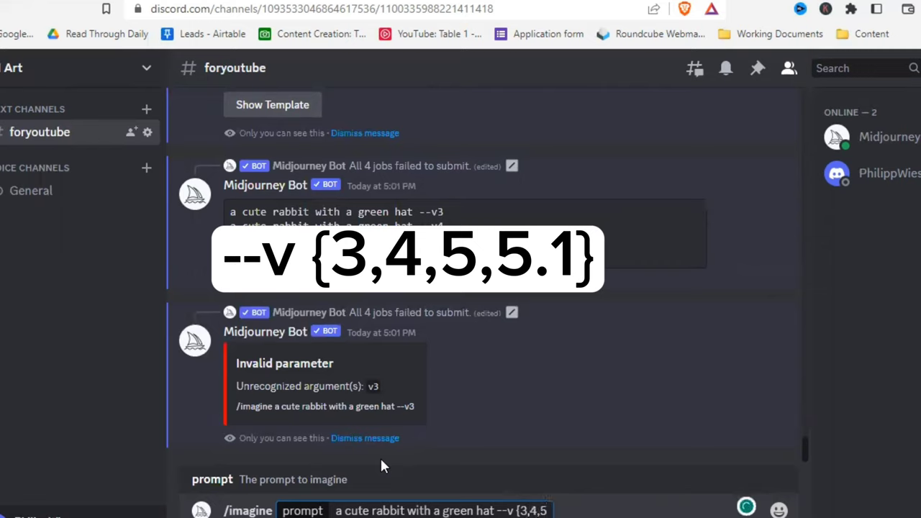
type(",5.1}")
Step: Submit the rabbit prompt template, show its expanded prompts and approve generating all of them
key("Return")
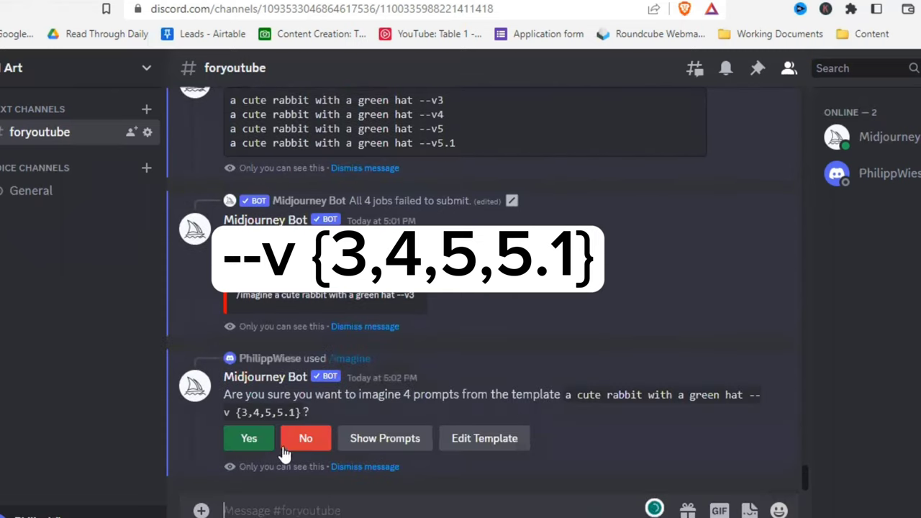
left_click(380, 442)
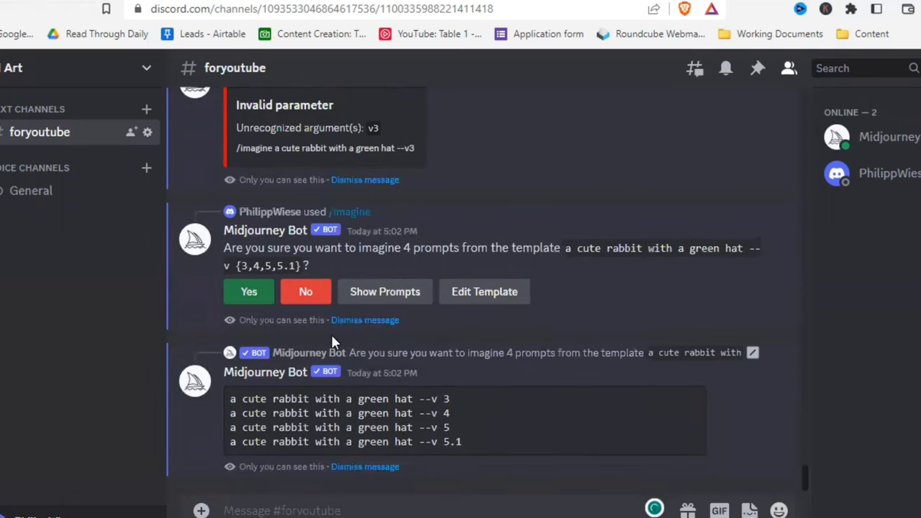
left_click(250, 294)
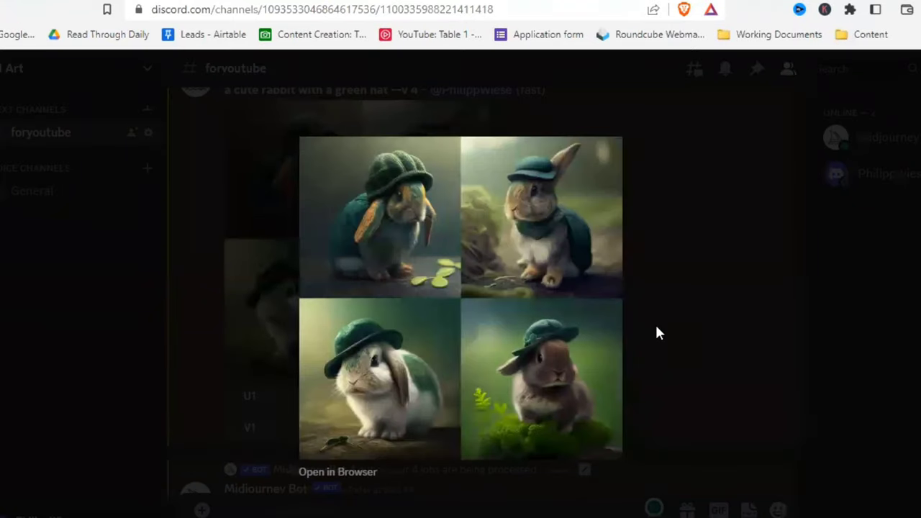
Step: Compare the green-hat rabbit grids across model versions 4, 5, 3 and 5.1, enlarging individual grids
left_click(657, 333)
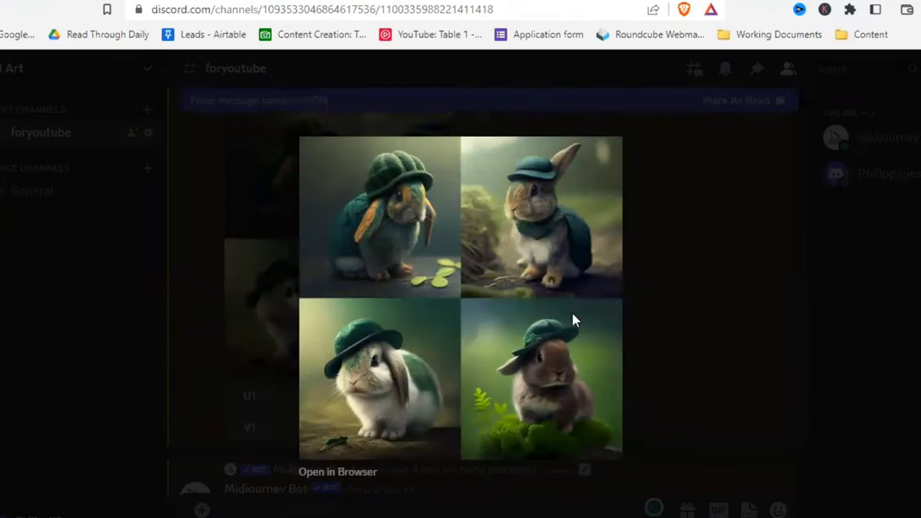
scroll(575, 304, "down", 4)
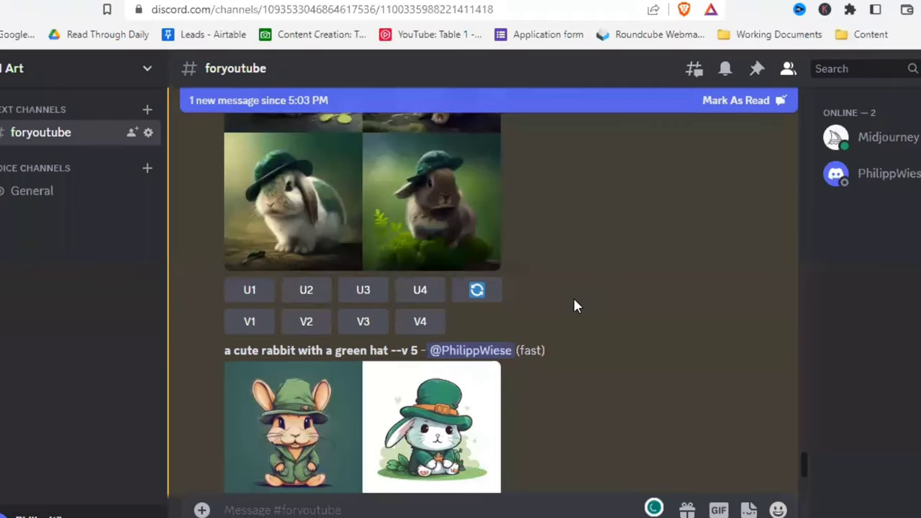
left_click(390, 323)
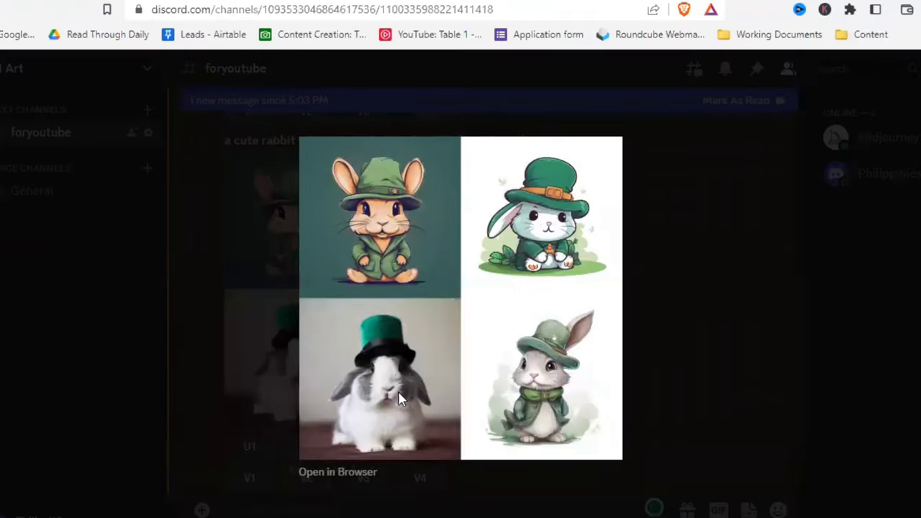
left_click(648, 293)
scroll(597, 289, "down", 3)
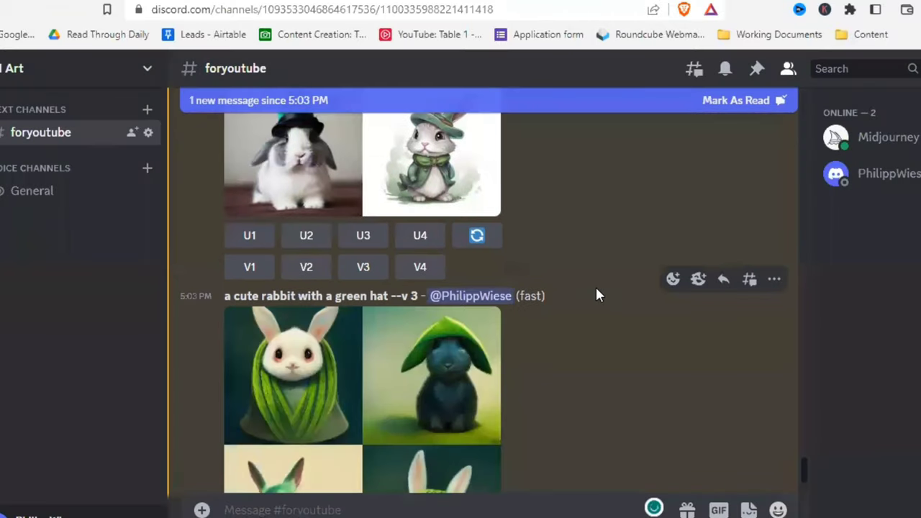
scroll(597, 294, "down", 7)
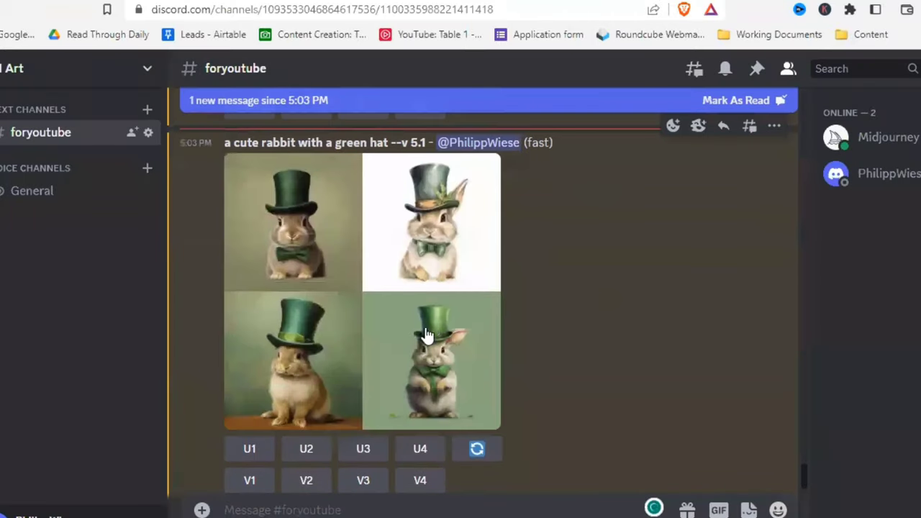
left_click(443, 356)
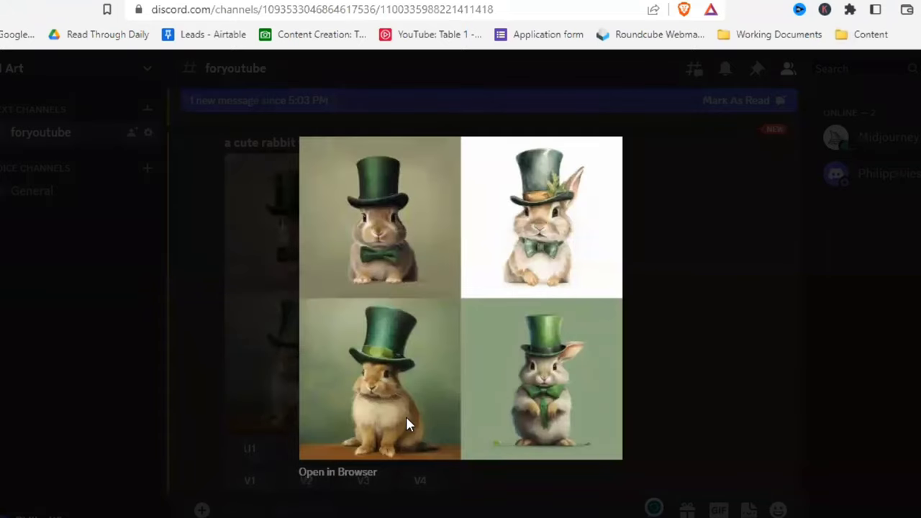
left_click(648, 349)
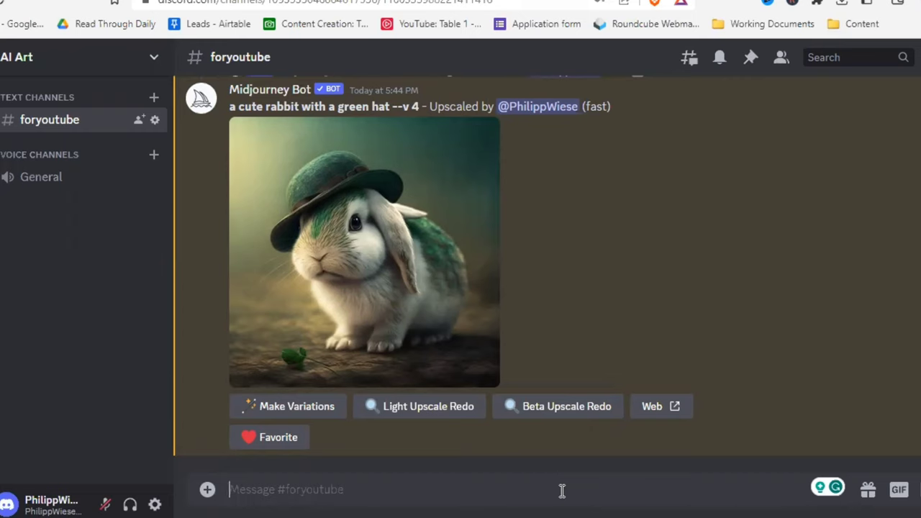
Step: Start a /blend command and check which optional parameters it offers
type("/blen")
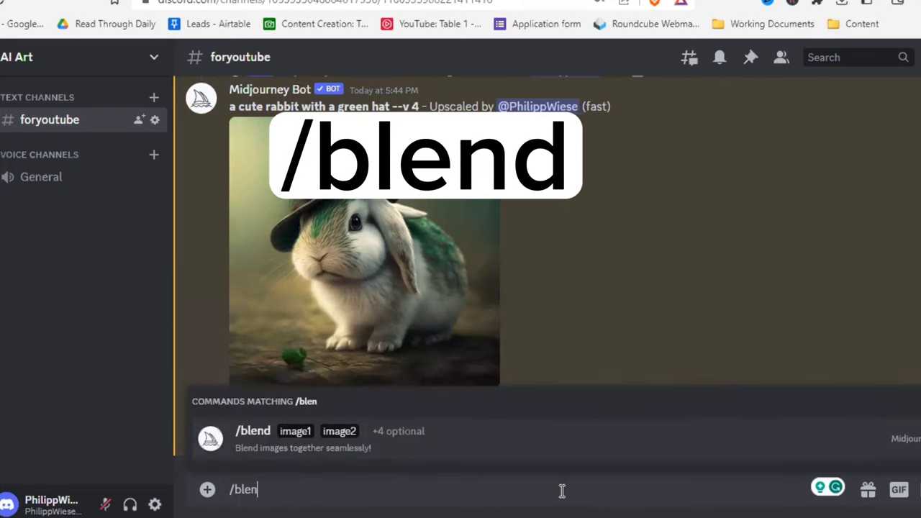
left_click(504, 449)
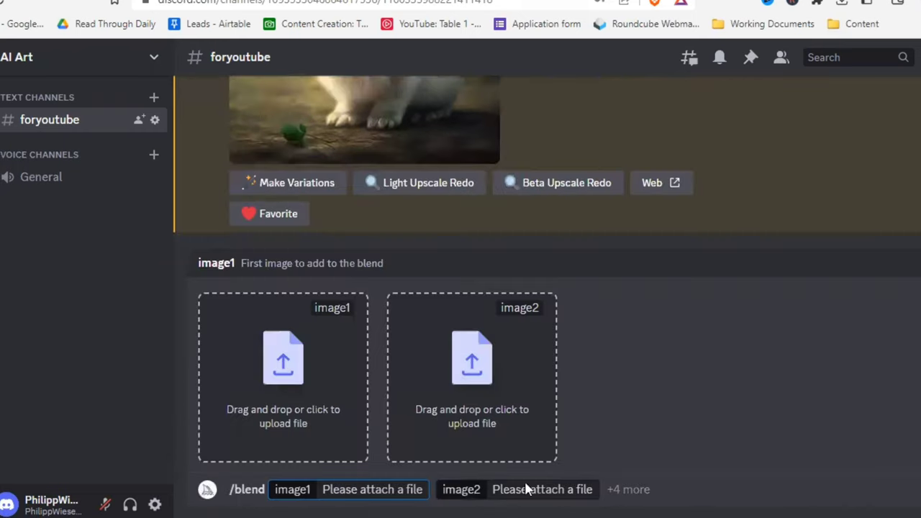
left_click(621, 489)
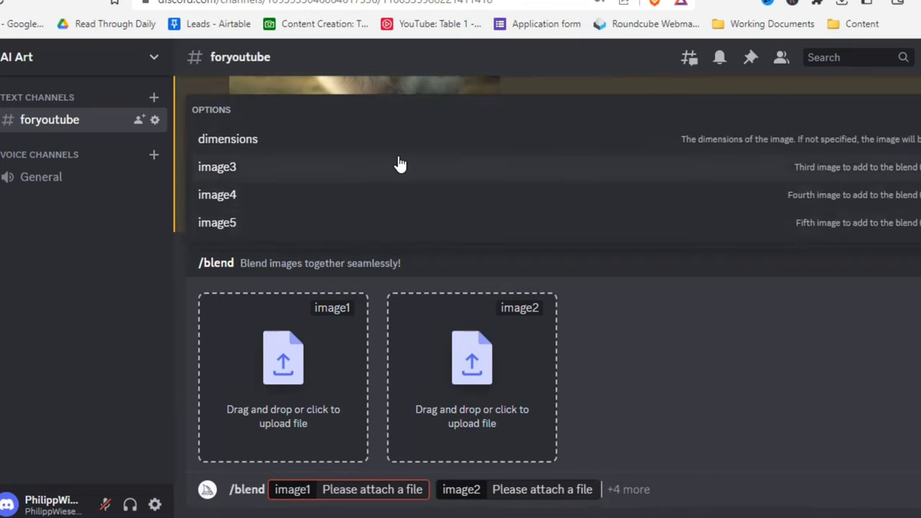
left_click(662, 421)
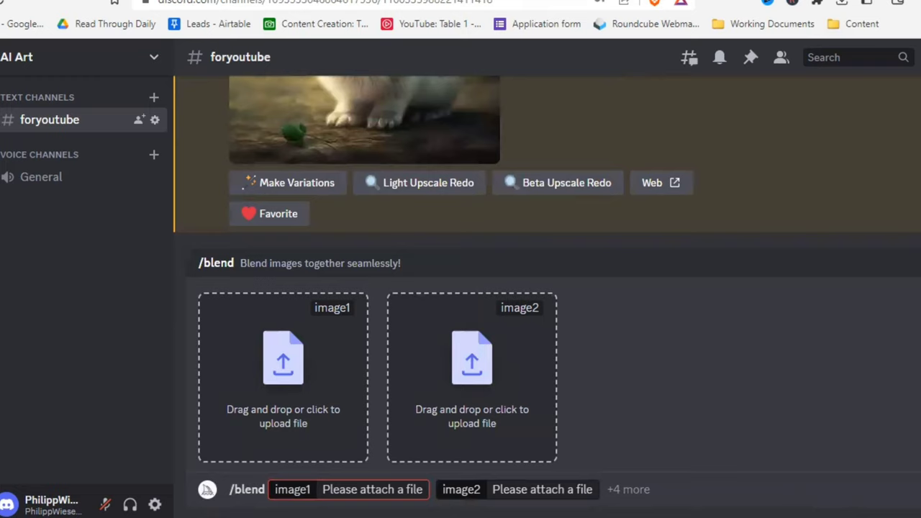
Step: Blend "Dark Pentagram 32.png" as image1 with "a watercolor pic --v 5 3.png" as image2, and view the resulting grid enlarged
left_click(323, 405)
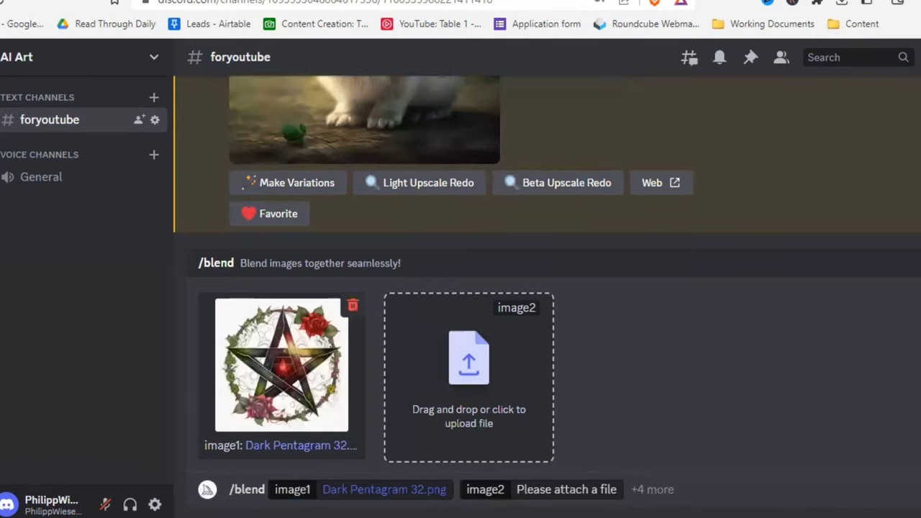
left_click(477, 407)
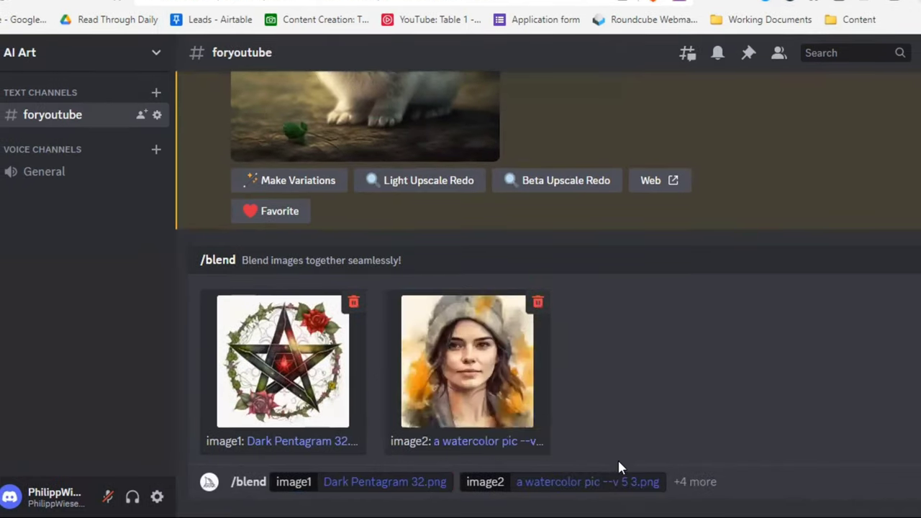
left_click(679, 483)
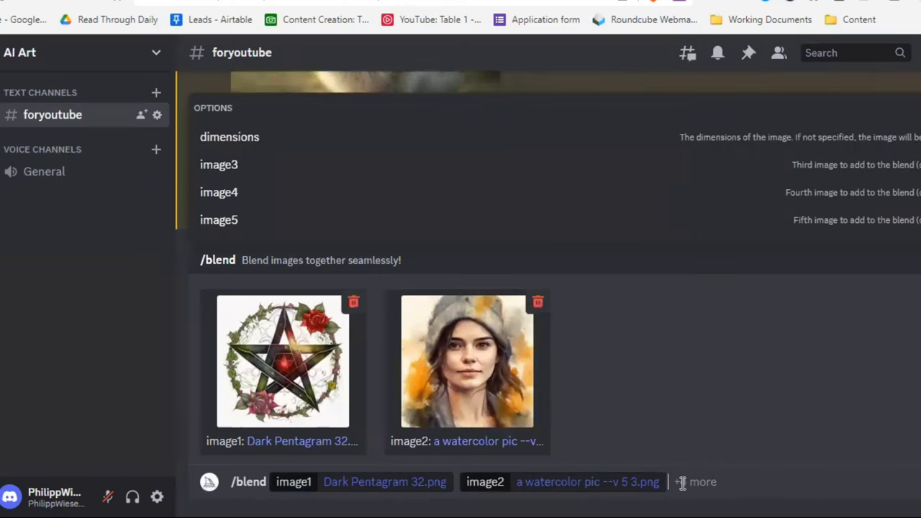
key("Return")
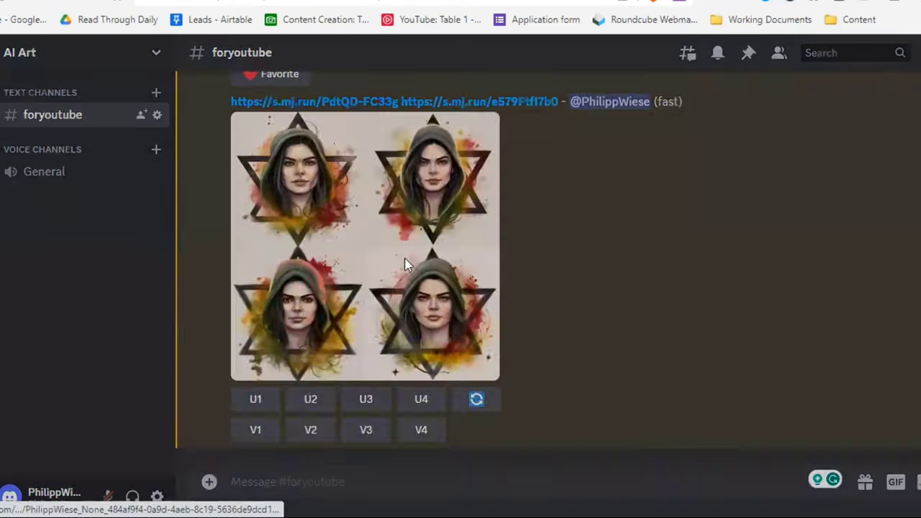
left_click(392, 270)
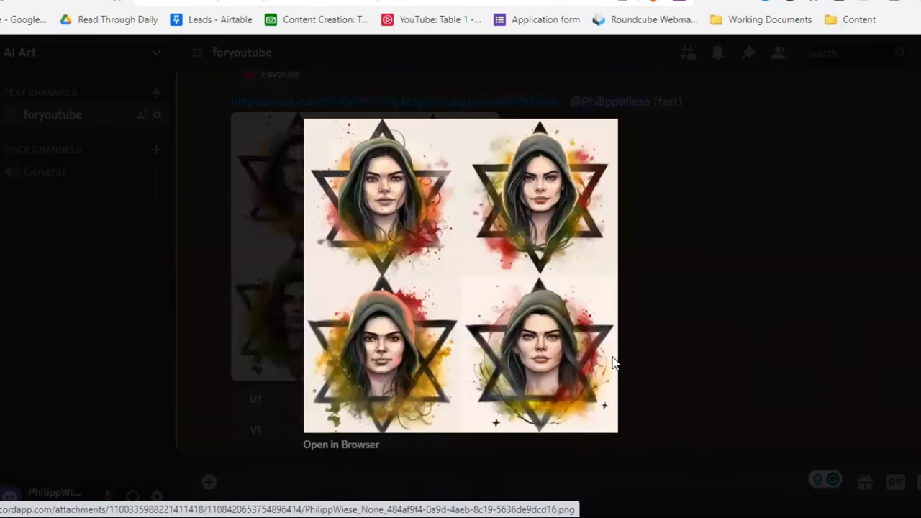
left_click(673, 313)
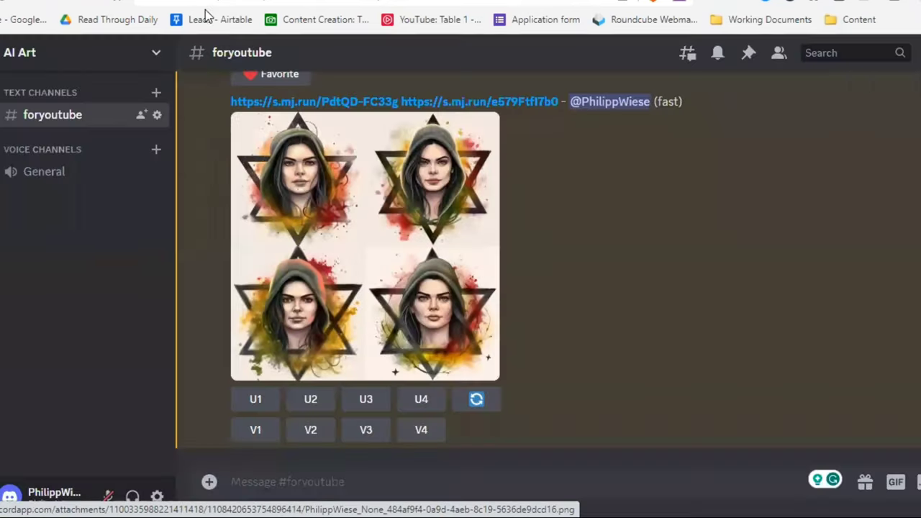
Step: Start another /blend command and attach the rainforest landscape photograph as image1
left_click(437, 483)
type("/blend")
left_click(414, 437)
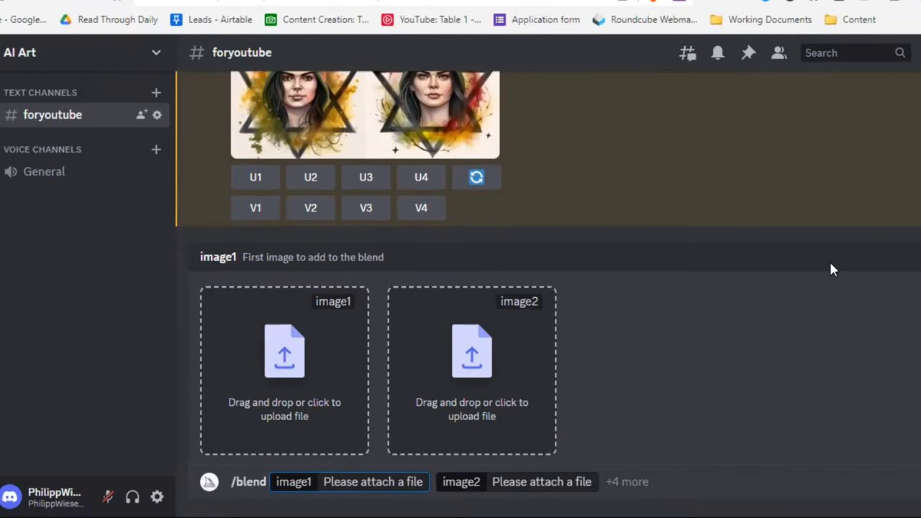
key("ctrl+v")
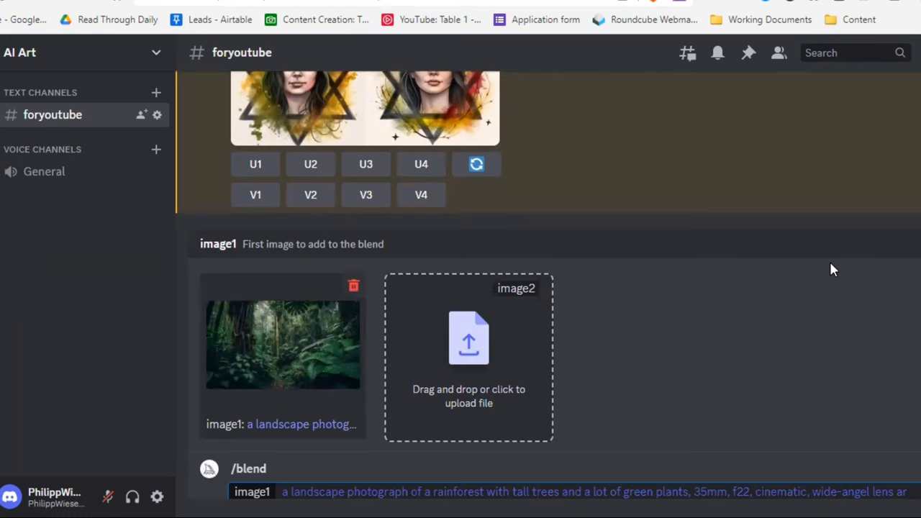
key("Return")
left_click(501, 286)
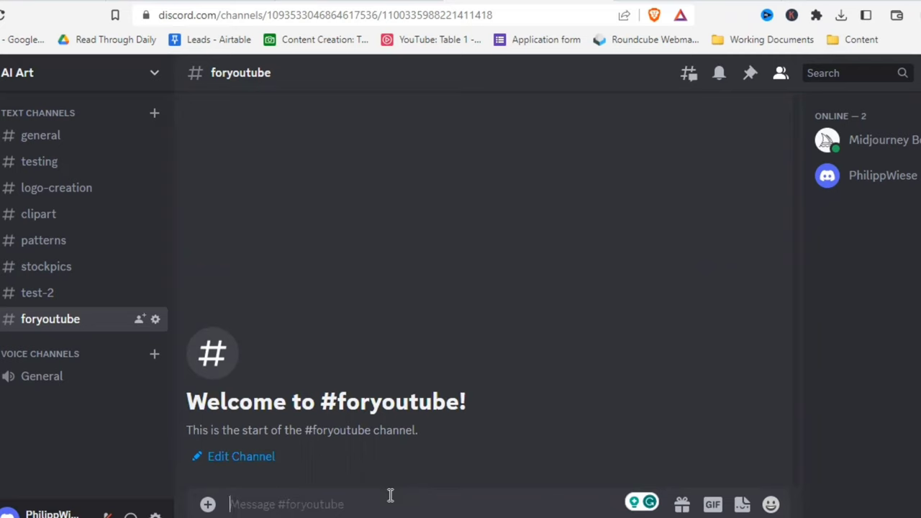
Step: Generate "vibrant green spring flower meadow, wide mountain range in the background, golden hour" with /imagine and view the resulting grid enlarged
type("/imagine")
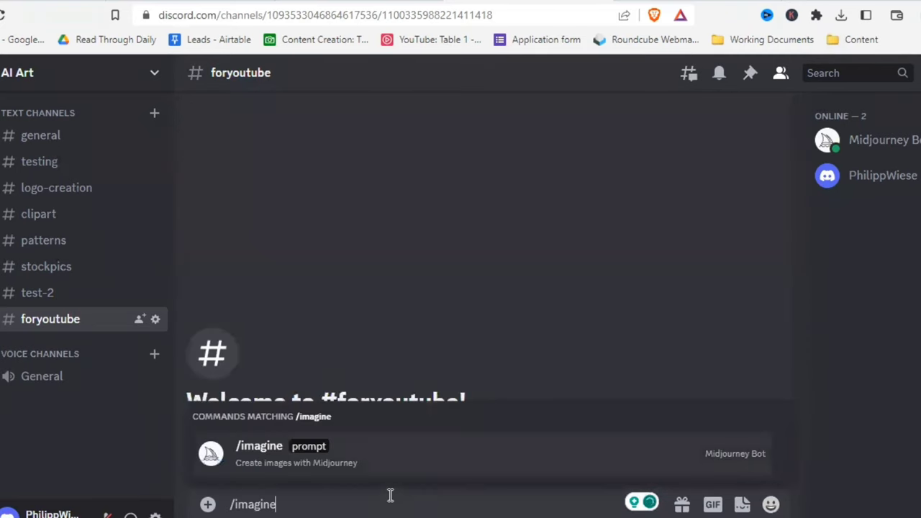
left_click(323, 447)
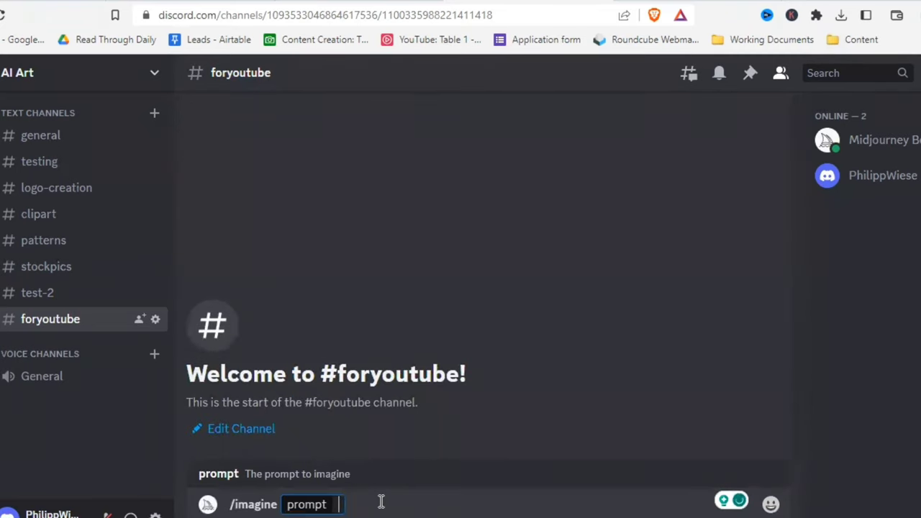
type("vibrant green")
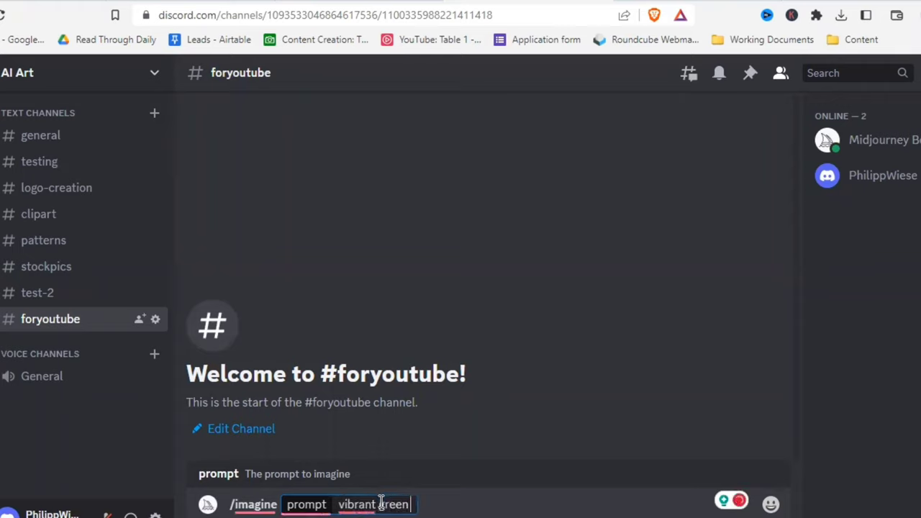
type(" sprin")
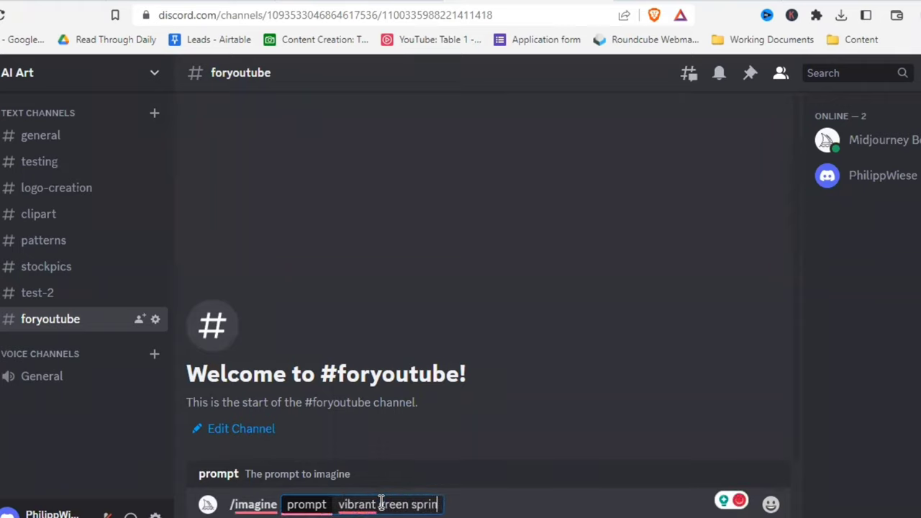
type("g flower meadow")
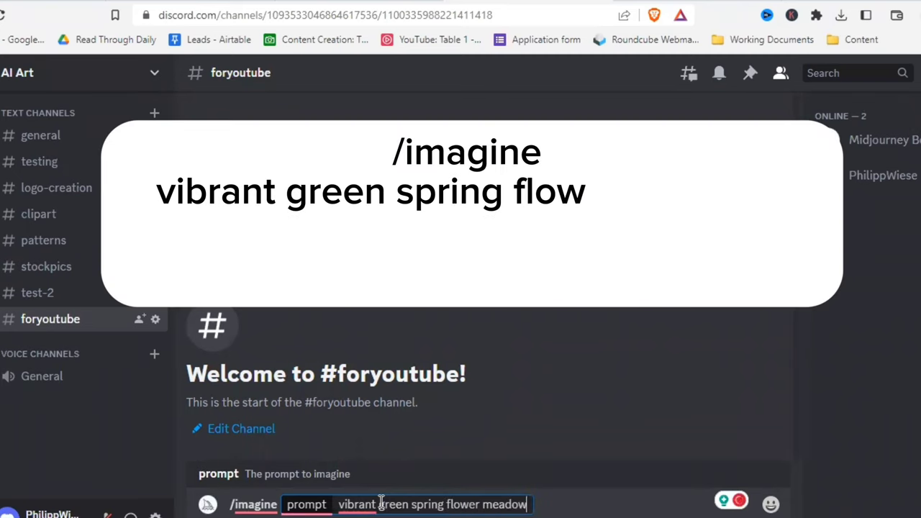
type(", w")
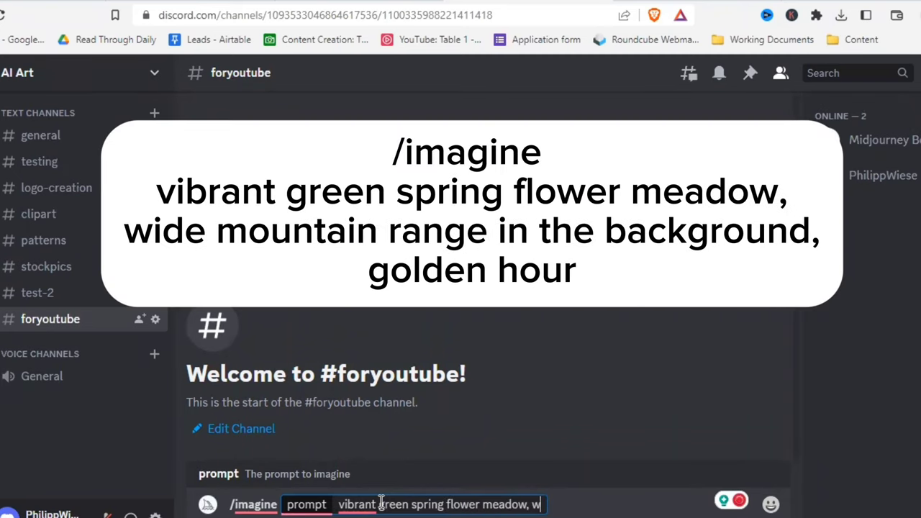
type("ide mountain r")
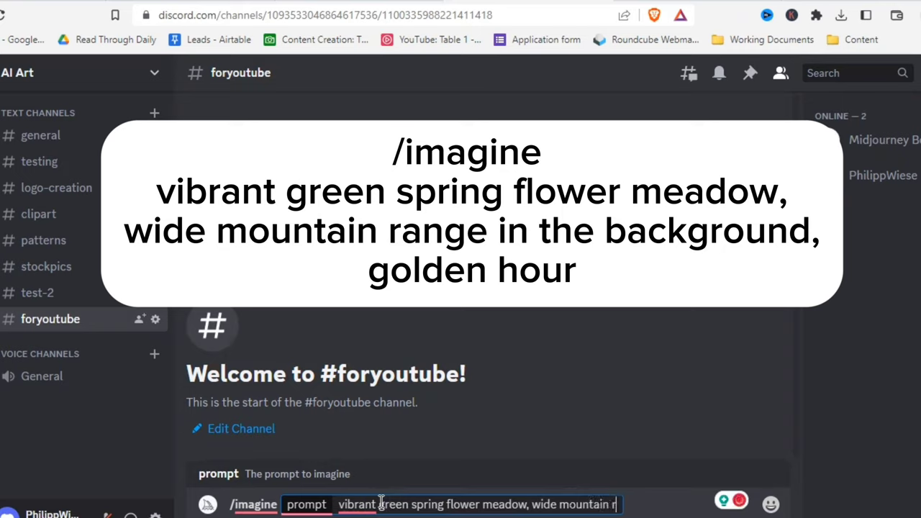
type("ange in the back")
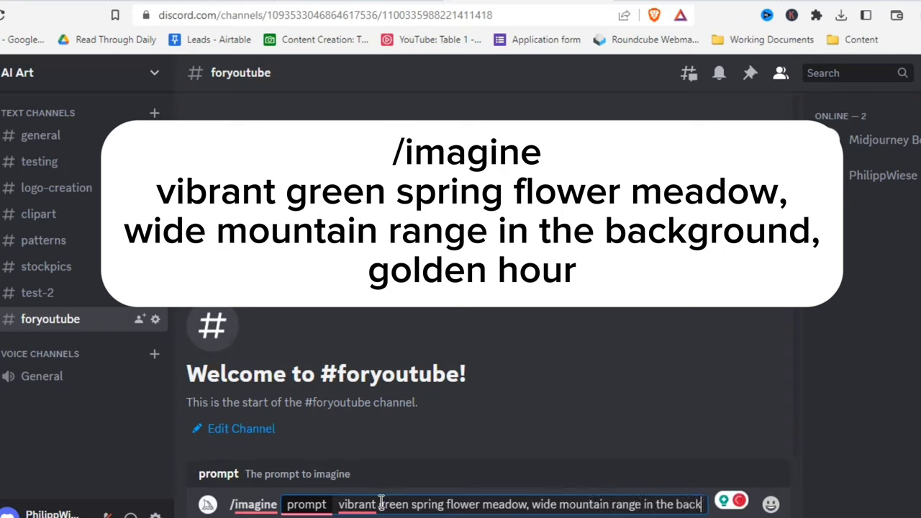
type("ground,")
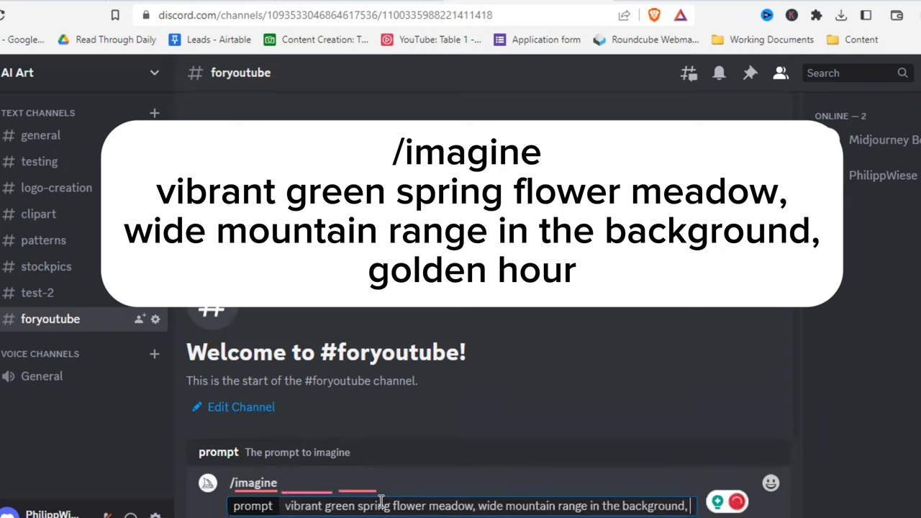
type(" golden hour")
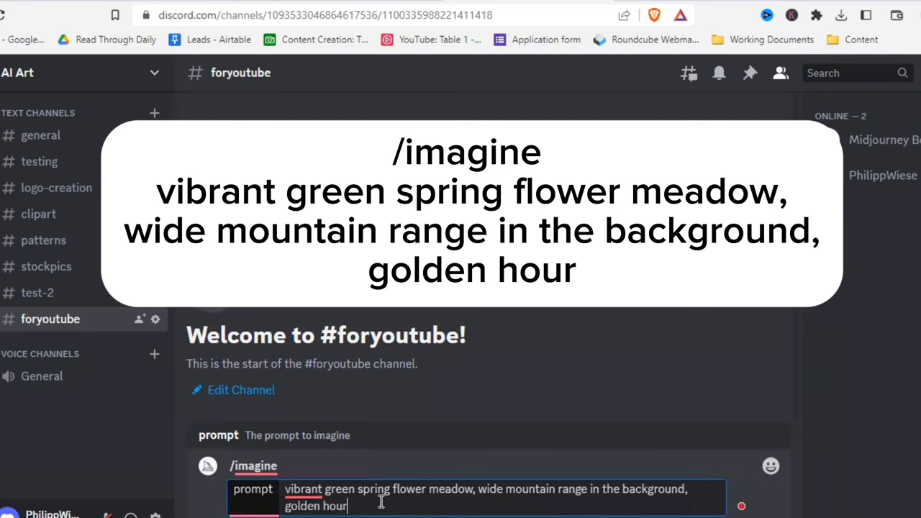
key("Return")
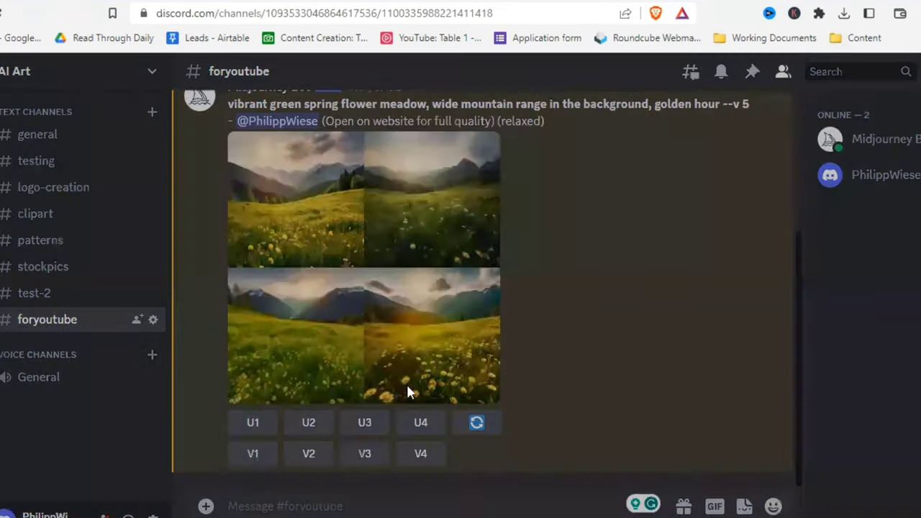
left_click(410, 391)
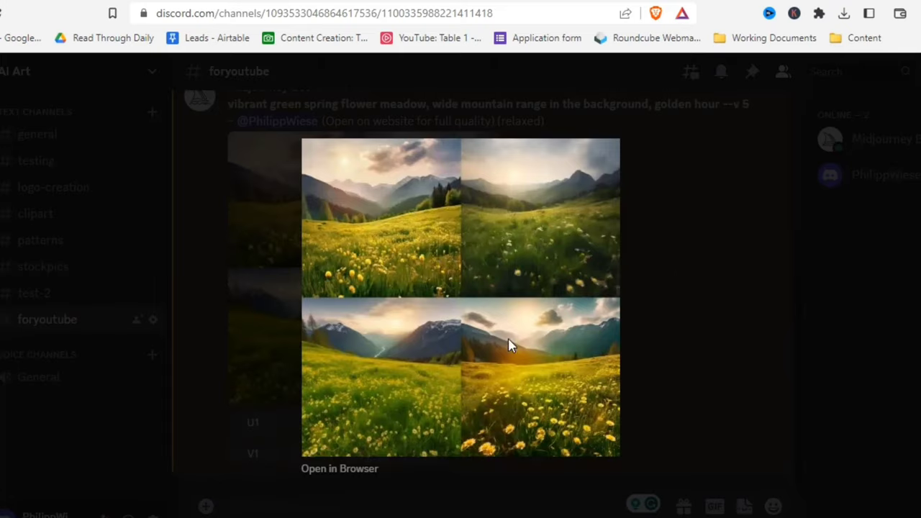
key("Escape")
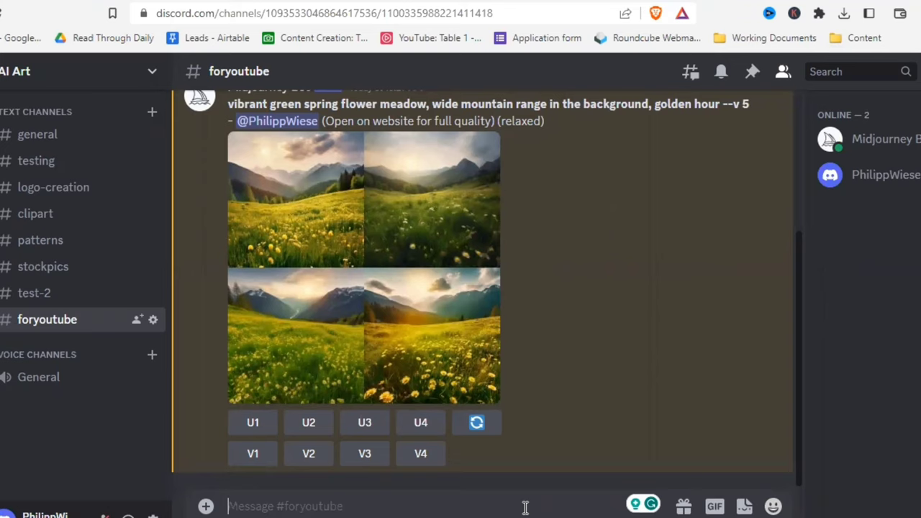
Step: Start a /prefer option set command with the option named "springmeadow" and add its optional value field
type("/")
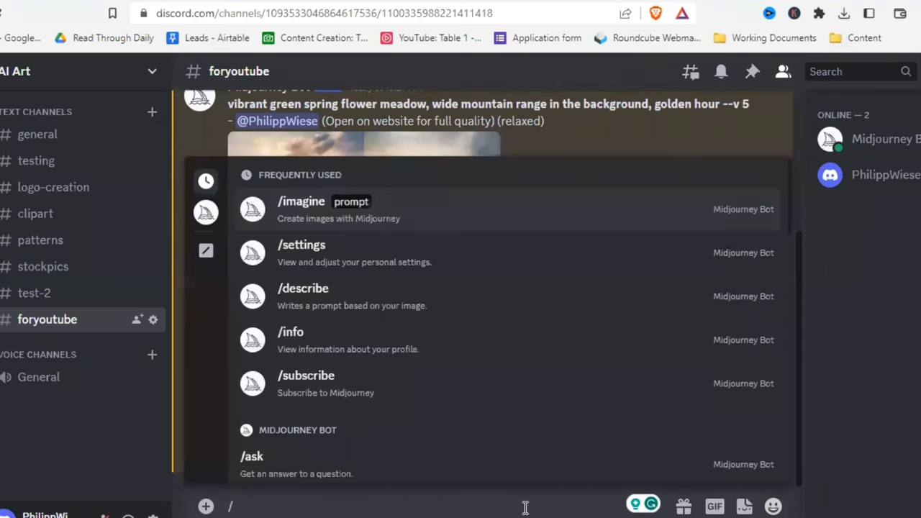
type("p")
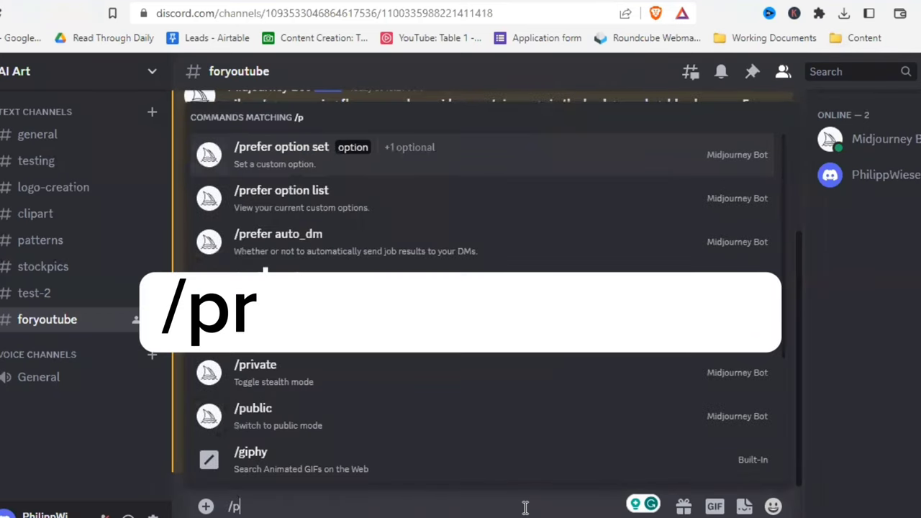
type("refer ")
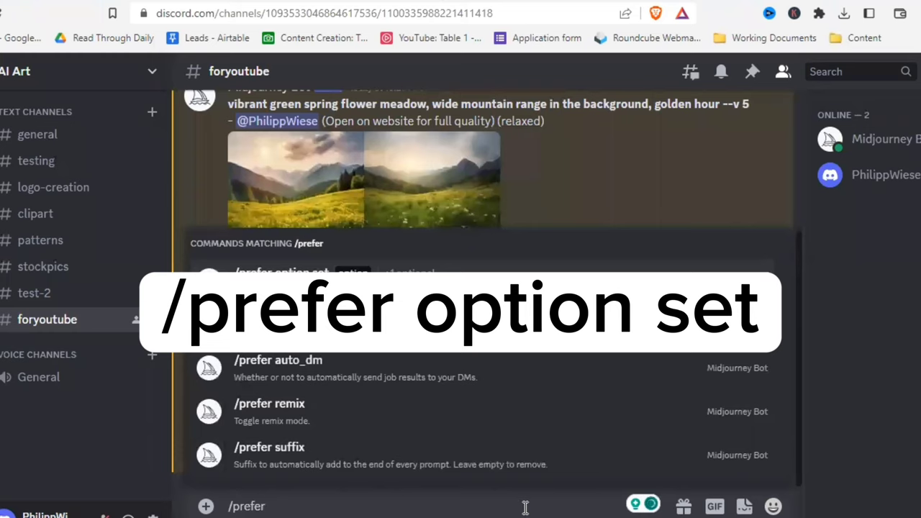
type("option set")
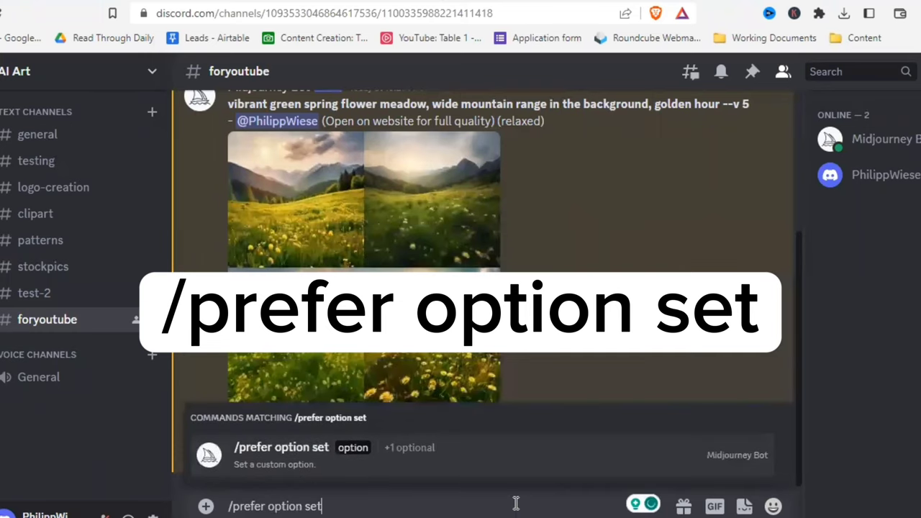
key("Tab")
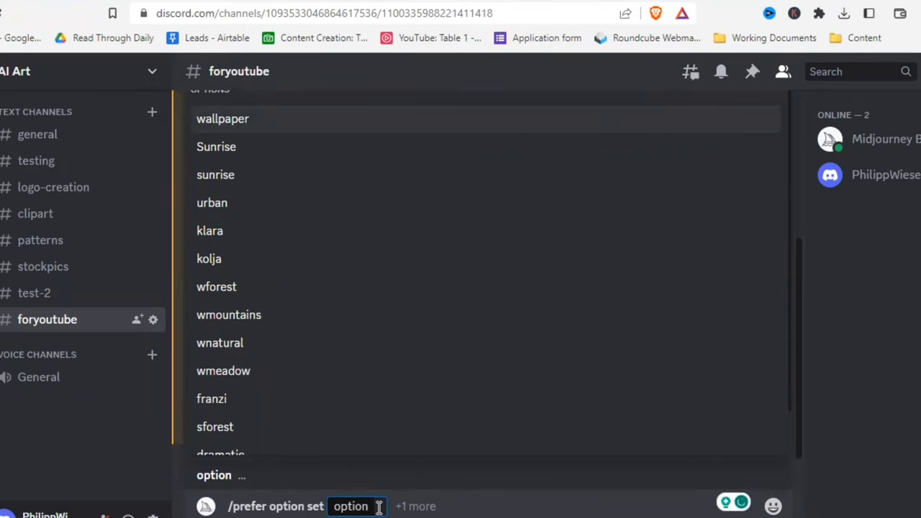
type("sp")
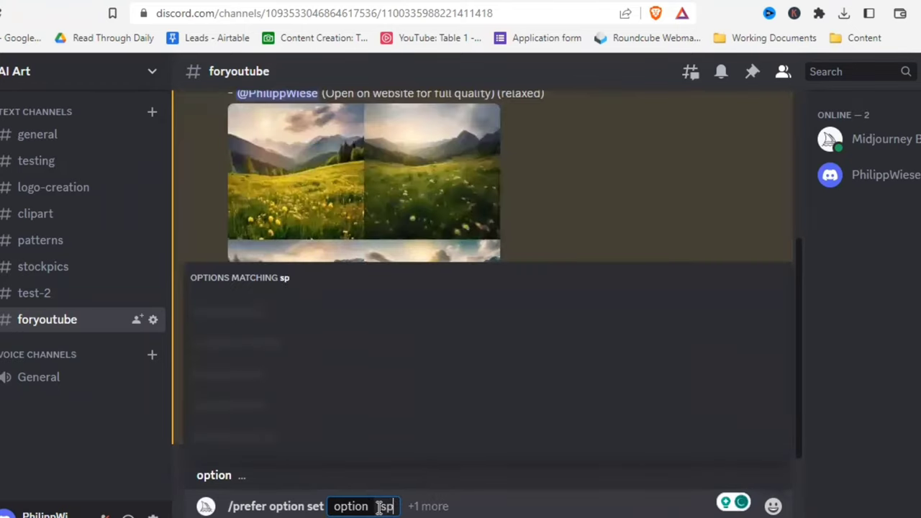
type("ringme")
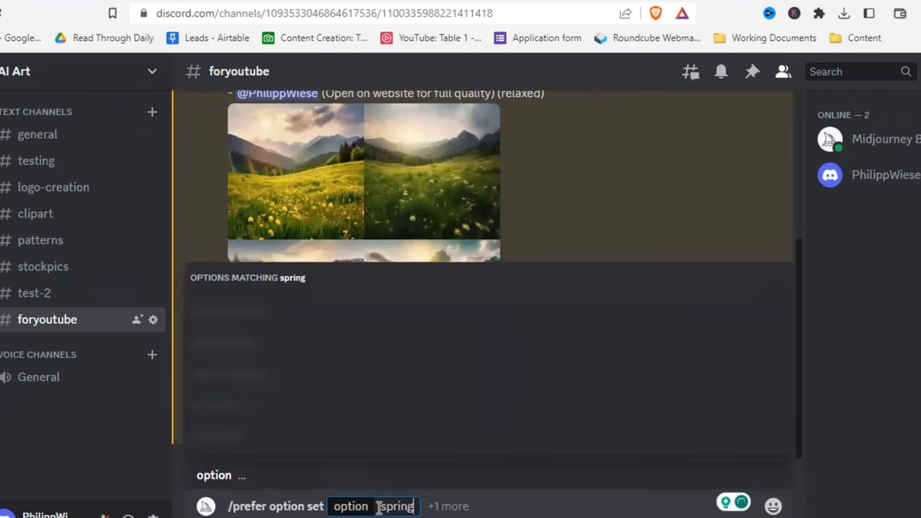
type("adow")
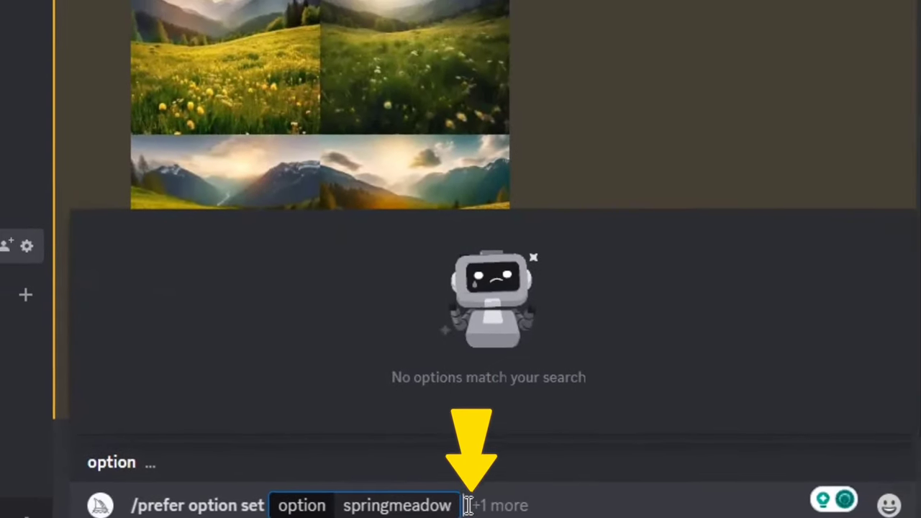
left_click(466, 504)
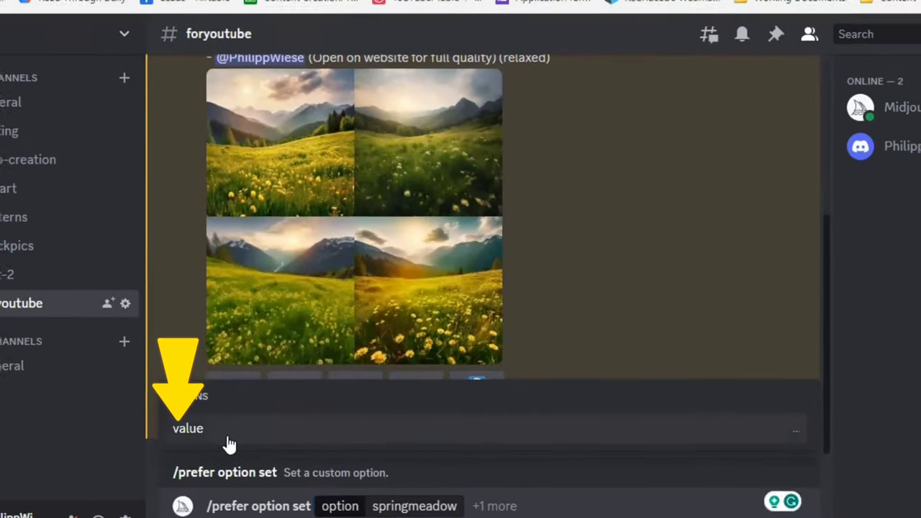
left_click(201, 432)
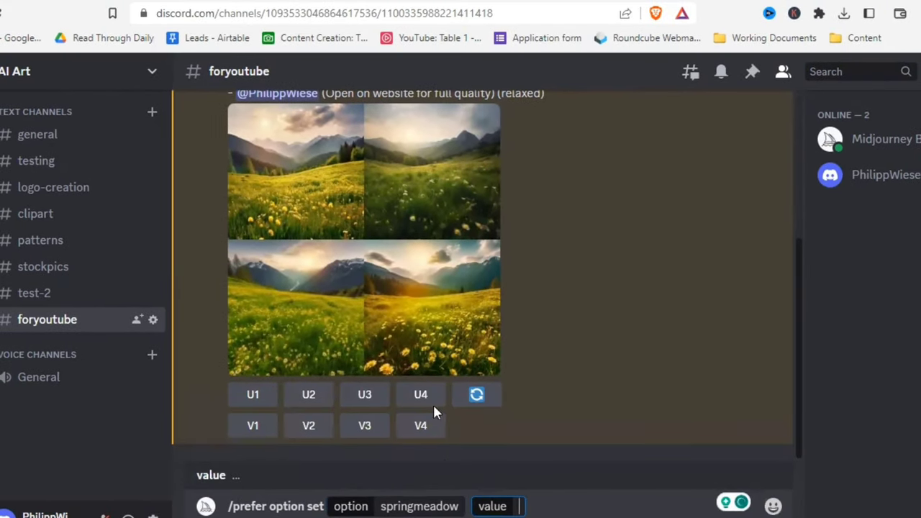
Step: Copy the meadow prompt without "--v 5" into the springmeadow option's value and save the custom option
scroll(434, 411, "up", 2)
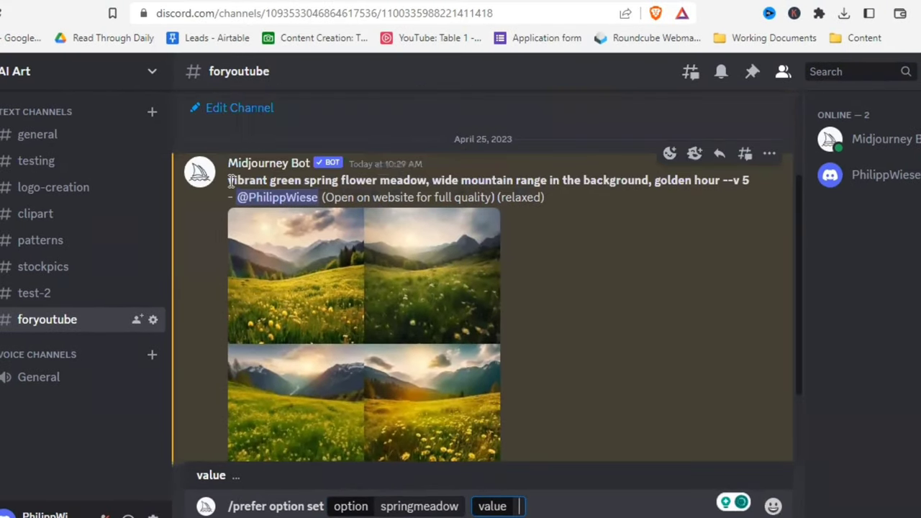
left_click_drag(231, 180, 719, 180)
key("ctrl+c")
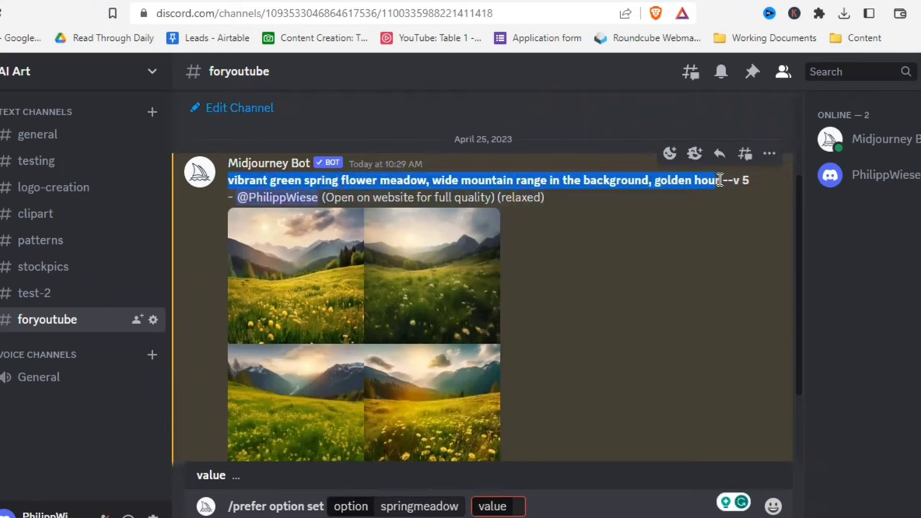
left_click(517, 506)
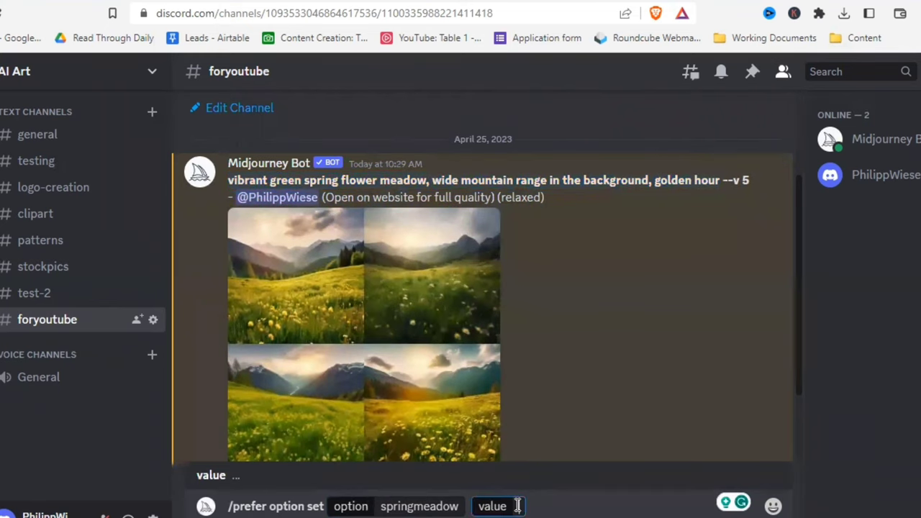
key("ctrl+v")
scroll(486, 401, "down", 2)
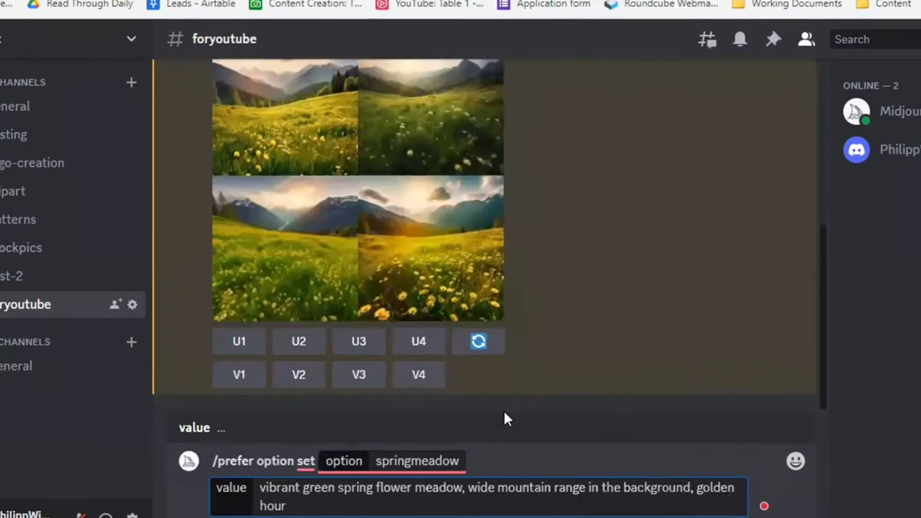
key("Return")
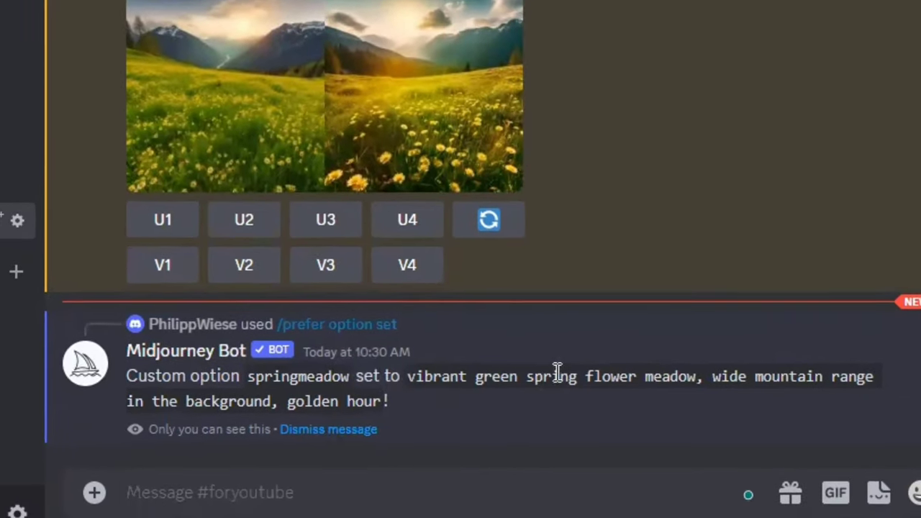
left_click_drag(409, 373, 706, 373)
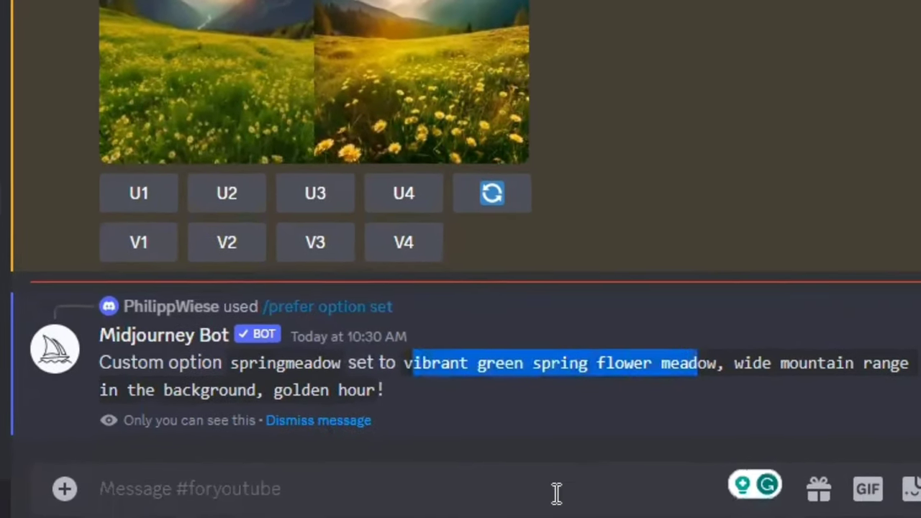
Step: Generate images with /imagine using only the saved option "--springmeadow" as the prompt
left_click(551, 495)
type("/i")
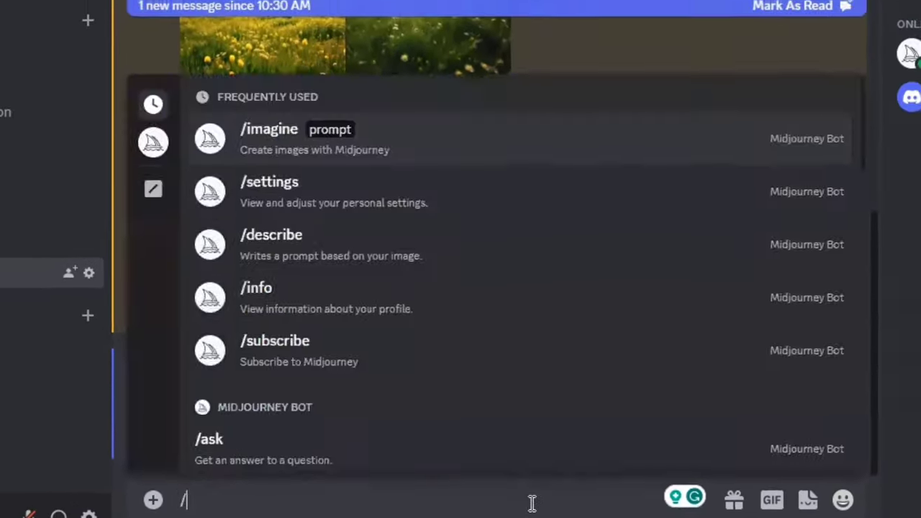
type("ma")
left_click(380, 108)
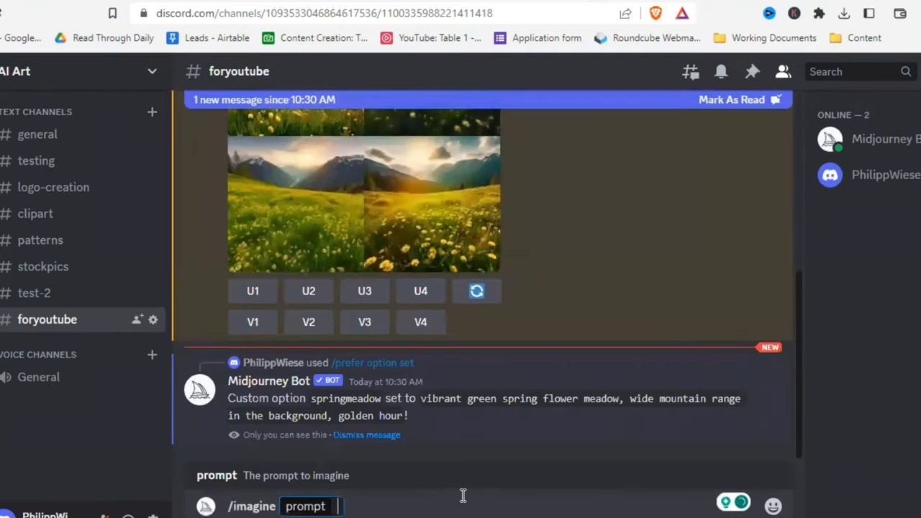
type("--spring")
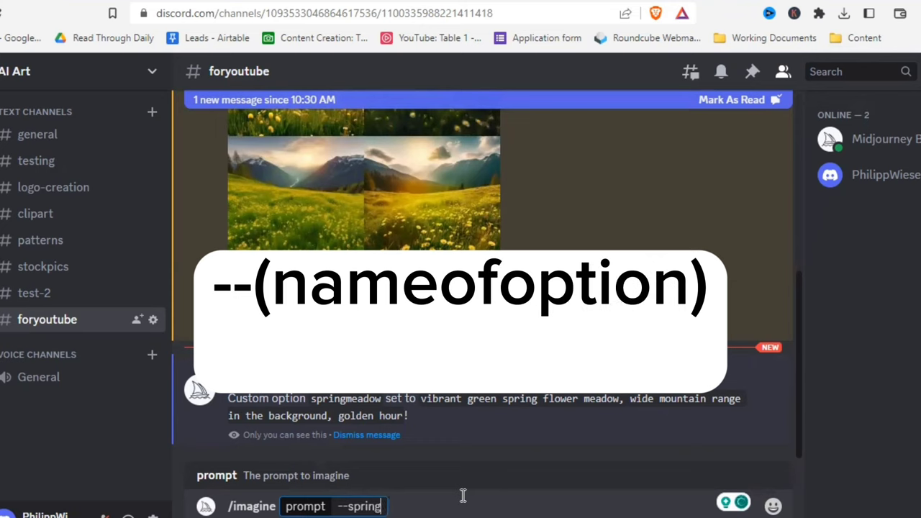
type("mewa")
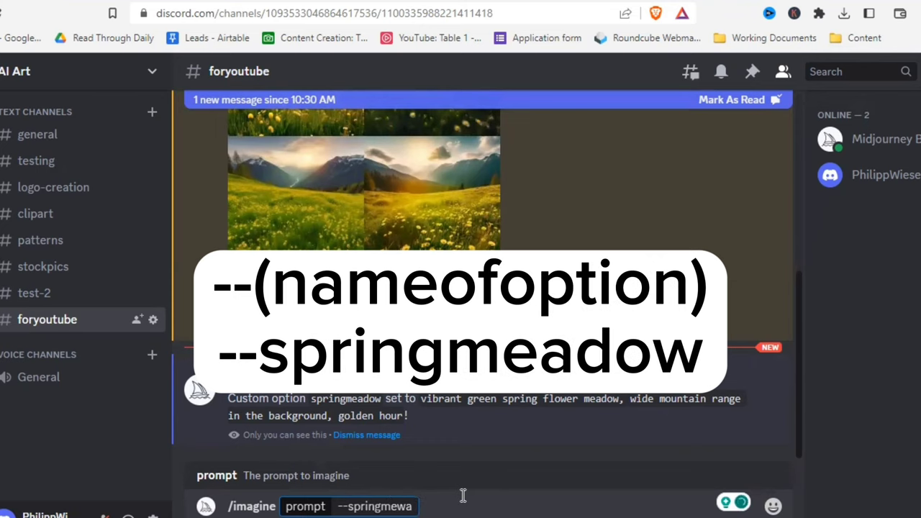
key("BackSpace")
key("BackSpace")
type("adow")
key("Return")
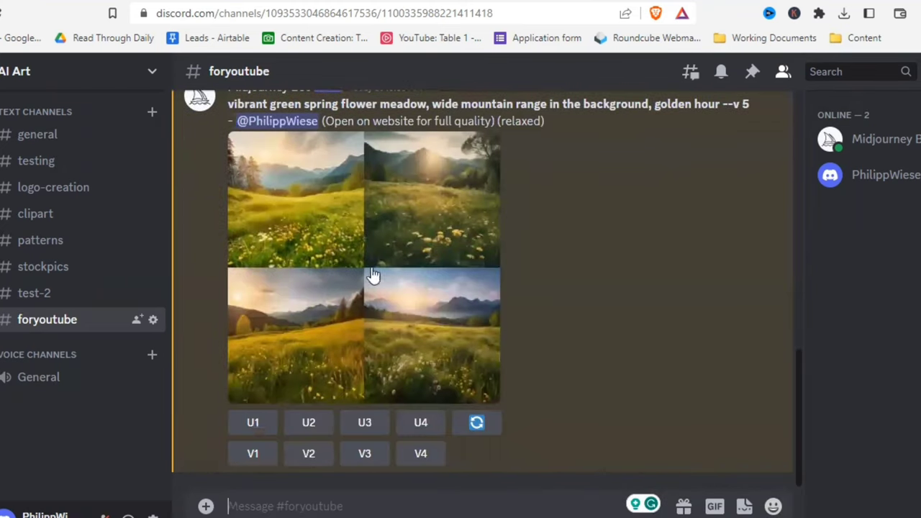
Step: Examine the prompt text above the new meadow grid and compare it with the saved springmeadow option
scroll(497, 259, "up", 2)
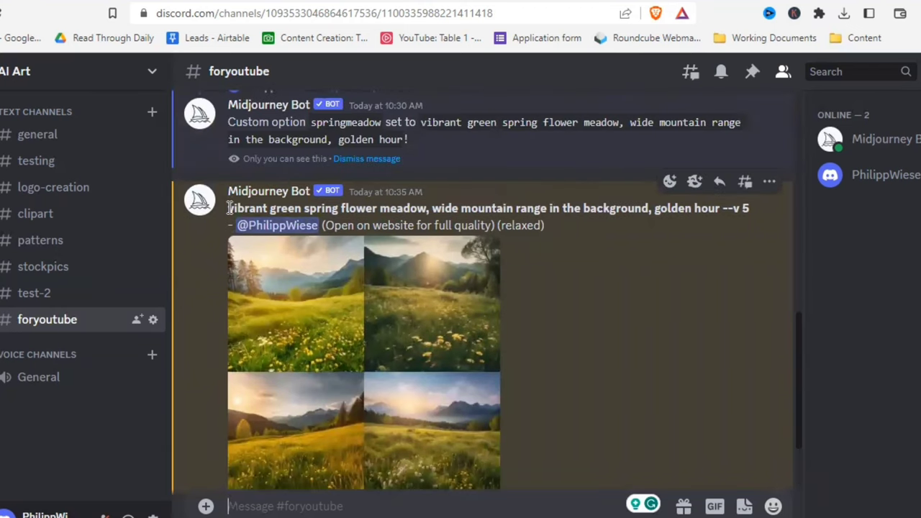
left_click_drag(229, 208, 719, 208)
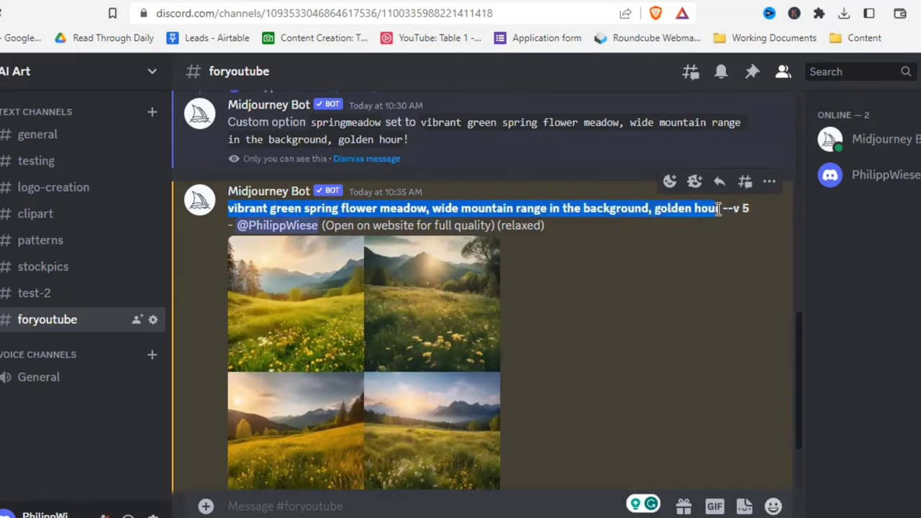
scroll(533, 344, "down", 2)
left_click(485, 506)
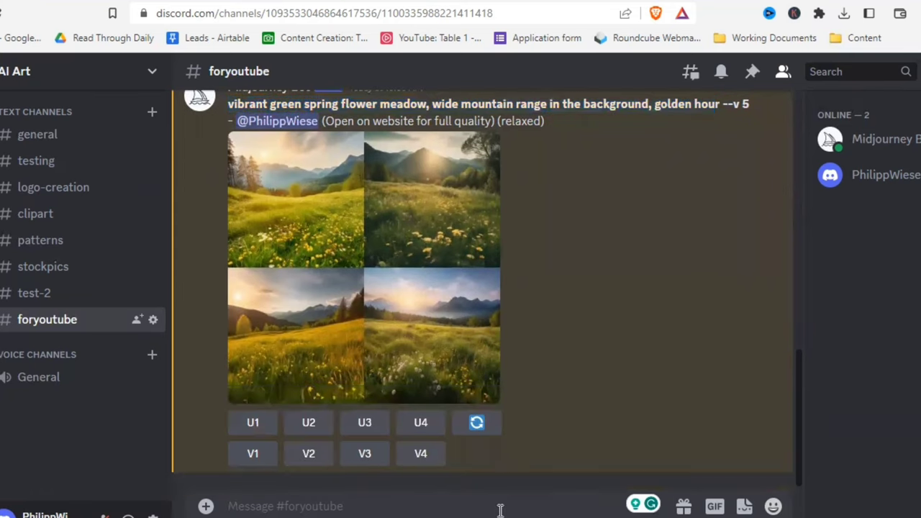
scroll(477, 350, "up", 2)
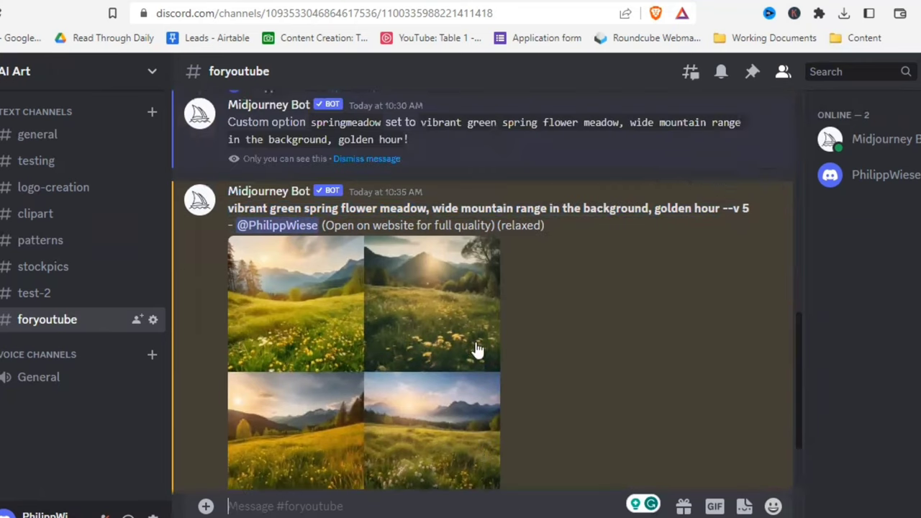
scroll(554, 390, "down", 2)
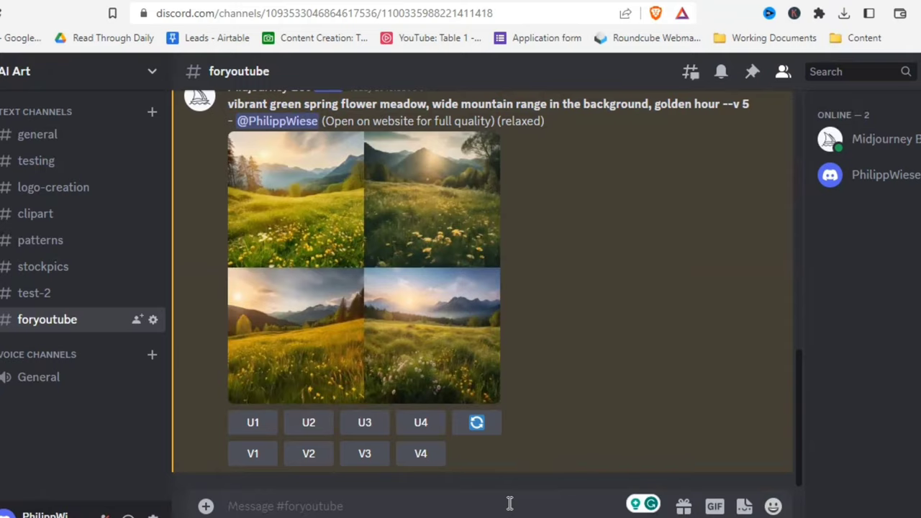
Step: Generate "cute badger with an iron helmet and sunglasses" with /imagine
type("/ima")
left_click(480, 471)
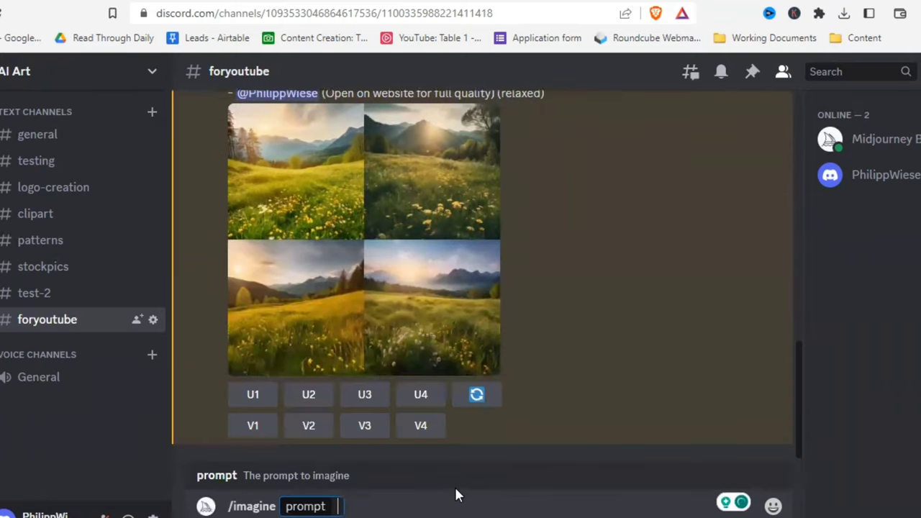
type("cute badger with an")
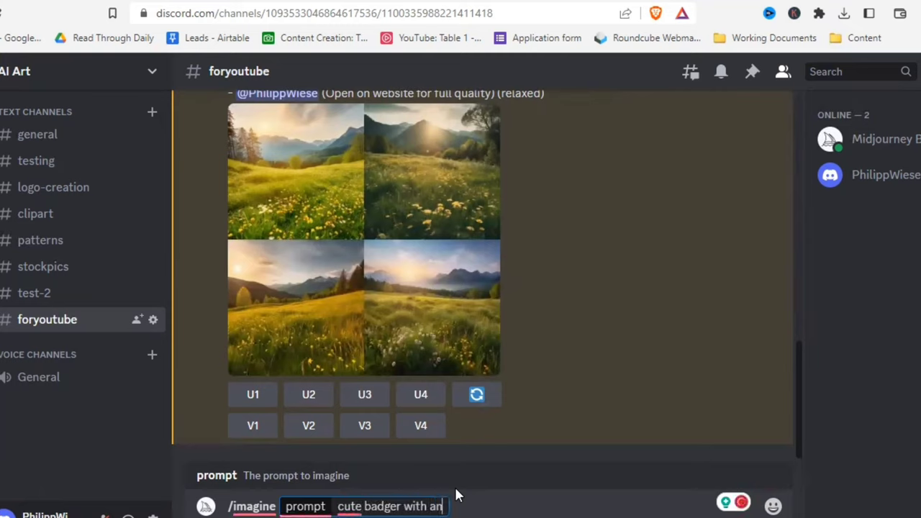
type(" iron hel")
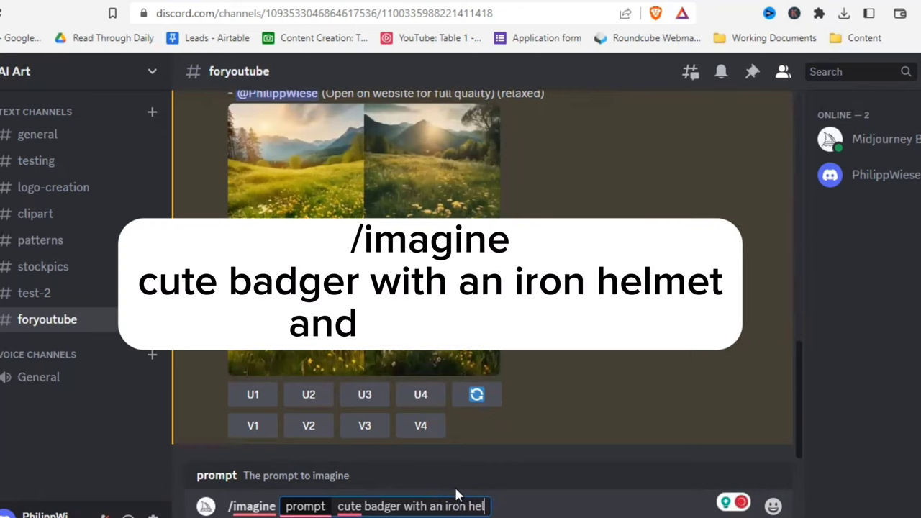
type("met and s")
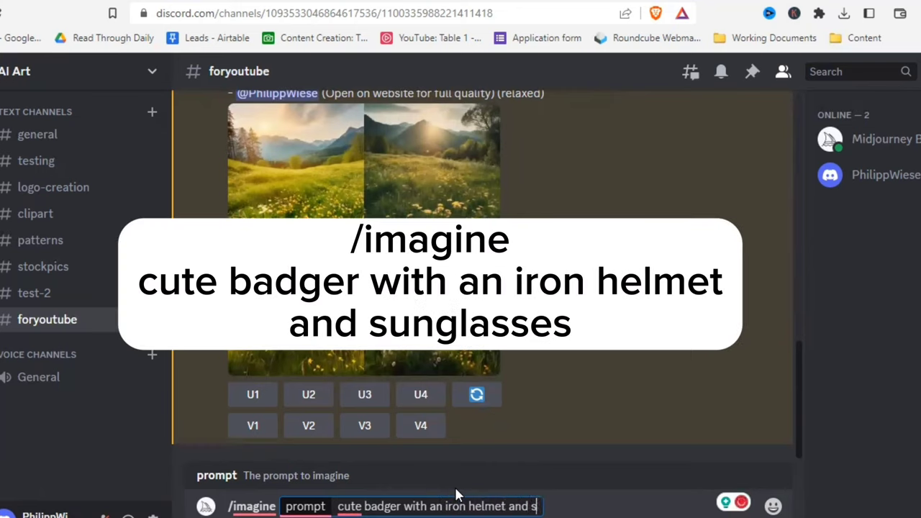
type("unglasses")
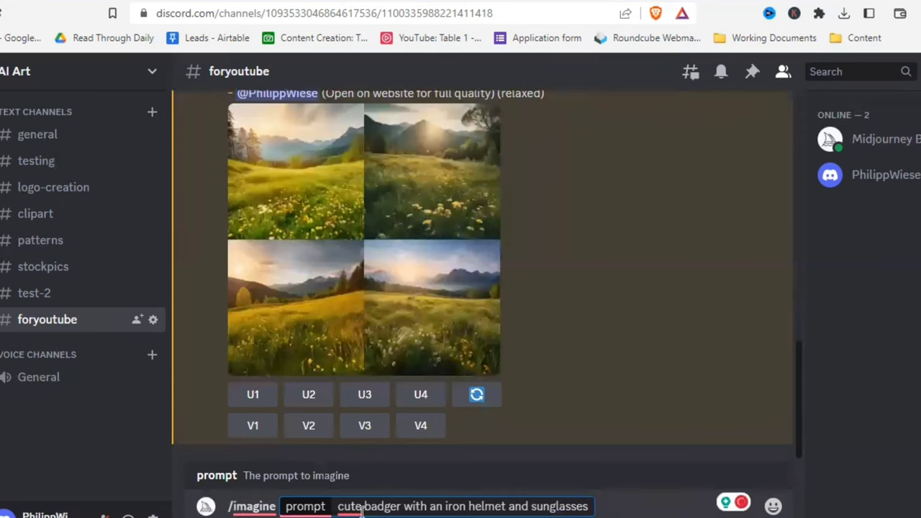
mouse_move(345, 507)
key("Return")
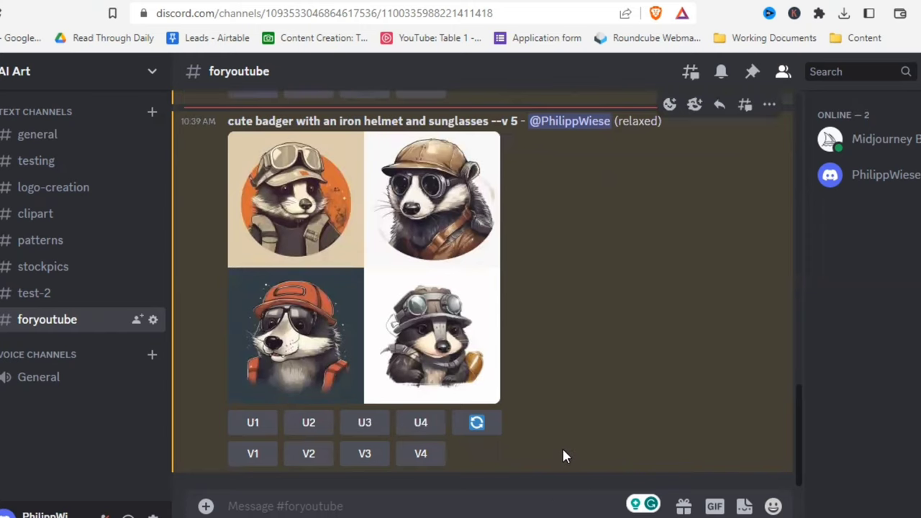
Step: Start a /prefer option set command with the option named "bob" and add its optional value field
type("/sr")
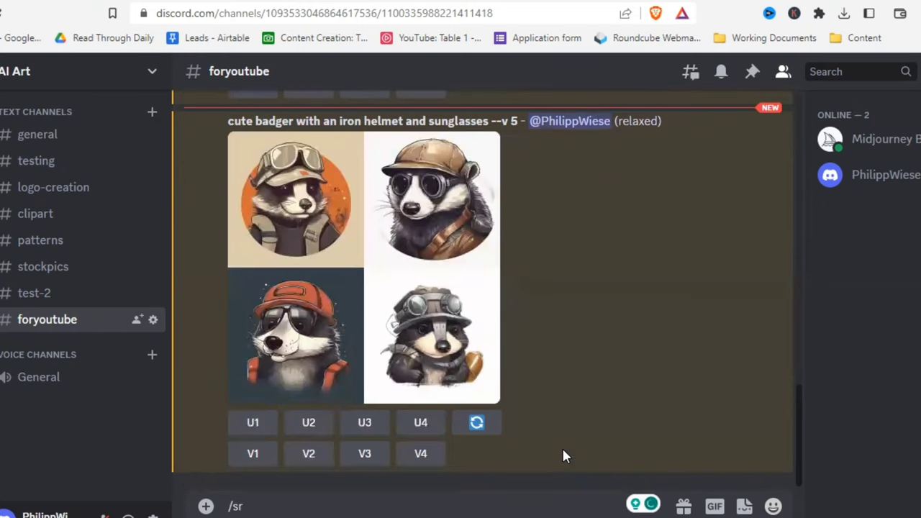
type("et")
key("BackSpace")
key("BackSpace")
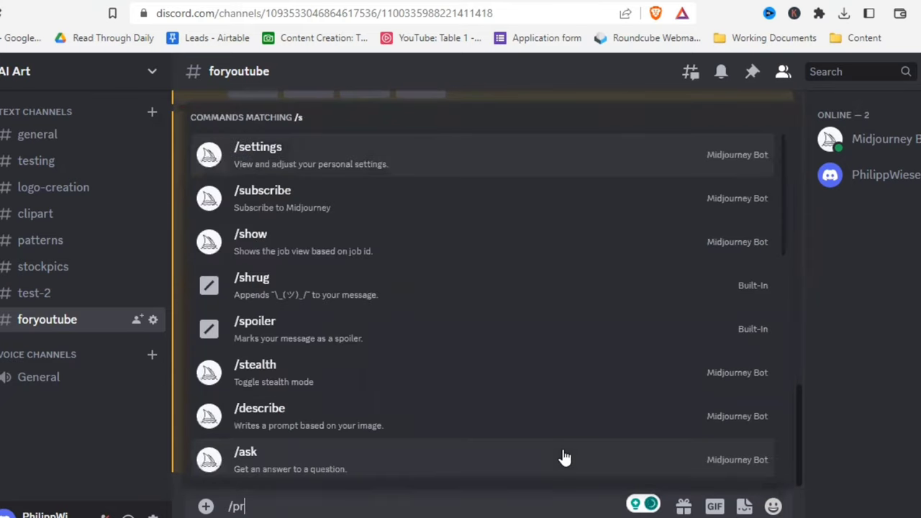
key("BackSpace")
type("pref")
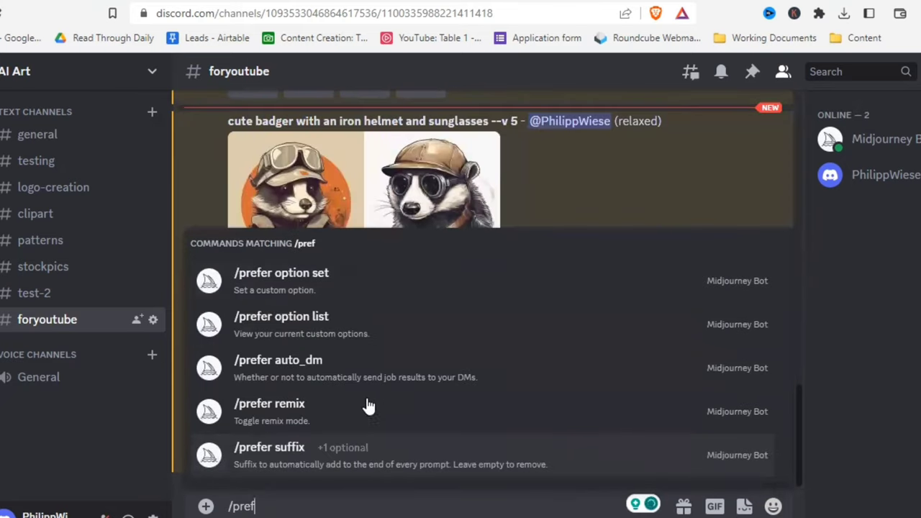
left_click(287, 296)
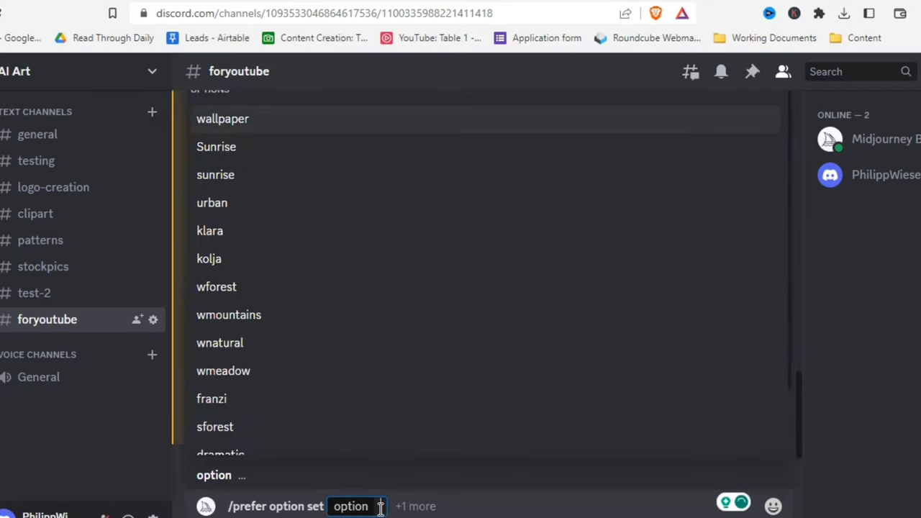
type("bob")
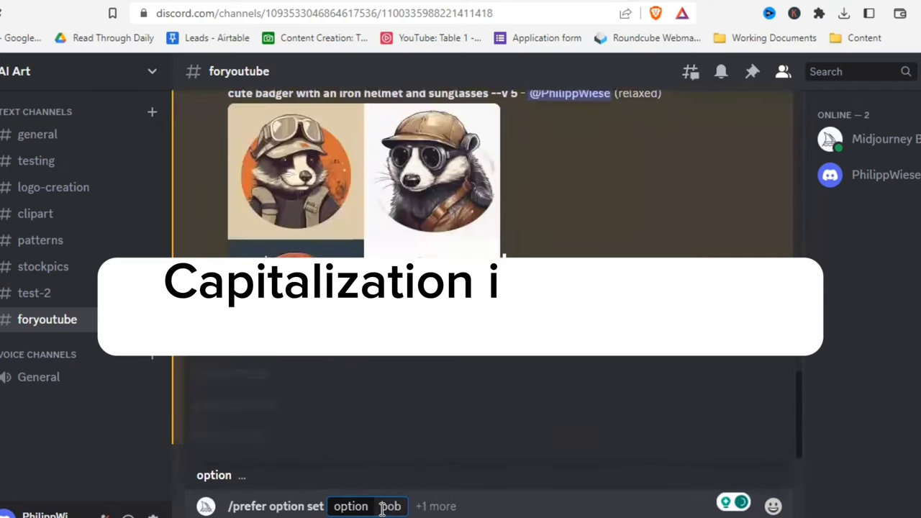
key("Tab")
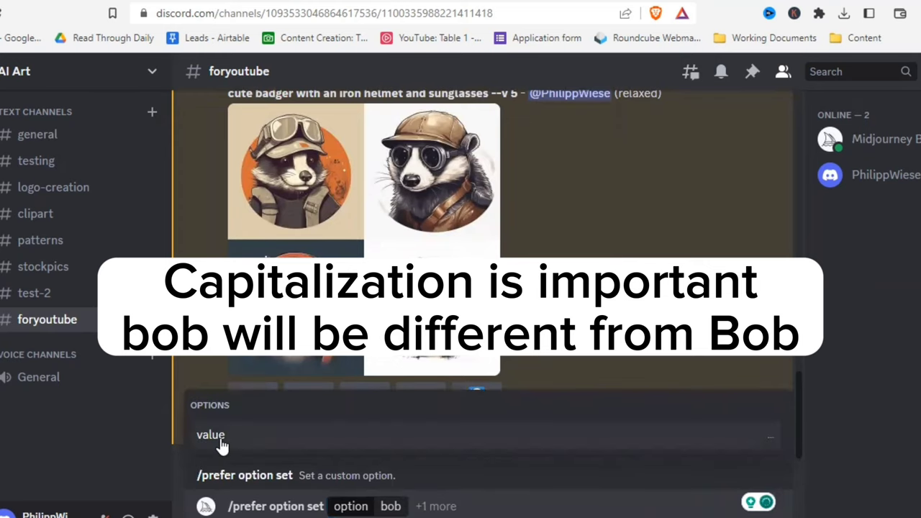
left_click(221, 440)
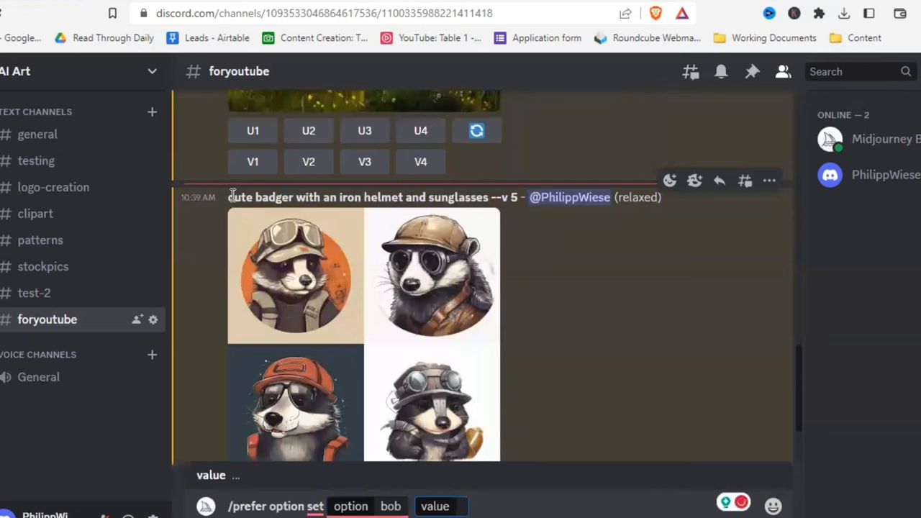
Step: Copy the badger prompt without "--v 5" into bob's value, prefix it with "bob, a " and save the custom option
left_click_drag(229, 197, 491, 194)
key("ctrl+c")
left_click(461, 506)
key("ctrl+v")
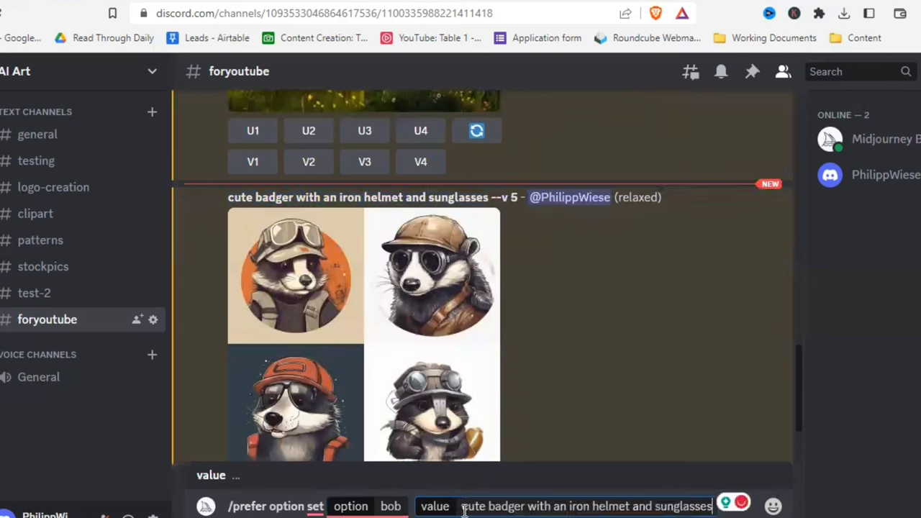
type("bob, a")
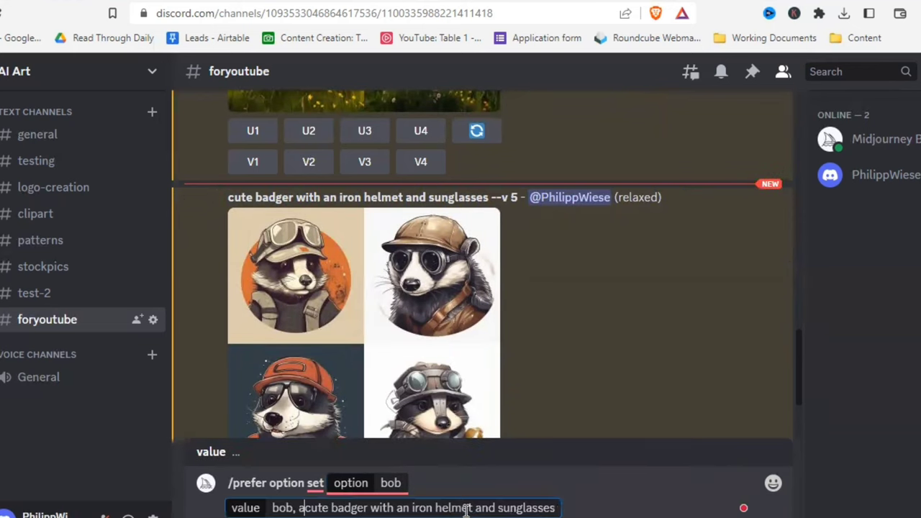
key("Return")
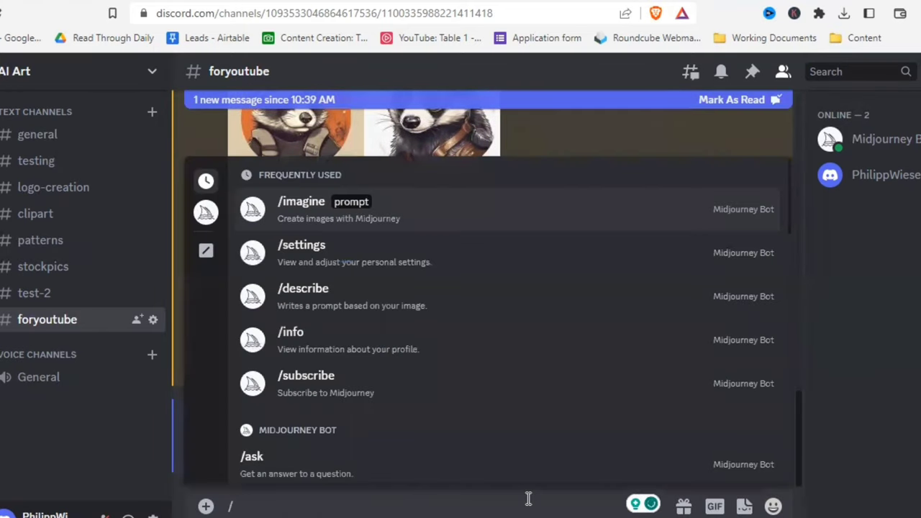
Step: Start an /imagine command with the prompt "photo of --bob on a --springmeadow"
type("ima")
key("Return")
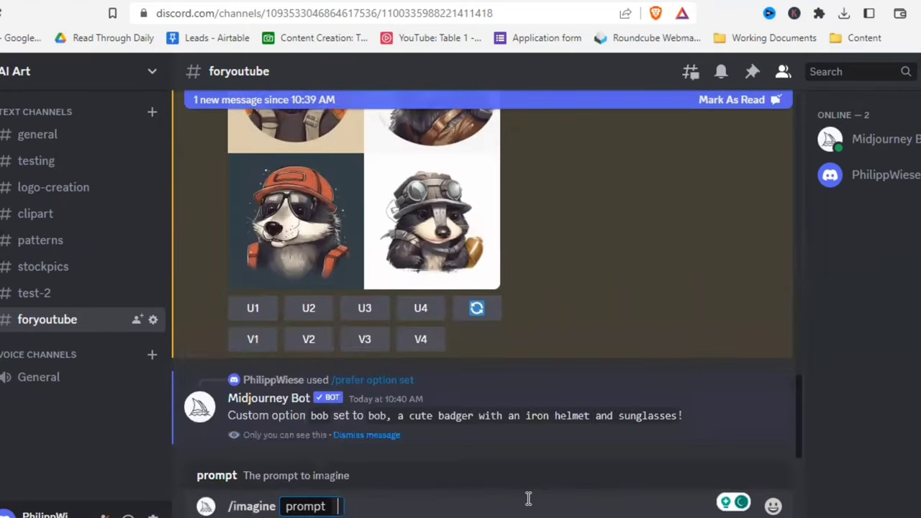
type("photo")
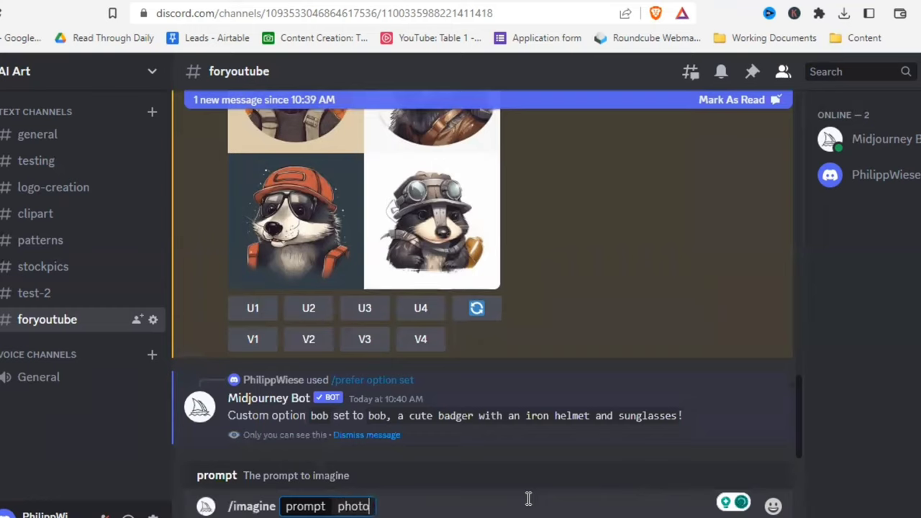
type(" of --bo")
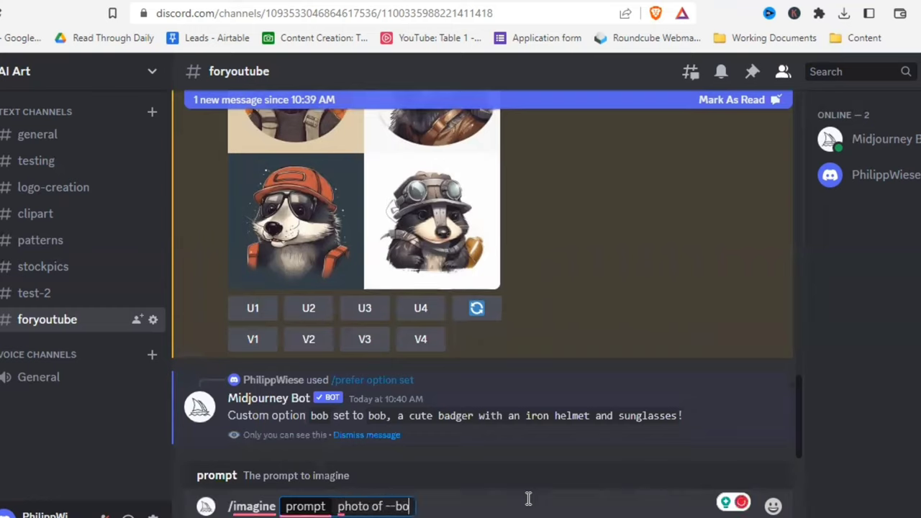
type("b on a -")
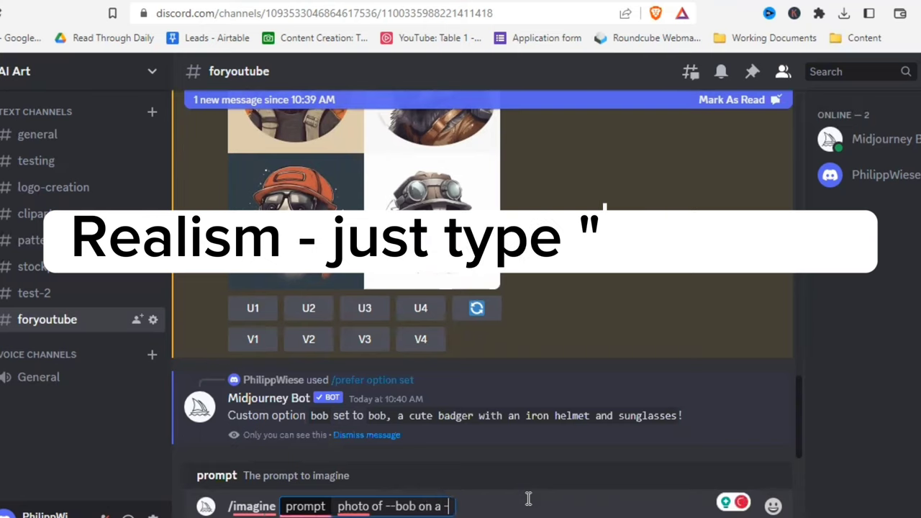
type("-springmeadow")
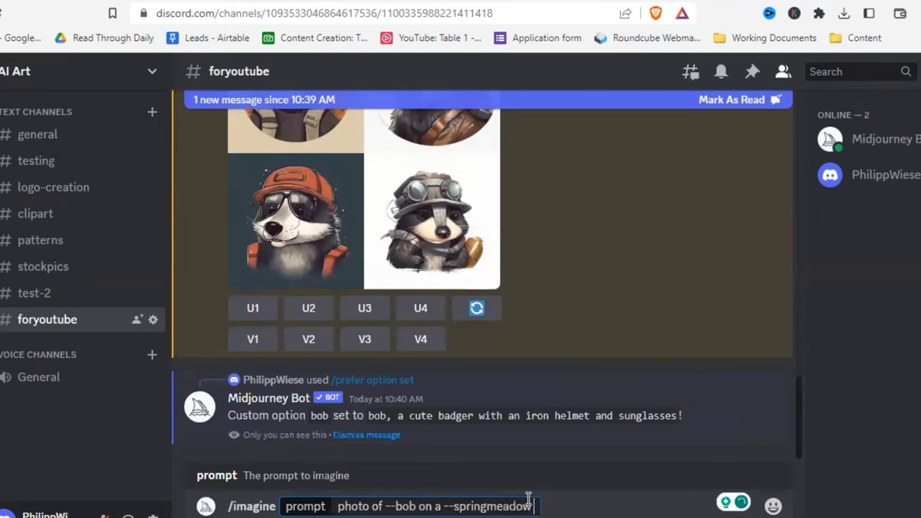
Step: Generate the combined bob and springmeadow prompt with "--ar 16:9" appended, and view the resulting grid enlarged
type(" ar")
key("BackSpace")
key("BackSpace")
type("--ar")
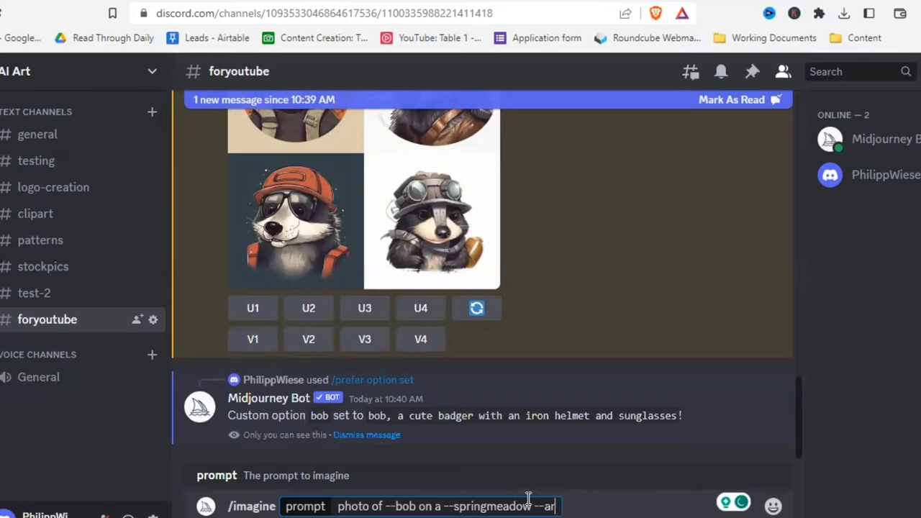
type(" 16:9")
key("Return")
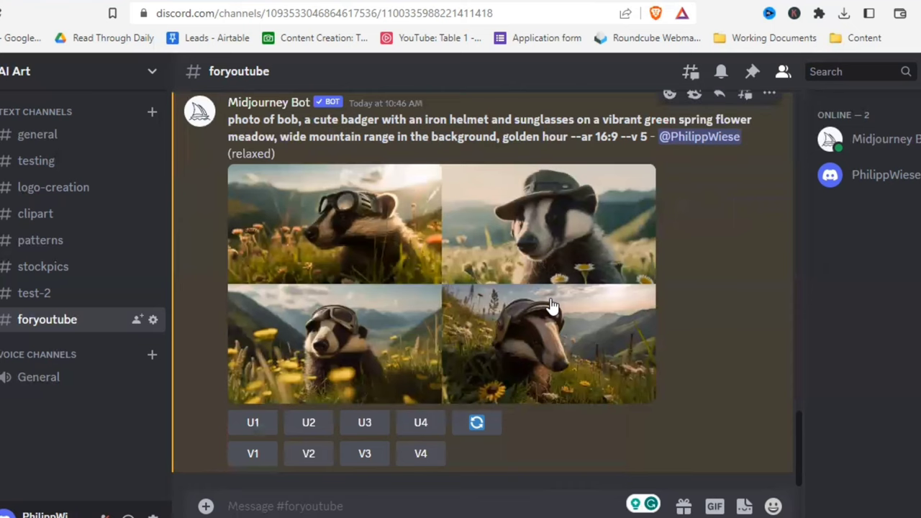
left_click(562, 331)
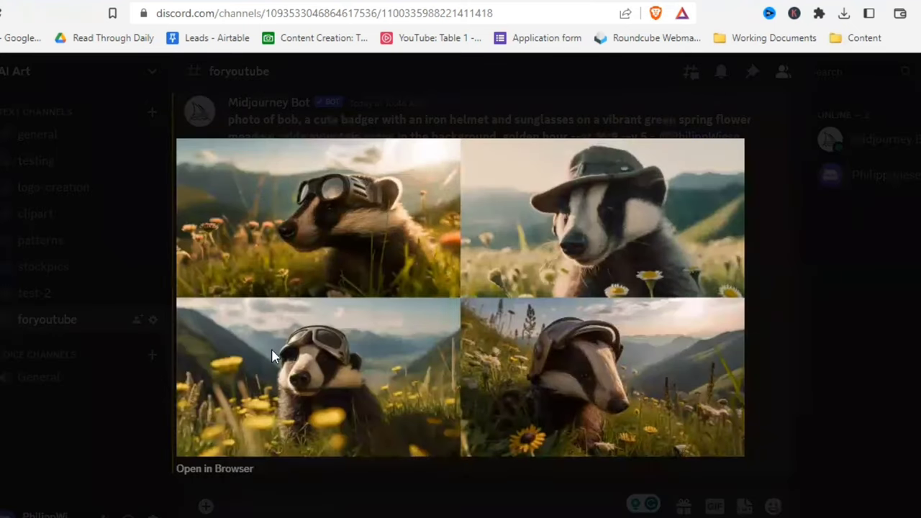
left_click(766, 335)
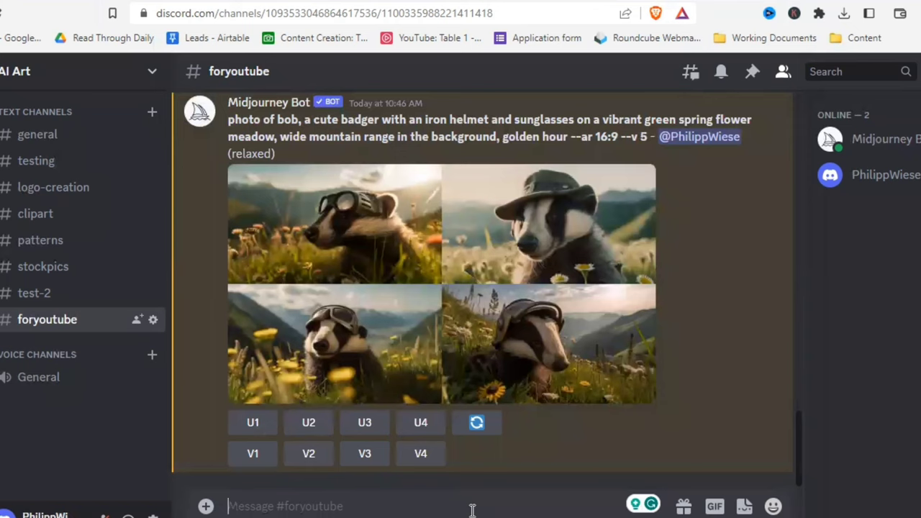
Step: Remove the custom option "springmeadow" by submitting /prefer option set with only its name and no value
type("/pre")
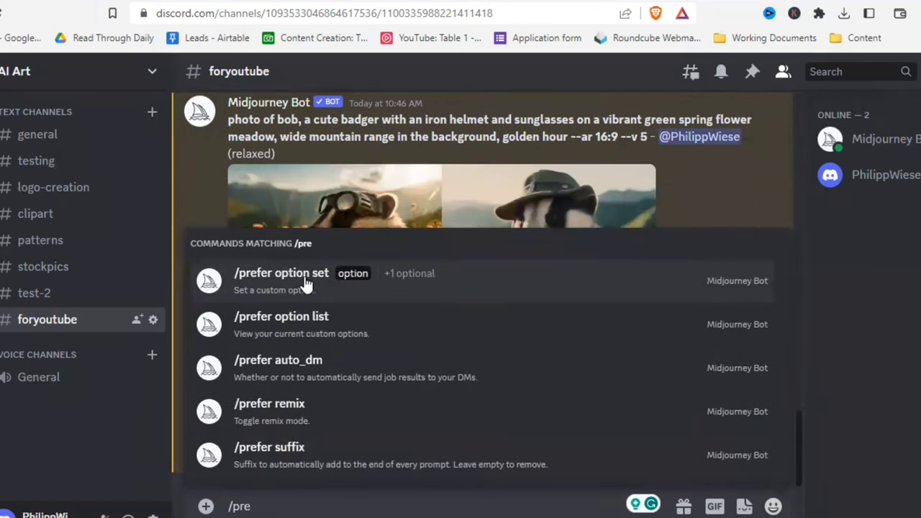
key("Tab")
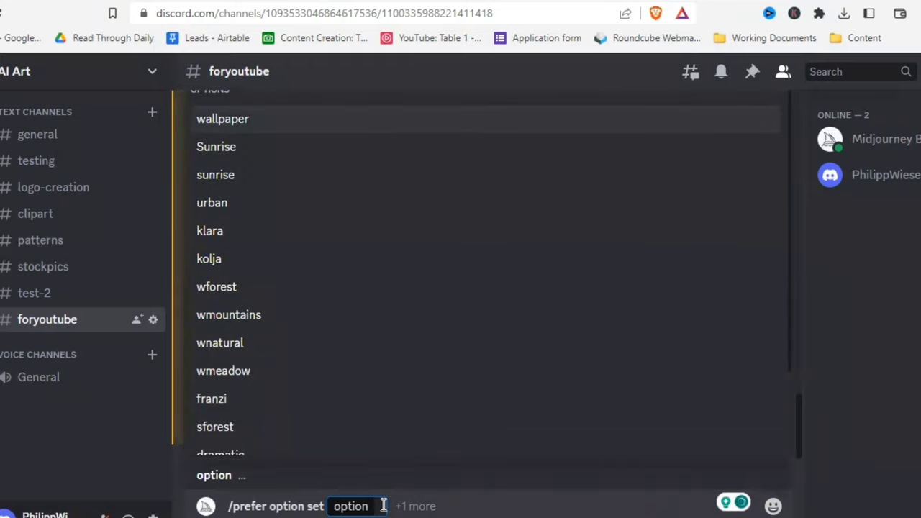
type("springm")
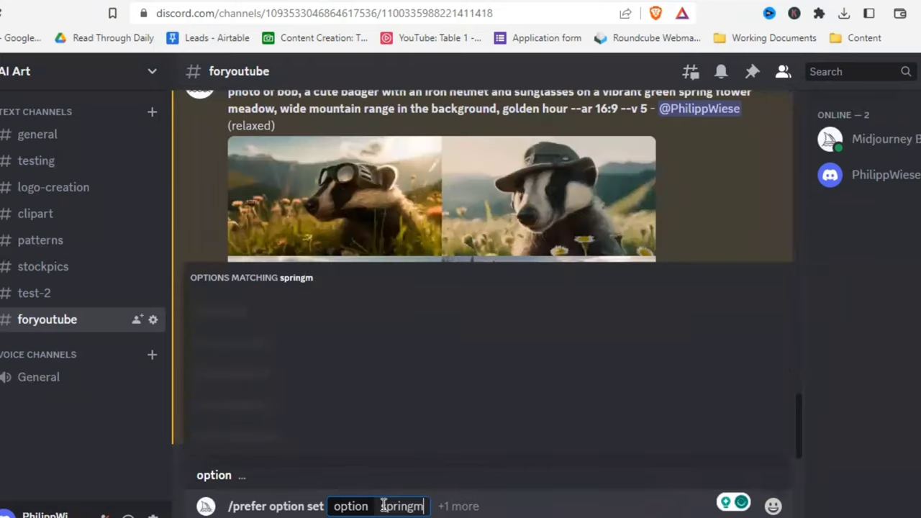
type("eadw")
key("BackSpace")
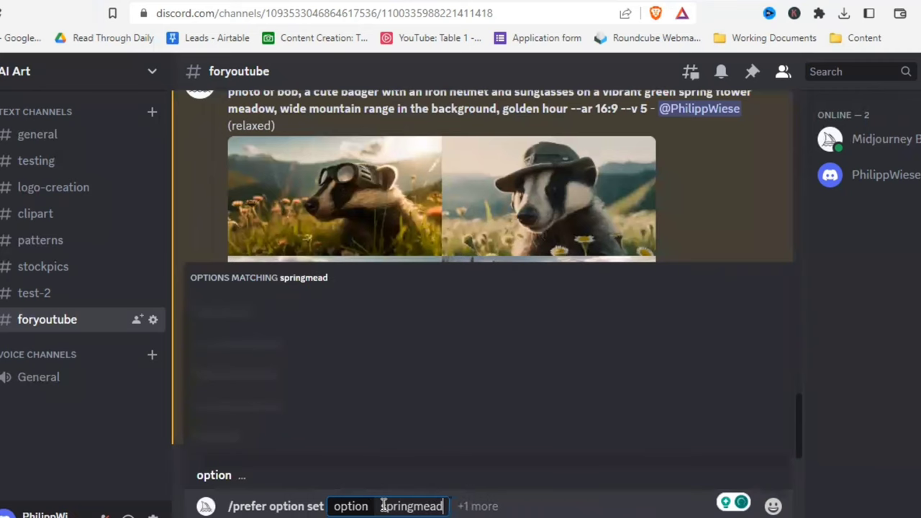
type("ow")
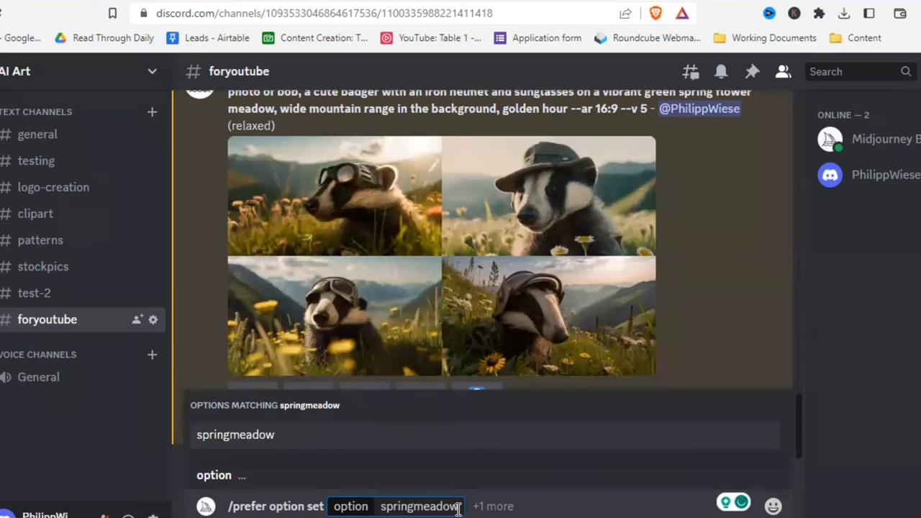
key("Tab")
key("Return")
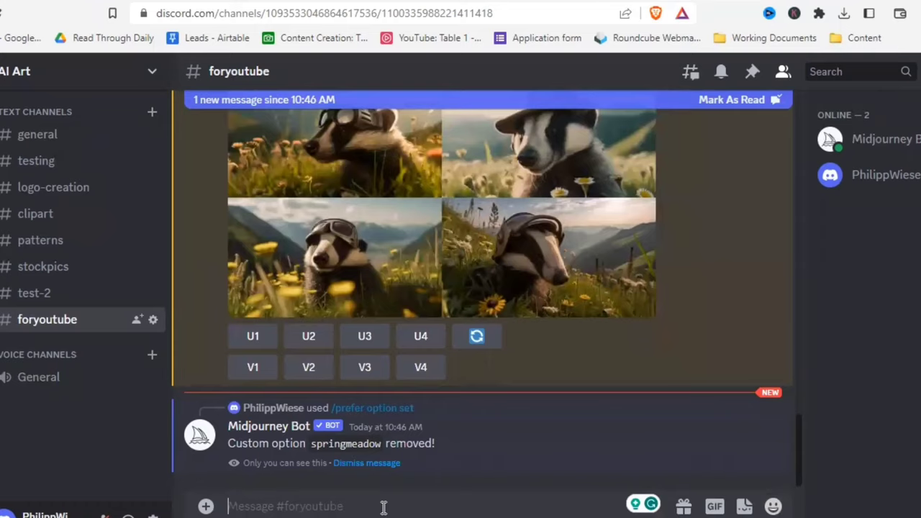
Step: Recreate the custom option "springmeadow" with the meadow text copied from the badger prompt, from "a vibrant green" through "--ar 16:9", as its value
type("/pref")
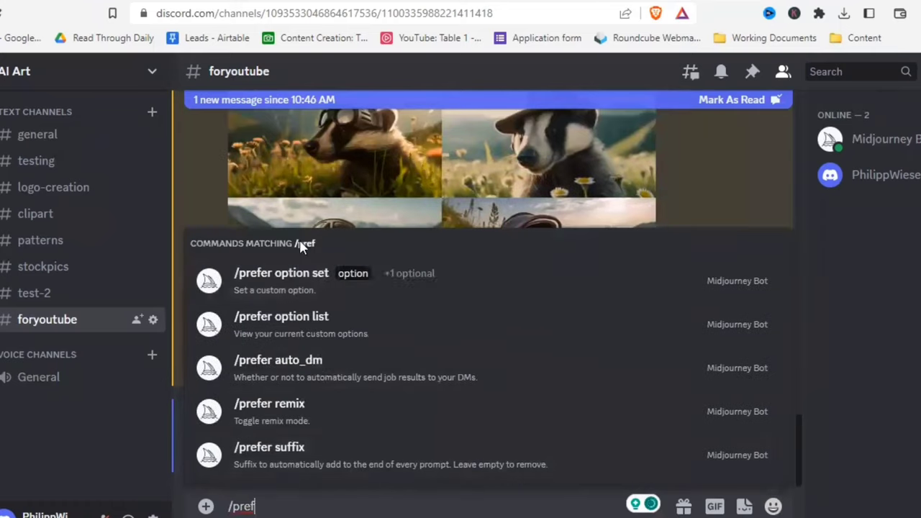
key("Tab")
type("springmeadow")
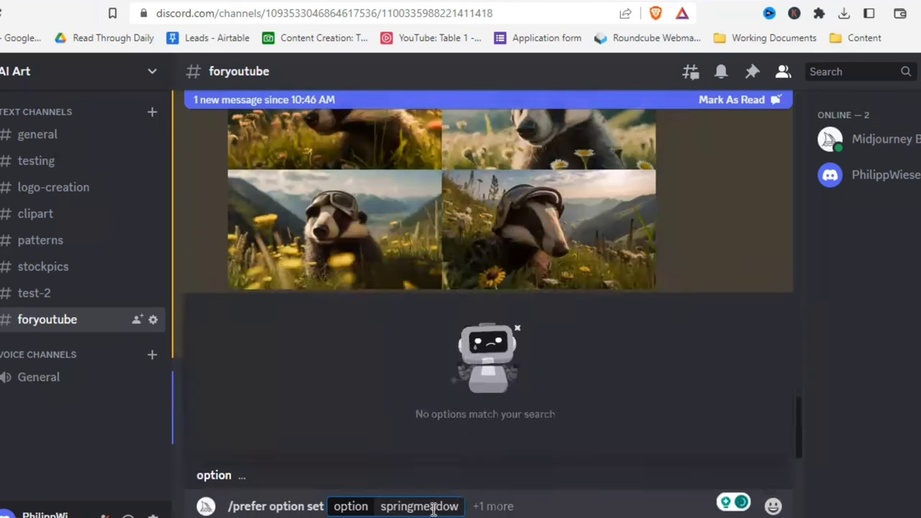
key("Tab")
left_click(248, 441)
scroll(448, 342, "up", 2)
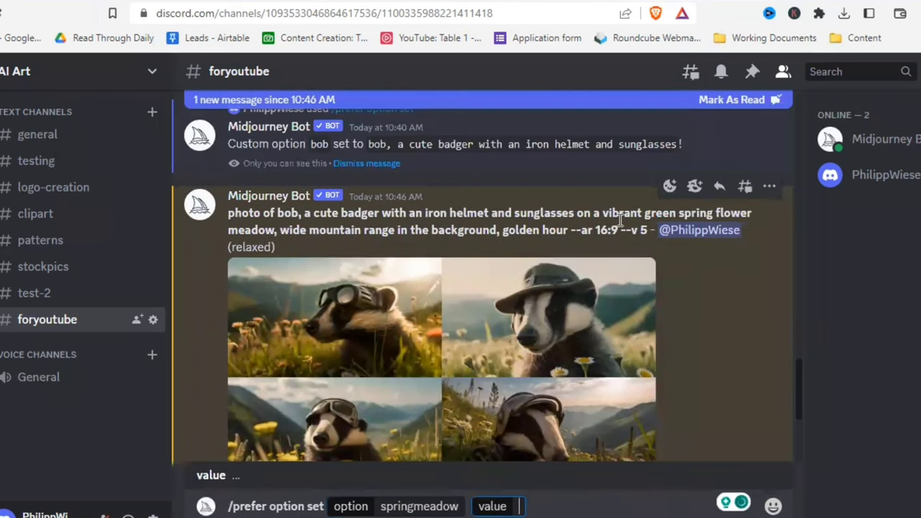
left_click_drag(593, 214, 608, 231)
key("ctrl+c")
key("ctrl+v")
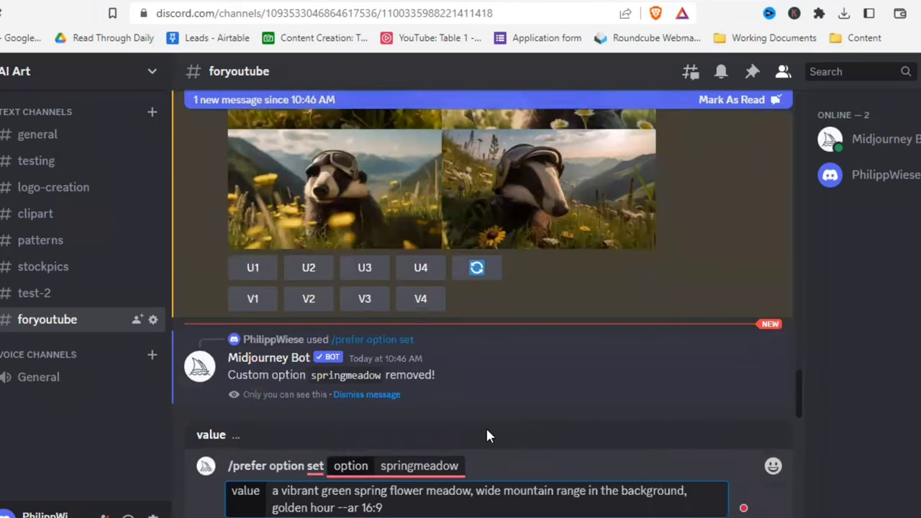
key("Return")
Step: Generate images with the /imagine prompt "photo of --bob during --sunrise --ar 16:9"
type("/ima")
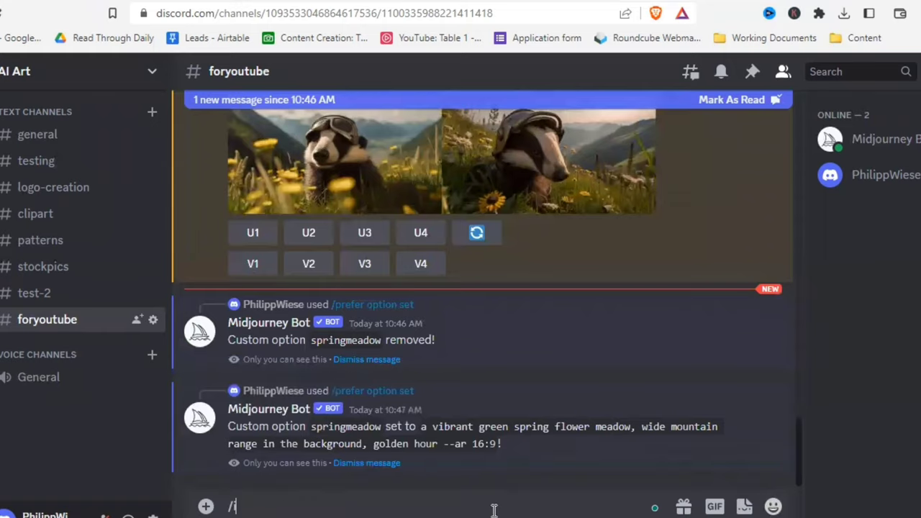
left_click(411, 459)
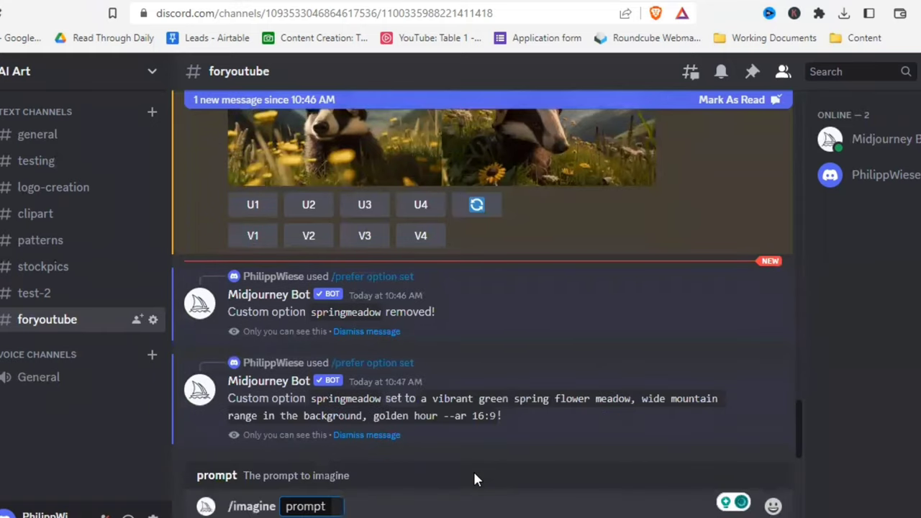
type("photo")
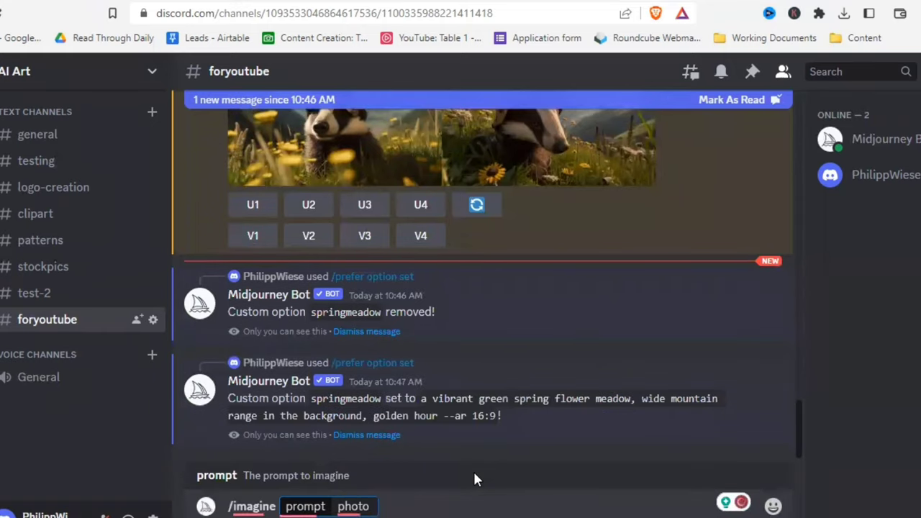
type(" of ")
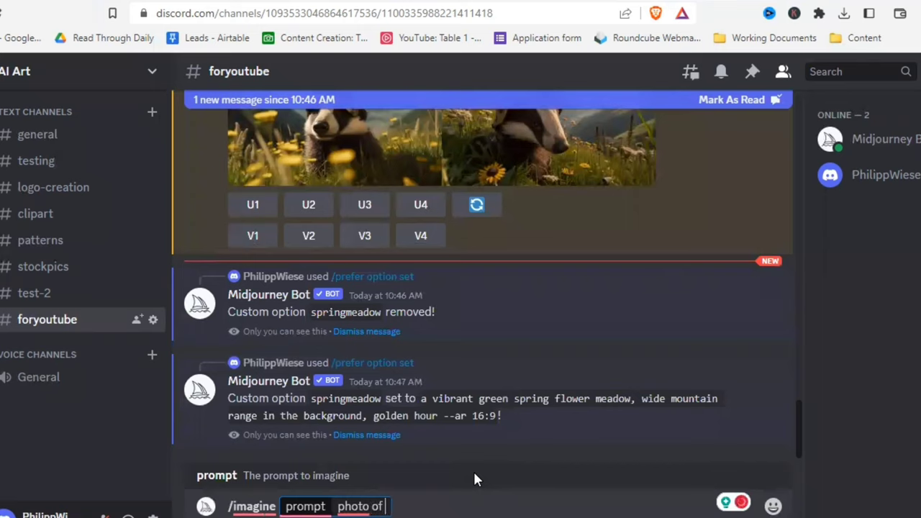
type("--bob")
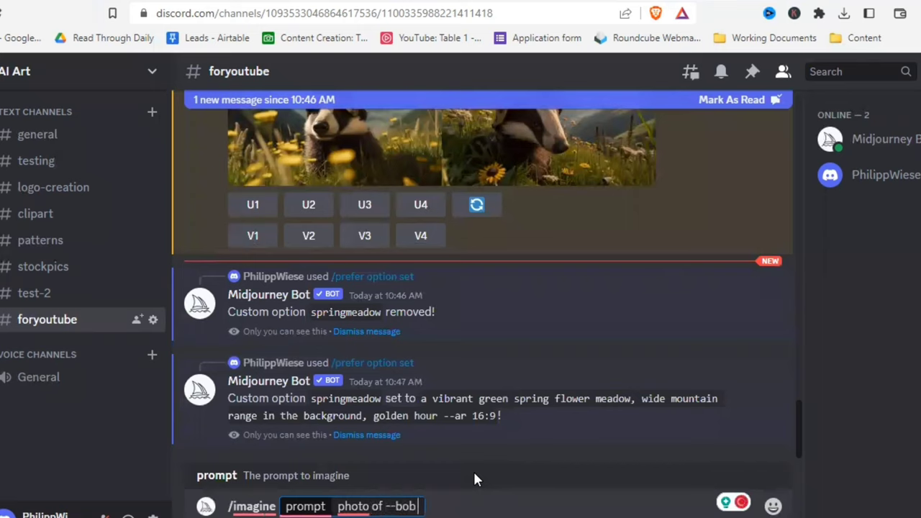
type(" during --")
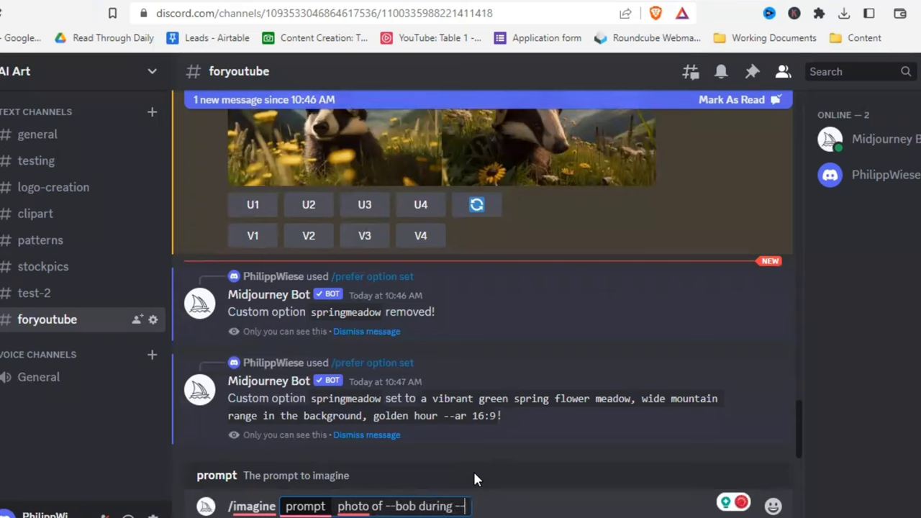
type("sunrise")
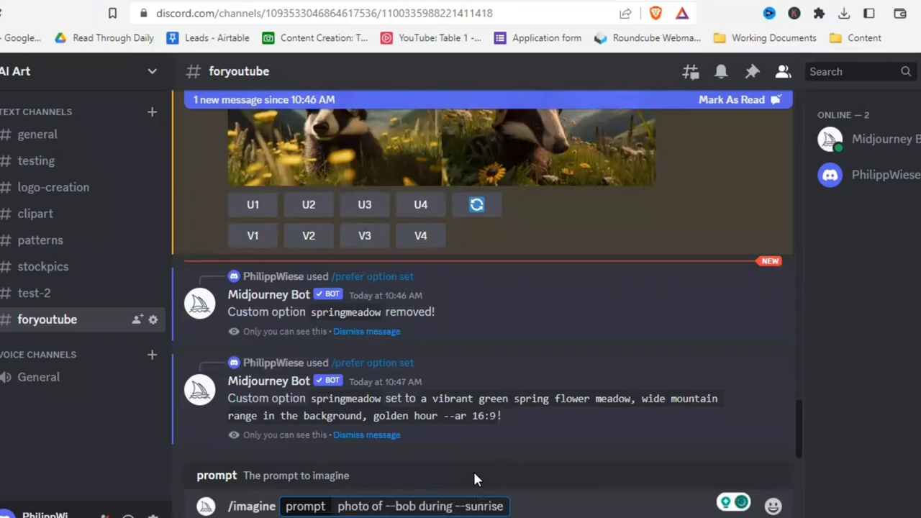
type(" --ar 16:9")
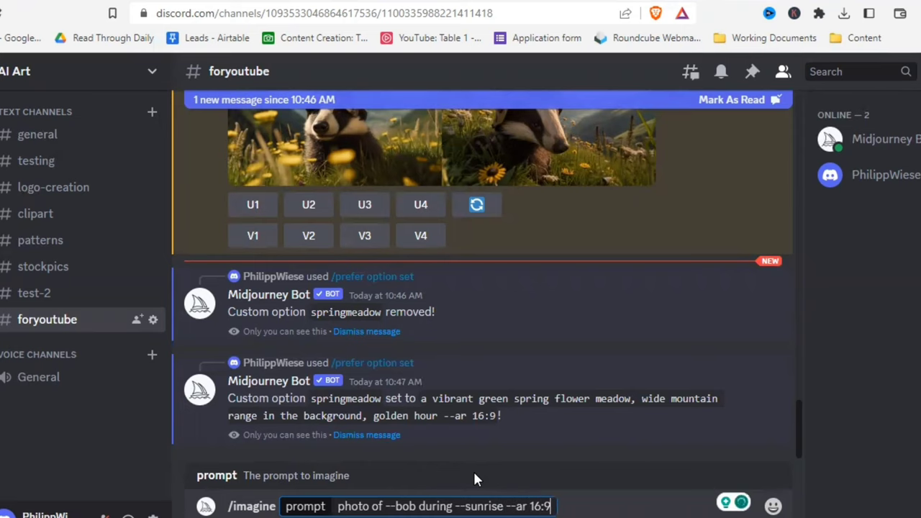
key("Return")
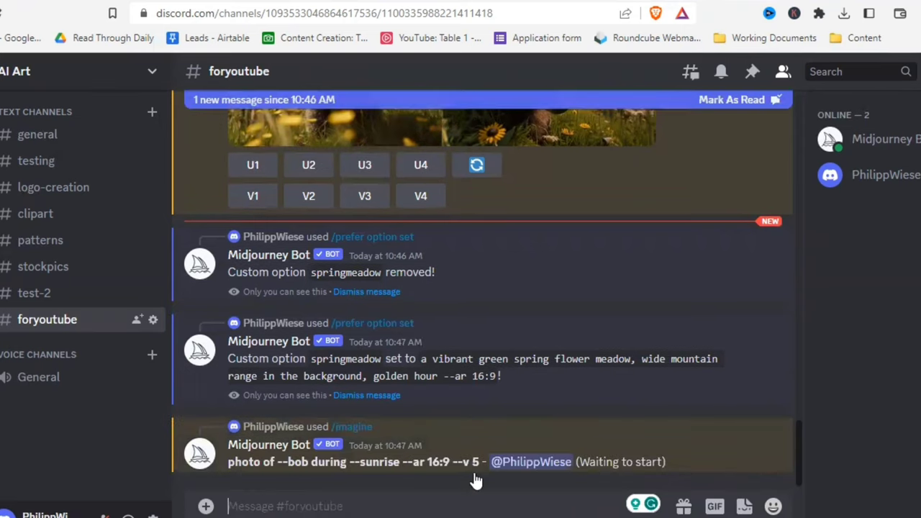
Step: Start another /imagine command with the prompt text "photo of --bob during"
type("/i")
key("Tab")
type("photo of --bob during")
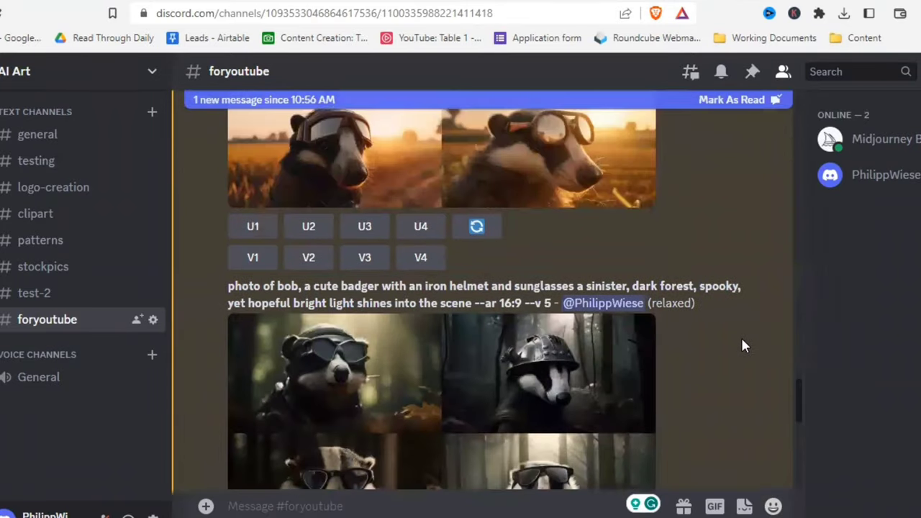
Step: View the sunrise, dark forest and Urban Chic badger grids enlarged
scroll(705, 336, "up", 2)
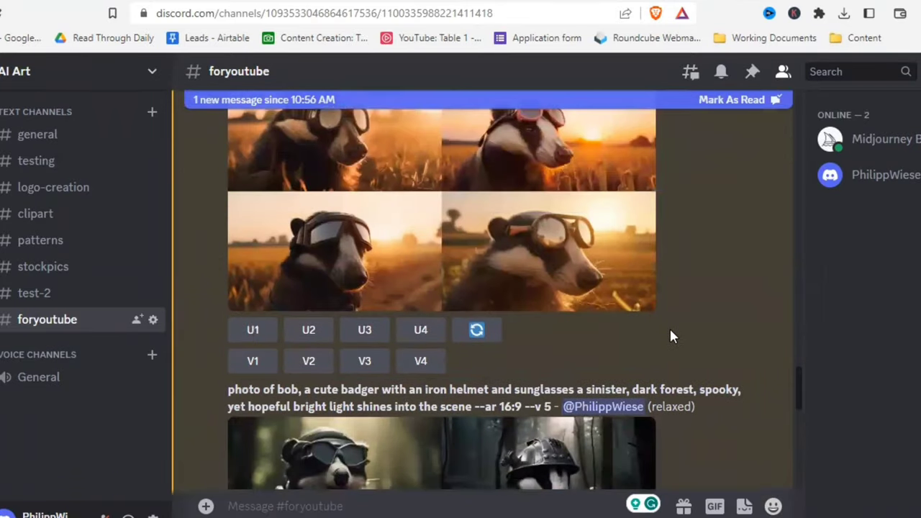
scroll(671, 336, "up", 2)
left_click(587, 334)
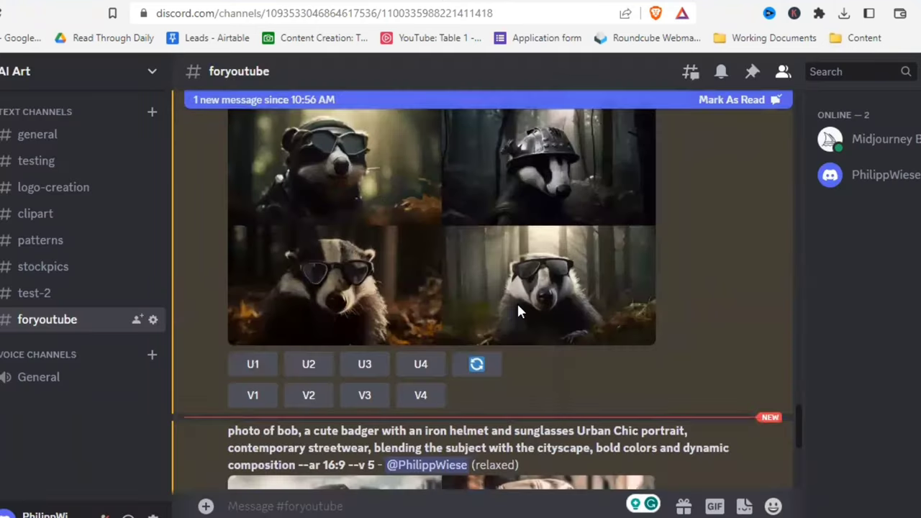
left_click(517, 302)
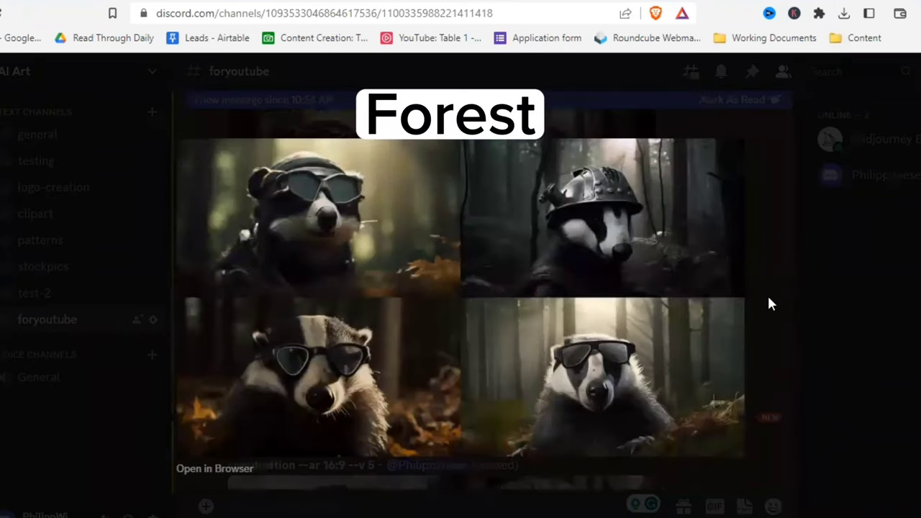
left_click(769, 303)
scroll(593, 295, "down", 4)
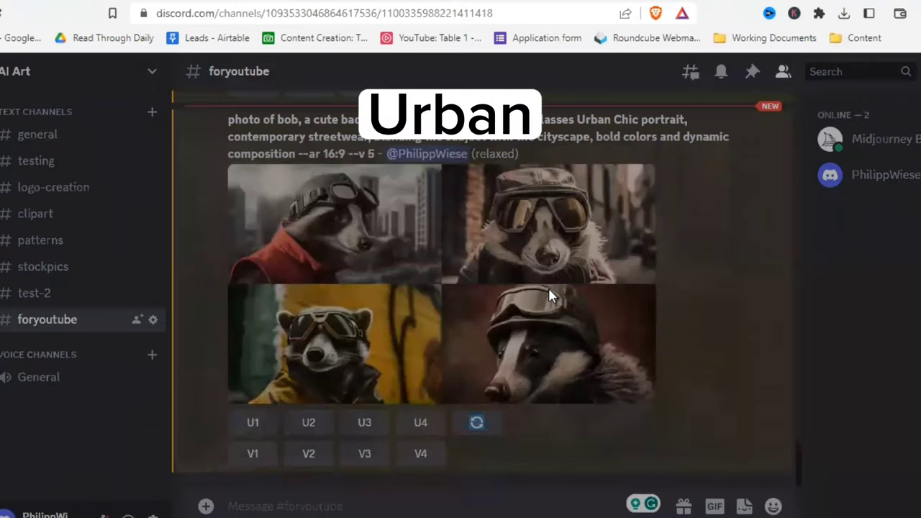
left_click(549, 289)
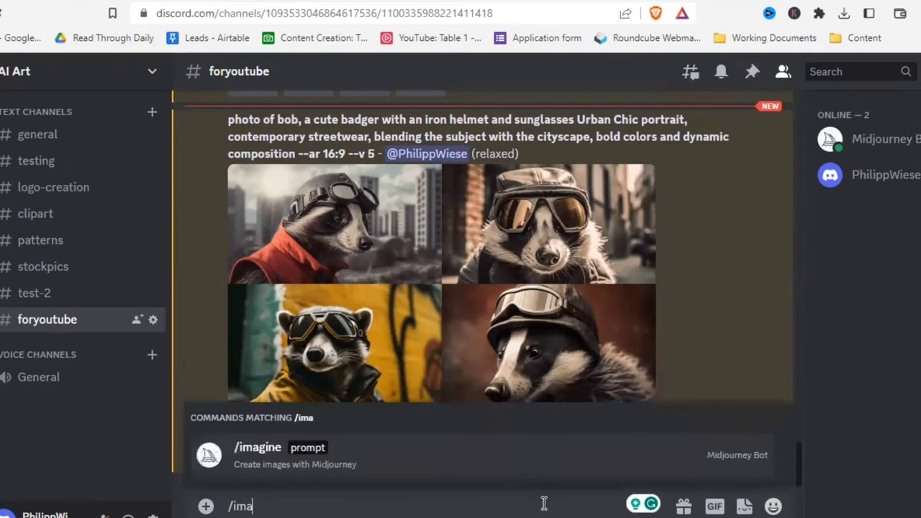
Step: Generate images with the /imagine prompt "--sara --sunrise --ar 16:9"
key("Tab")
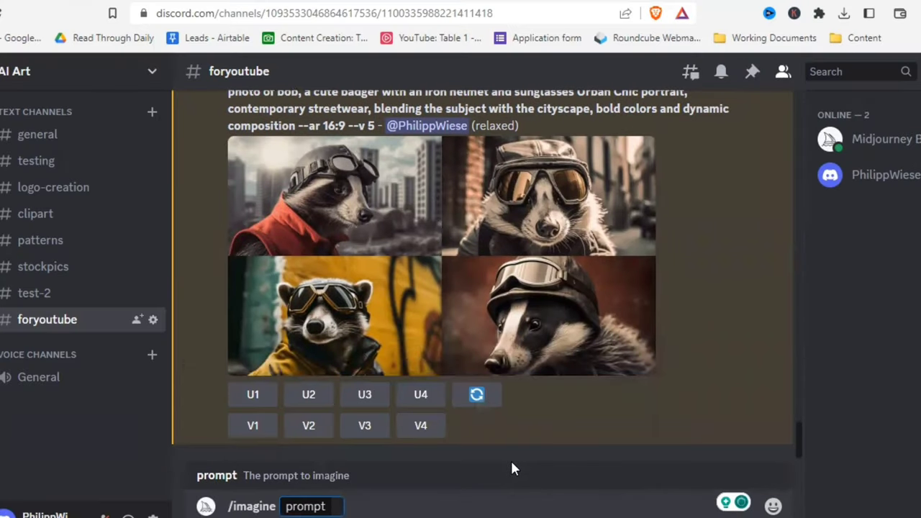
type("--sara --sunris")
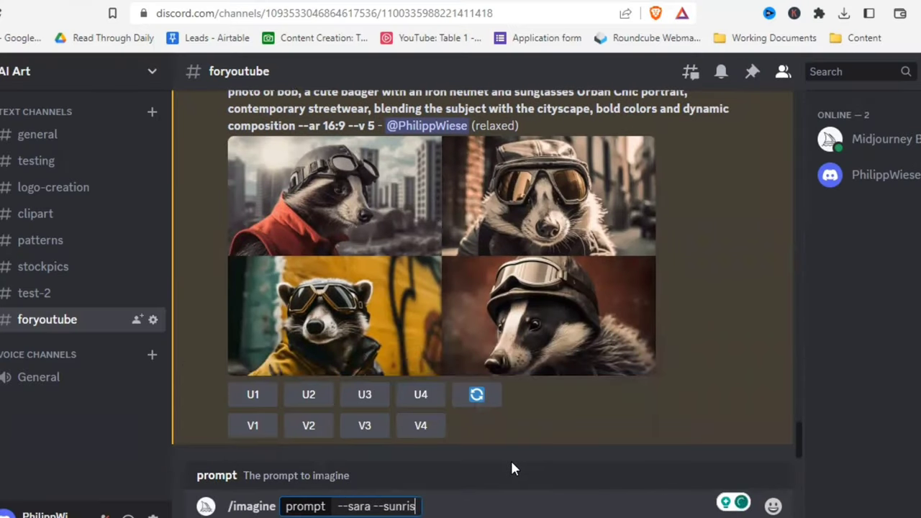
type("e --ar 16:9")
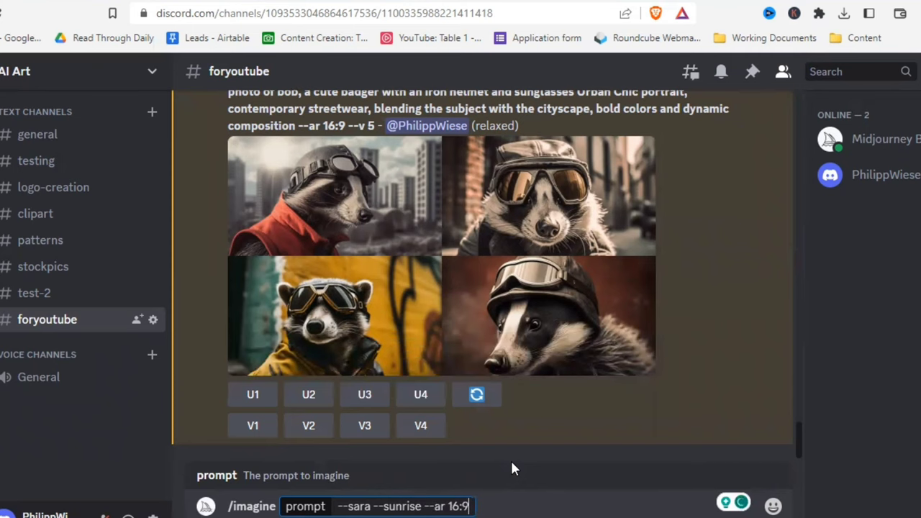
key("Return")
Step: Generate images with the /imagine prompt "photo of --sara --urban --ar 16:9"
type("/ima")
key("Tab")
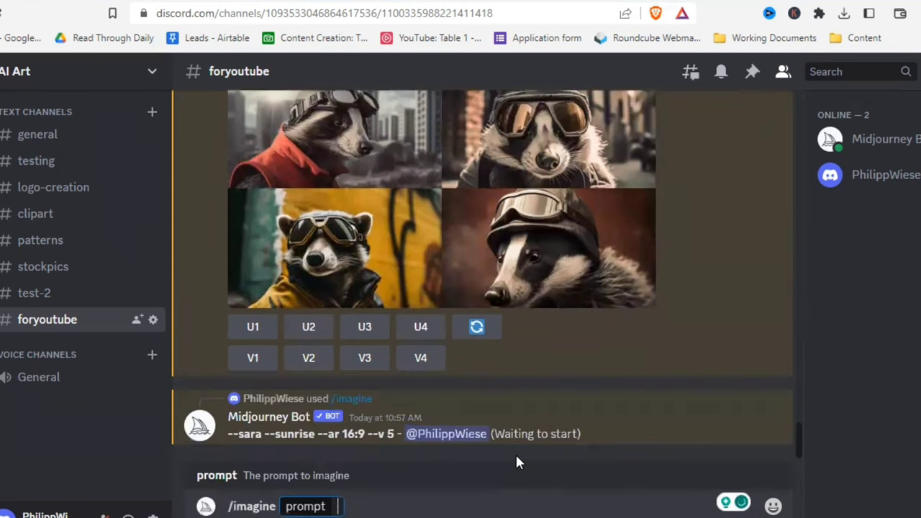
type("photo of --sara --")
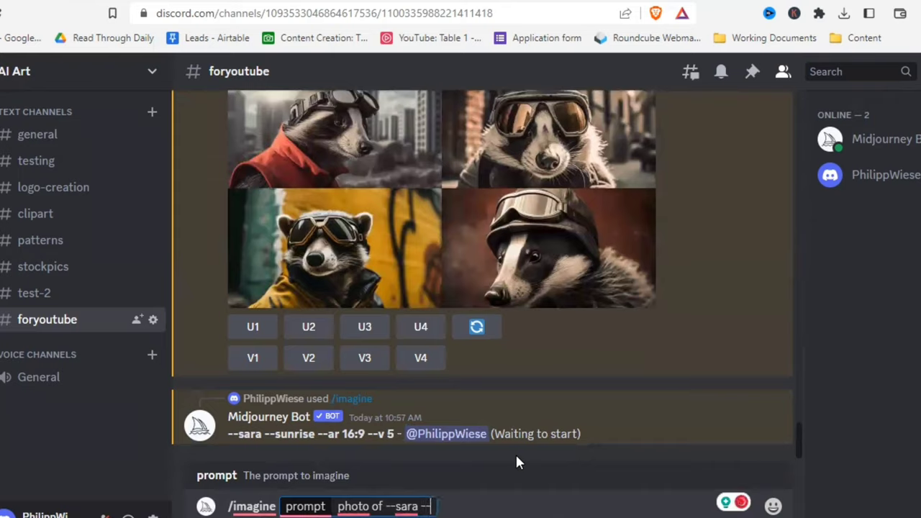
type("urban --ar 16:9")
key("Return")
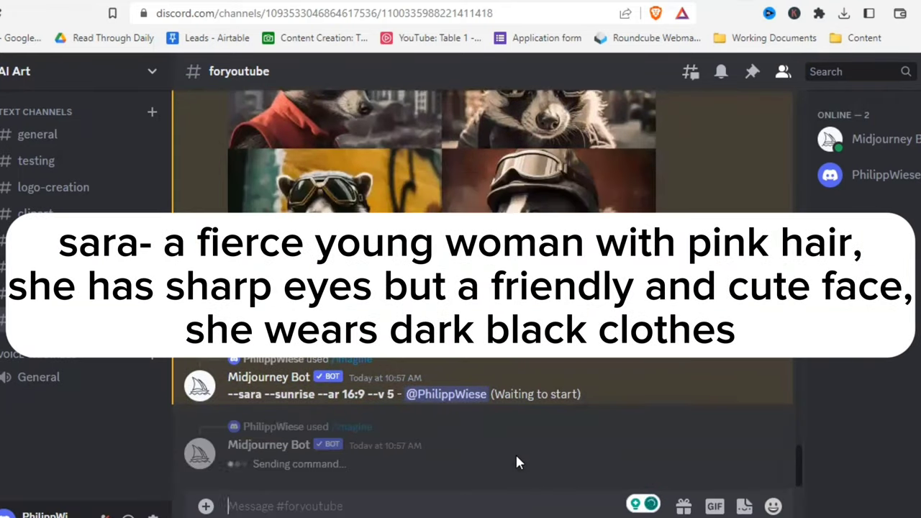
Step: Generate images with the /imagine prompt "photo of --kolja --urban --dramatic --ar 16:9"
type("/ima")
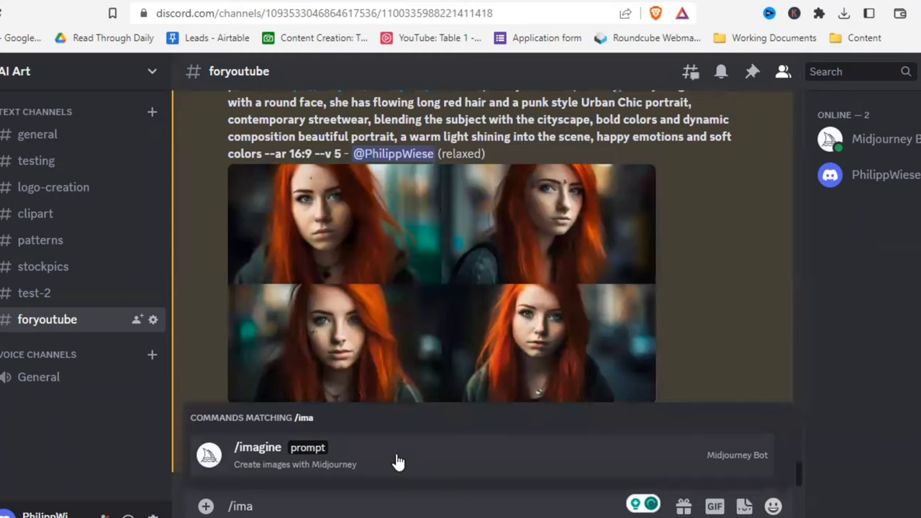
left_click(398, 460)
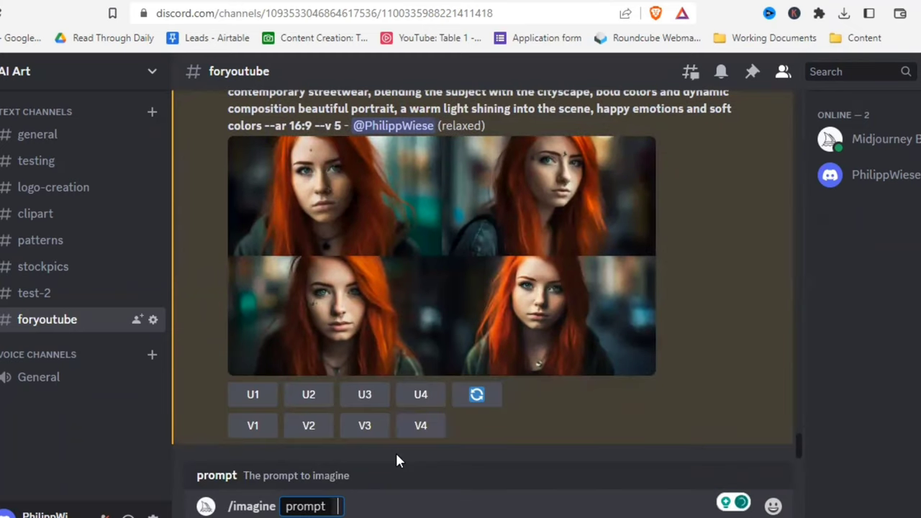
type("photo of")
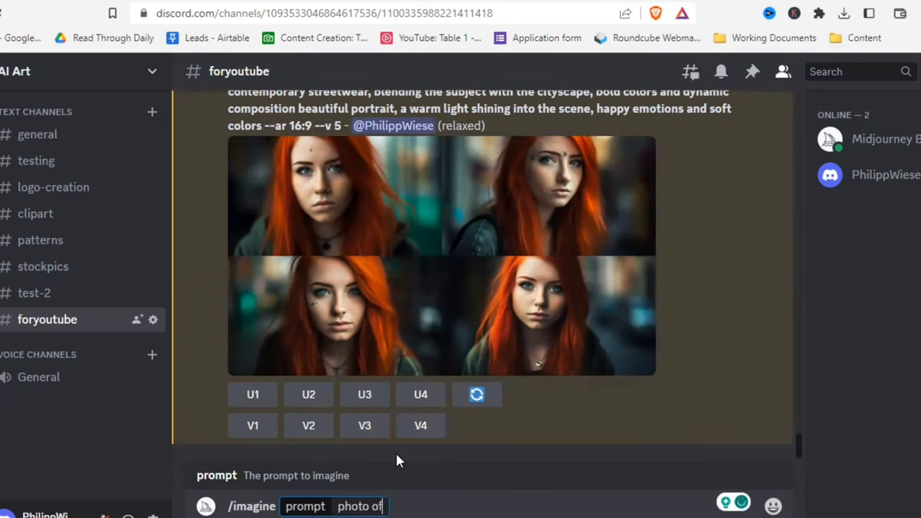
type(" --kolja")
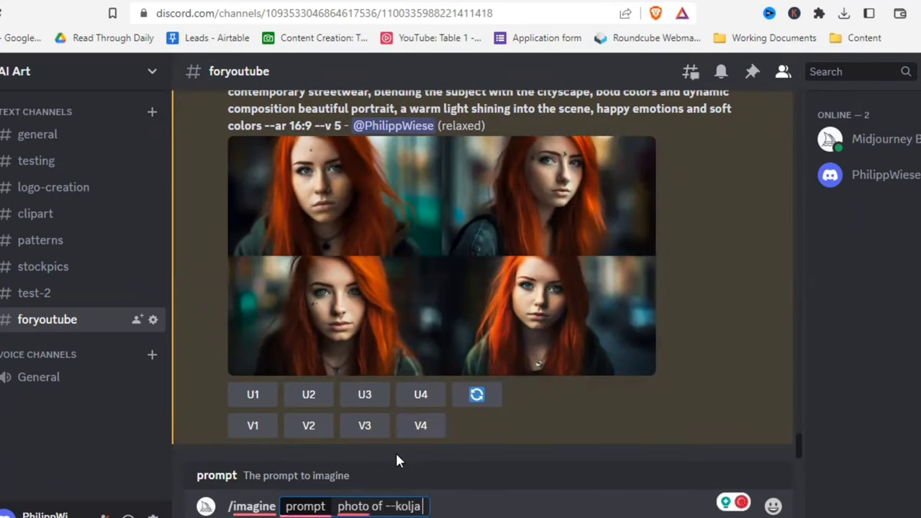
type(" --urban ")
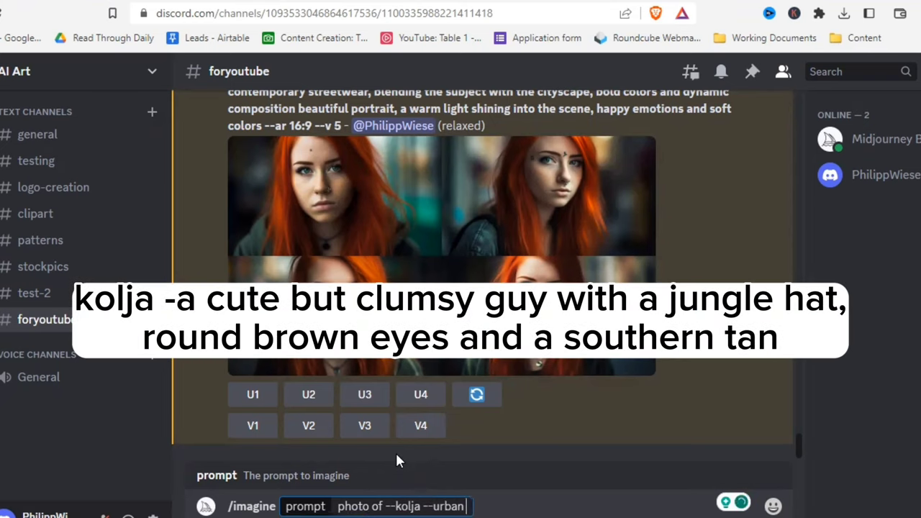
type("--dramatic --ar 16:9")
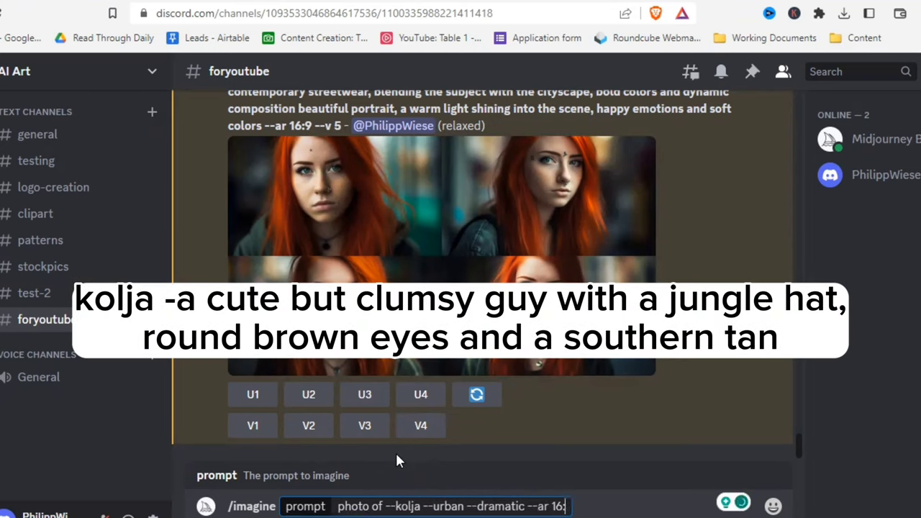
key("Return")
Step: Start another /imagine command with the prompt text "photo of --kolja --urban --lighthearted"
type("/ima")
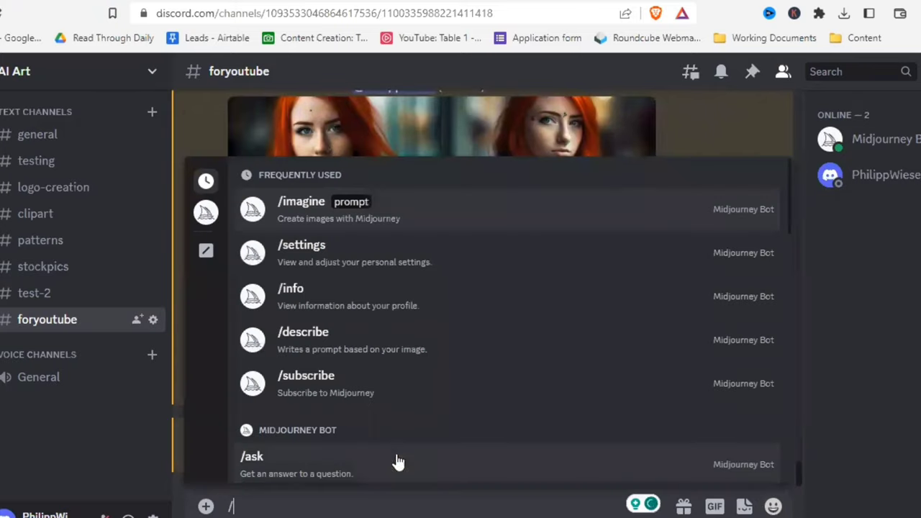
left_click(301, 463)
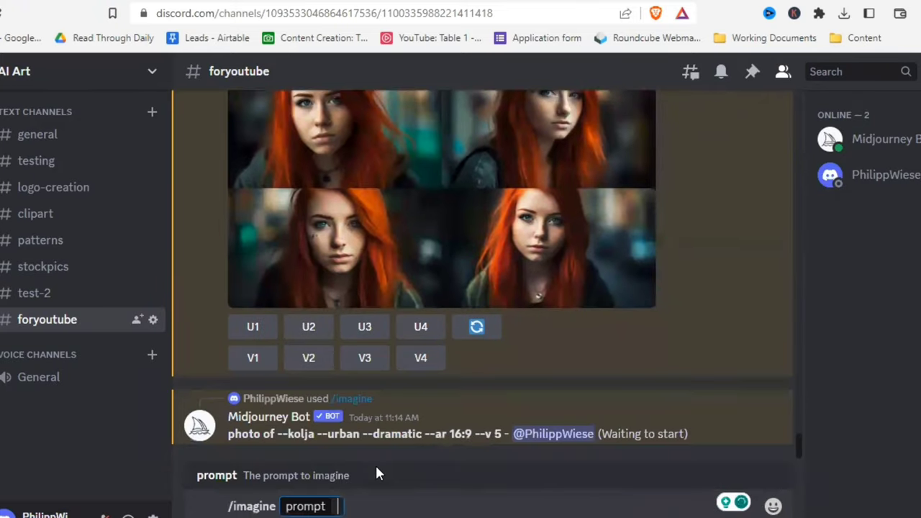
type("photo of ")
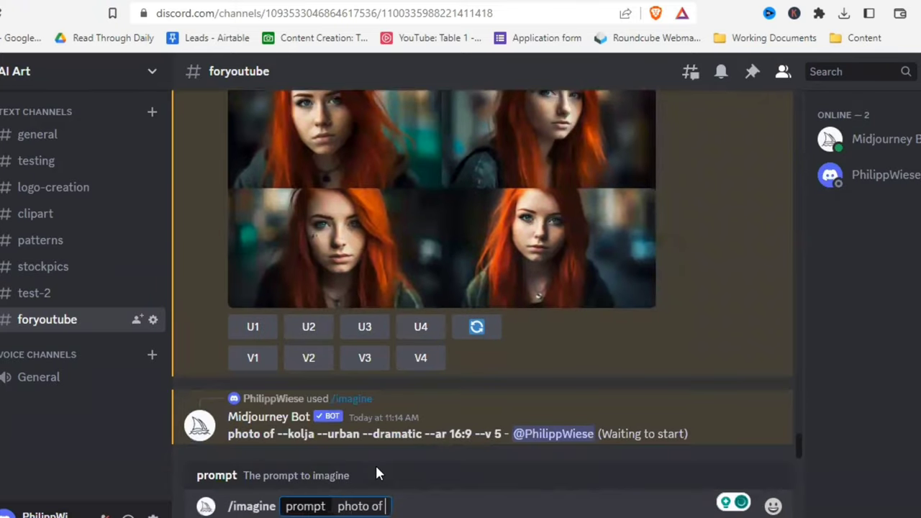
type("--kol")
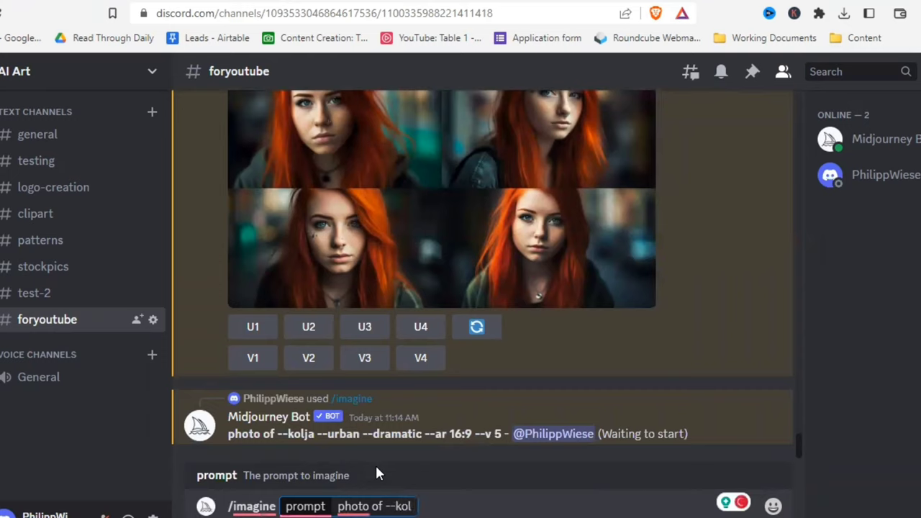
type("ja --")
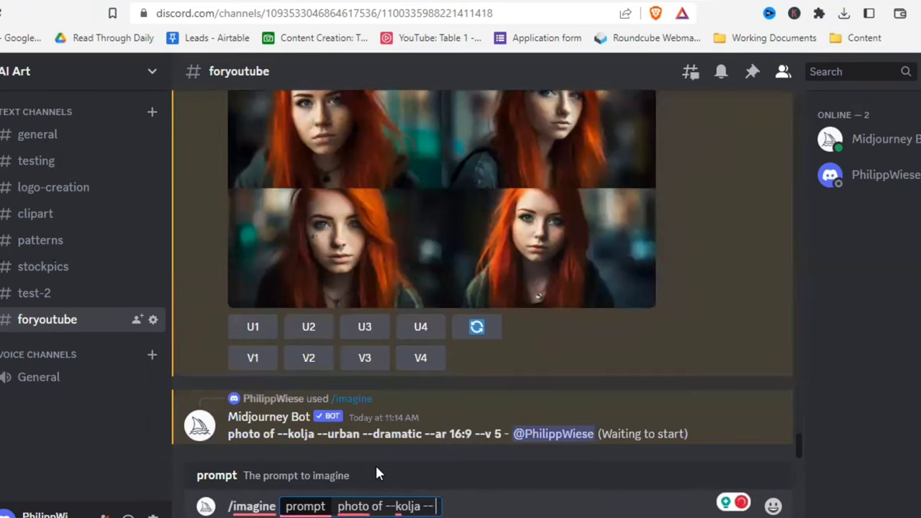
type("urban ")
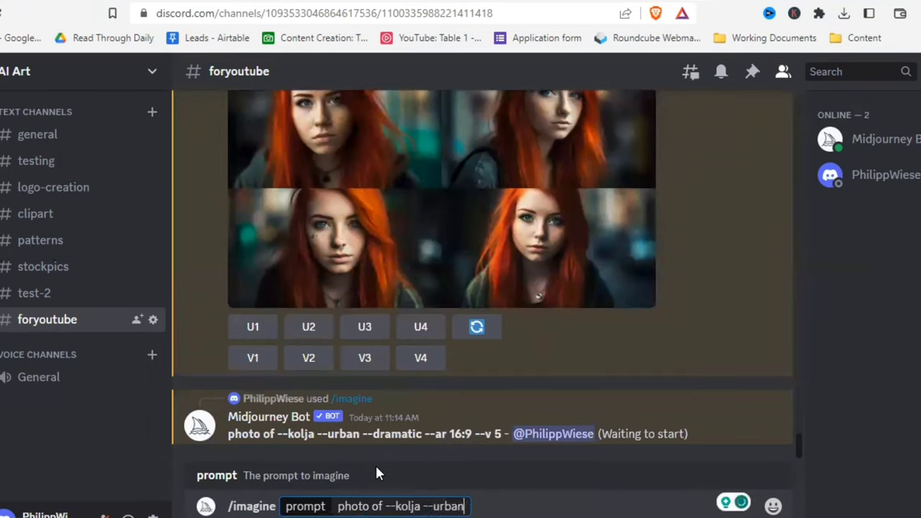
type("--lighthearted")
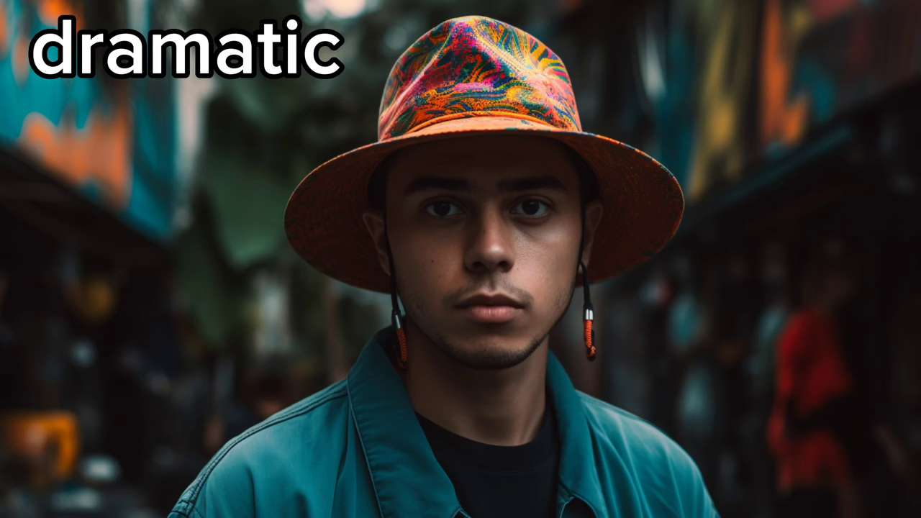
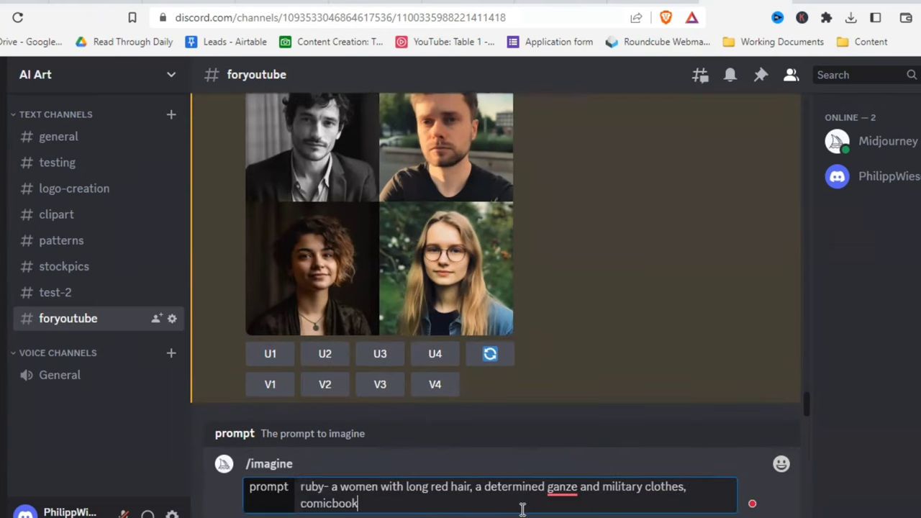
Step: Complete the ruby comicbook prompt with "style --seed 1234567" and generate the images
type("style")
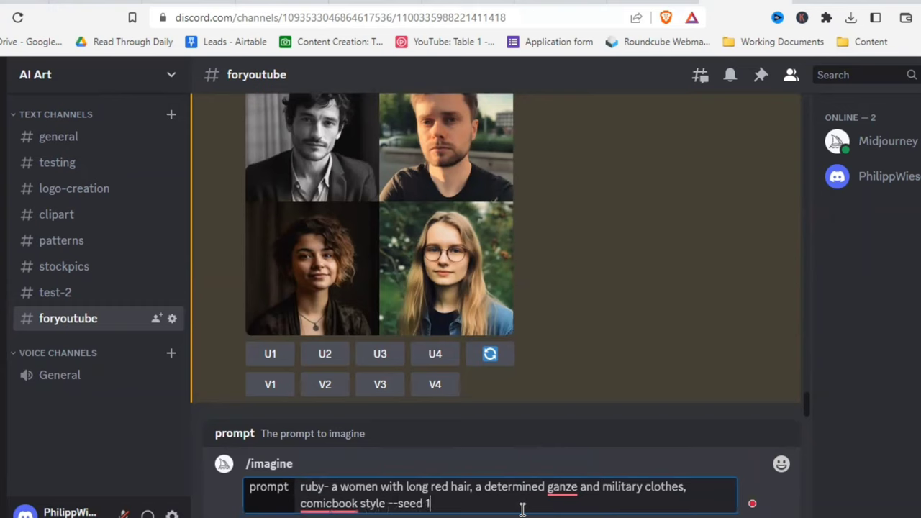
type("--seed 1234567")
key("Return")
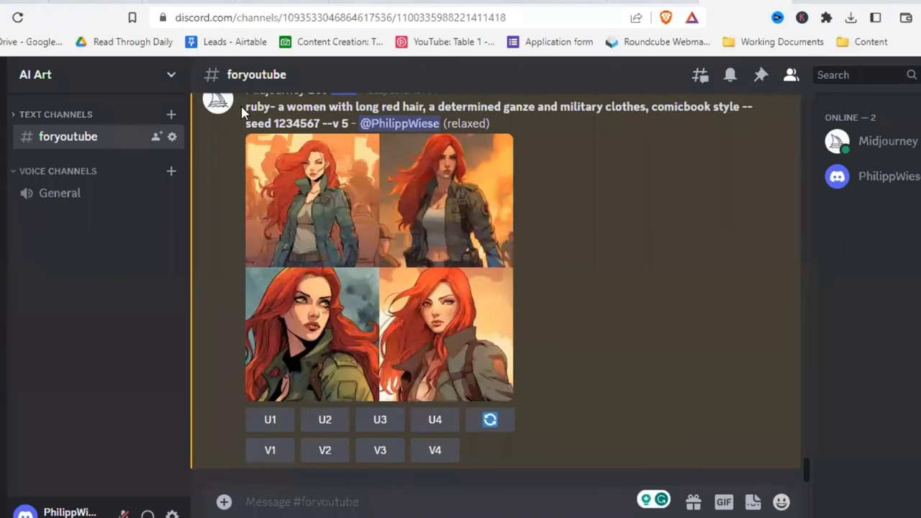
Step: Copy the ruby prompt including --seed 1234567 from the generated result and run it unchanged in a new /imagine command
left_click_drag(246, 107, 319, 121)
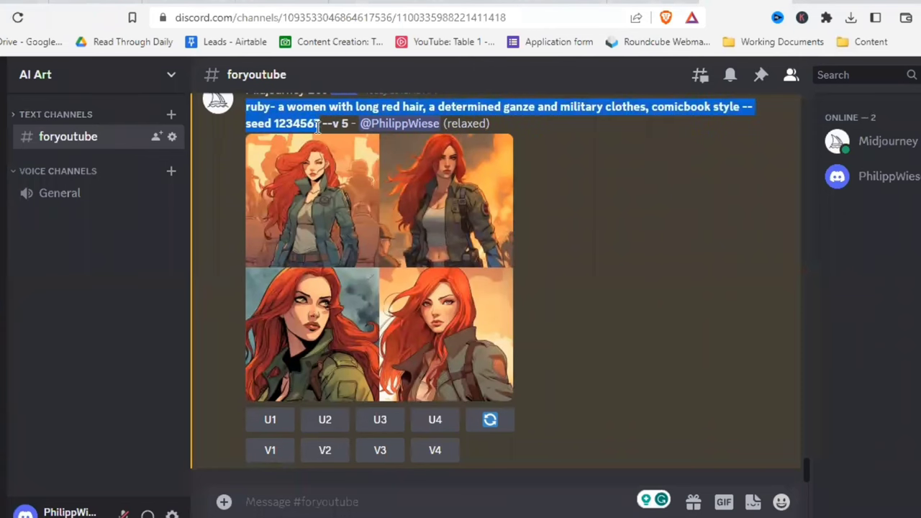
left_click(478, 503)
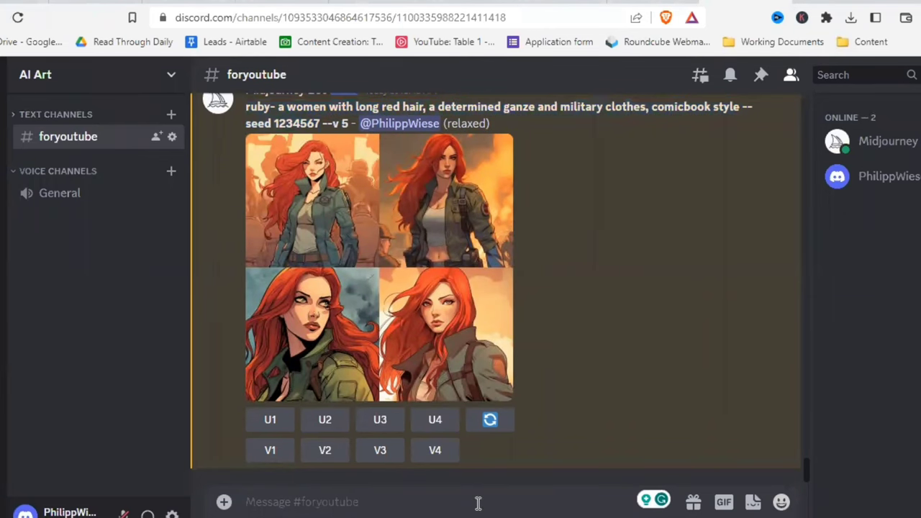
type("/ima")
left_click(435, 461)
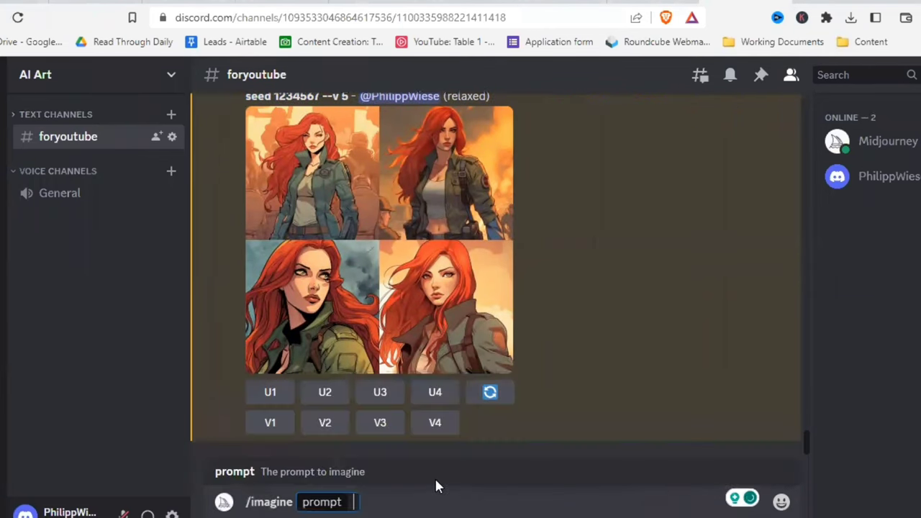
type("ruby- a women with long red hair, a determined ganze and military clothes, comicbook style --seed 1234567")
key("Return")
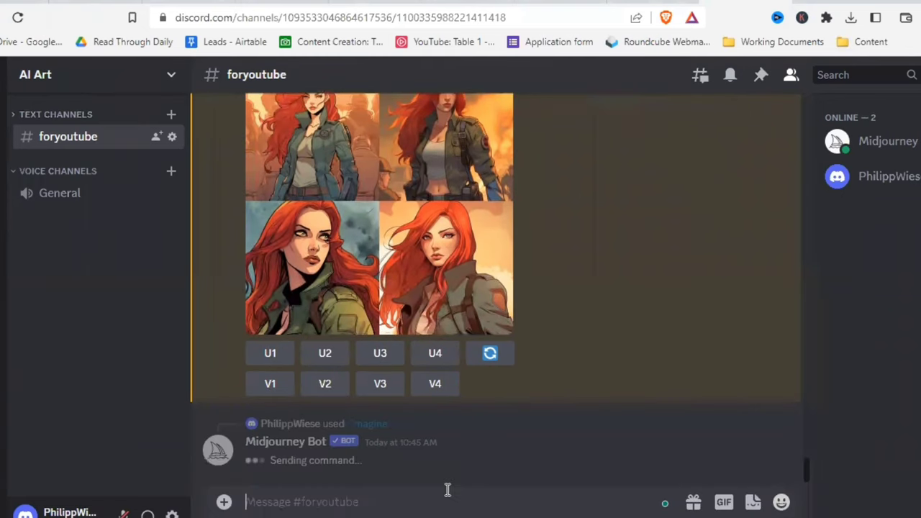
Step: Reuse the ruby prompt in another /imagine command, correct "ganze" to "gaze", and generate the images with --seed 1234567
type("/ima")
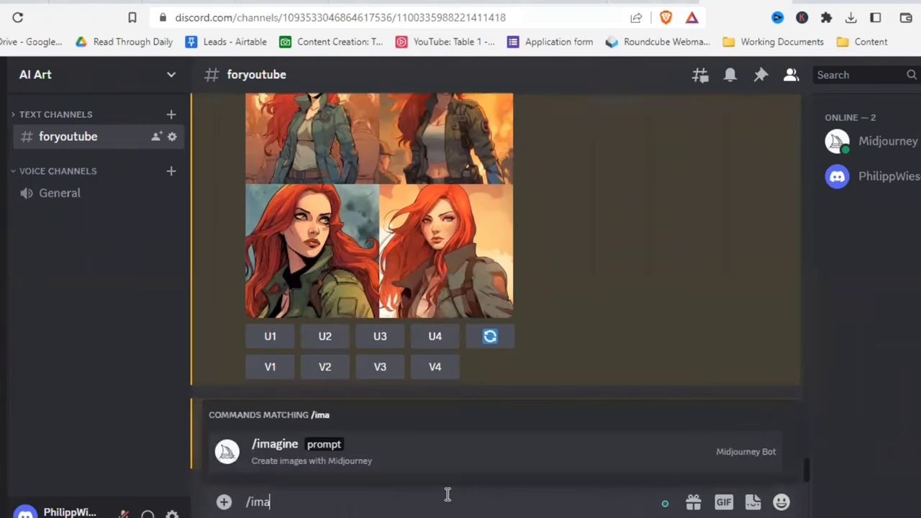
left_click(381, 461)
type("ruby- a women with long red hair, a determined ganze and military clothes, comicbook style --seed 1234567")
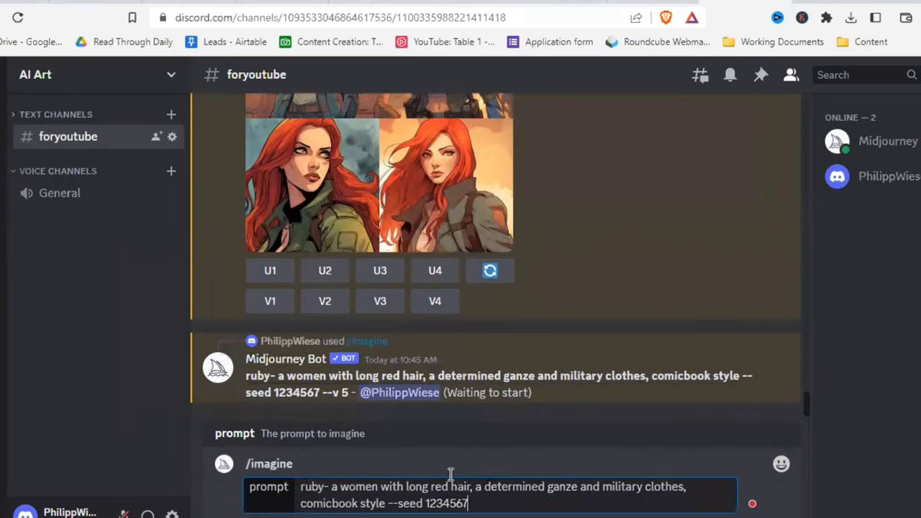
mouse_move(567, 489)
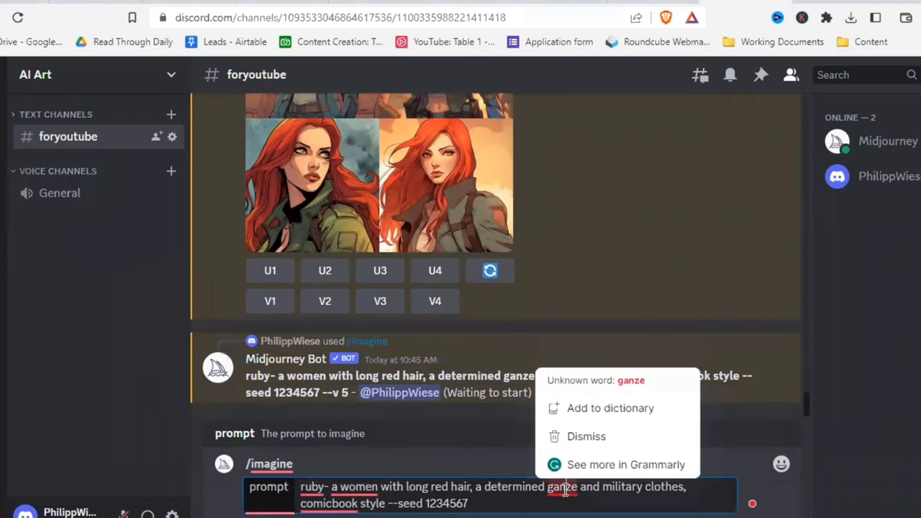
left_click(566, 489)
key("BackSpace")
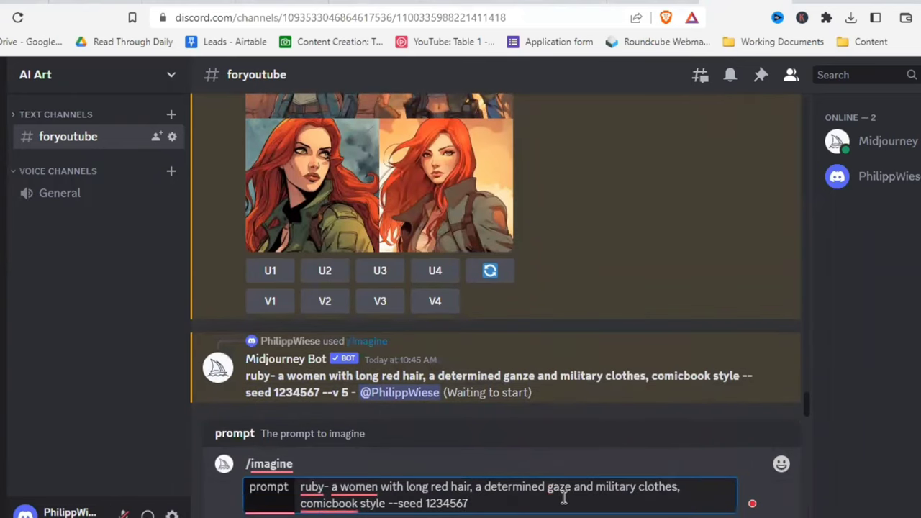
key("Return")
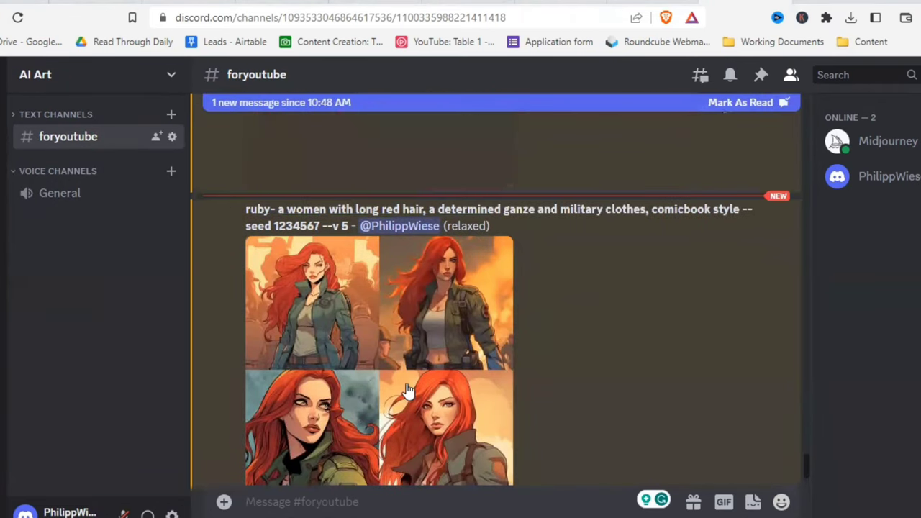
Step: View the ruby grids enlarged to compare the identical-prompt results with the corrected "gaze" version
left_click(407, 391)
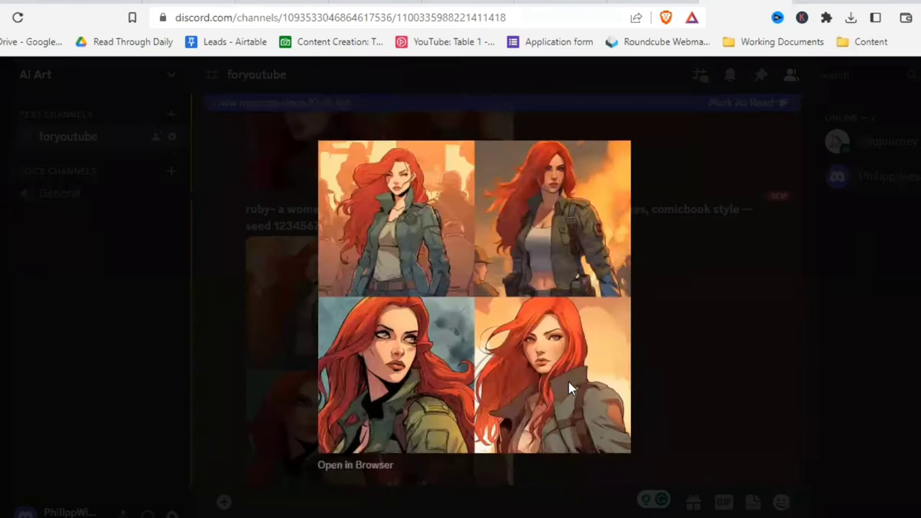
left_click(651, 353)
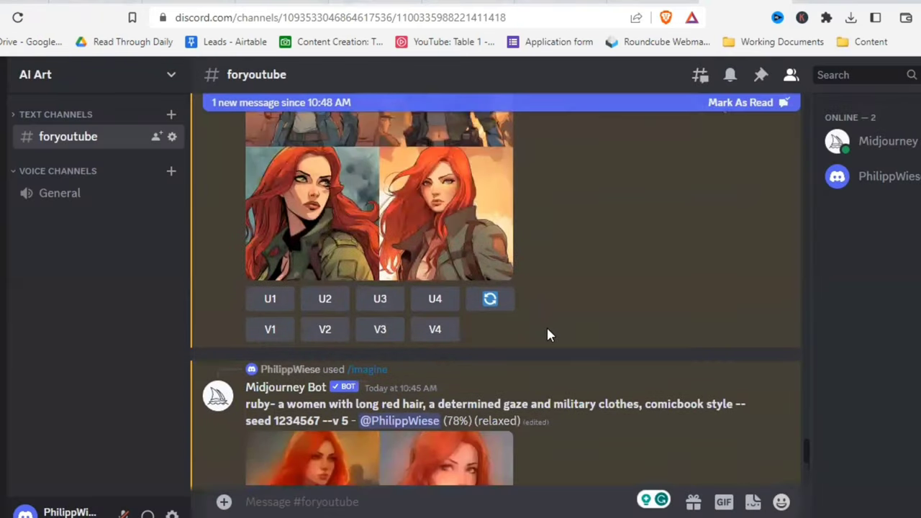
left_click(418, 292)
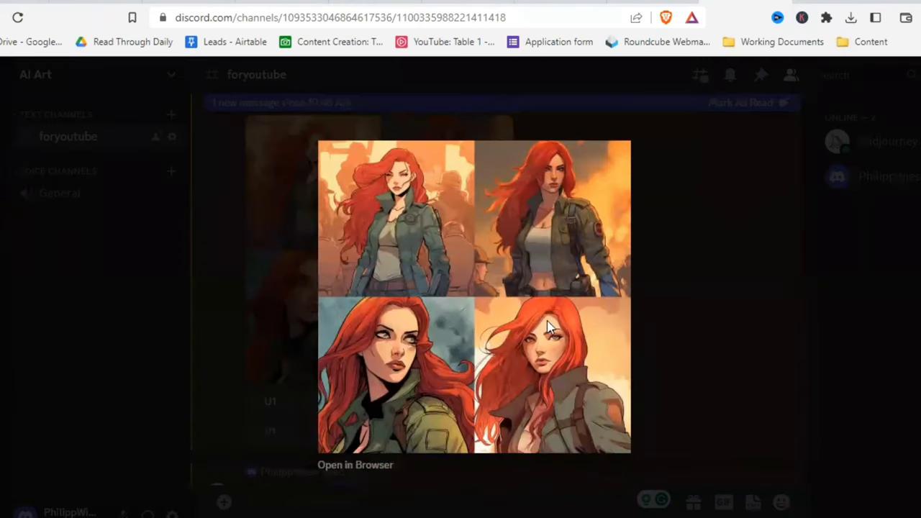
left_click(652, 288)
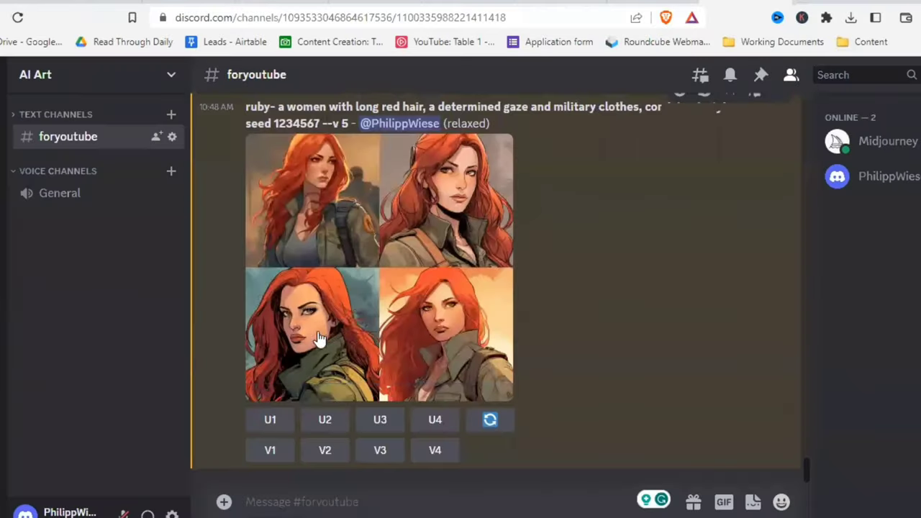
left_click(508, 344)
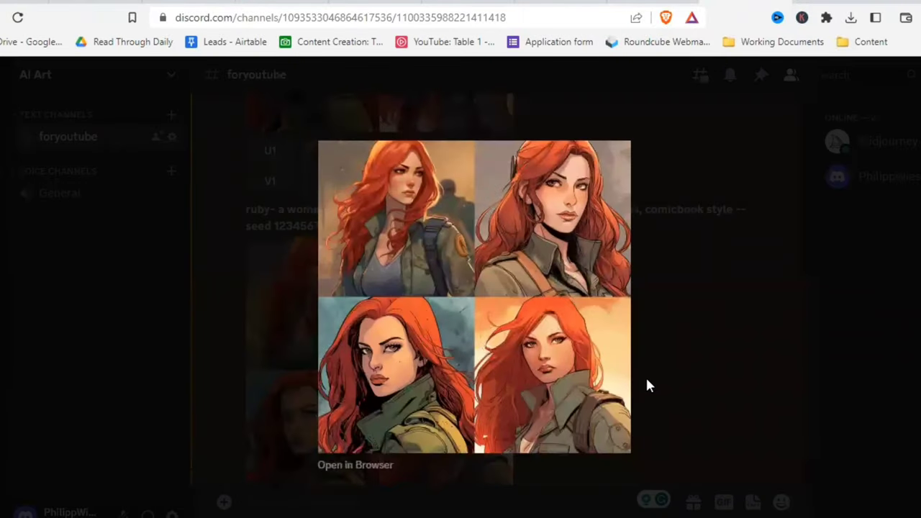
left_click(676, 342)
left_click(456, 321)
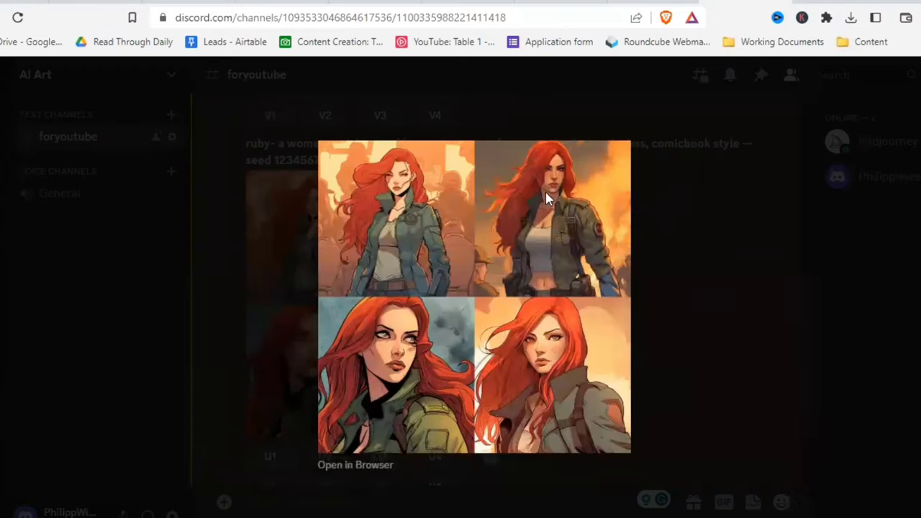
left_click(659, 326)
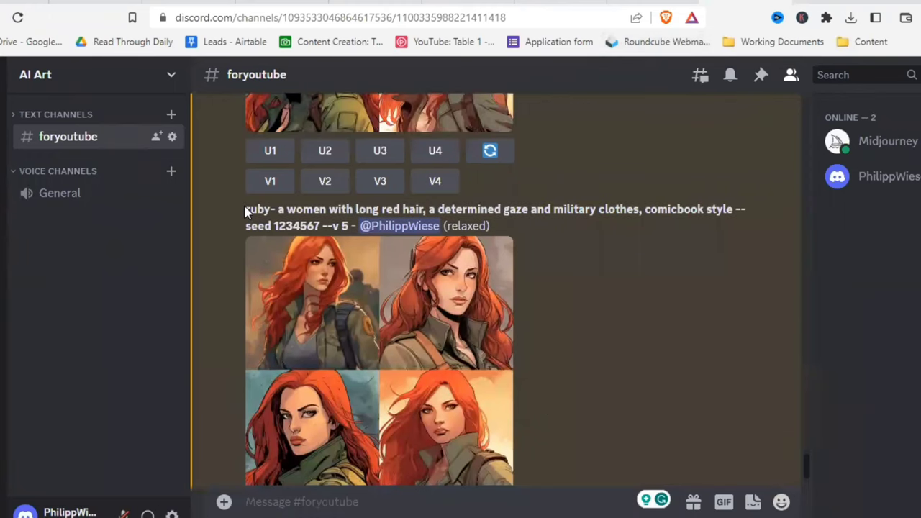
Step: Copy the ruby prompt into a new /imagine command, replace "determined" with "friendly", and generate the images with --seed 1234567
left_click_drag(247, 210, 320, 227)
scroll(413, 391, "down", 2)
left_click(446, 507)
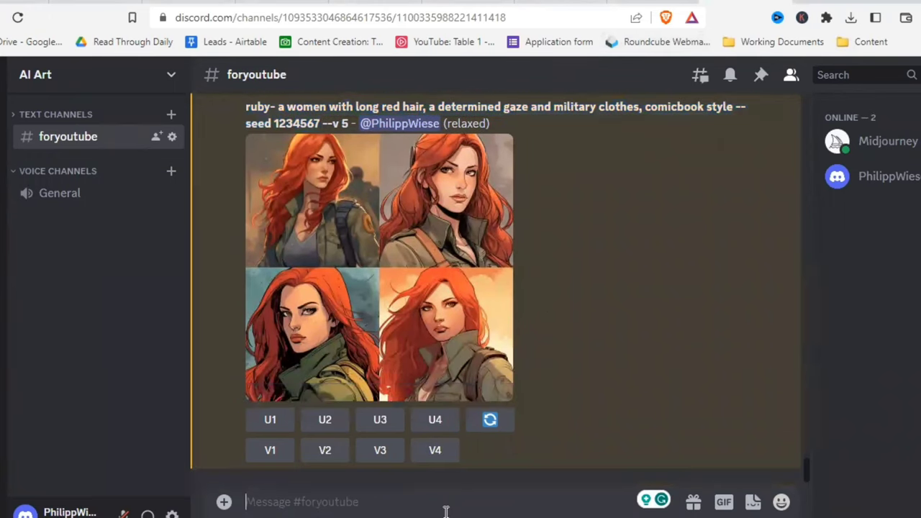
type("/ima")
left_click(422, 463)
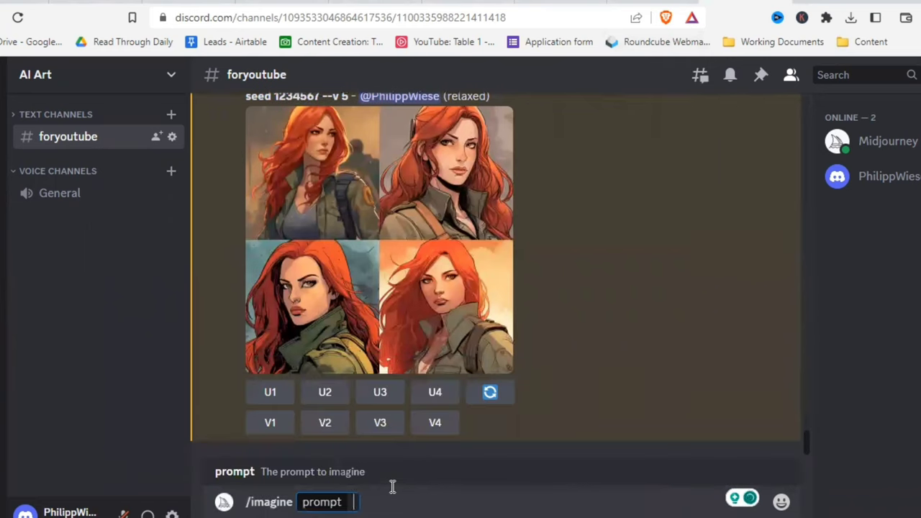
type("ruby- a women with long red hair, a determined gaze and military clothes, comicbook style --seed 1234567")
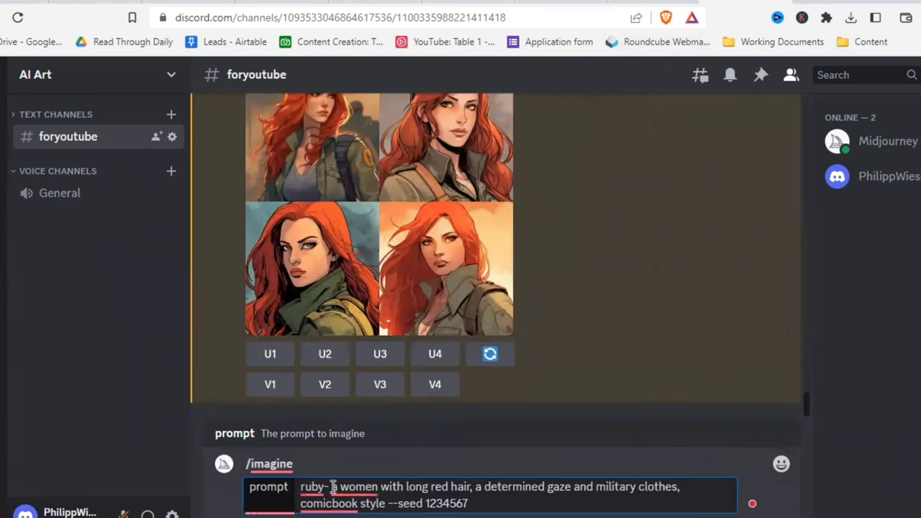
left_click(544, 487)
double_click(533, 487)
key("BackSpace")
type("friendly")
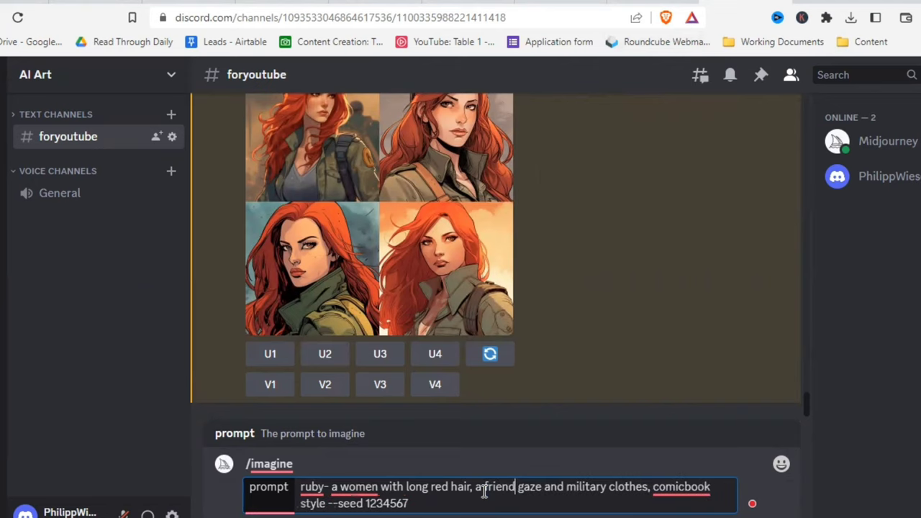
key("Return")
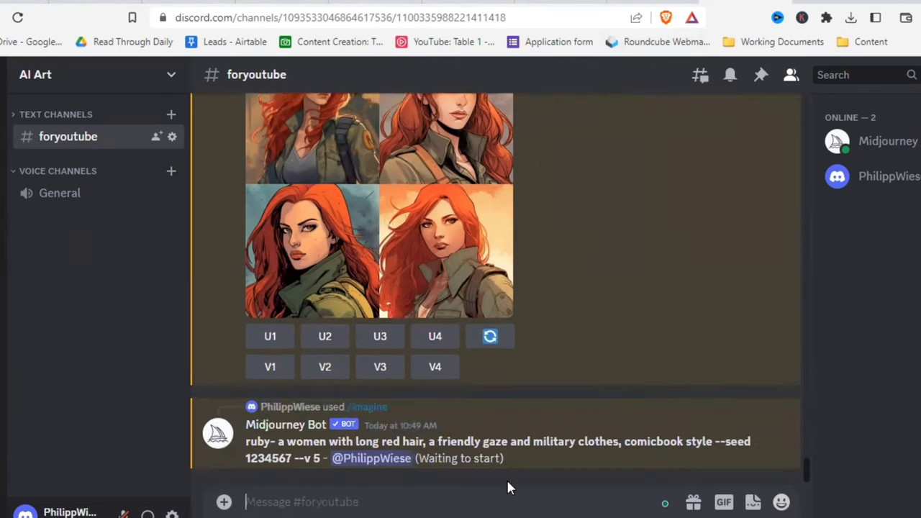
Step: Reuse the determined-gaze ruby prompt in another /imagine command, prefix it with "full body picture of", and generate the images
type("/im")
key("Tab")
type("ruby- a women with long red hair, a determined gaze and military clothes, comicbook style --seed 1234567")
left_click(302, 487)
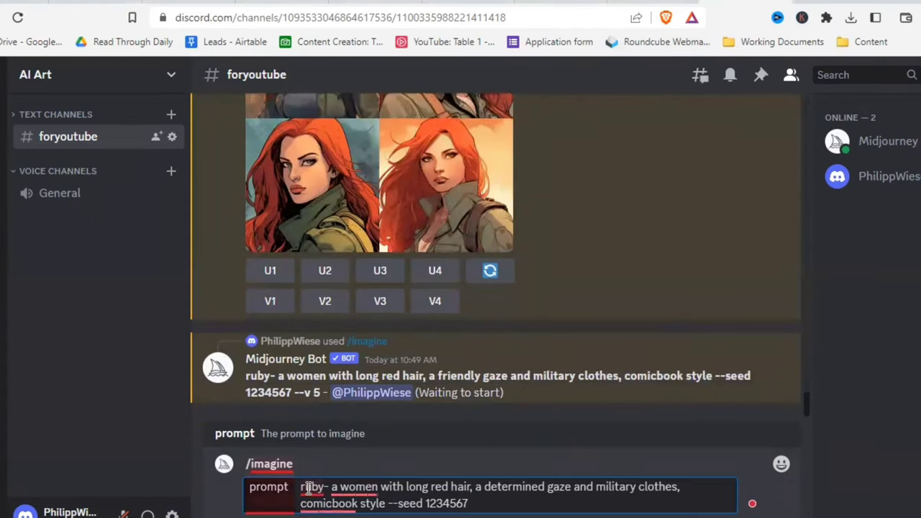
type("full body picture of")
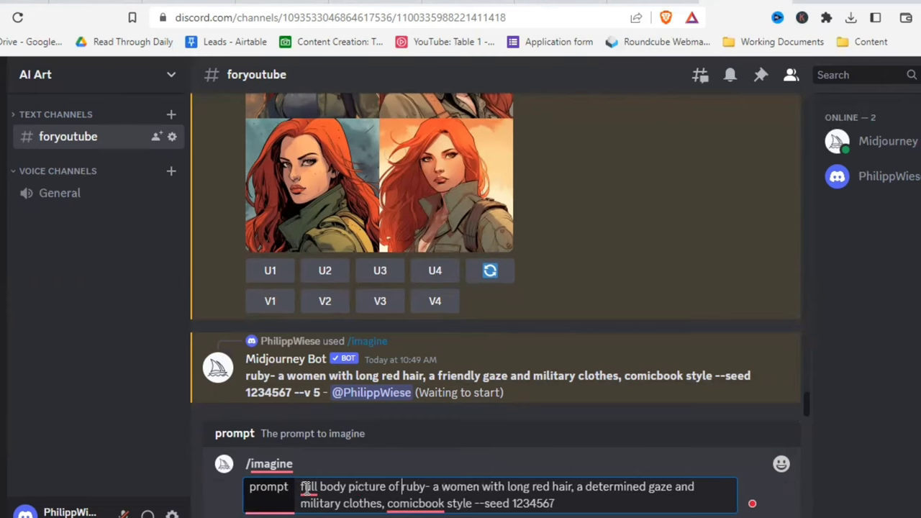
key("Return")
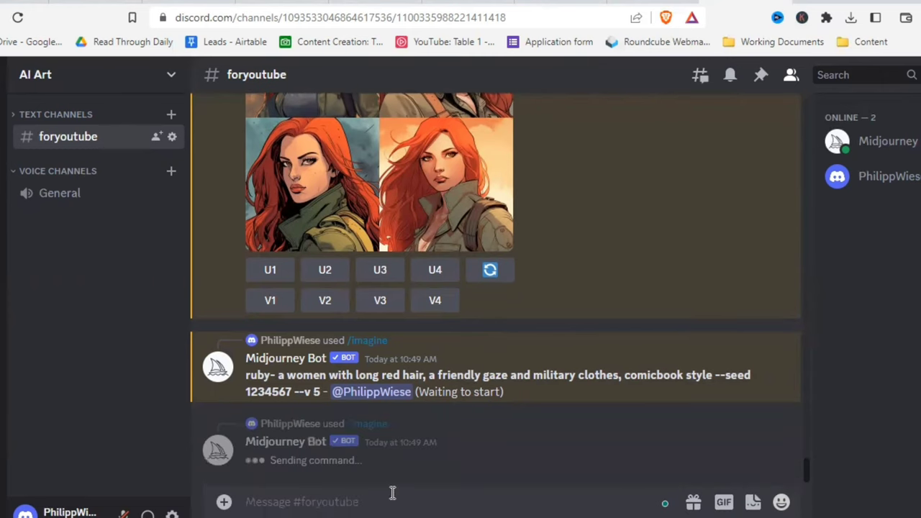
Step: Copy the full body ruby prompt into a new /imagine command, replace "long" with "short" for the hair, and generate the images
left_click_drag(246, 441, 418, 458)
key("ctrl+c")
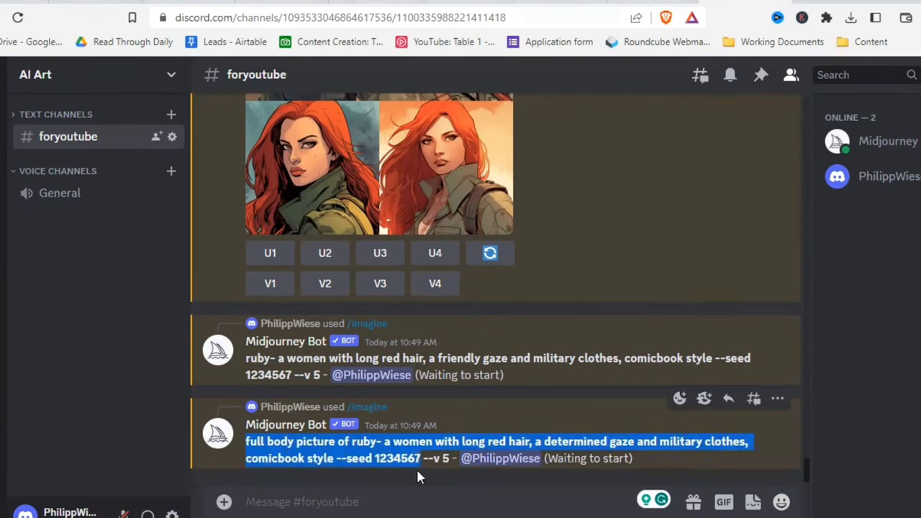
left_click(437, 502)
type("/ima")
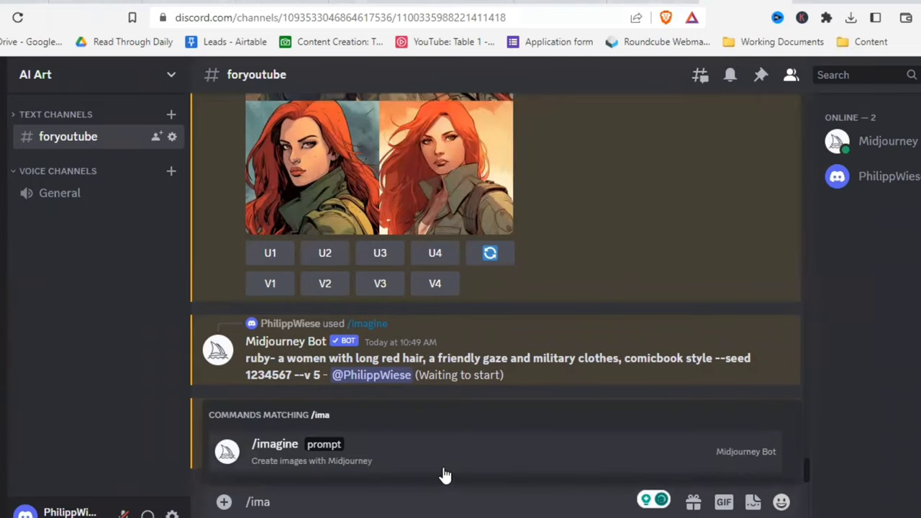
left_click(461, 464)
key("ctrl+v")
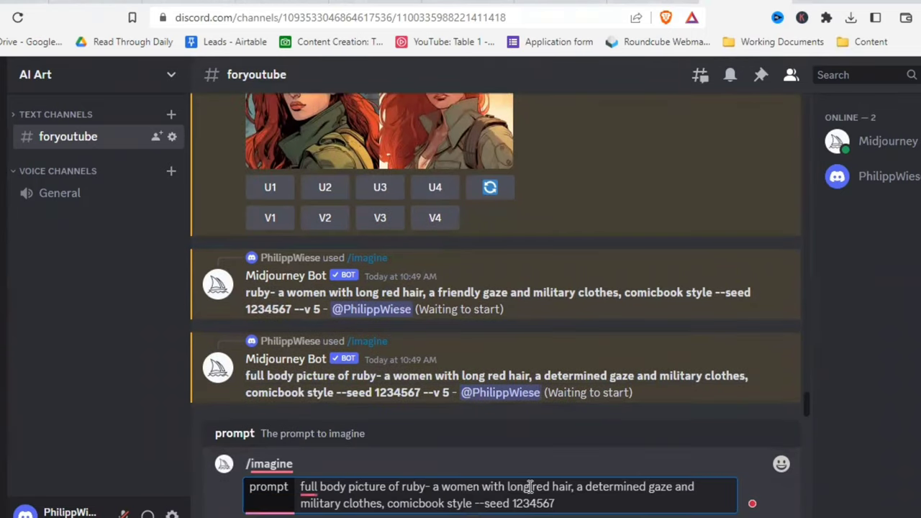
left_click_drag(531, 488, 510, 489)
key("BackSpace")
type("short")
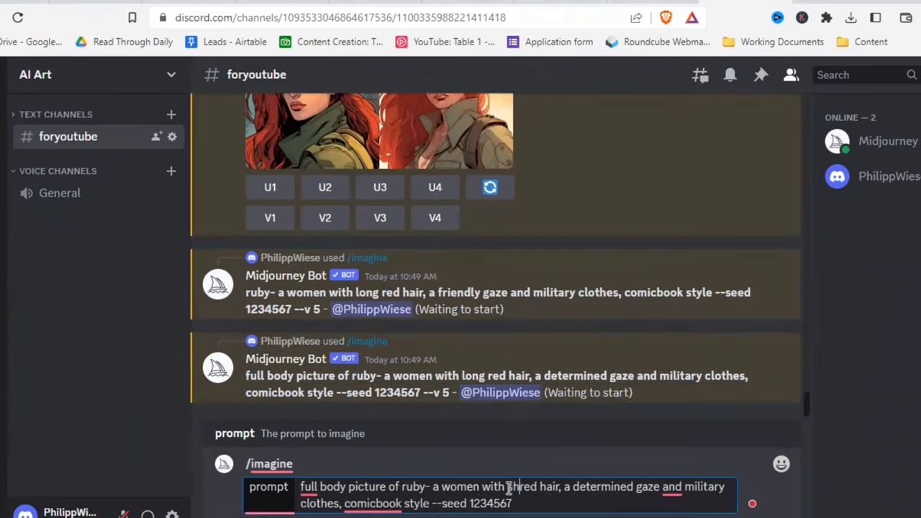
key("Return")
Step: View the friendly-gaze and determined-gaze ruby grids enlarged to compare their facial expressions
left_click(460, 309)
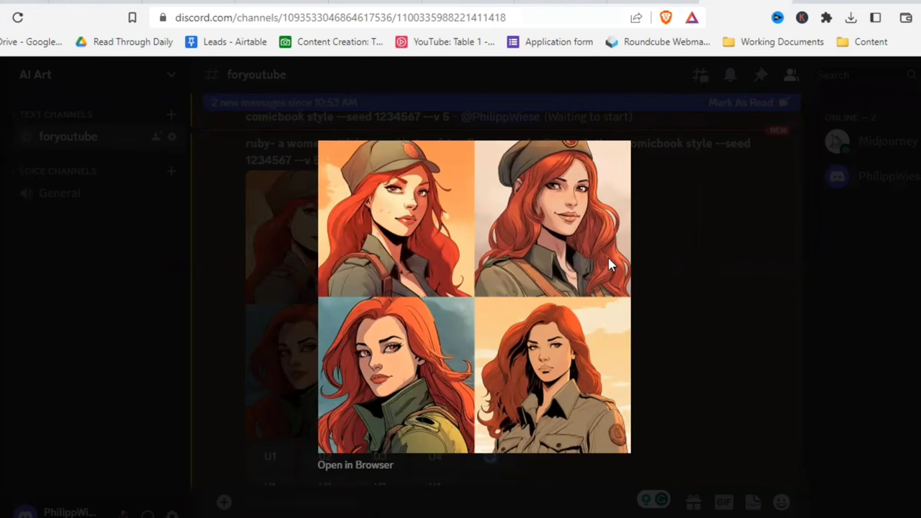
left_click(681, 316)
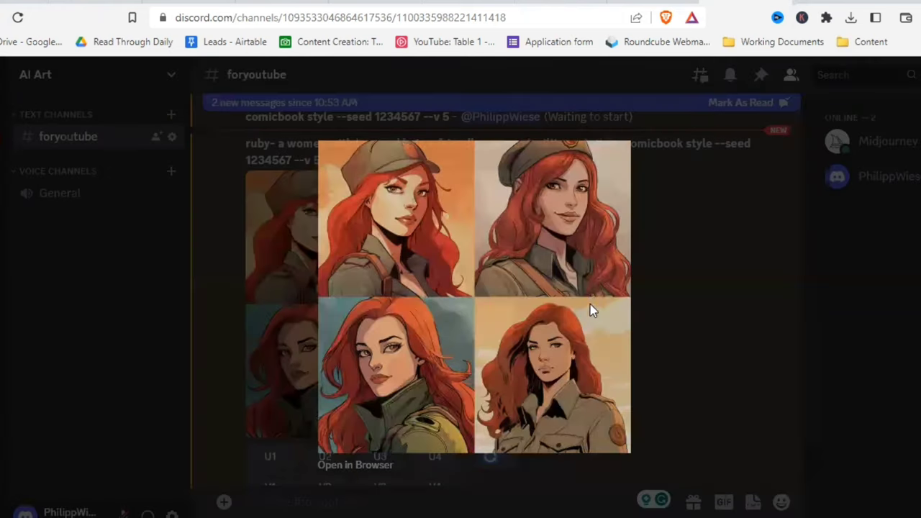
scroll(587, 295, "down", 3)
left_click(447, 291)
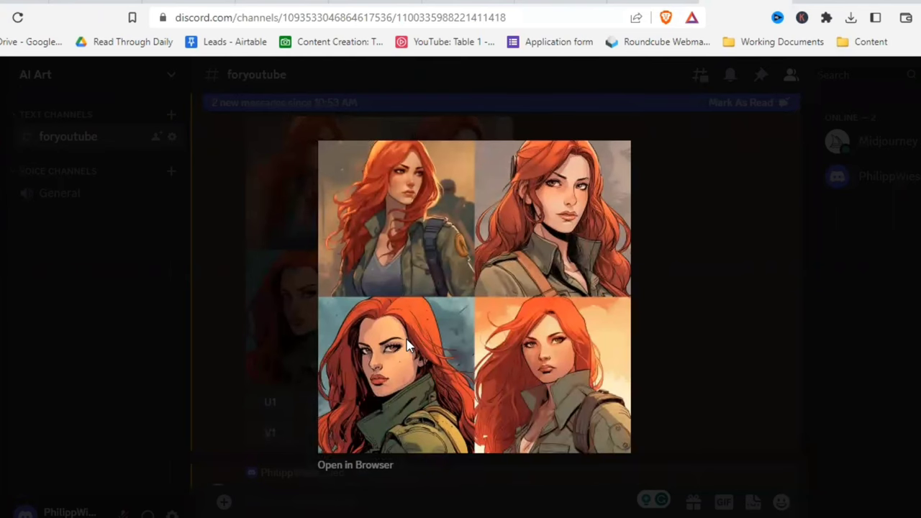
left_click(676, 290)
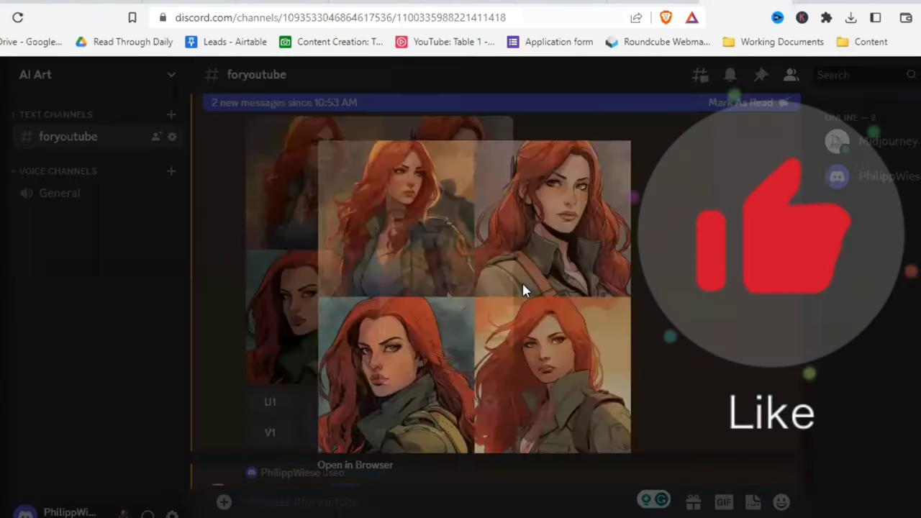
Step: Upscale the third image of both the determined-gaze grid and the friendly-gaze grid
scroll(317, 342, "down", 10)
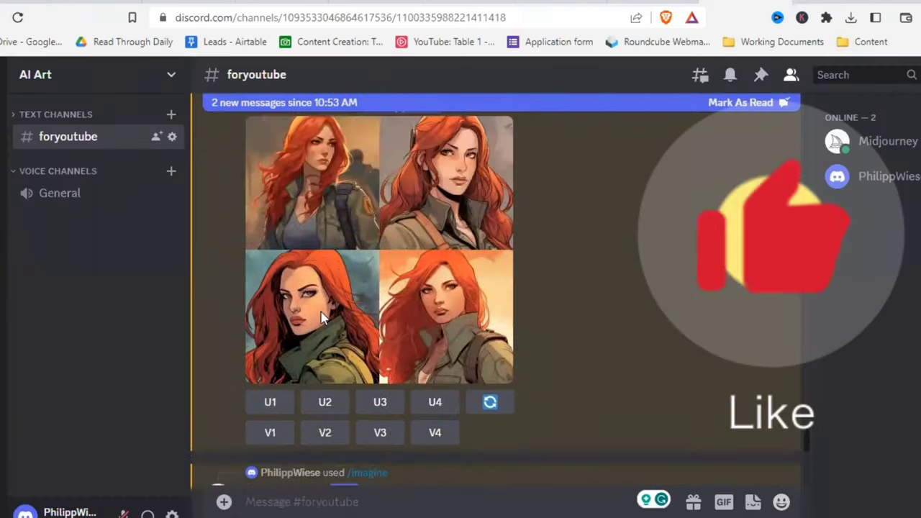
left_click(380, 403)
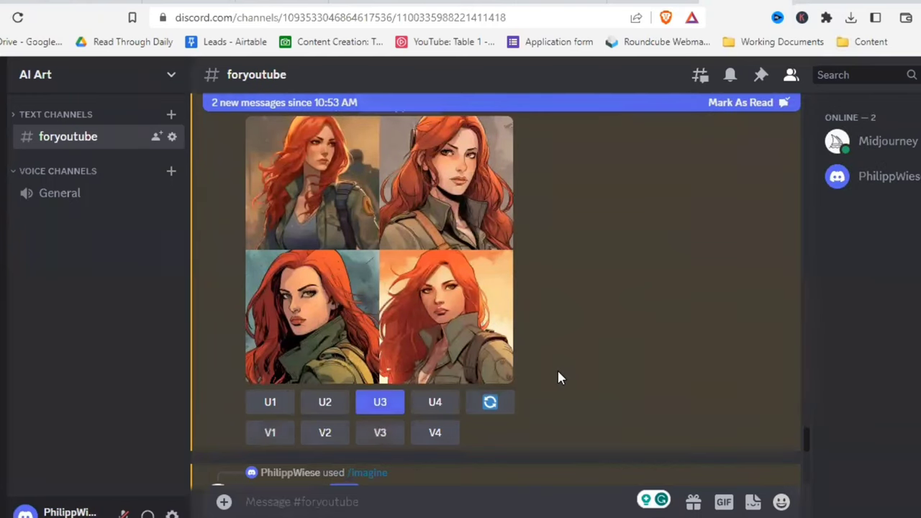
scroll(539, 370, "up", 5)
left_click(380, 423)
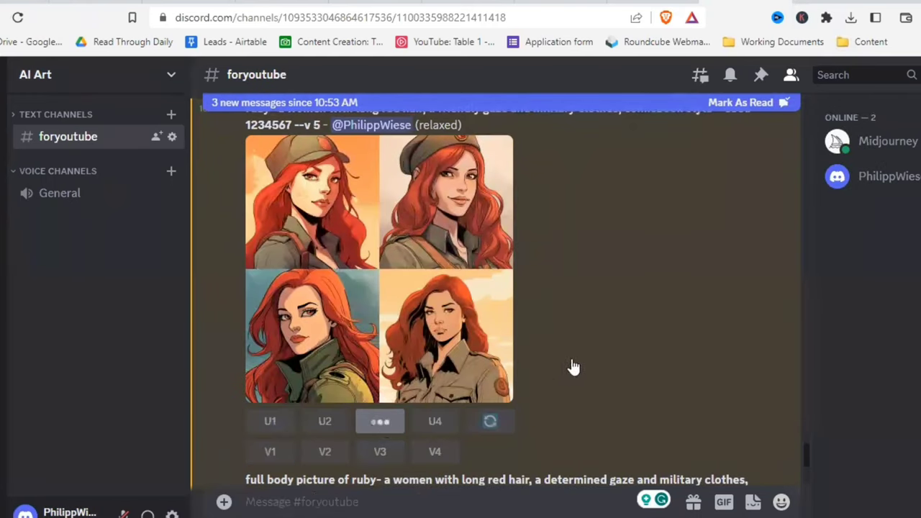
scroll(595, 348, "down", 5)
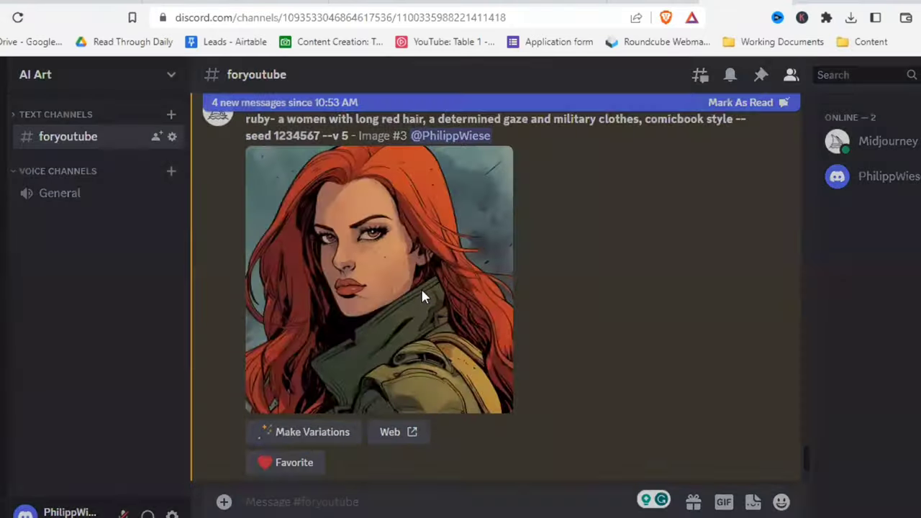
Step: View the two upscaled ruby portraits enlarged in turn to compare the determined and friendly versions
left_click(422, 295)
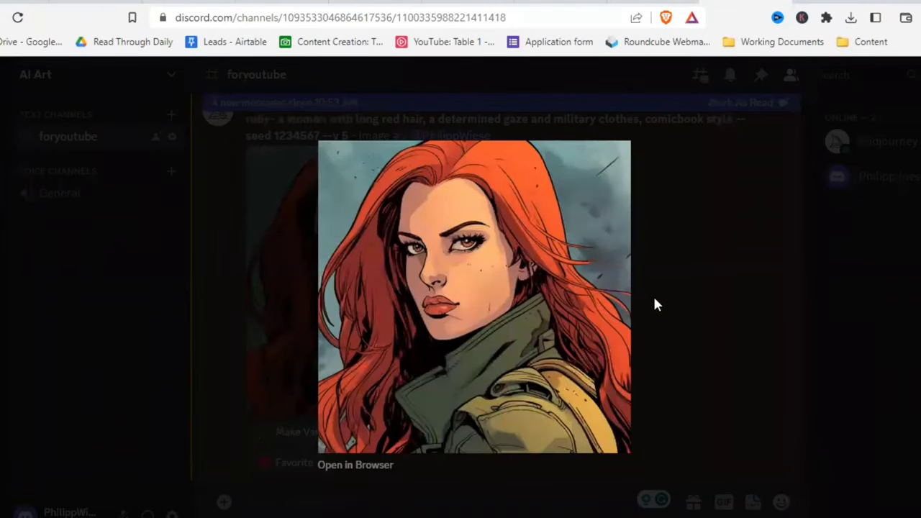
key("Escape")
scroll(393, 324, "down", 2)
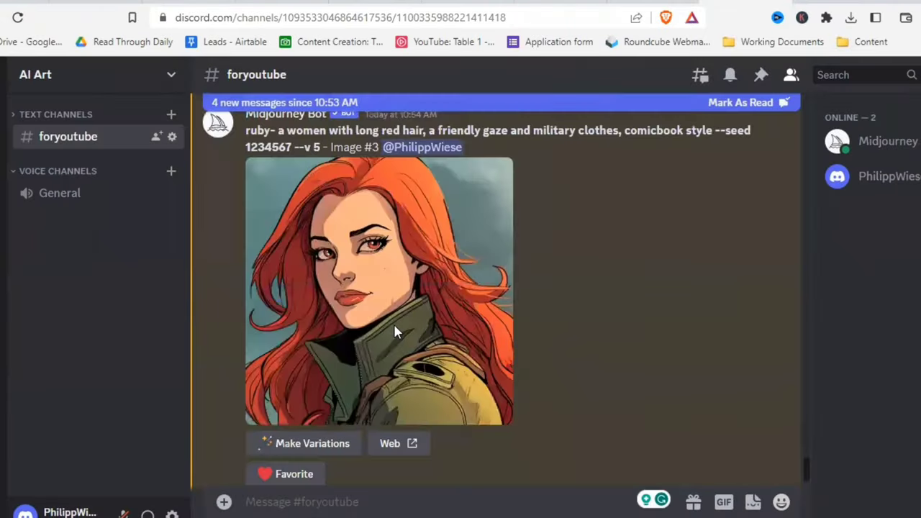
left_click(393, 324)
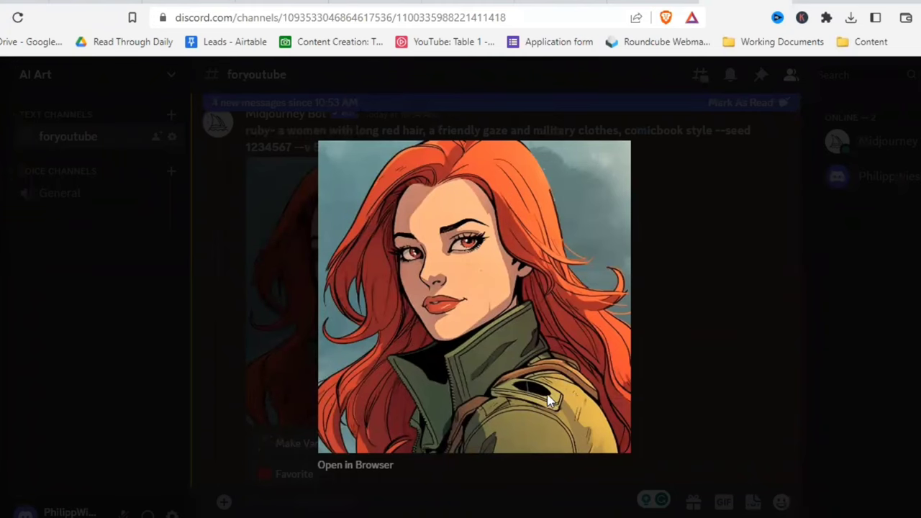
left_click(669, 341)
scroll(403, 325, "down", 2)
left_click(403, 325)
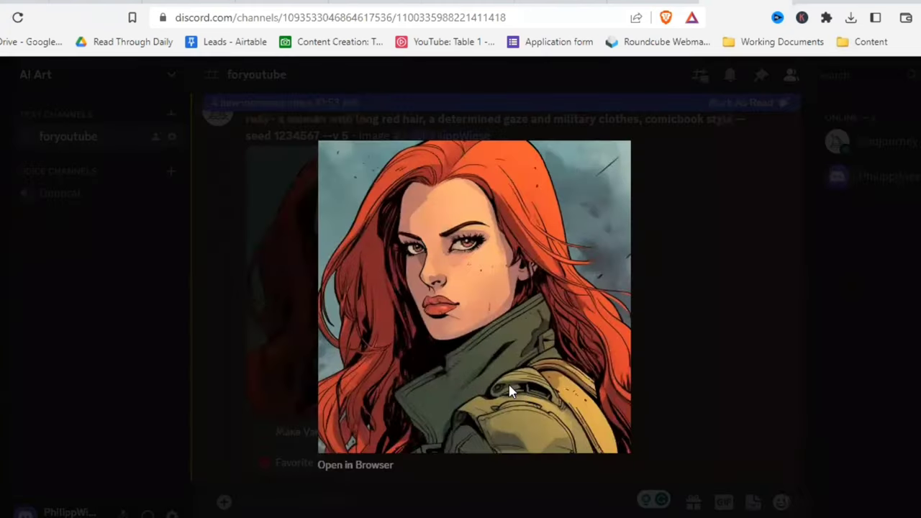
left_click(679, 349)
Step: View the full body ruby grids with long and short red hair enlarged to compare character consistency
scroll(607, 337, "up", 5)
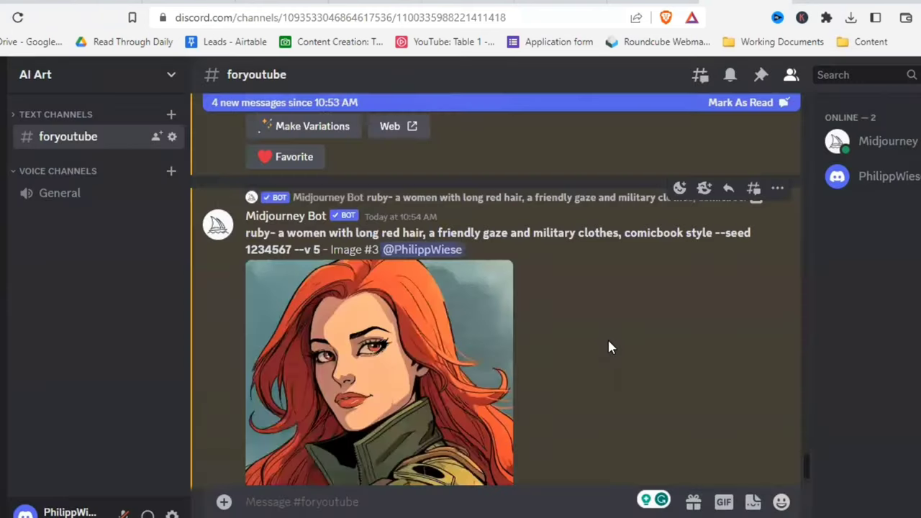
scroll(607, 350, "down", 5)
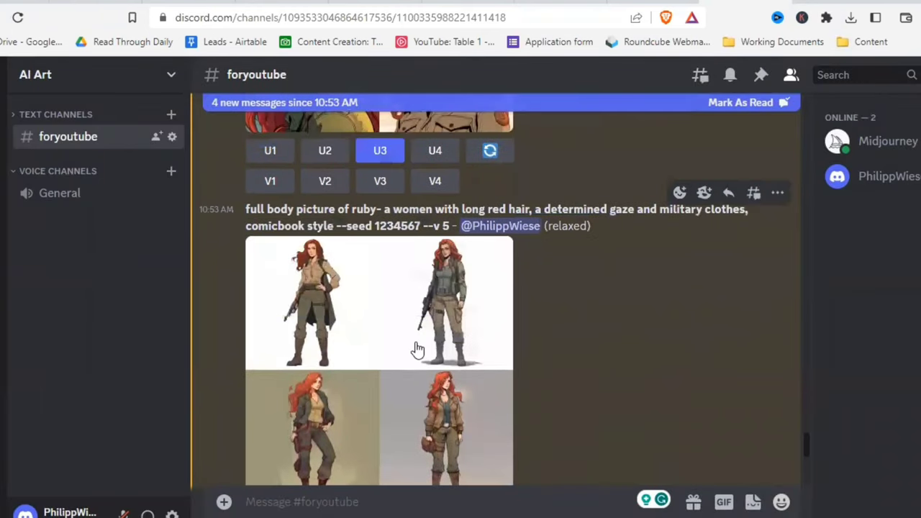
left_click(418, 349)
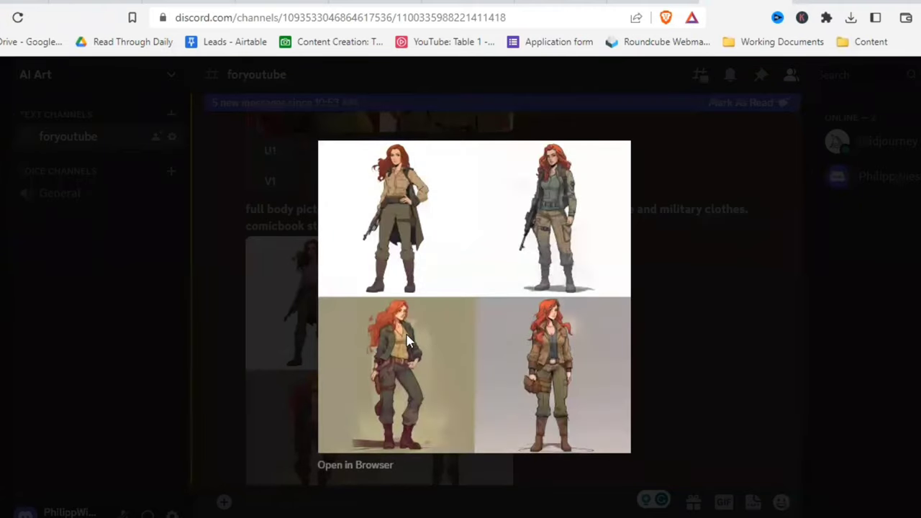
left_click(645, 367)
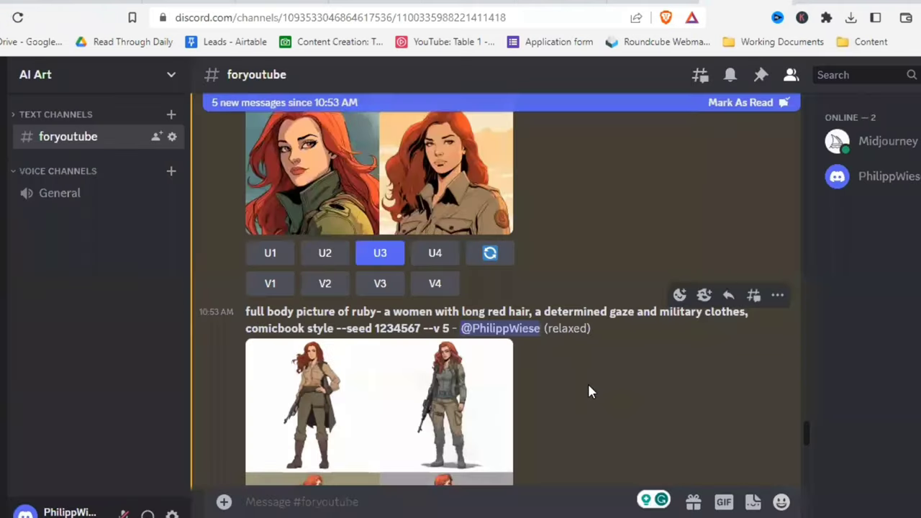
scroll(587, 382, "down", 5)
scroll(587, 385, "up", 5)
scroll(588, 386, "down", 3)
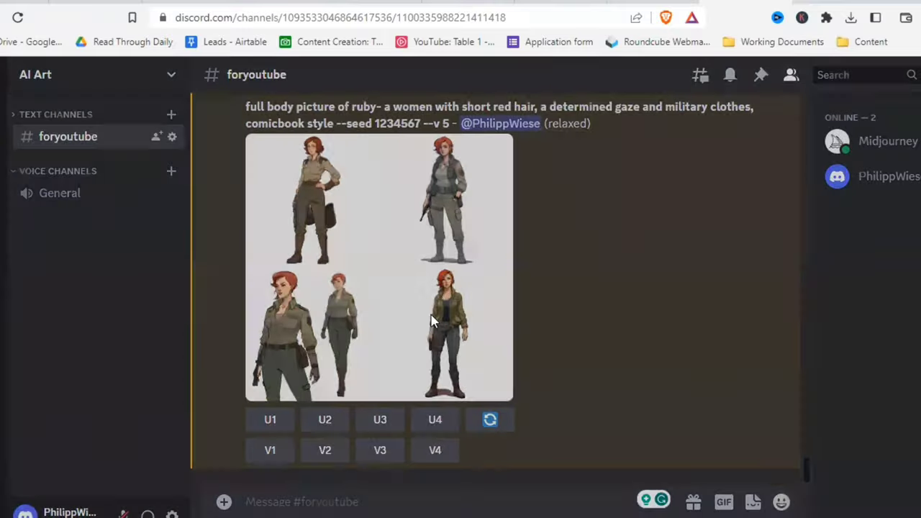
left_click(431, 320)
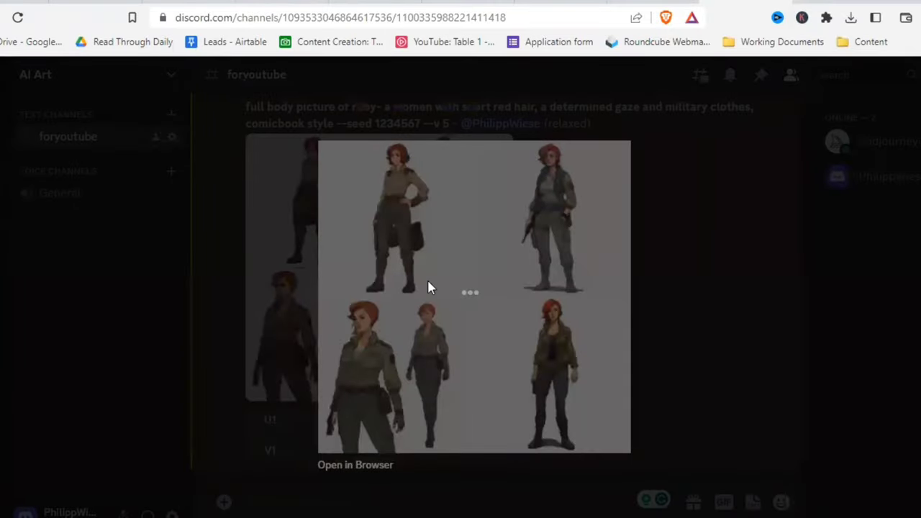
left_click(683, 284)
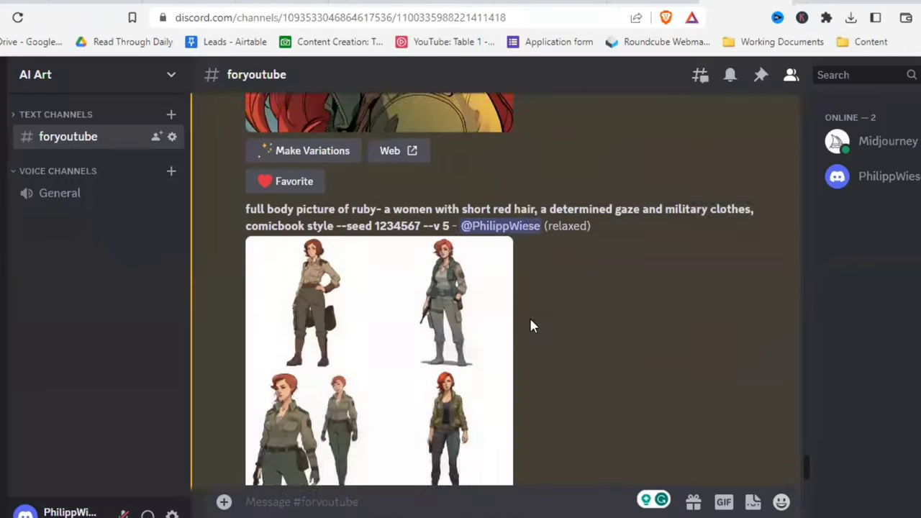
Step: Upscale the first image of the short-haired full body grid and view the long-haired upscale enlarged for comparison
scroll(534, 324, "down", 10)
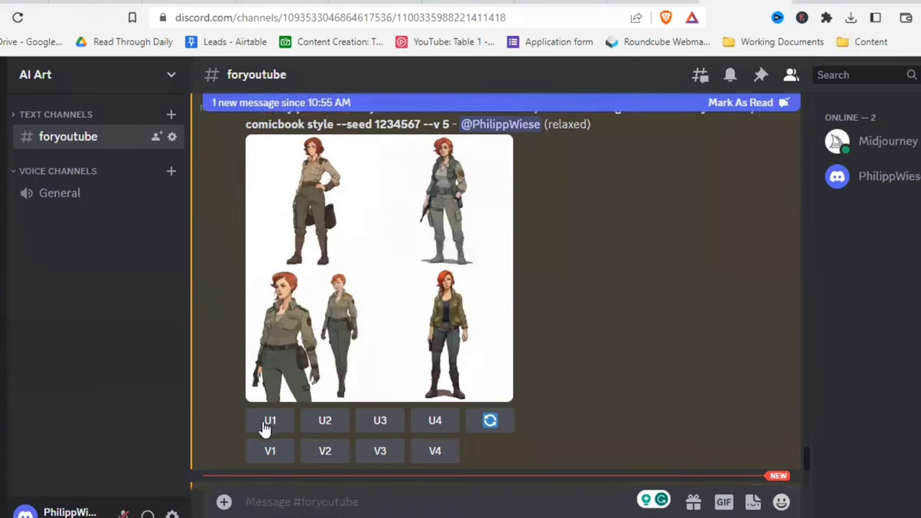
left_click(268, 423)
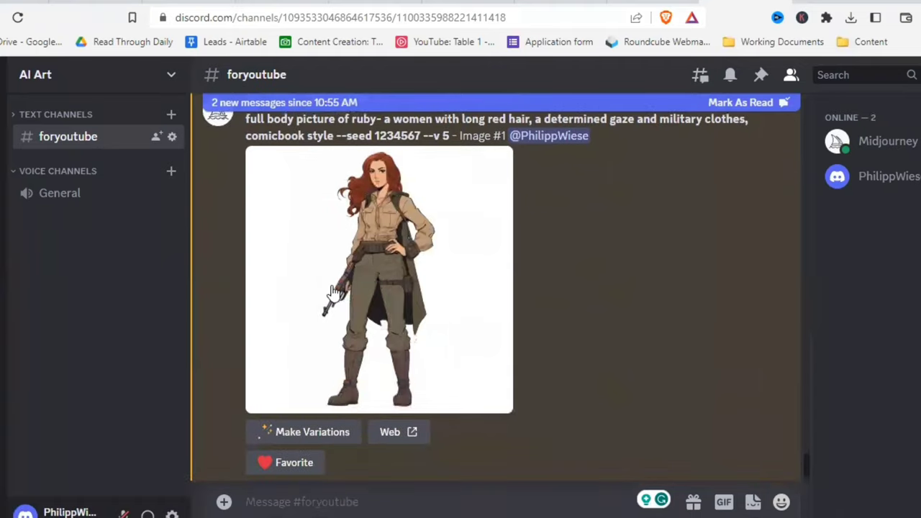
left_click(334, 294)
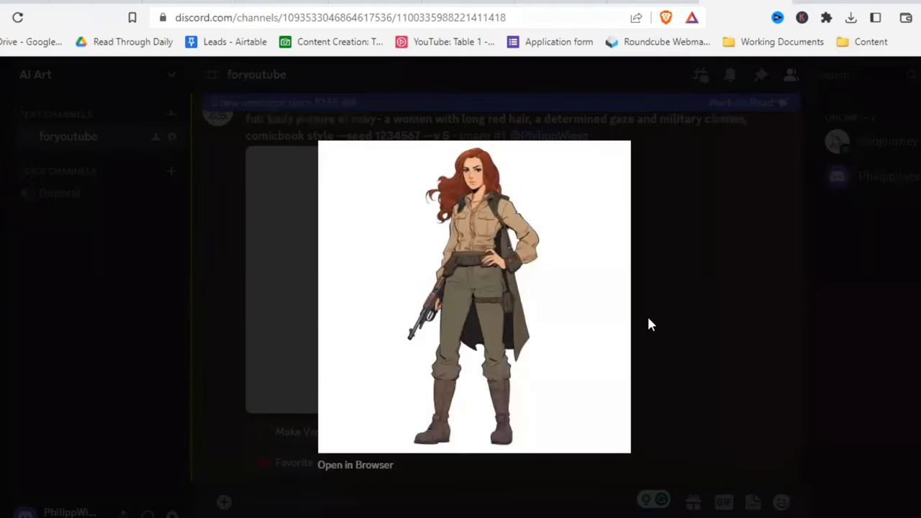
left_click(647, 325)
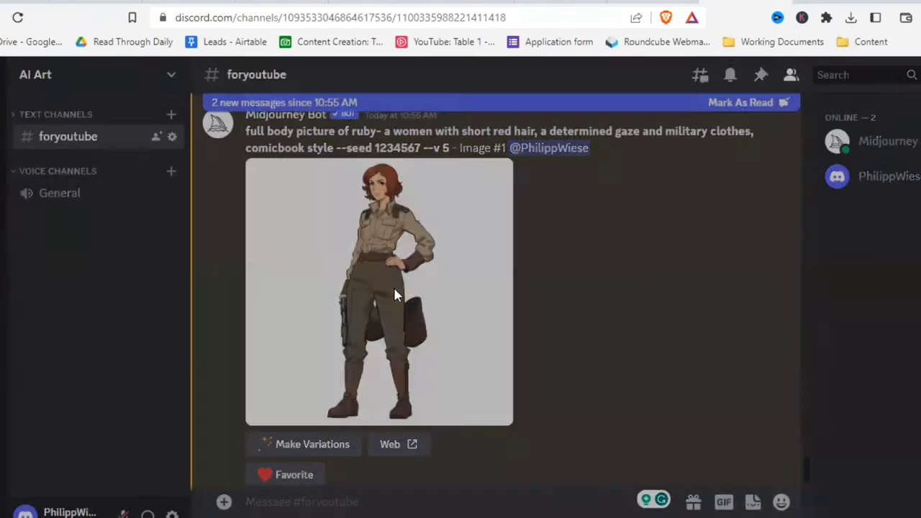
Step: View the short-haired full body upscale enlarged and compare it with the long-haired upscale
left_click(395, 292)
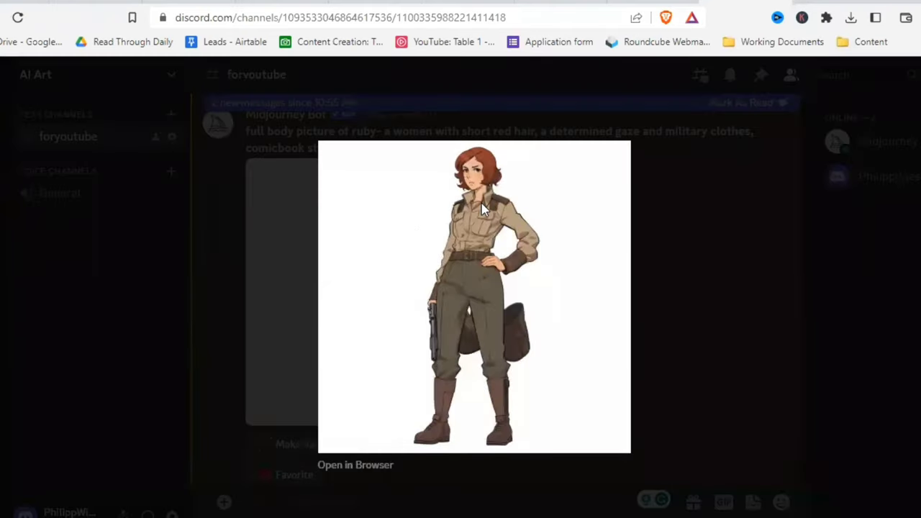
left_click(655, 303)
scroll(574, 309, "up", 3)
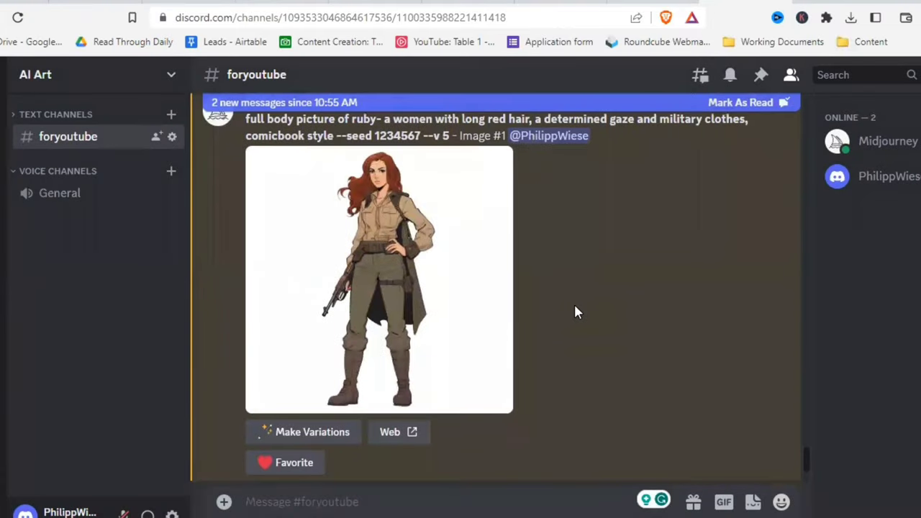
scroll(575, 312, "down", 5)
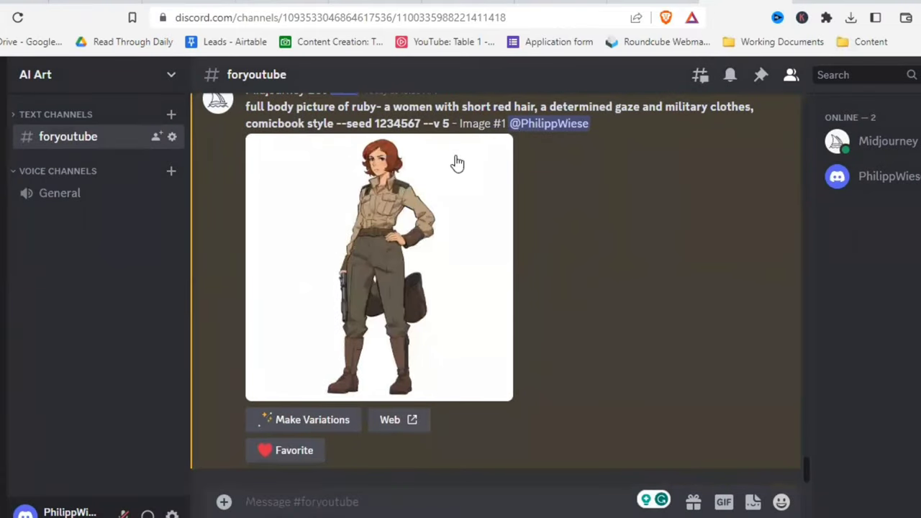
Step: Copy the image address of the short-haired full body upscale and paste it into a new /imagine prompt
left_click(373, 273)
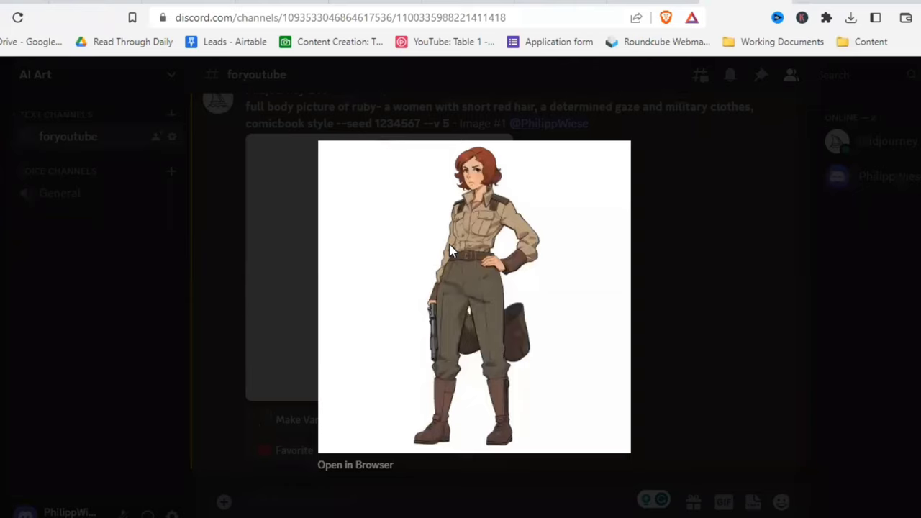
right_click(451, 250)
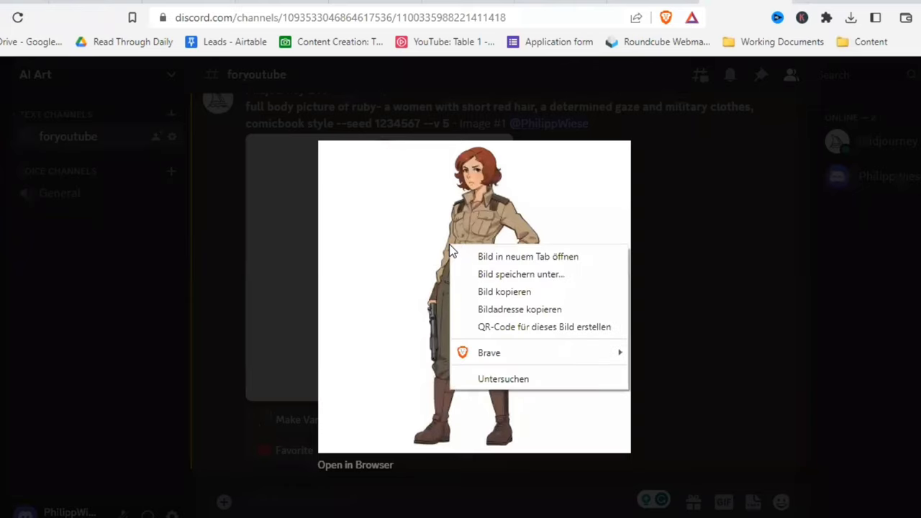
left_click(526, 311)
left_click(659, 288)
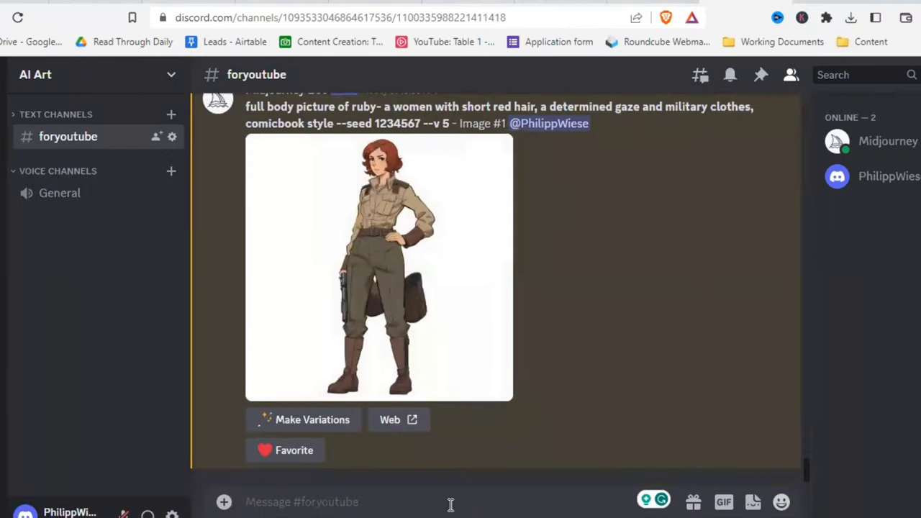
type("/ima")
left_click(352, 461)
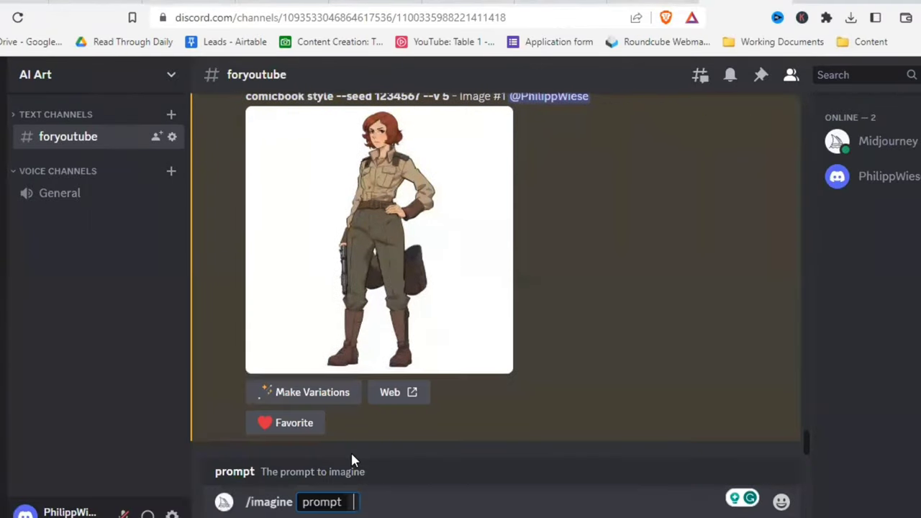
key("ctrl+v")
Step: Add the short-haired ruby prompt text with seed 1234567 after the image link, insert ", in a cafe" after "comicbook style", and submit it
scroll(421, 360, "up", 3)
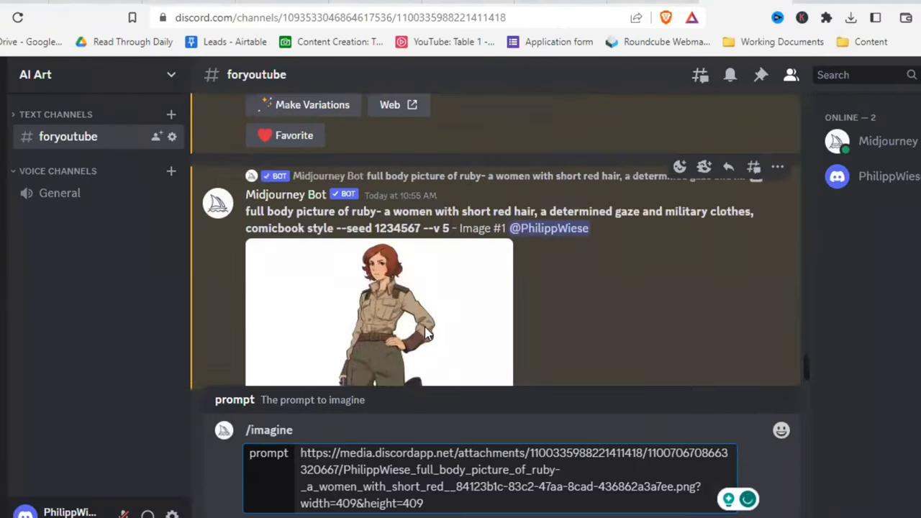
left_click_drag(246, 211, 421, 226)
key("ctrl+c")
left_click(476, 506)
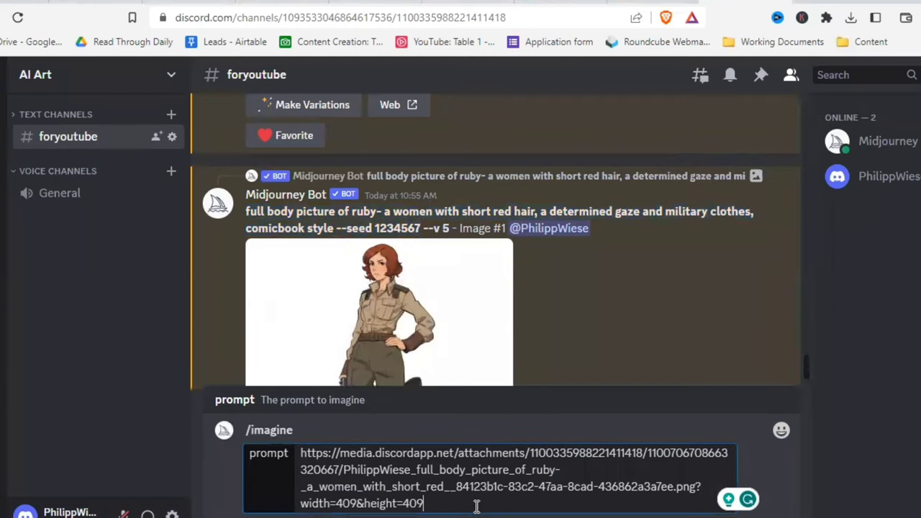
key("ctrl+v")
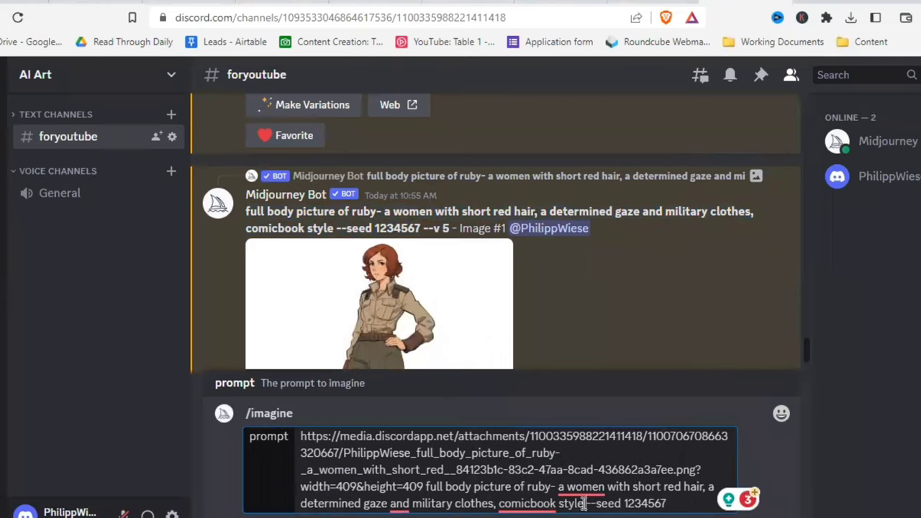
type(",")
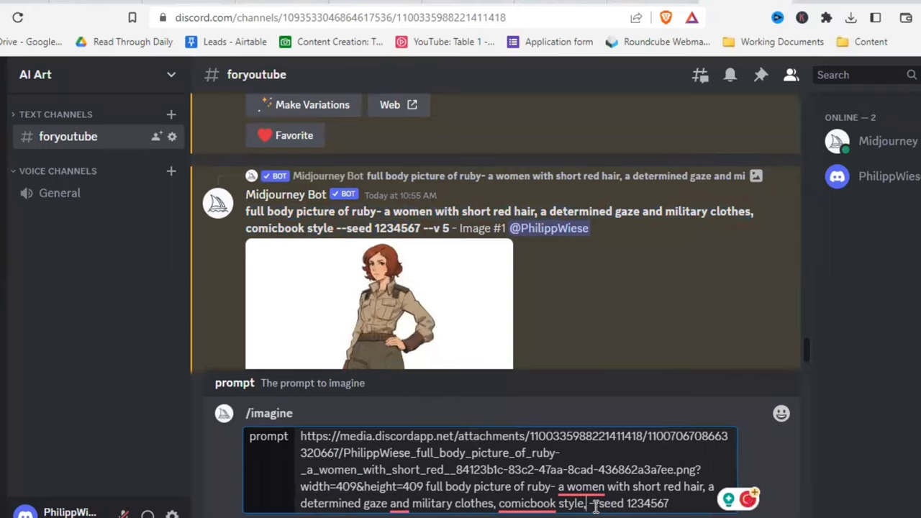
type(" in a")
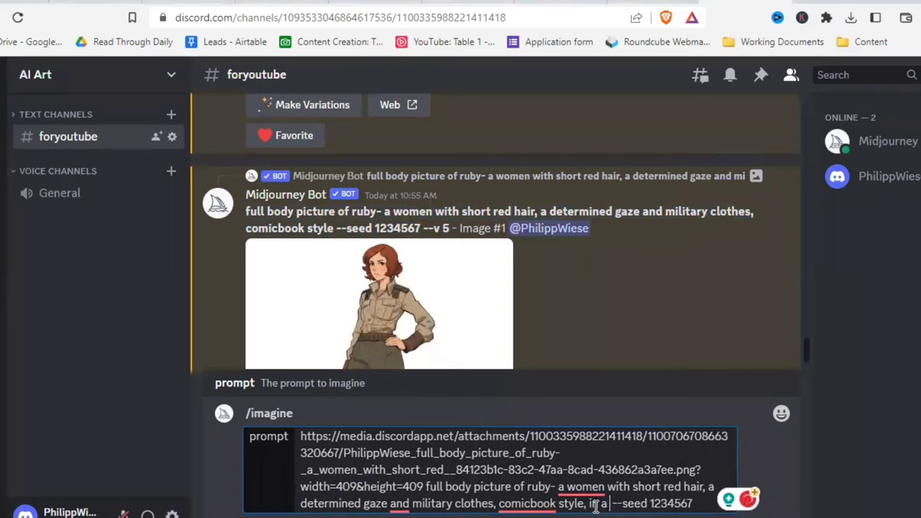
type(" cafe")
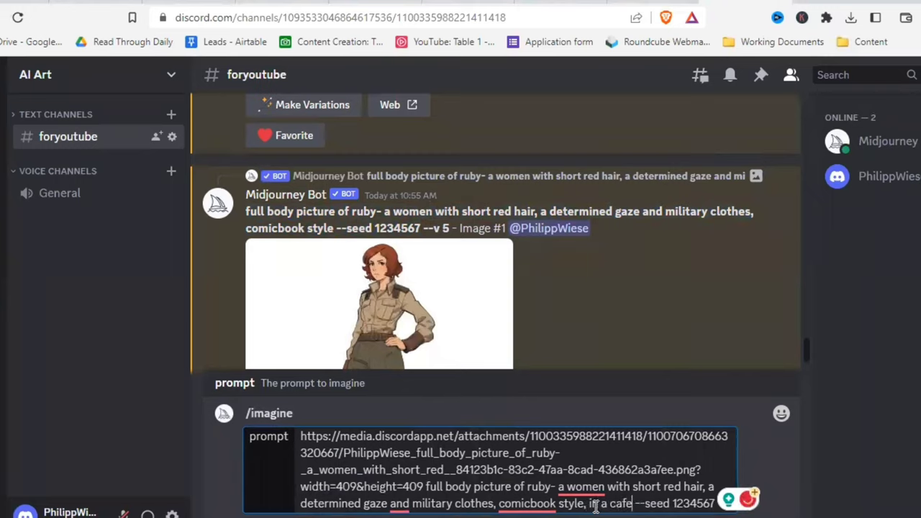
key("Return")
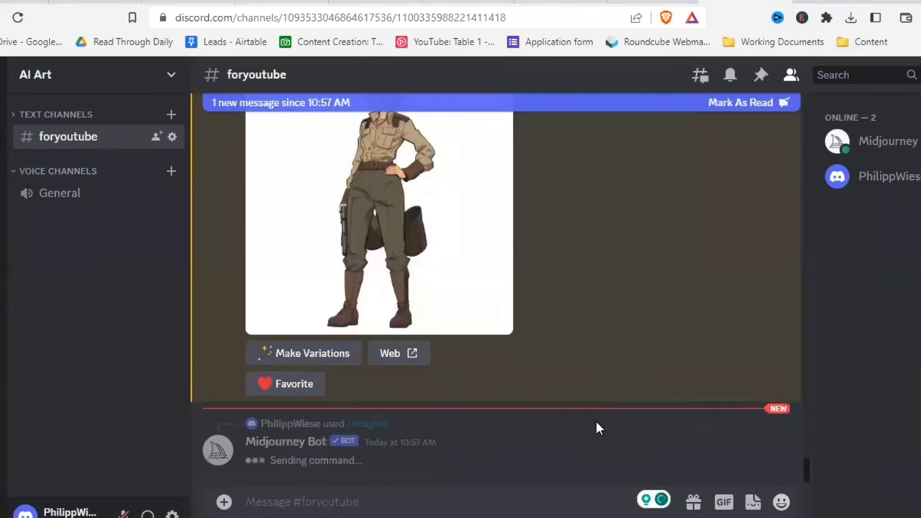
Step: View the cafe grid enlarged and compare it with the short-haired reference upscale
left_click(424, 337)
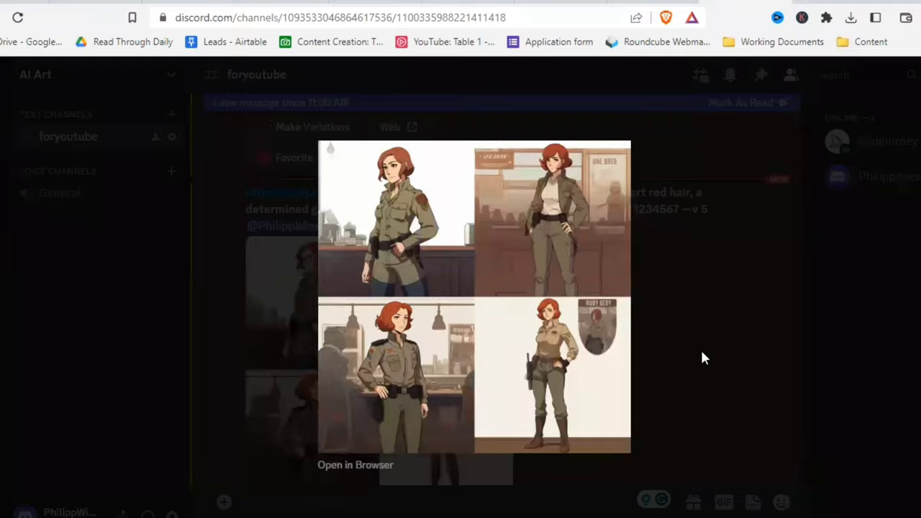
left_click(700, 348)
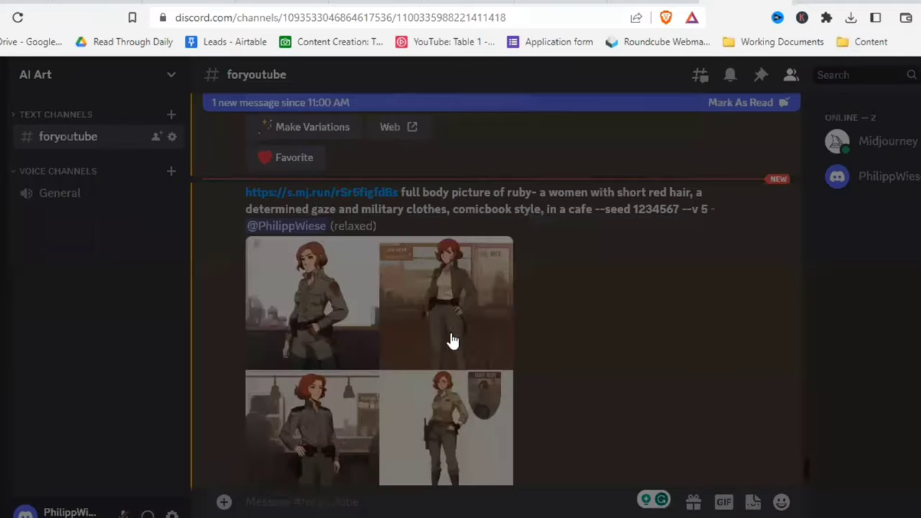
scroll(452, 341, "up", 5)
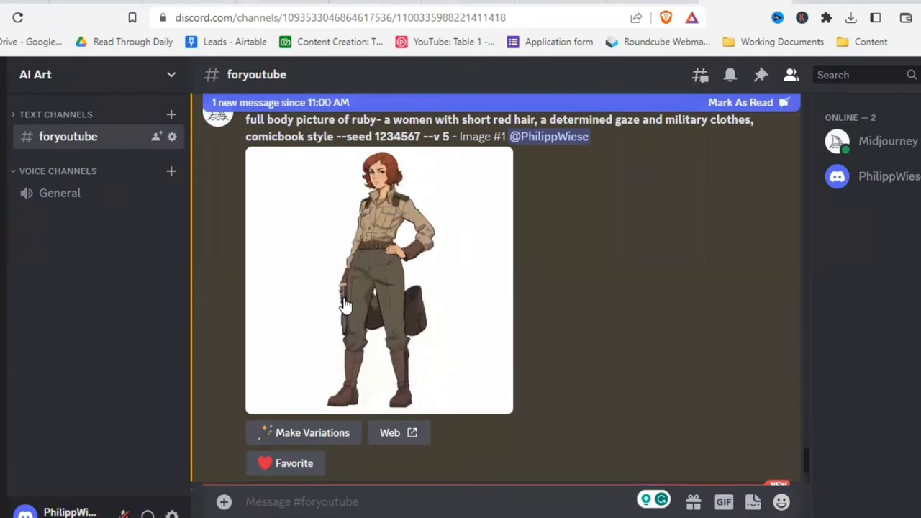
scroll(442, 333, "down", 5)
left_click(377, 345)
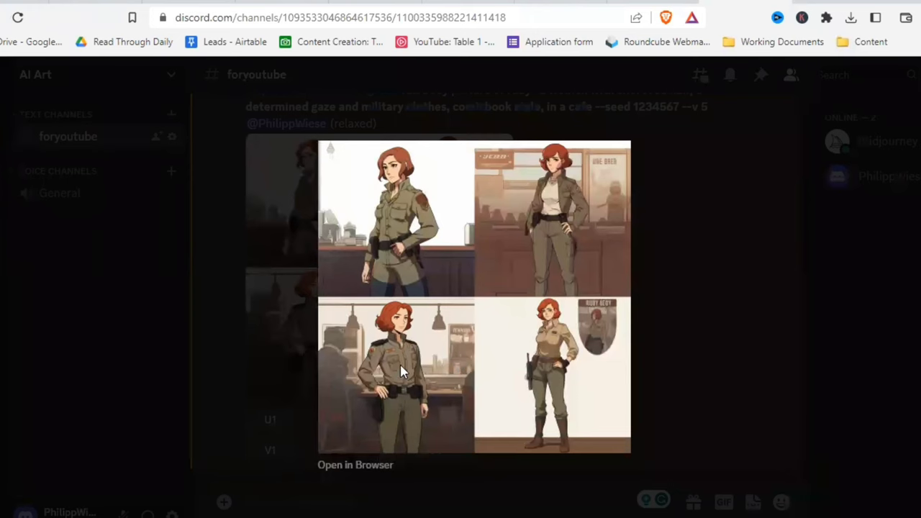
Step: Copy the cafe prompt with its image link and seed 1234567 into a new /imagine prompt
left_click_drag(656, 209, 681, 209)
key("ctrl+c")
scroll(581, 385, "down", 2)
left_click(563, 508)
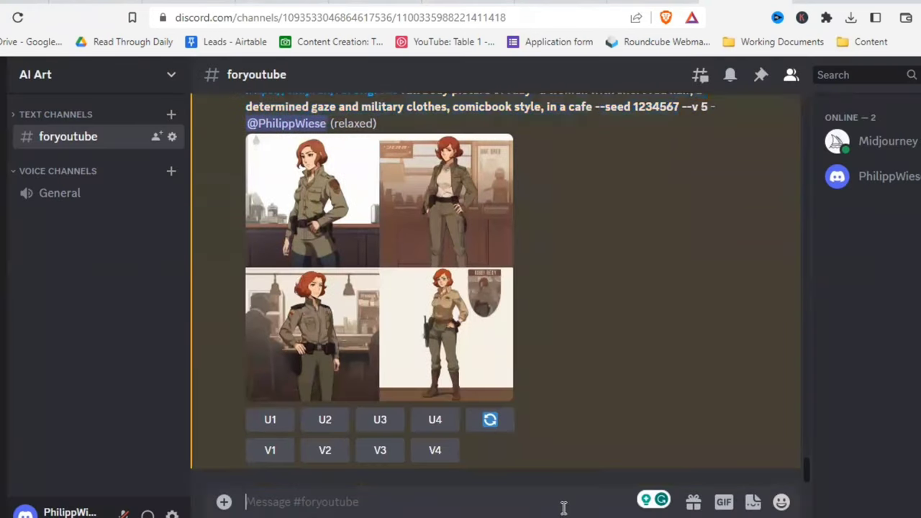
type("/")
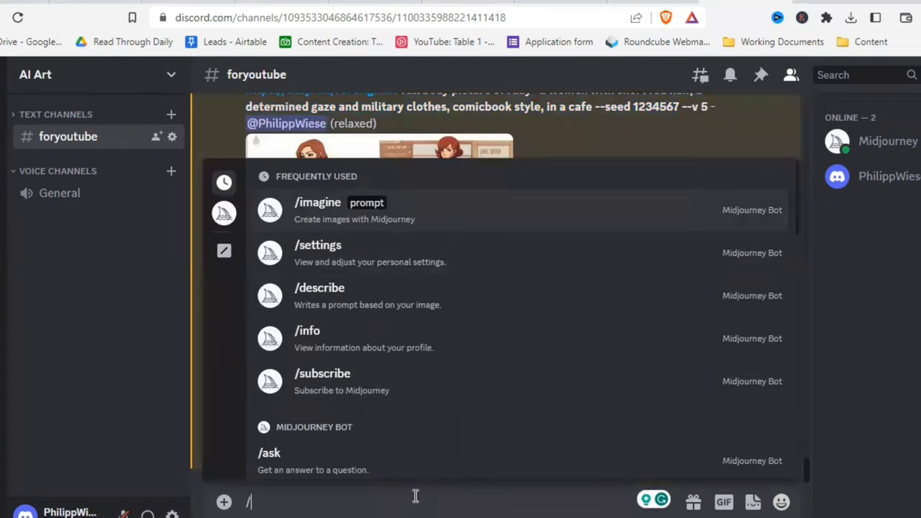
key("Tab")
key("ctrl+v")
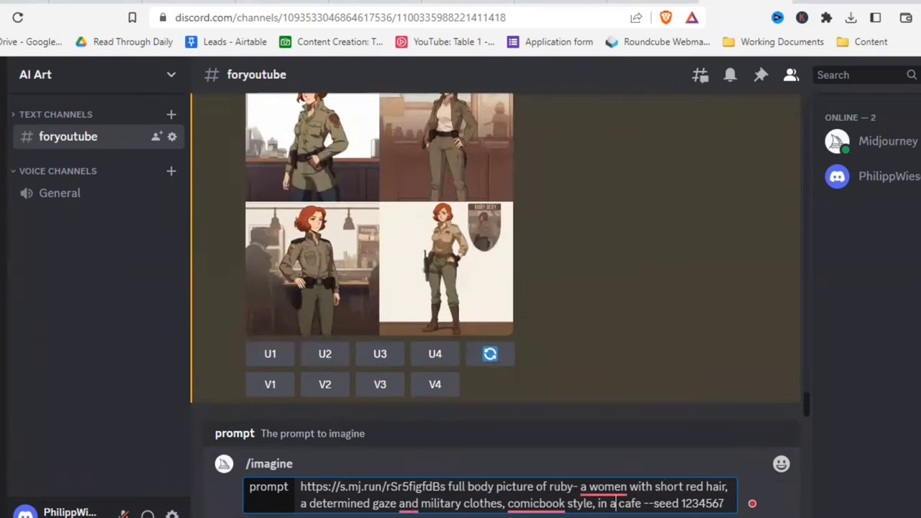
Step: Change the prompt's setting to "in a very busy cafe, surrounded by other people" and submit it
left_click(623, 506)
type("very busy cafe")
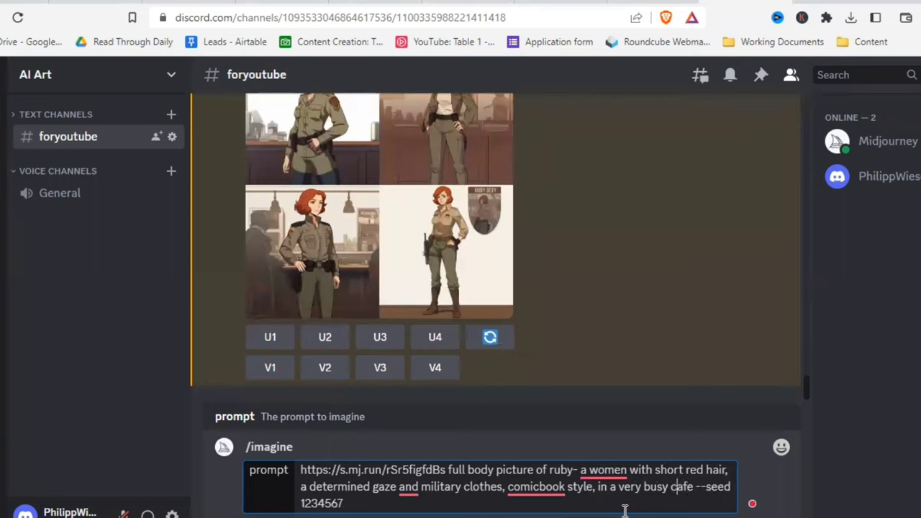
type(", surrounded by ot")
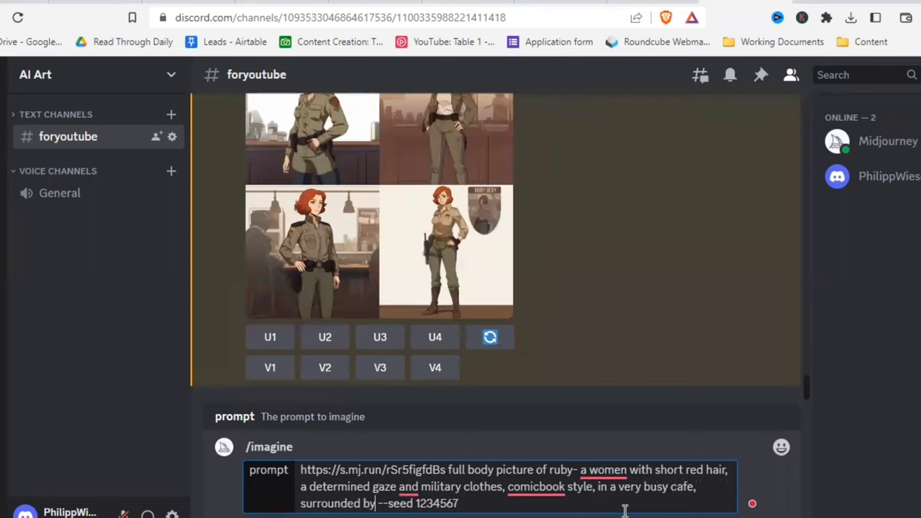
type("her people")
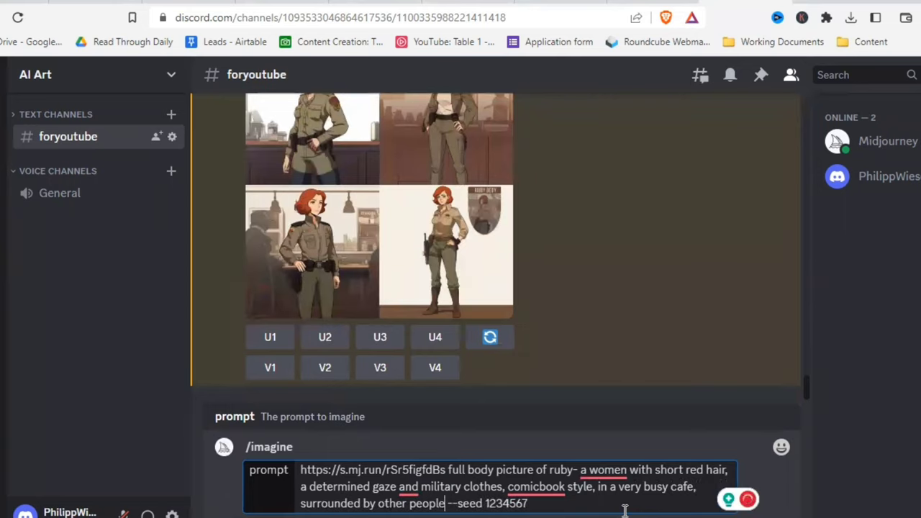
key("Return")
Step: Submit another /imagine prompt from the copied cafe text with the setting replaced by "in dark and sinister forest"
type("/ima")
key("Tab")
key("ctrl+v")
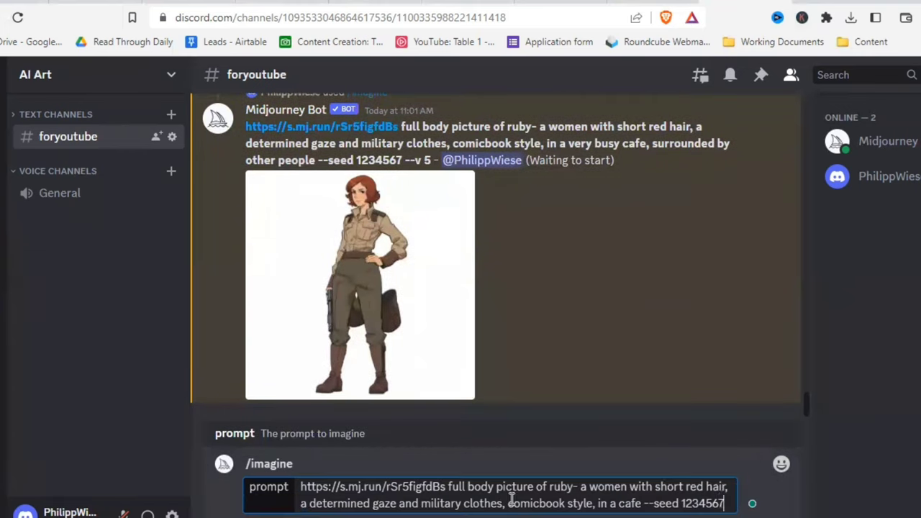
left_click_drag(646, 504, 611, 504)
type("dark ")
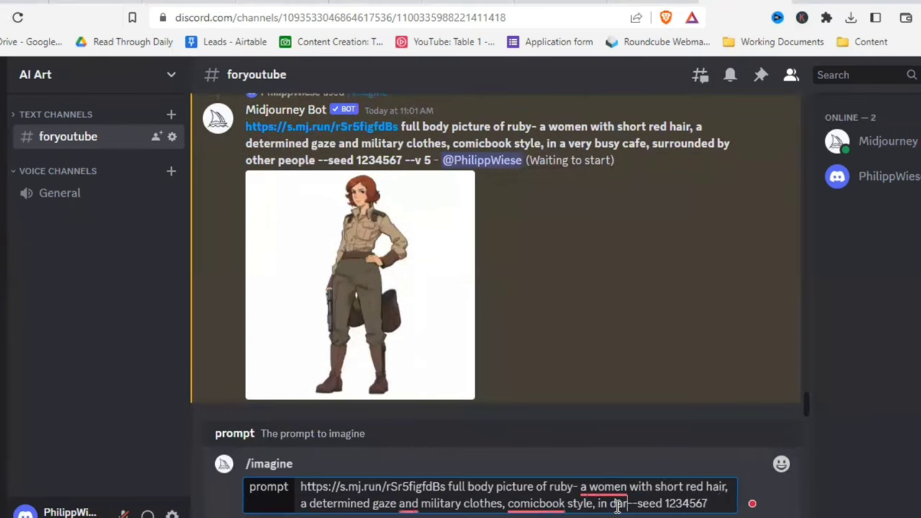
type("and sinister forest")
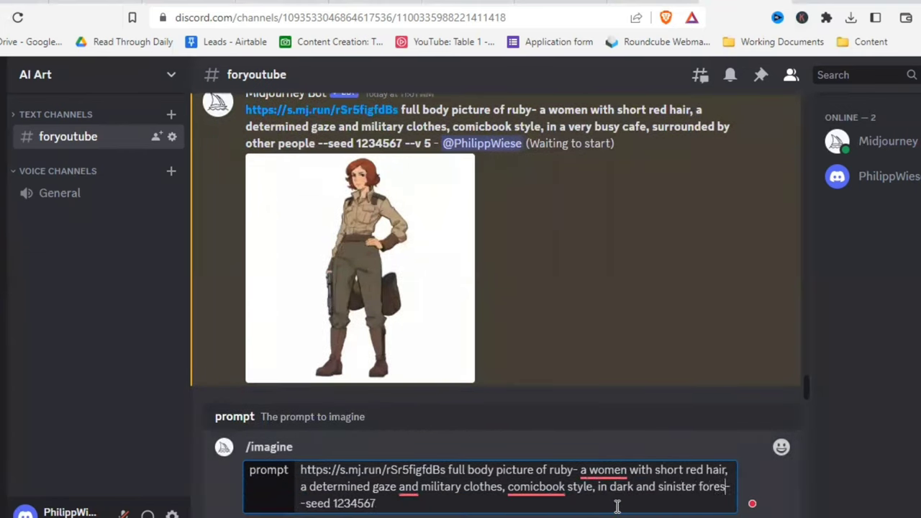
key("Return")
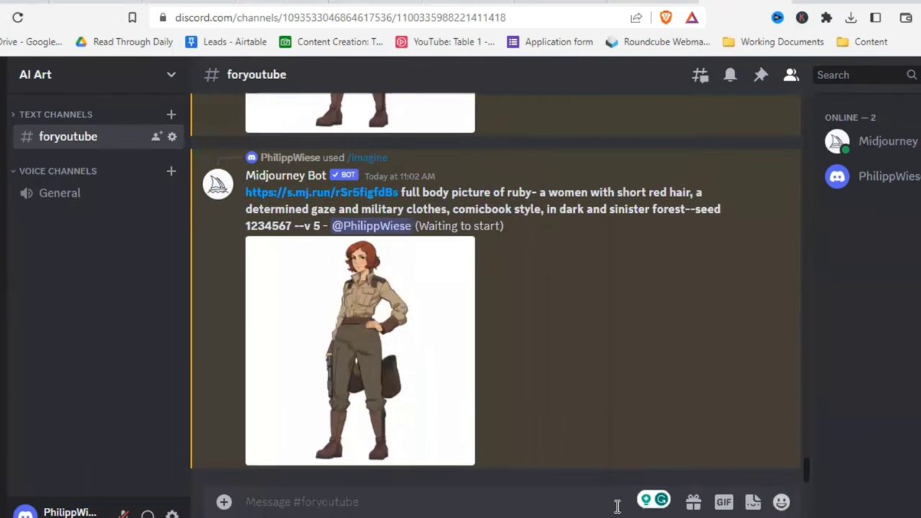
Step: Compose a further /imagine prompt from the copied cafe text, replacing "in a cafe" with "during a beautiful spring sunrise"
type("/ima")
left_click(341, 452)
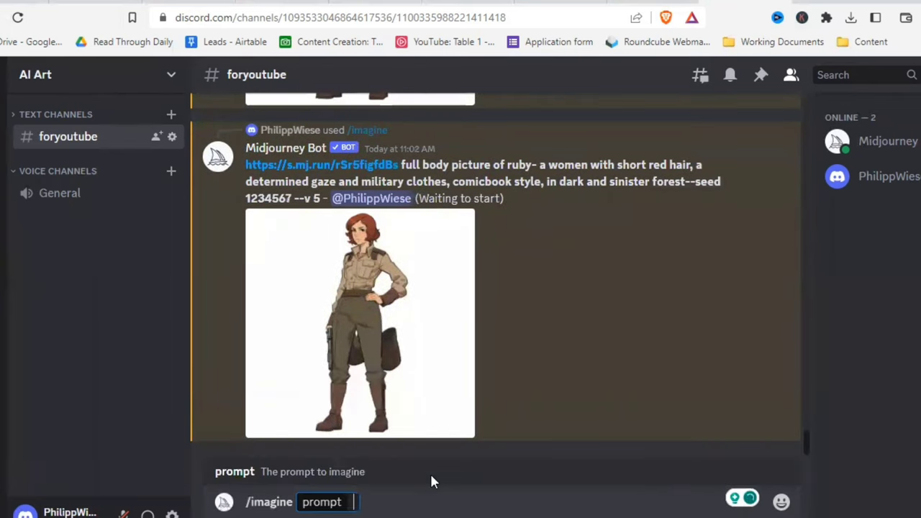
key("ctrl+v")
left_click_drag(644, 504, 598, 504)
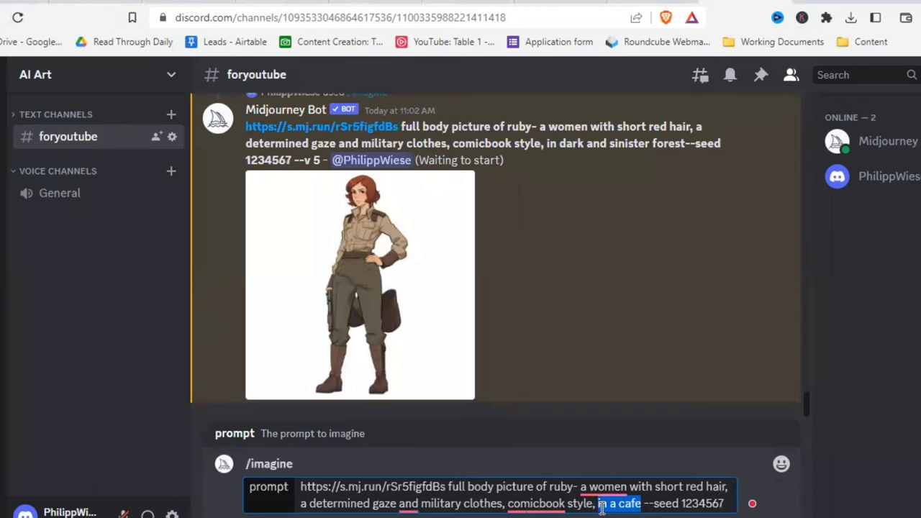
type("style, during a beautiful spring")
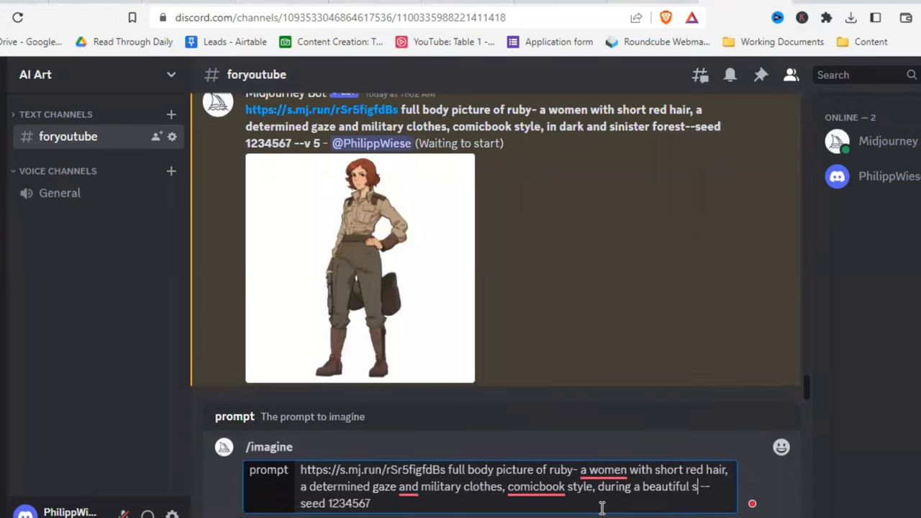
type(" sunrise")
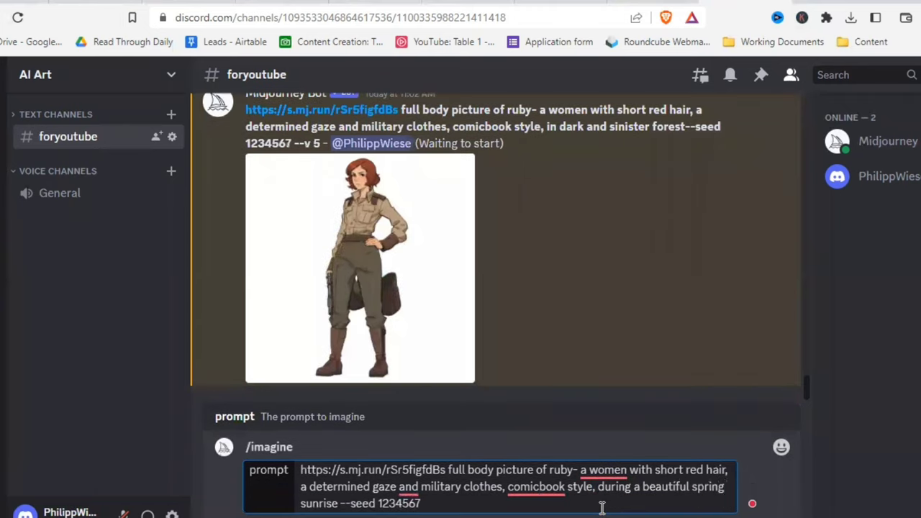
Step: View the dark forest grid and the busy cafe grid enlarged in turn to check the character's consistency
left_click(418, 302)
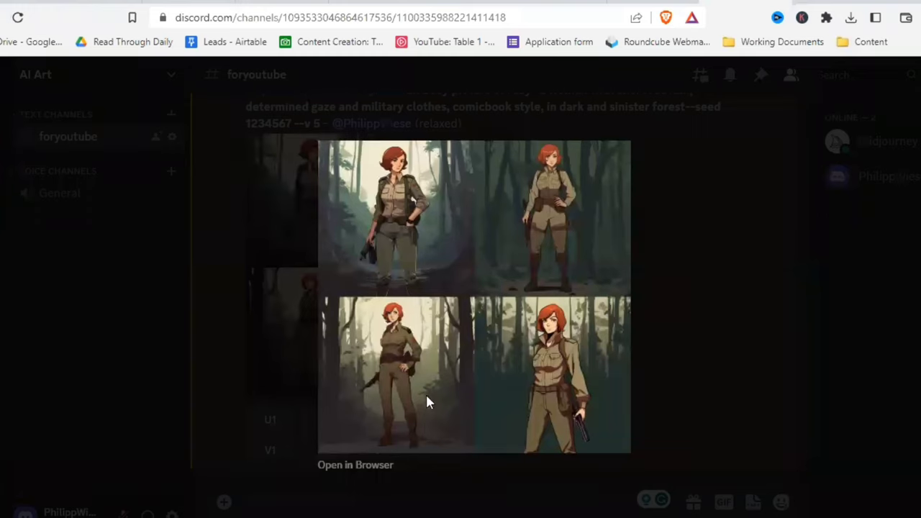
left_click(649, 276)
scroll(570, 339, "up", 3)
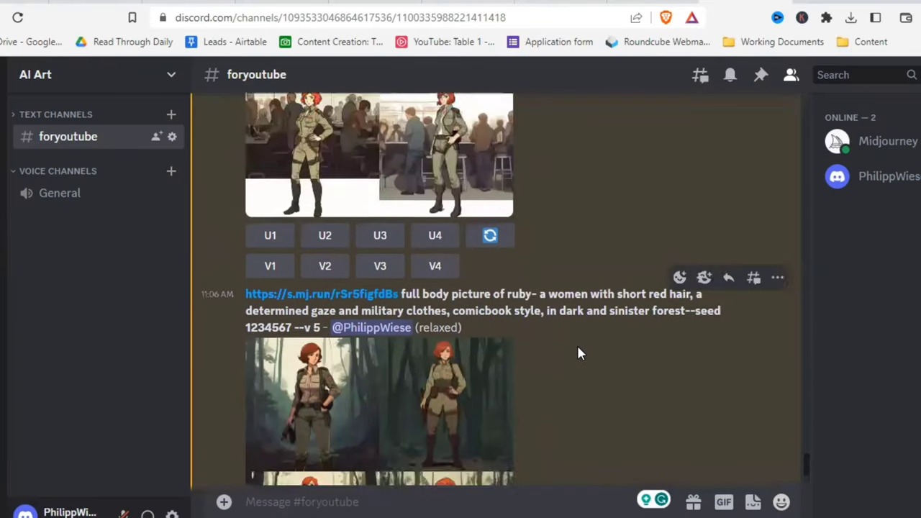
scroll(578, 352, "up", 3)
left_click(416, 289)
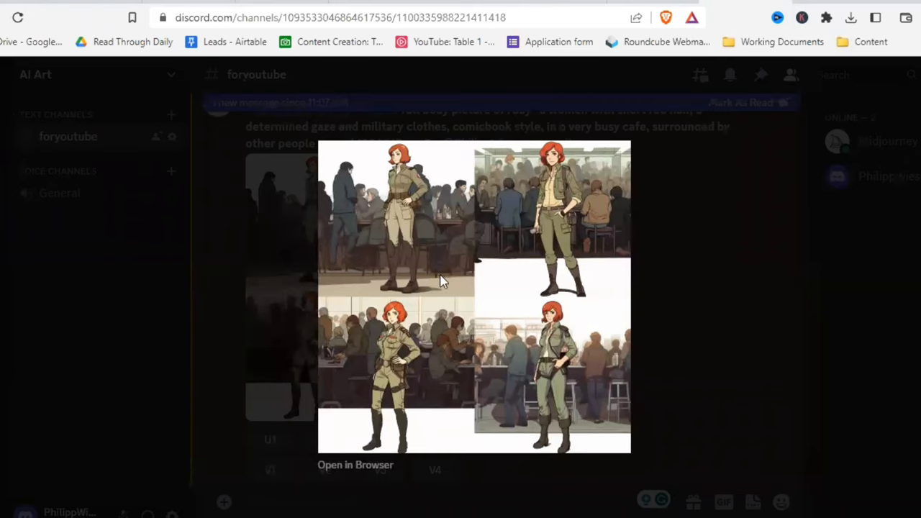
Step: Compare the plain cafe grid with the enlarged busy cafe grid, and upscale the fourth image of the plain cafe grid
left_click(652, 288)
scroll(576, 338, "down", 3)
scroll(576, 338, "up", 10)
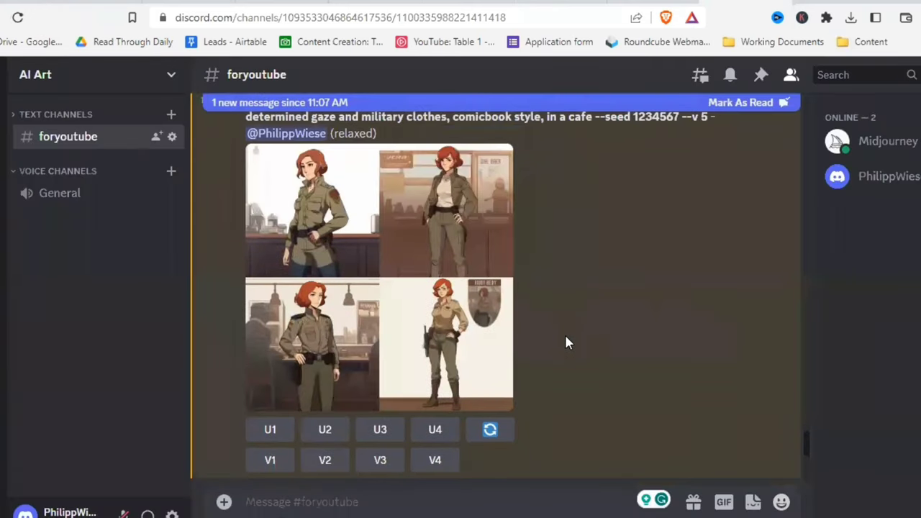
scroll(374, 248, "down", 5)
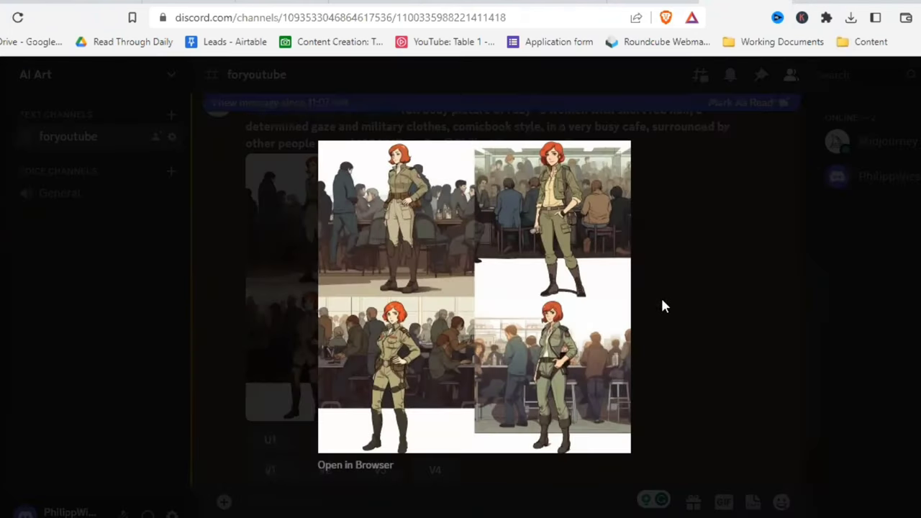
left_click(665, 302)
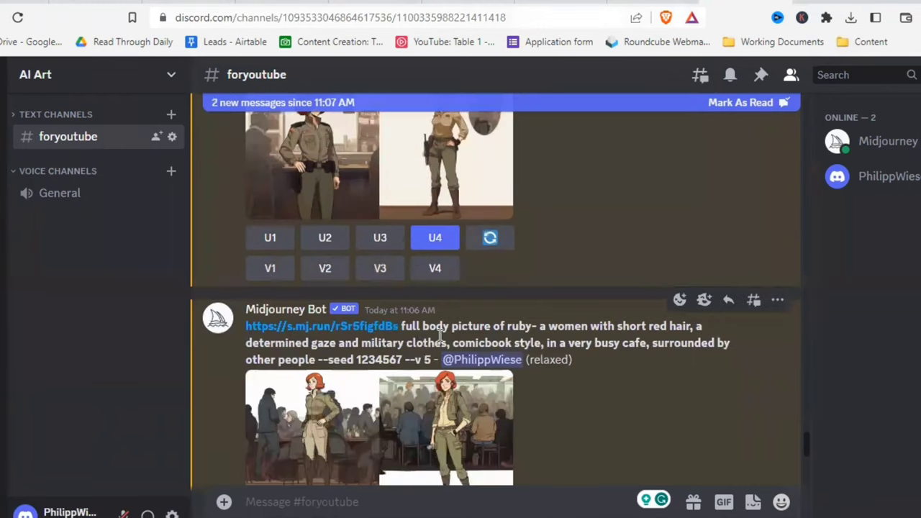
Step: Upscale the first image of the busy cafe grid and the first image of the dark and sinister forest grid
scroll(411, 353, "down", 5)
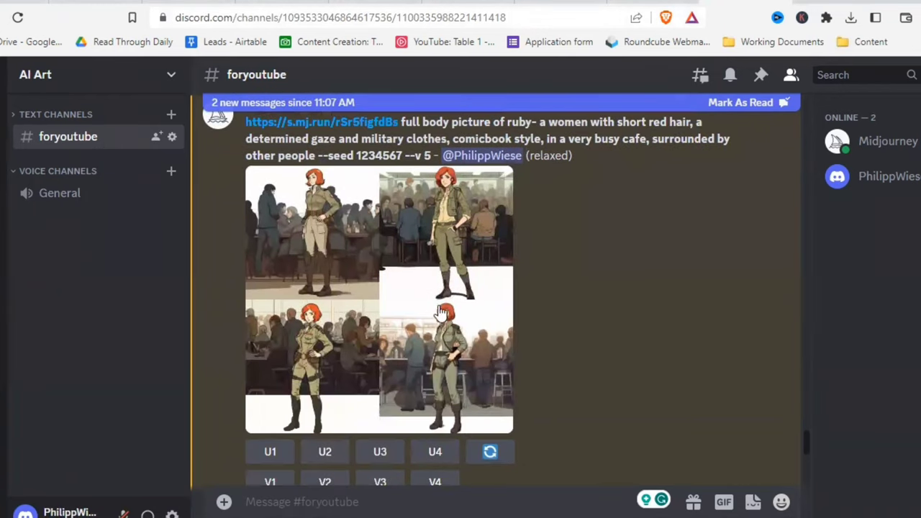
left_click(271, 456)
scroll(378, 369, "down", 5)
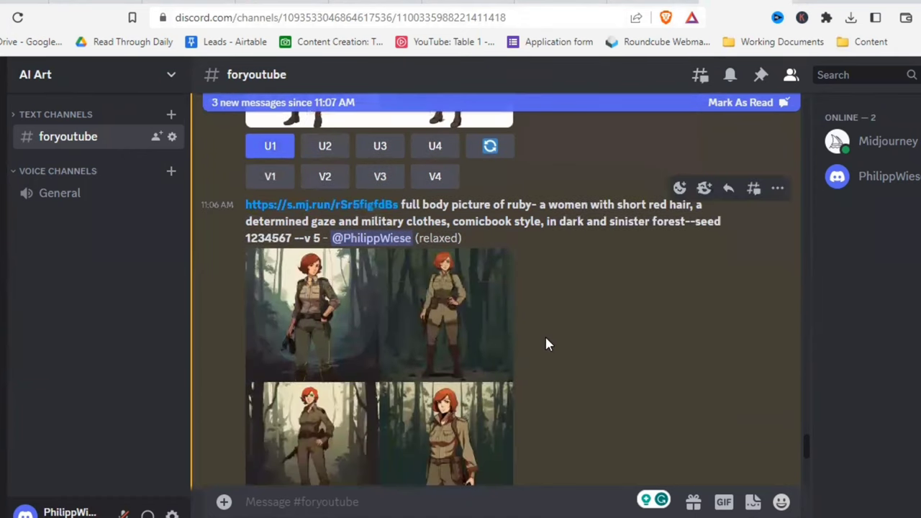
scroll(545, 344, "down", 2)
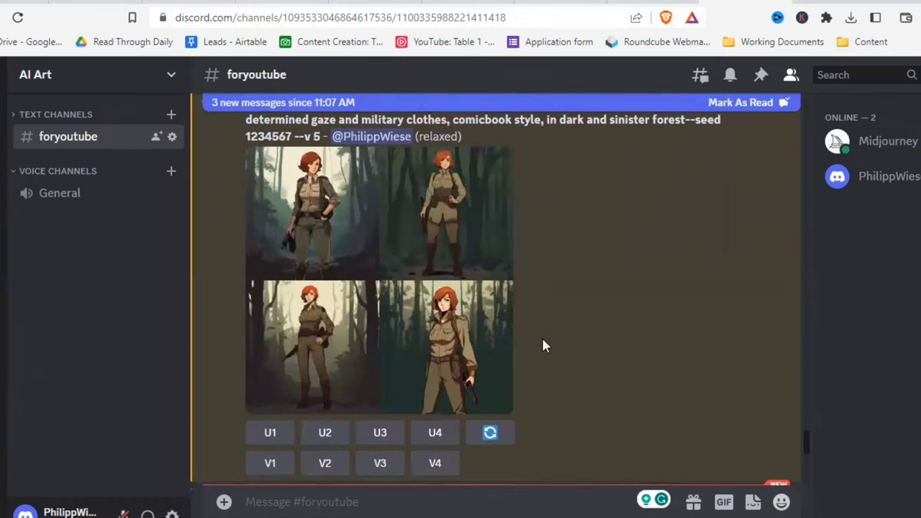
scroll(543, 346, "up", 3)
scroll(301, 360, "down", 3)
left_click(270, 434)
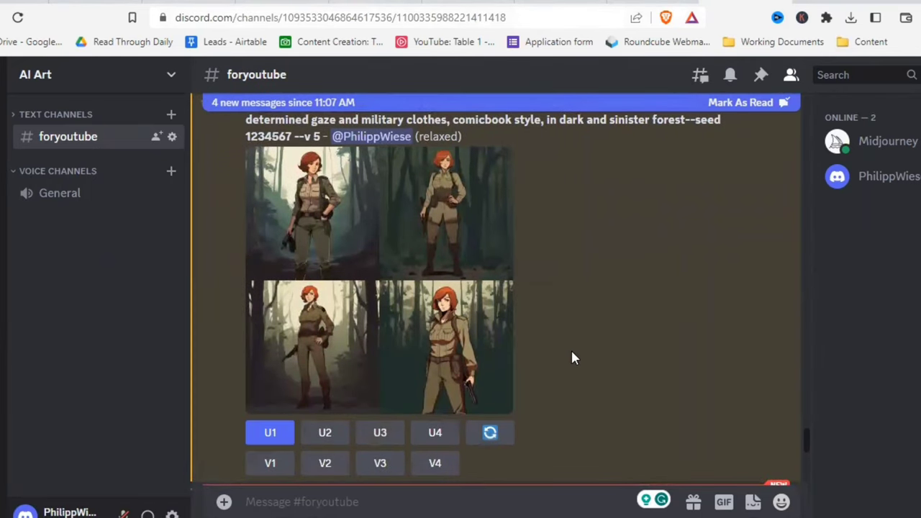
Step: Inspect the spring sunrise grid enlarged, upscale its first image, and open the upscaled plain cafe image for viewing
scroll(570, 360, "up", 2)
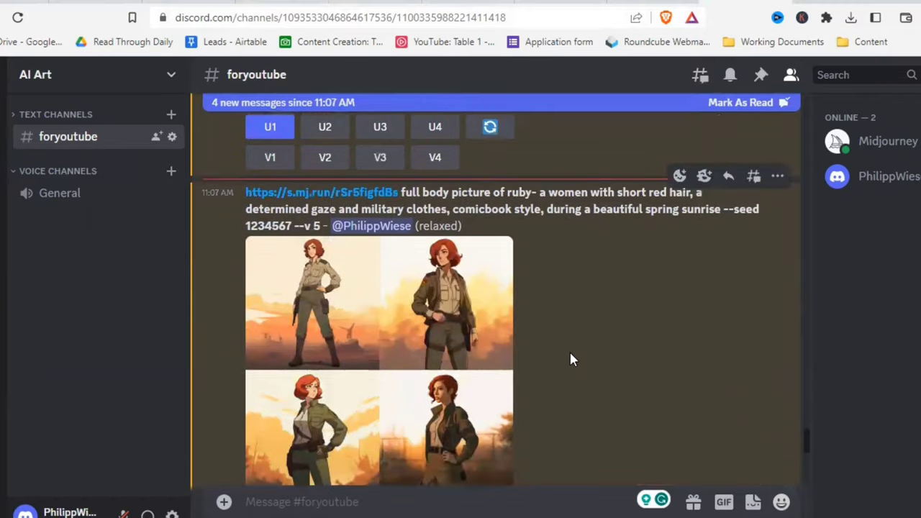
scroll(504, 331, "down", 2)
left_click(417, 363)
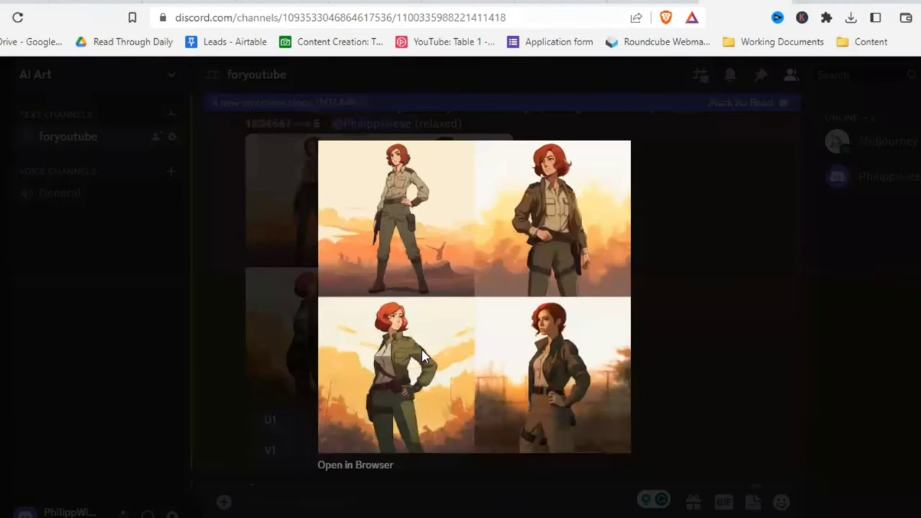
left_click(282, 467)
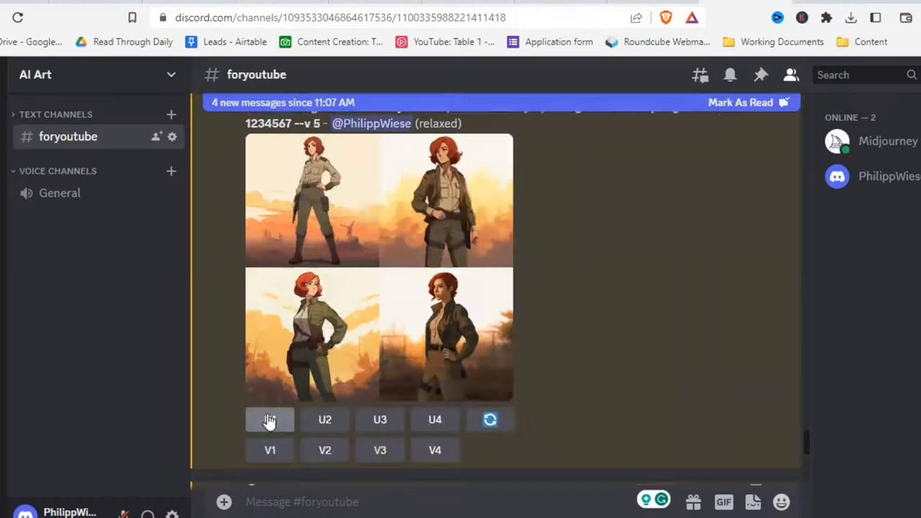
left_click(269, 421)
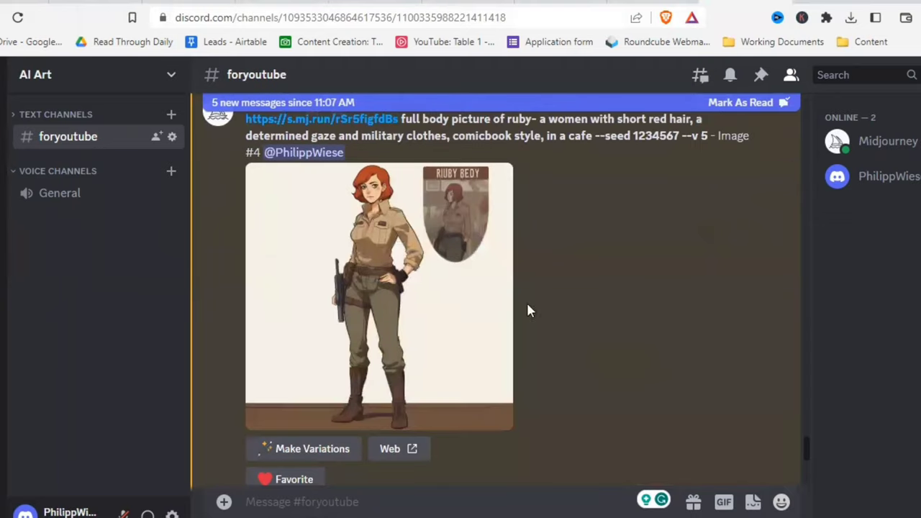
left_click(405, 302)
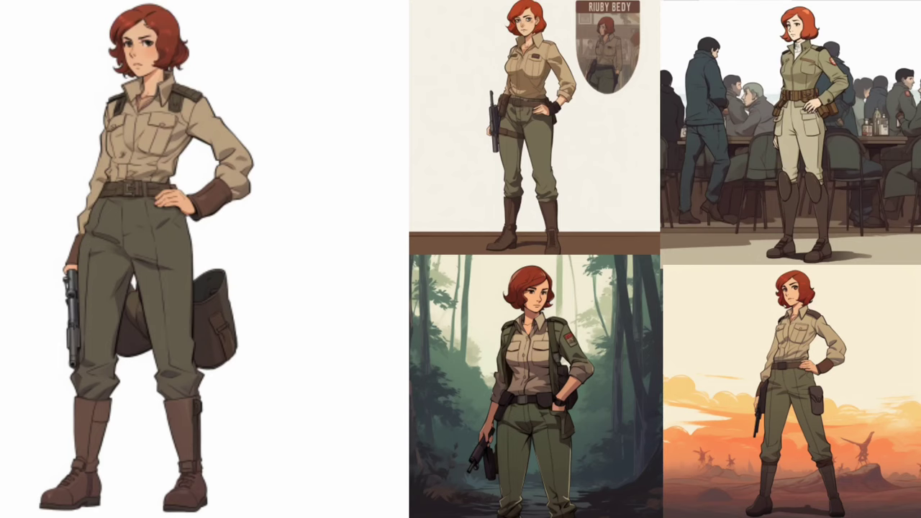